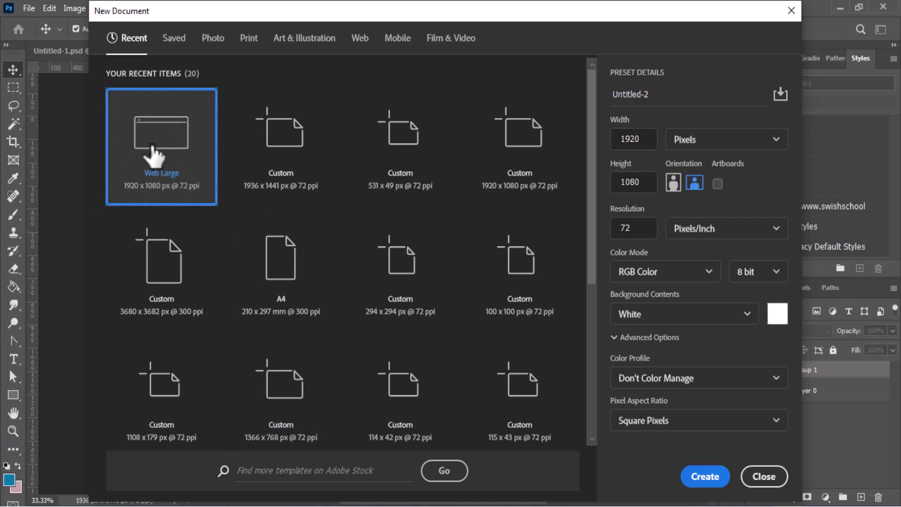
- Create a new Web Large document of 1920 x 1080 px at 72 ppi and unlock its background layer
click(705, 476)
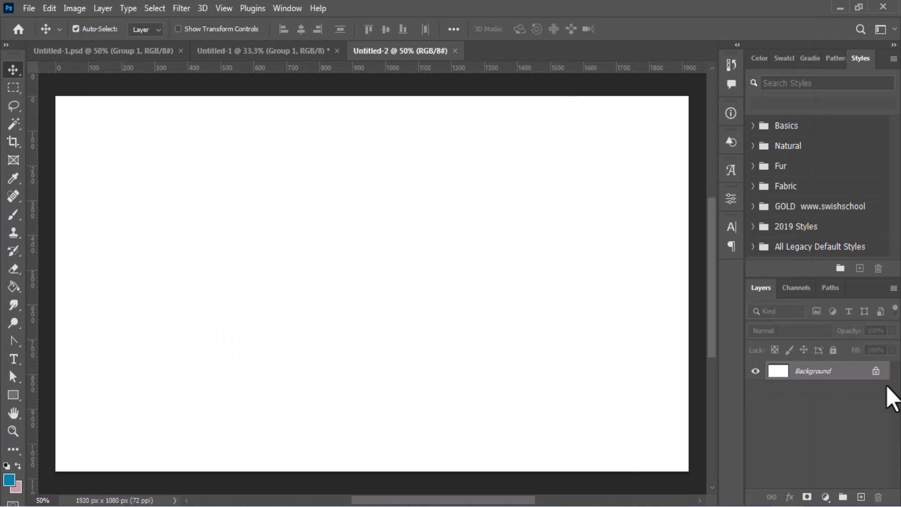
click(876, 370)
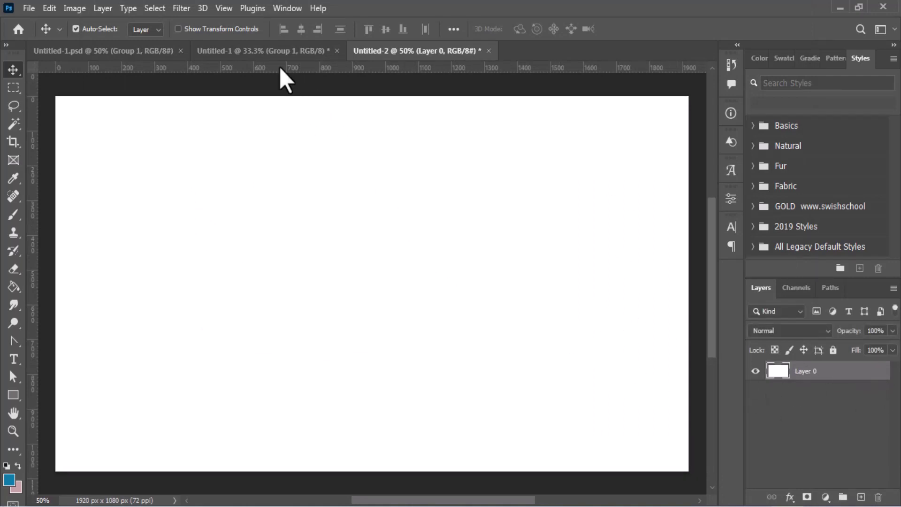
- Copy the colour swatch group from Untitled-1 into the upper-left corner of the Untitled-2 canvas
click(270, 51)
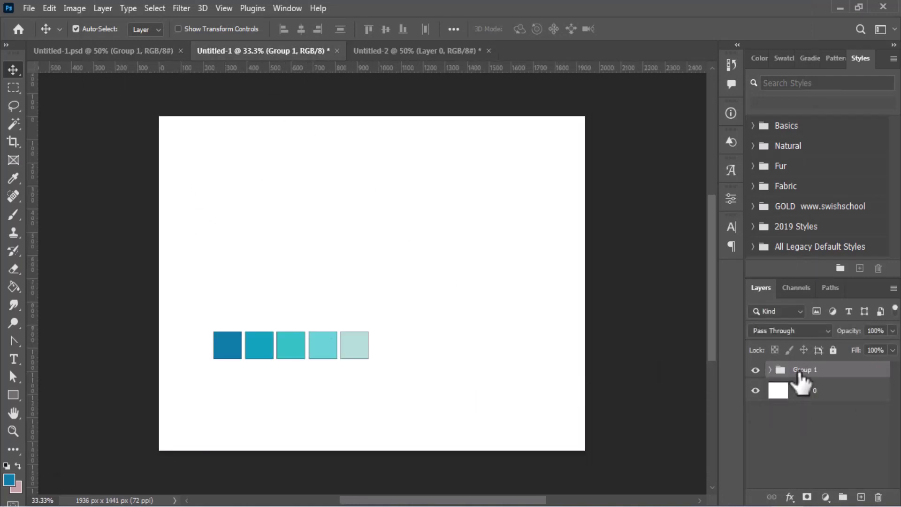
drag(802, 377, 184, 117)
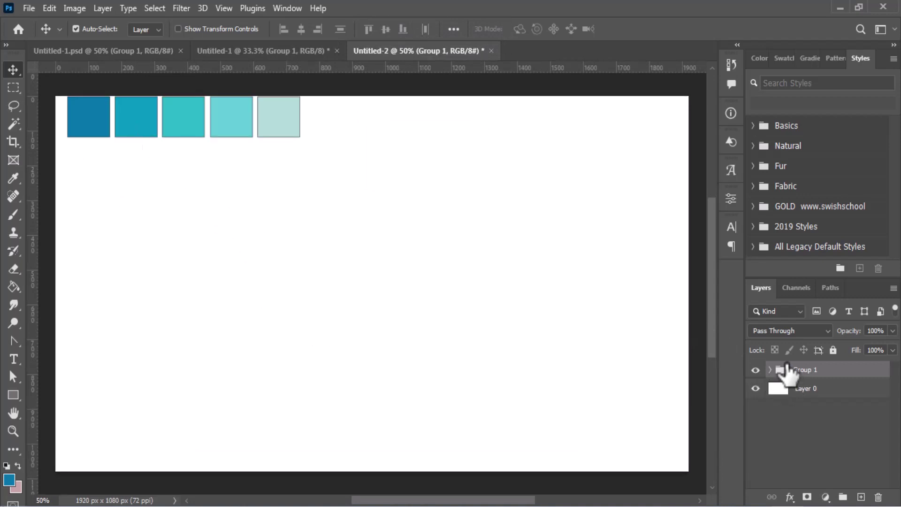
- Sample the palest swatch as the foreground colour and fill Layer 0 with it using the Paint Bucket
click(797, 389)
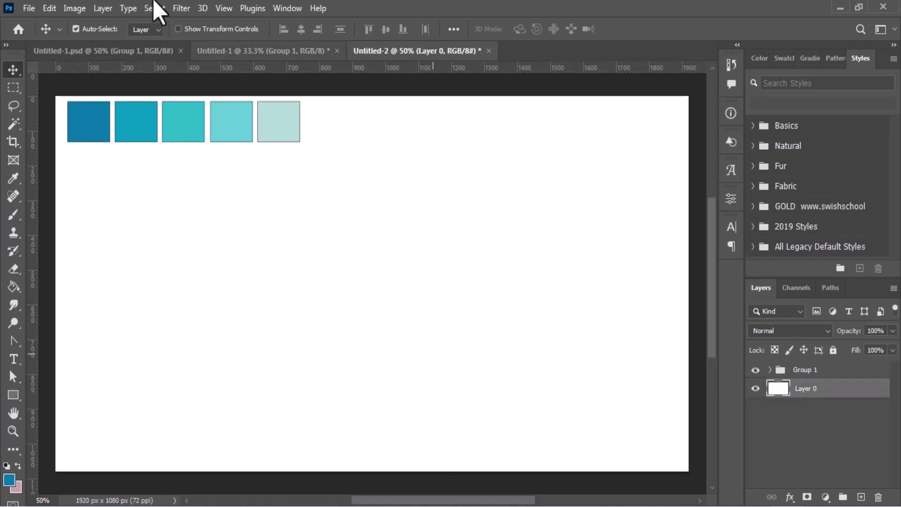
drag(66, 114, 69, 97)
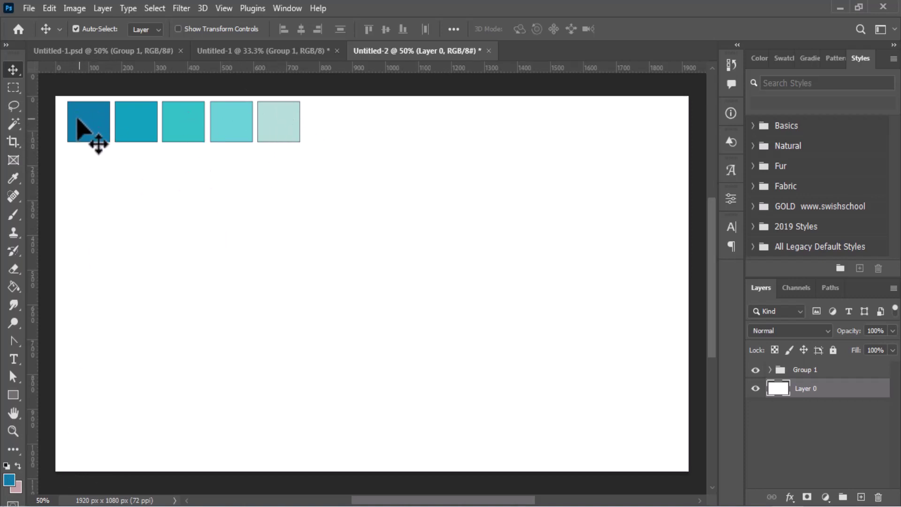
click(8, 480)
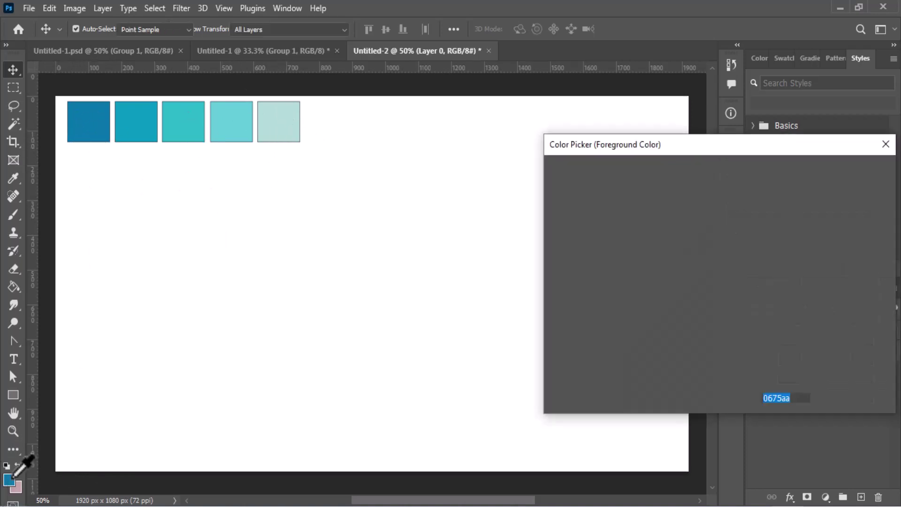
click(281, 125)
click(850, 172)
key(v)
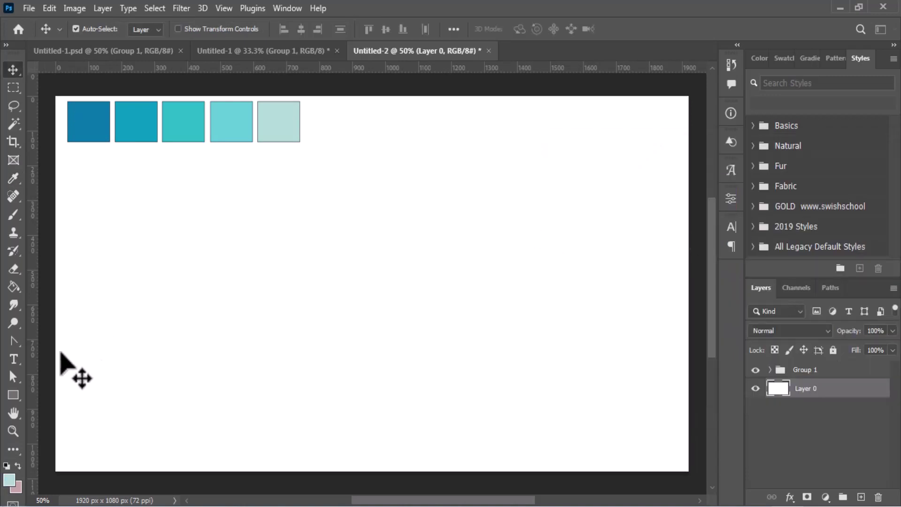
click(13, 285)
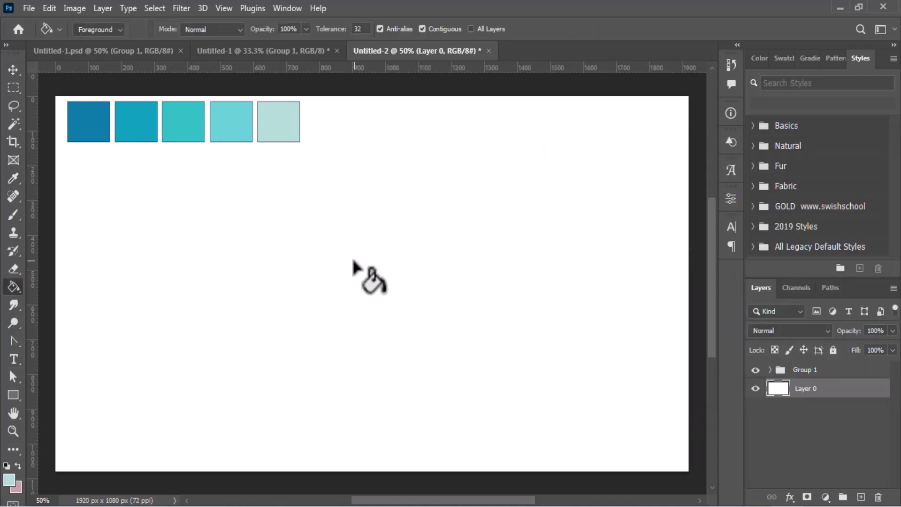
click(338, 261)
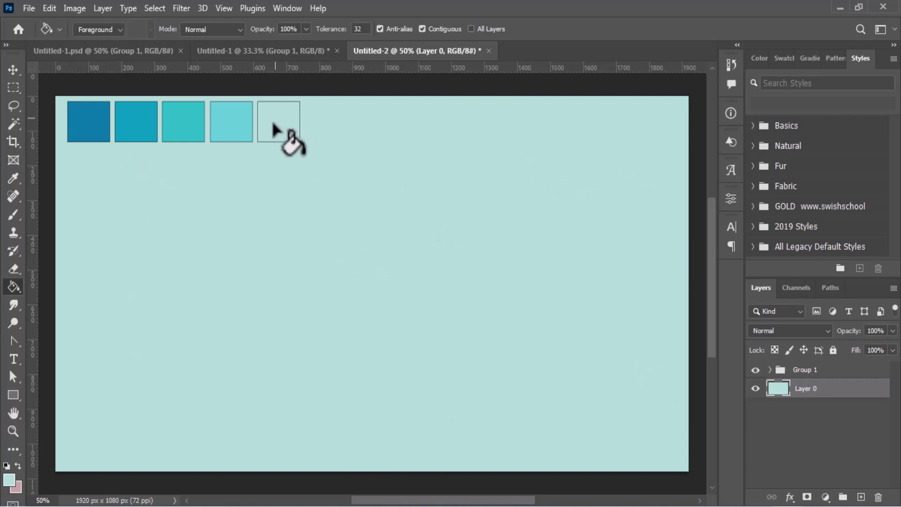
click(12, 71)
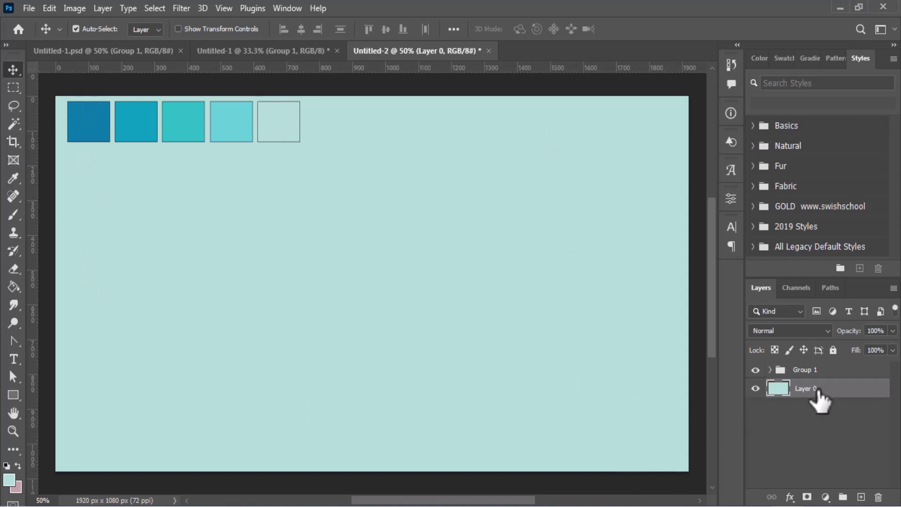
- Apply a Pattern Overlay to Layer 0 with the beige geometric pattern, Screen blend mode, 20% opacity and 8% scale
double_click(831, 394)
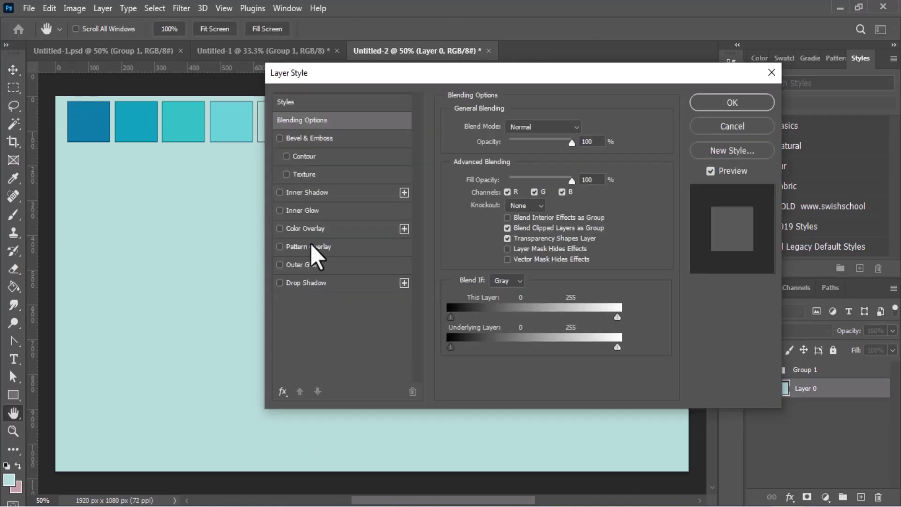
click(297, 246)
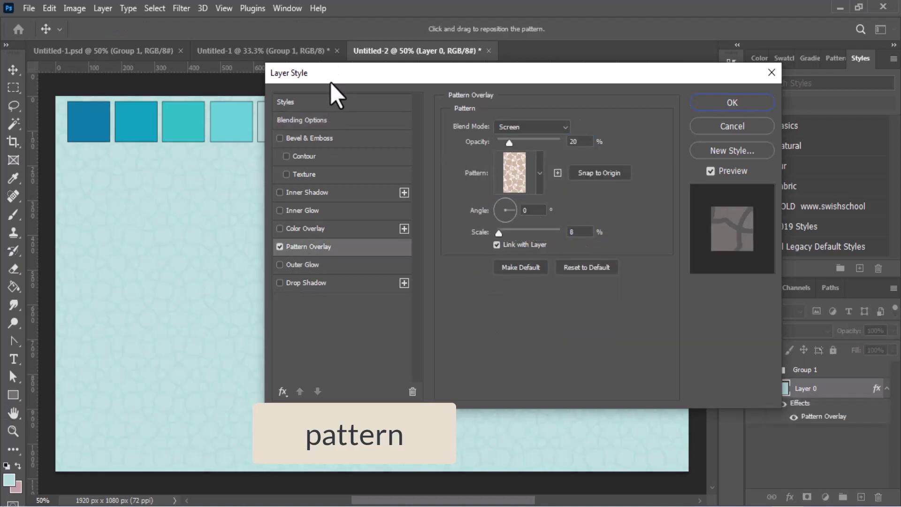
drag(331, 83, 511, 71)
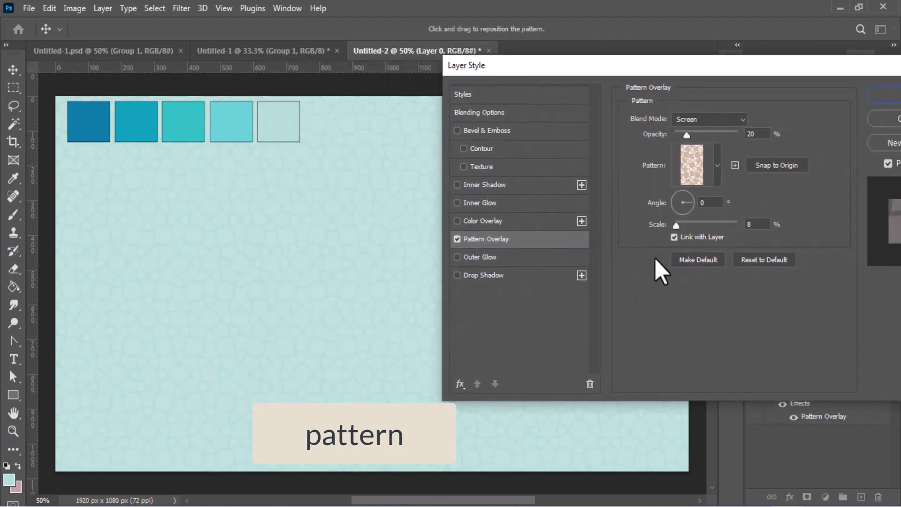
click(718, 166)
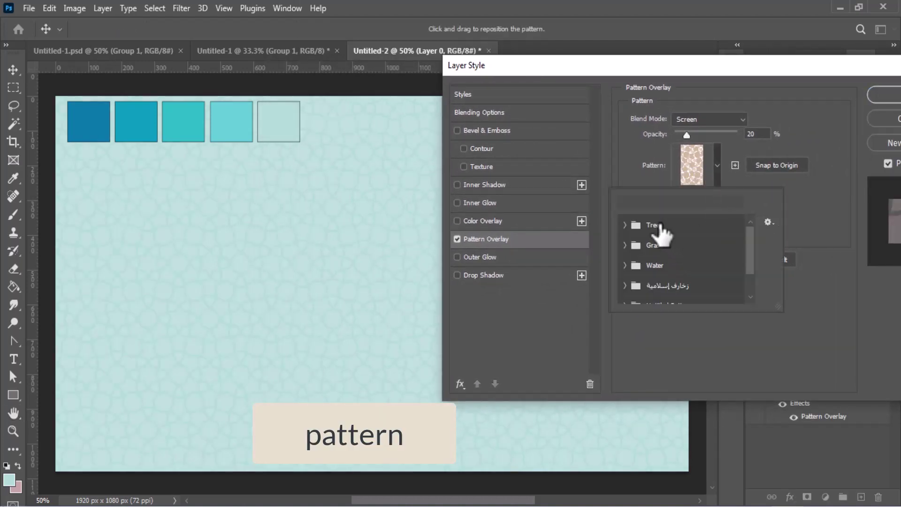
drag(750, 233, 751, 255)
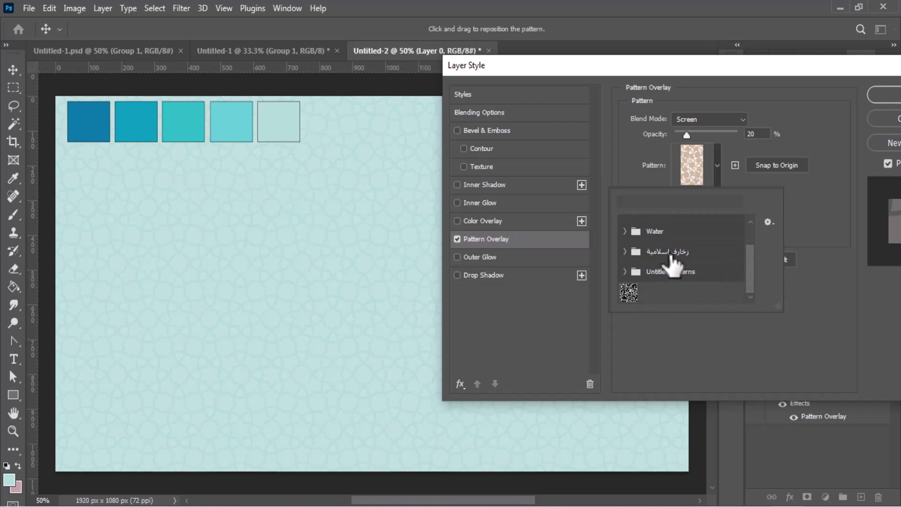
click(624, 251)
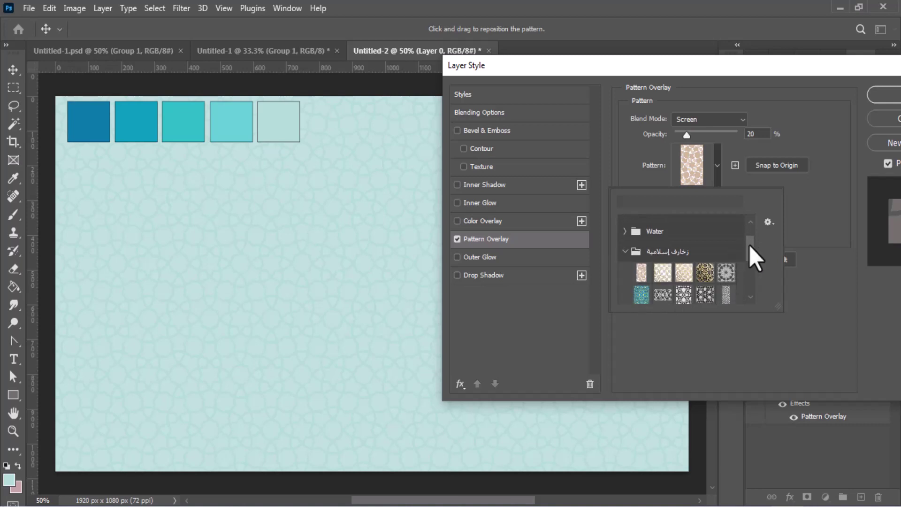
drag(751, 242, 750, 252)
scroll(694, 252, up, 3)
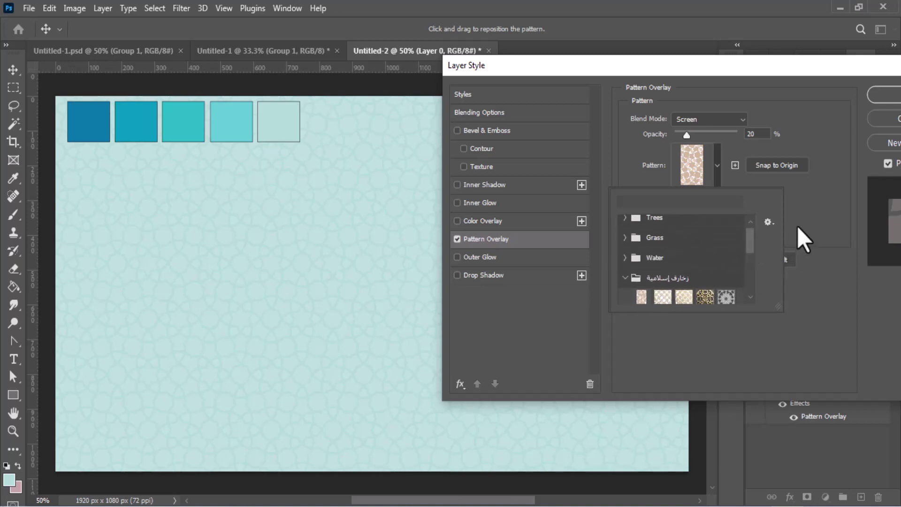
click(708, 342)
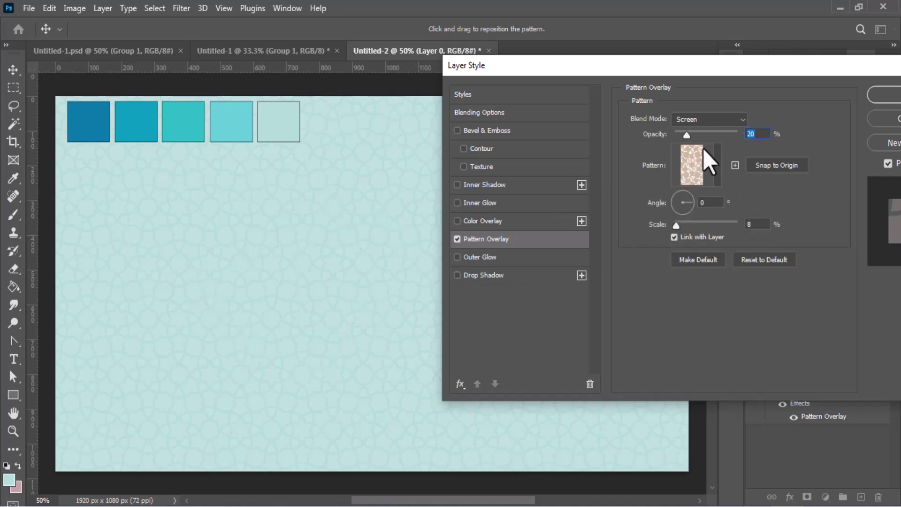
drag(780, 63, 666, 94)
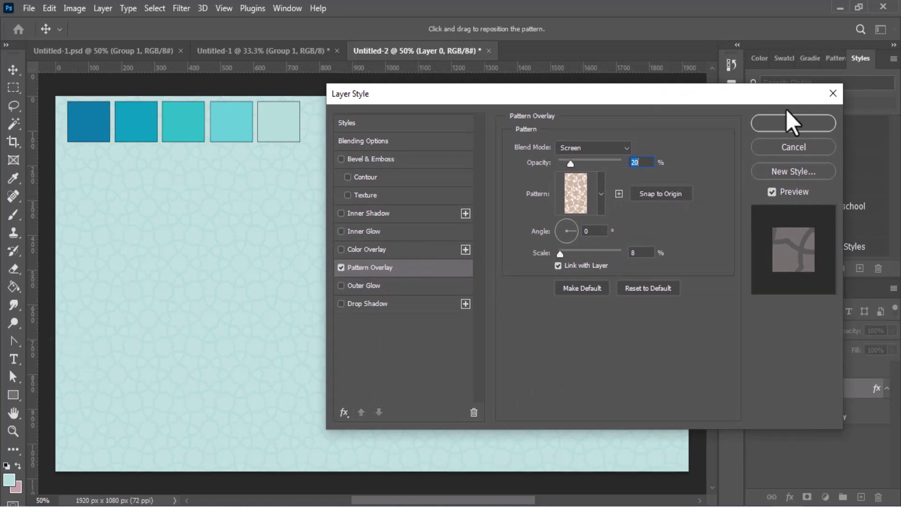
click(775, 124)
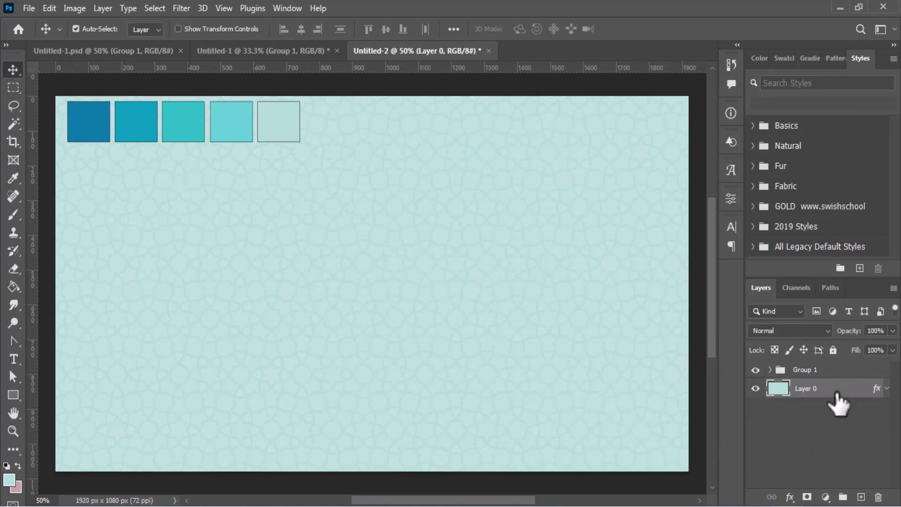
- Fully lock Layer 0 and add a new empty layer above it
click(833, 350)
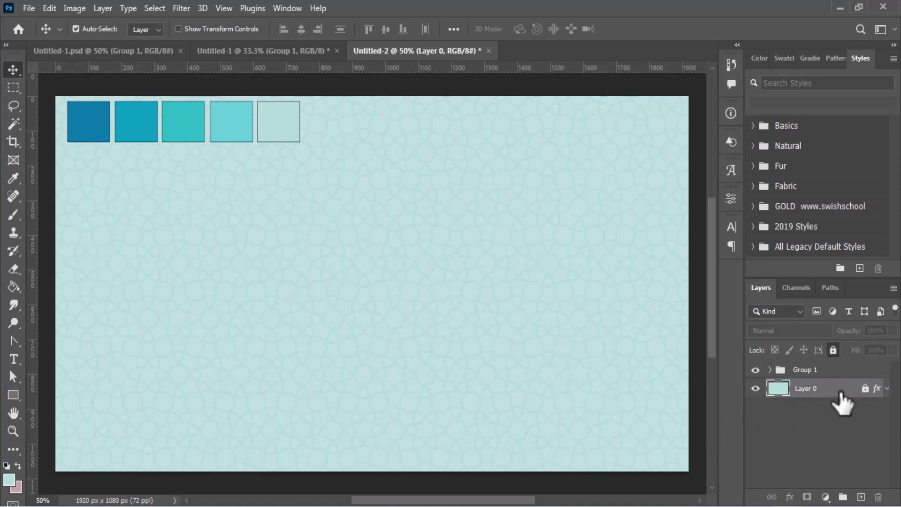
click(861, 498)
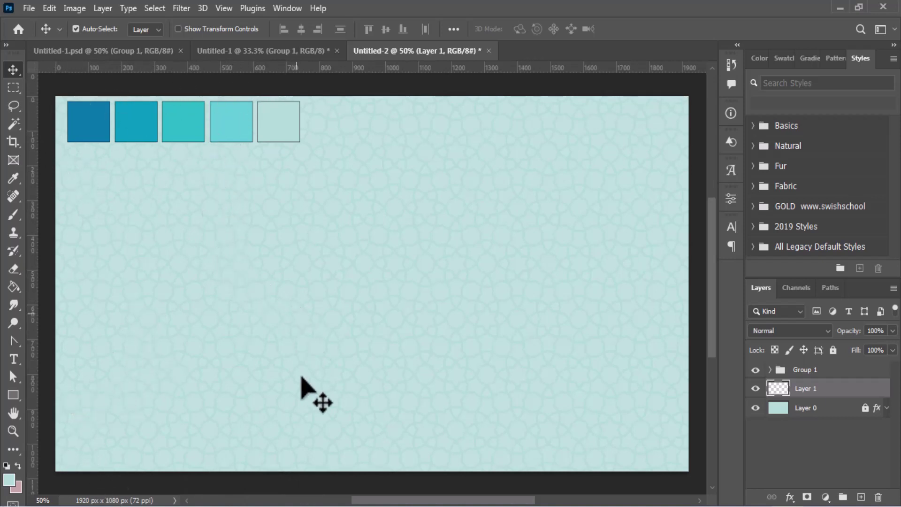
- Draw a closed four-sided Pen tool path over the canvas's left part, with its right edge slanting outward toward the bottom
click(12, 341)
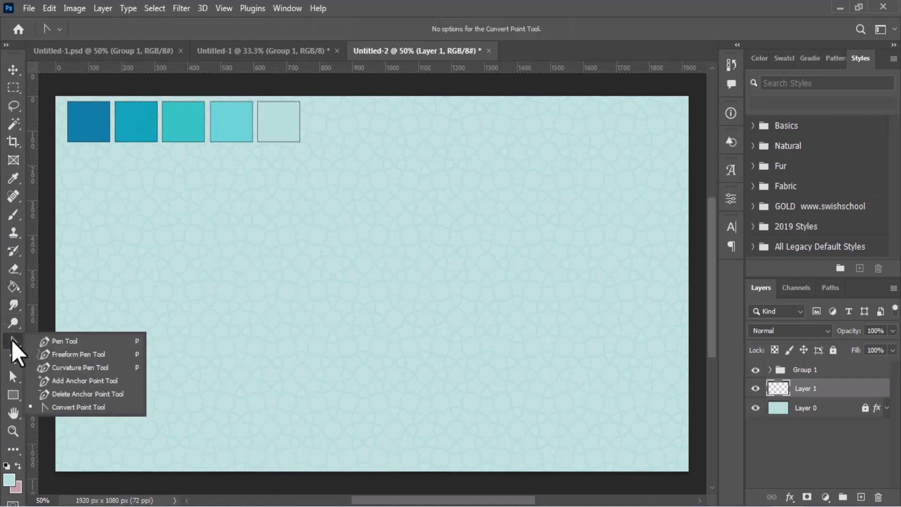
click(52, 343)
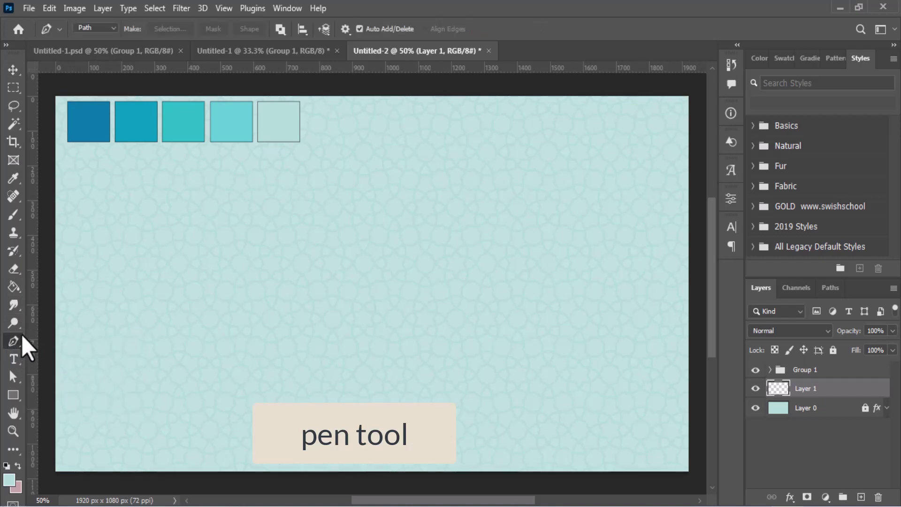
click(49, 90)
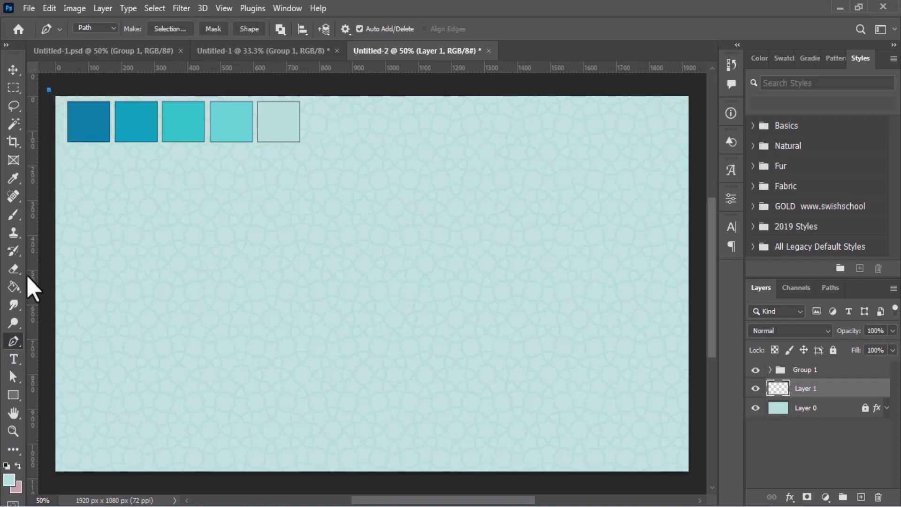
click(52, 478)
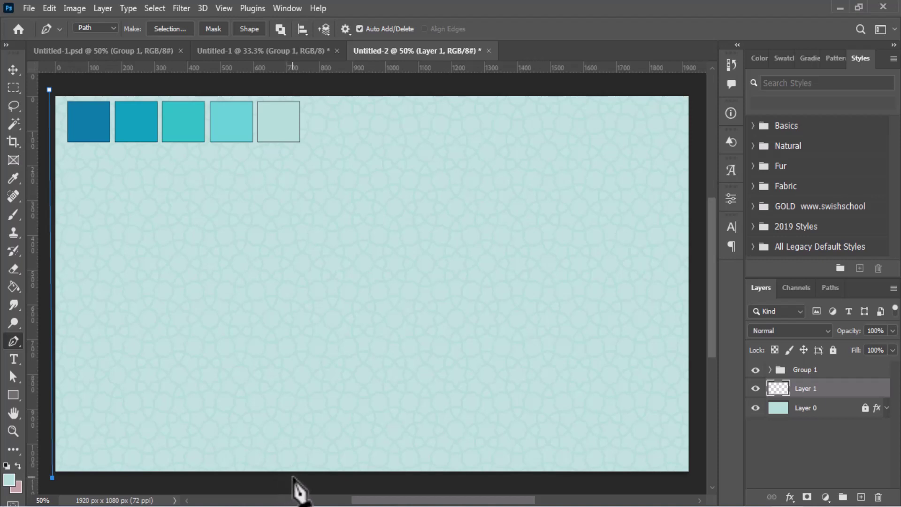
click(292, 477)
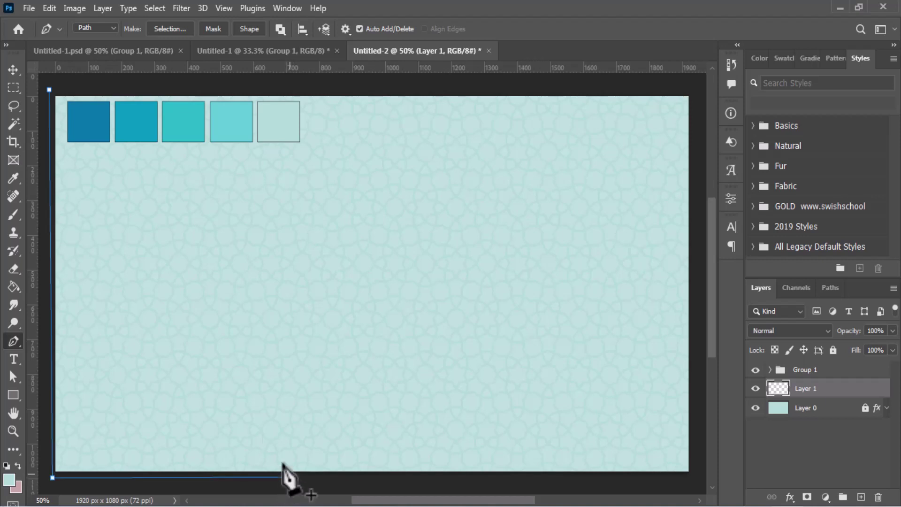
click(198, 86)
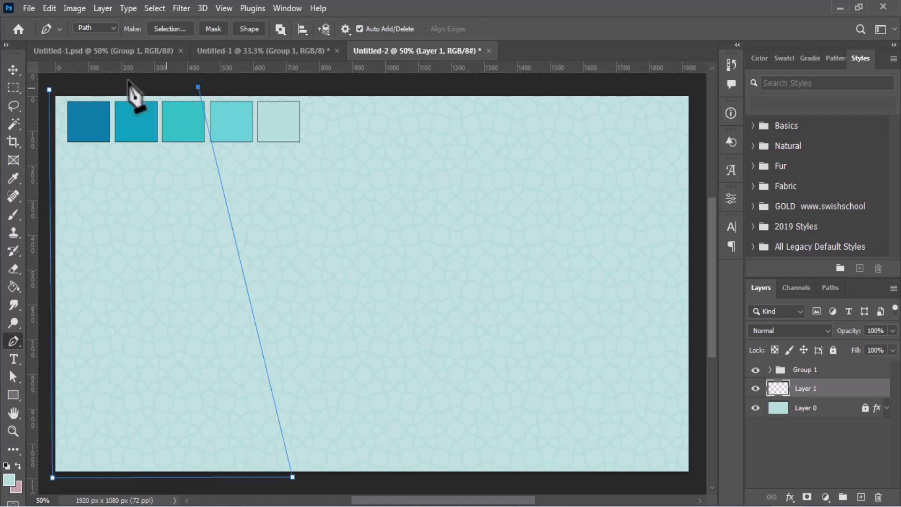
click(50, 90)
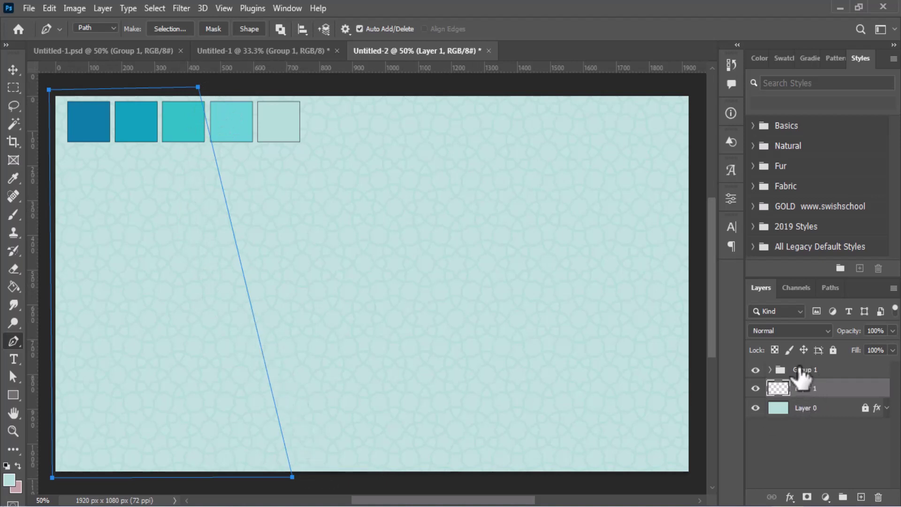
- Hide the swatch group and bend the path's slanted right edge into an S-curve with the Convert Point tool
click(755, 370)
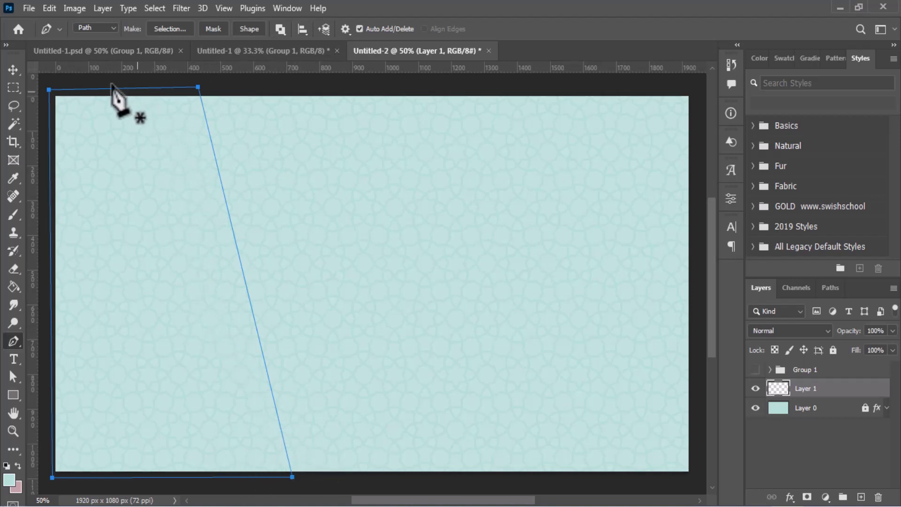
right_click(15, 343)
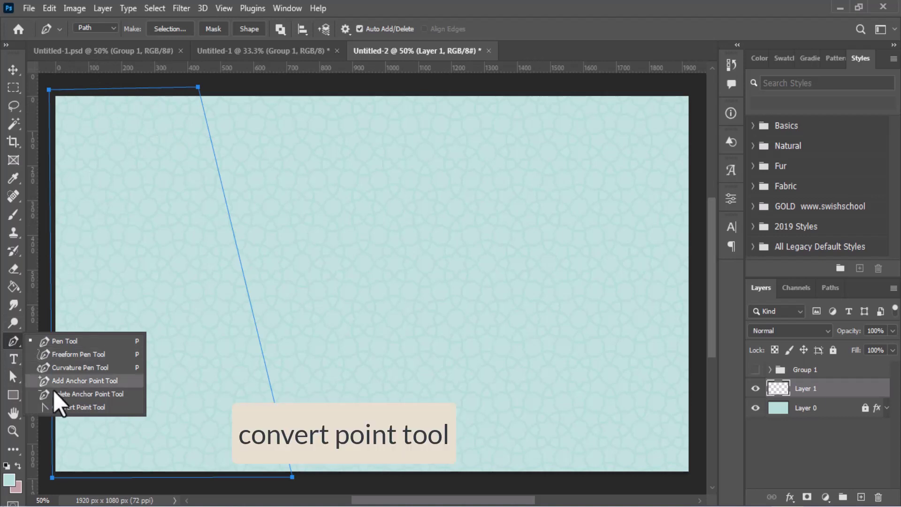
click(77, 407)
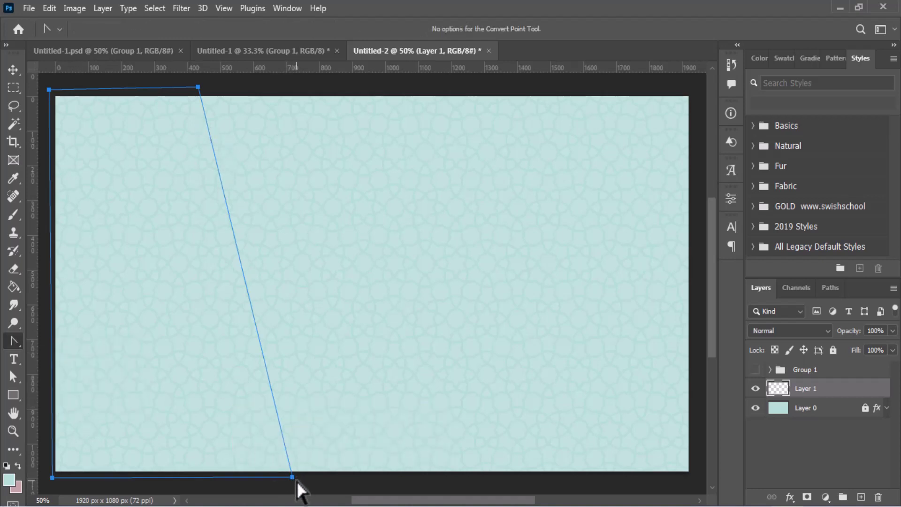
drag(292, 476, 130, 335)
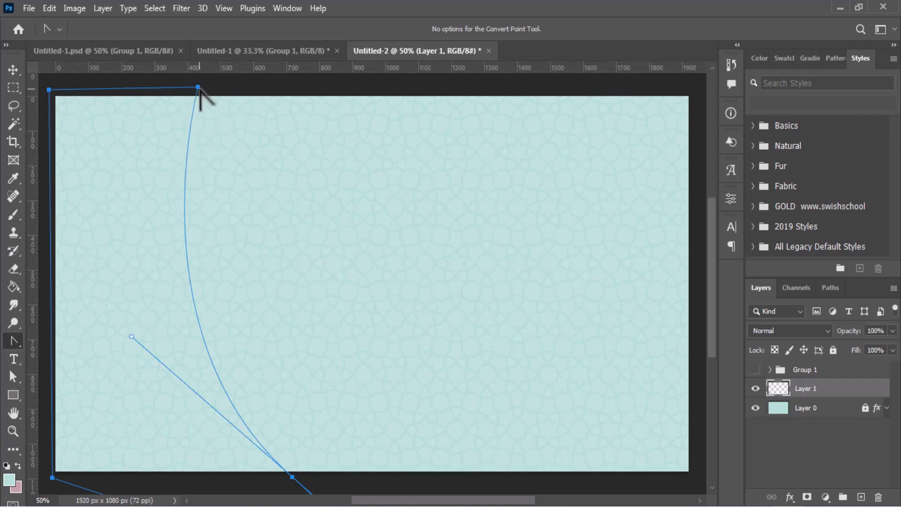
drag(197, 87, 177, 264)
drag(175, 265, 292, 263)
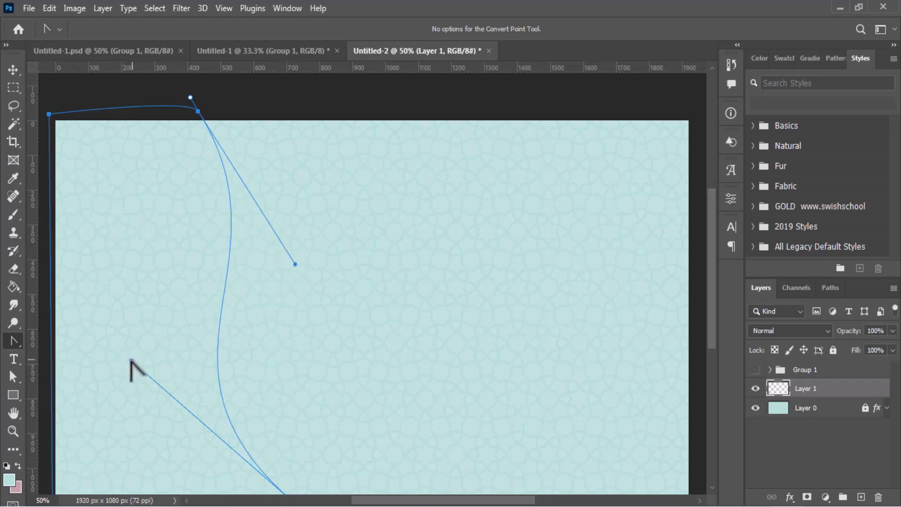
- Reshape the path's S-curve into a narrower, gentler bend by adjusting its upper and lower direction handles
drag(131, 361, 127, 261)
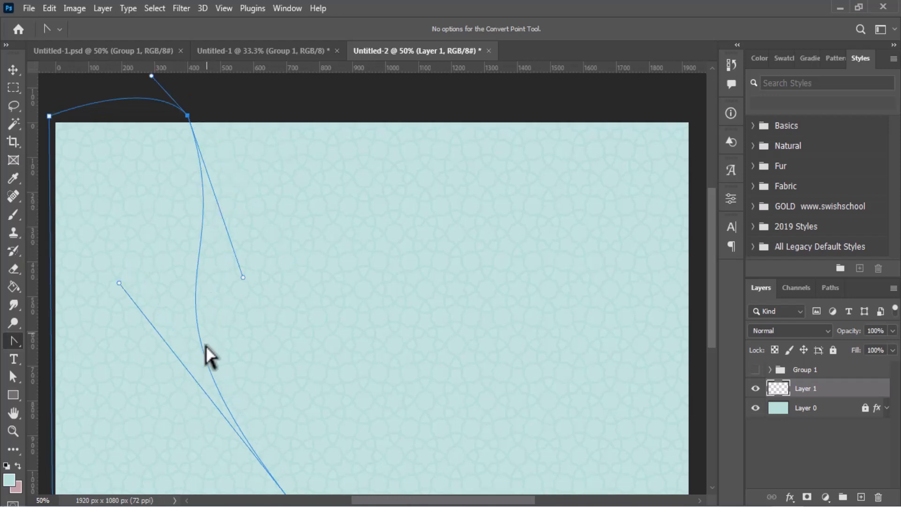
scroll(190, 362, down, 1)
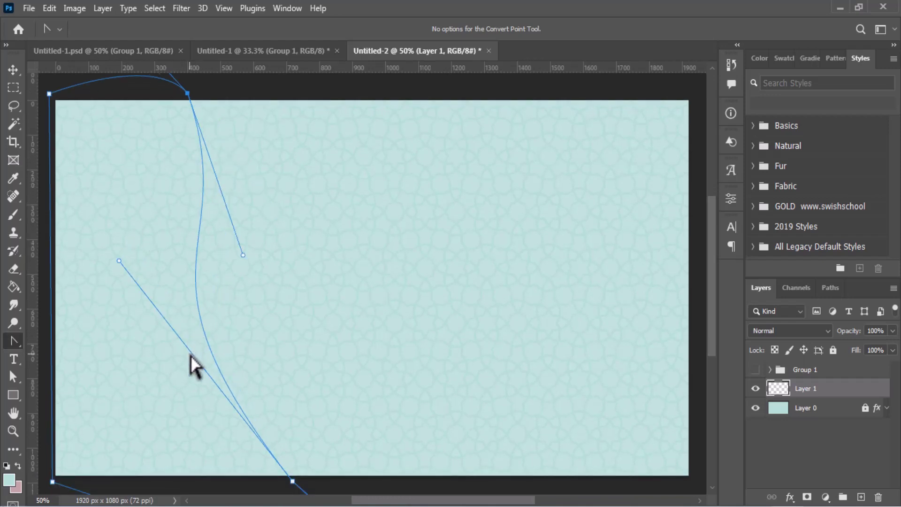
scroll(195, 365, down, 1)
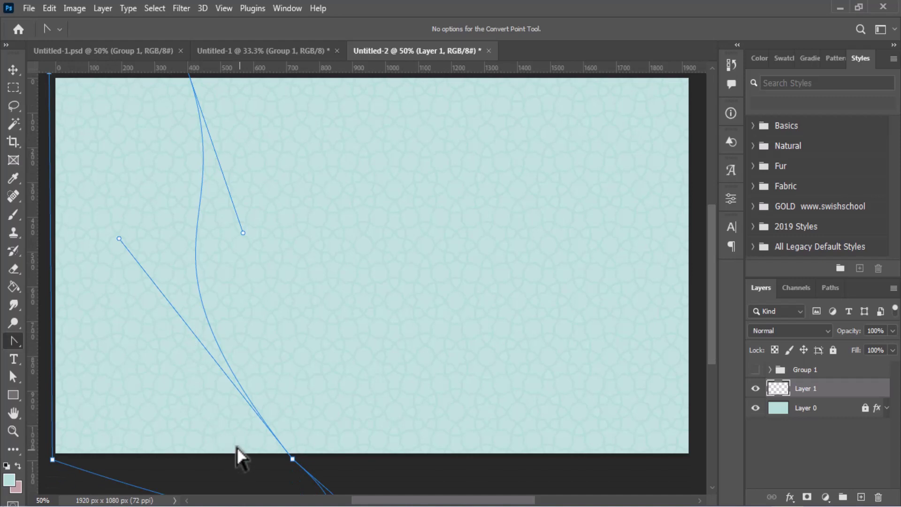
scroll(231, 415, up, 2)
scroll(232, 409, down, 1)
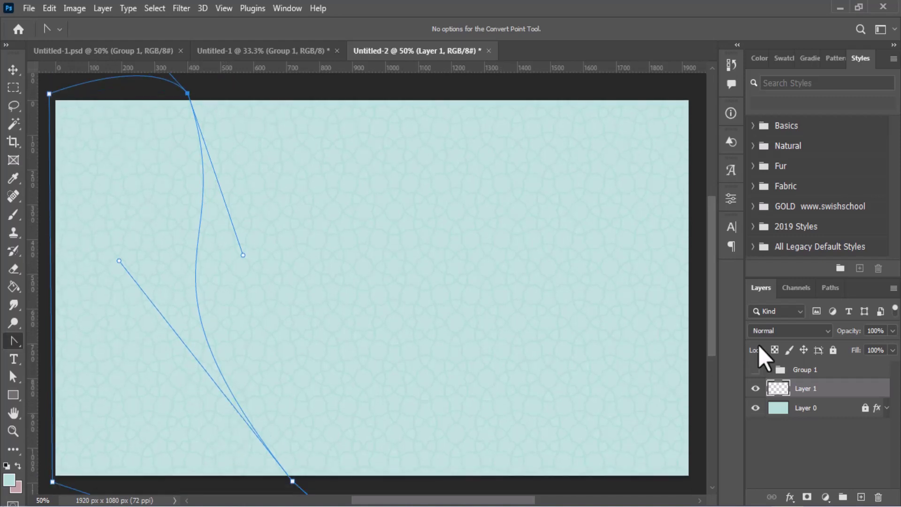
- Load the Work Path as a selection and return to the layer list
click(830, 289)
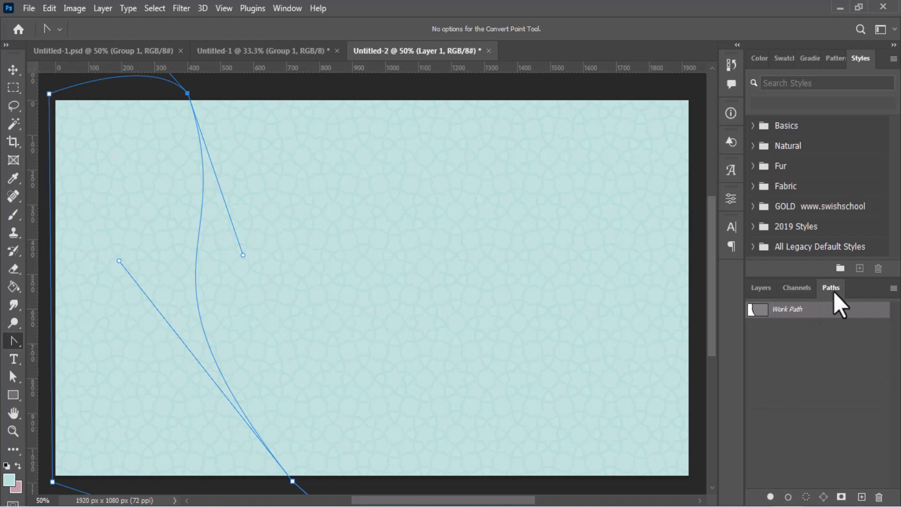
click(806, 497)
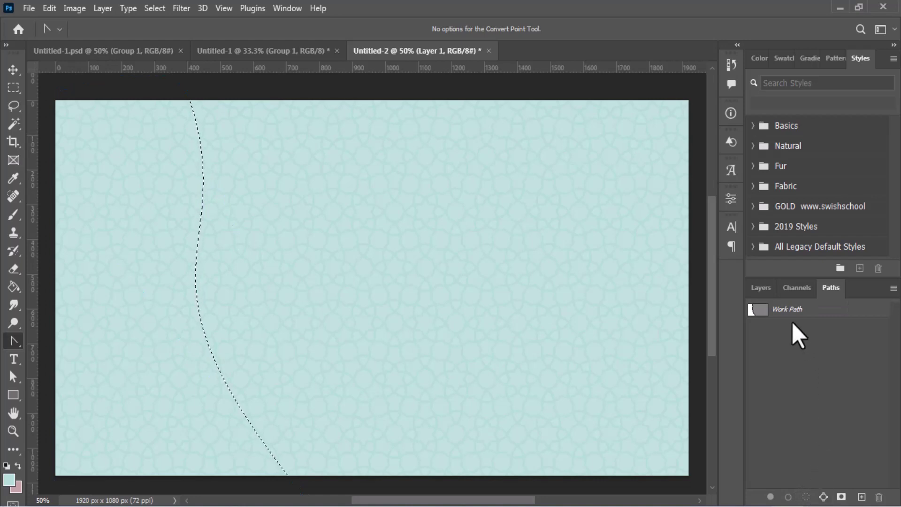
click(760, 288)
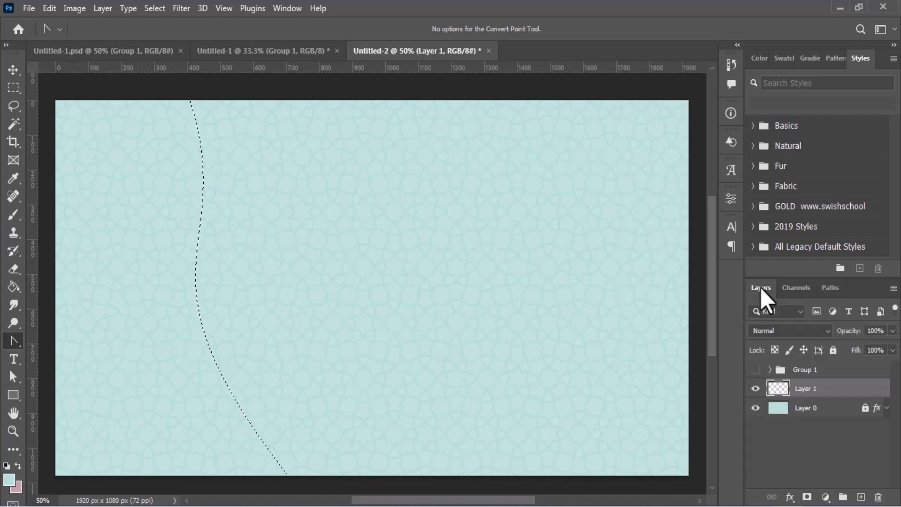
- Show the swatch group and set the foreground colour to dark blue 0675aa sampled from the first swatch
click(755, 370)
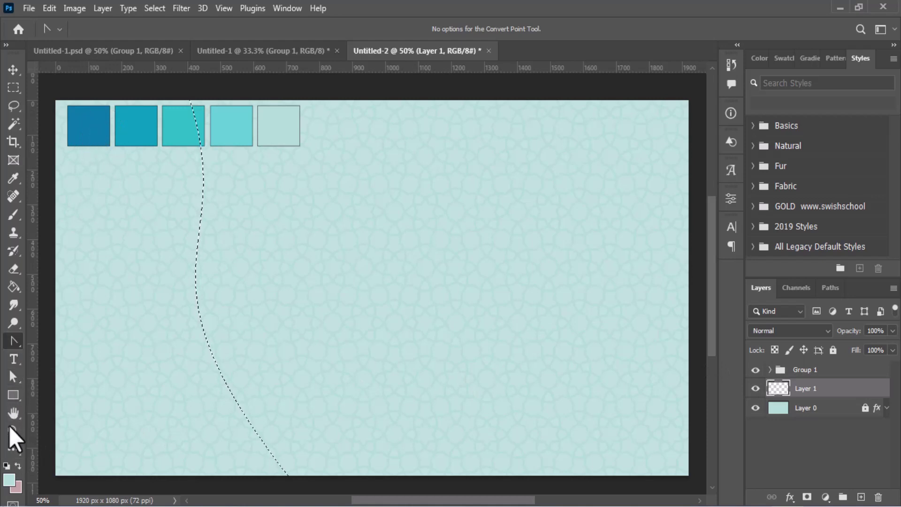
click(8, 487)
click(86, 131)
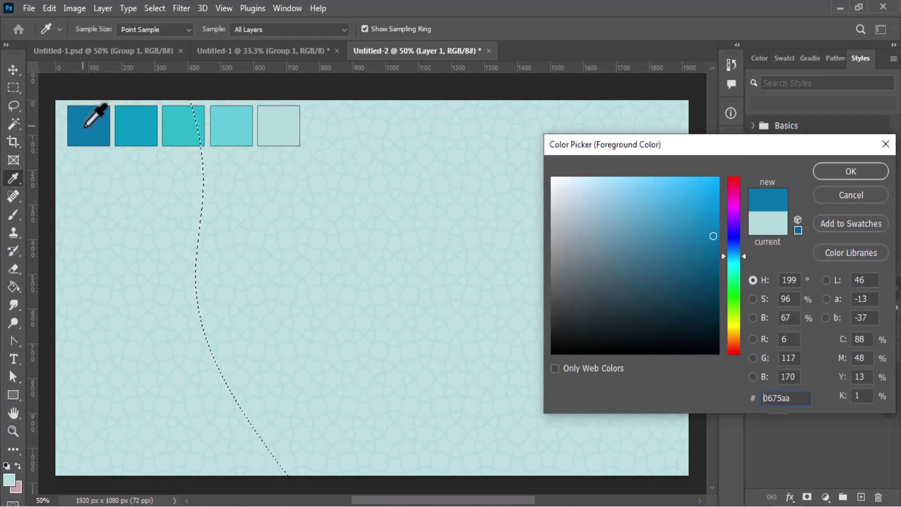
click(840, 174)
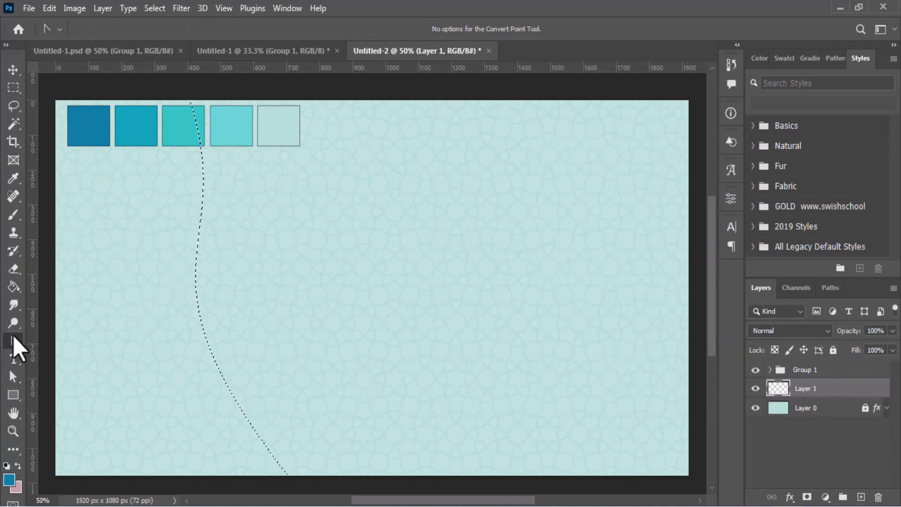
- Fill the curved selection on Layer 1 with the dark blue, then hide the swatch group and deselect
click(13, 286)
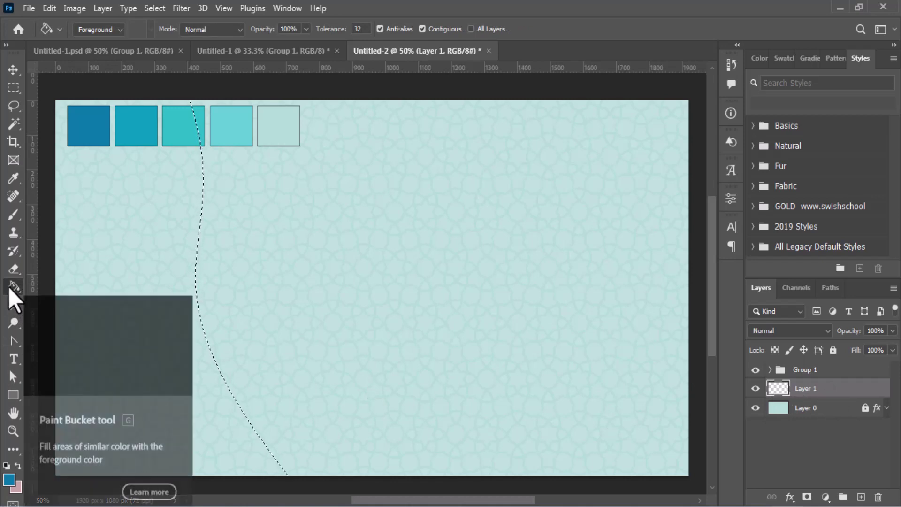
click(121, 219)
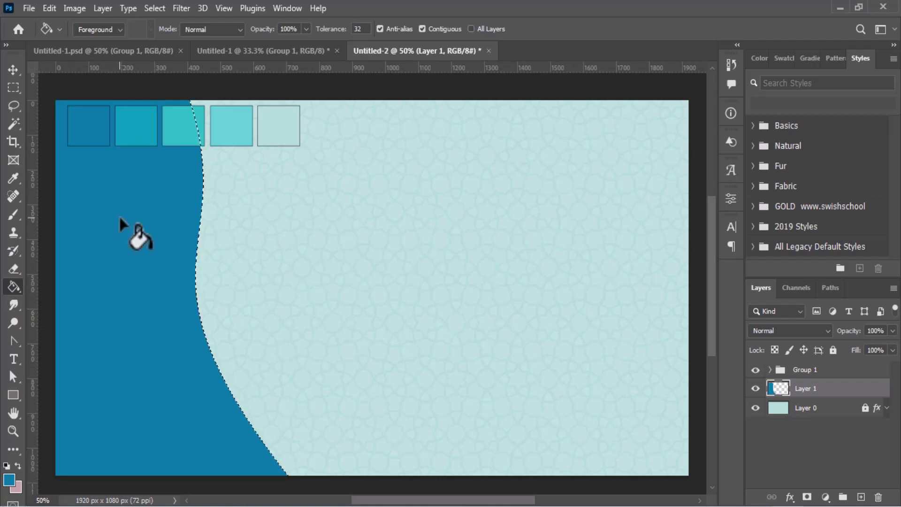
click(755, 370)
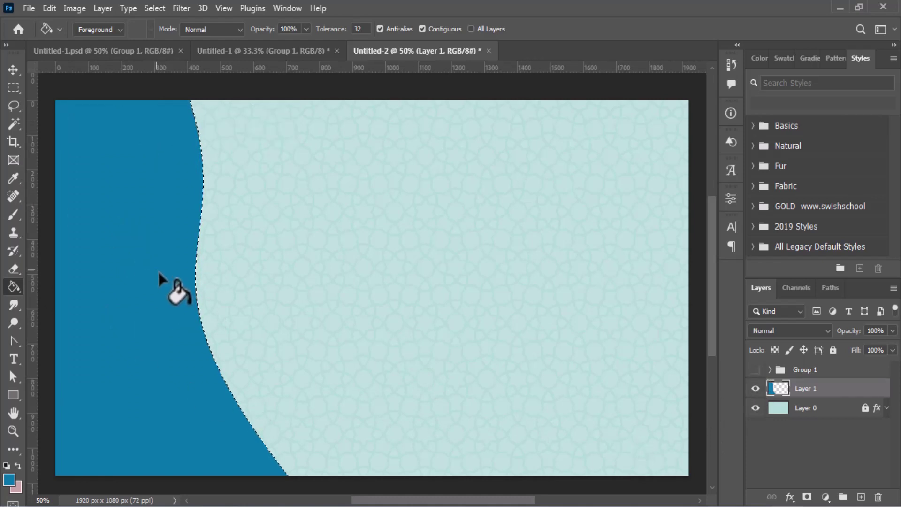
key(ctrl+d)
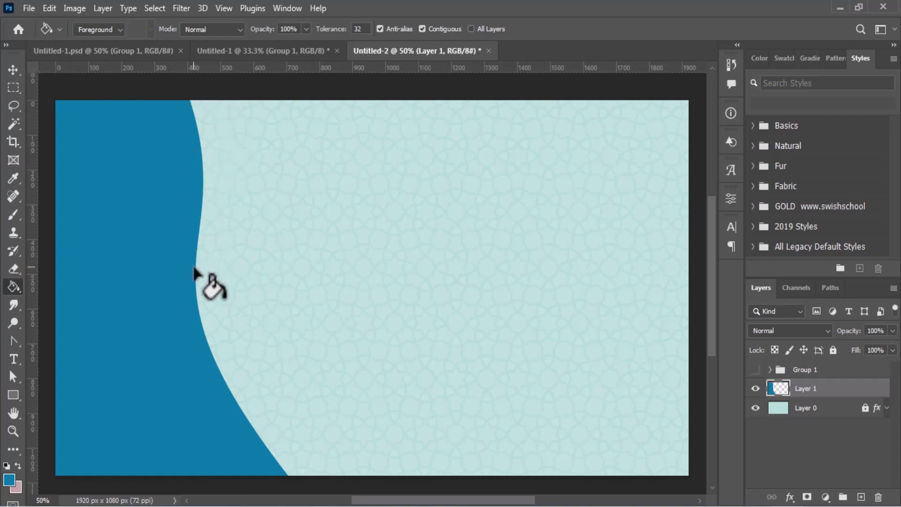
- Duplicate Layer 1, the dark blue curved shape
key(ctrl+z)
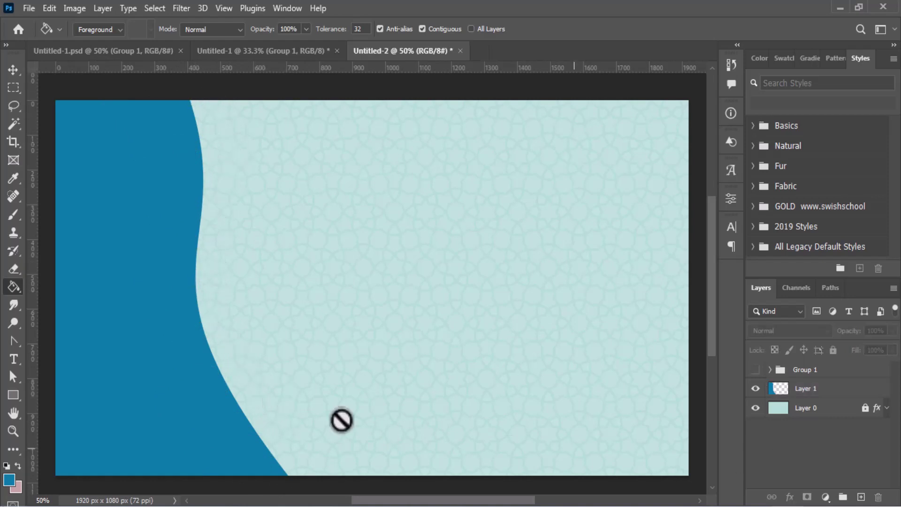
click(13, 70)
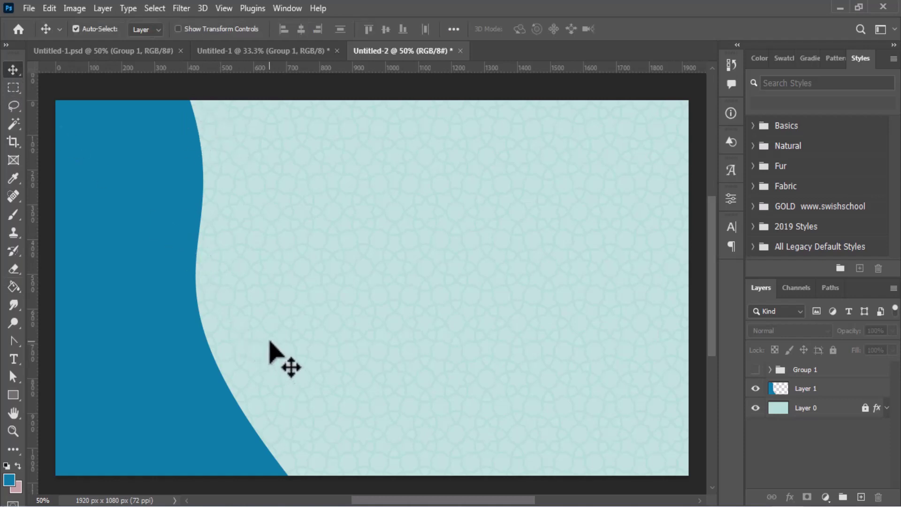
click(821, 390)
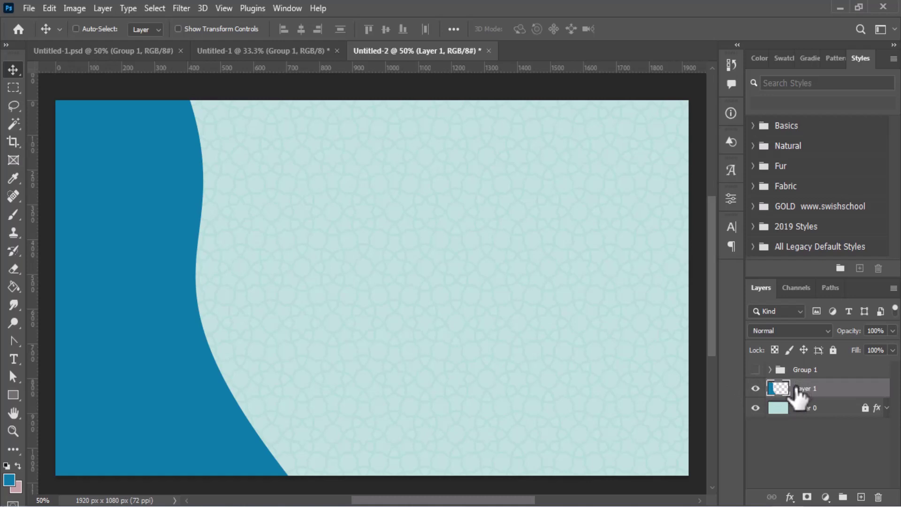
drag(795, 388, 782, 391)
key(ctrl+j)
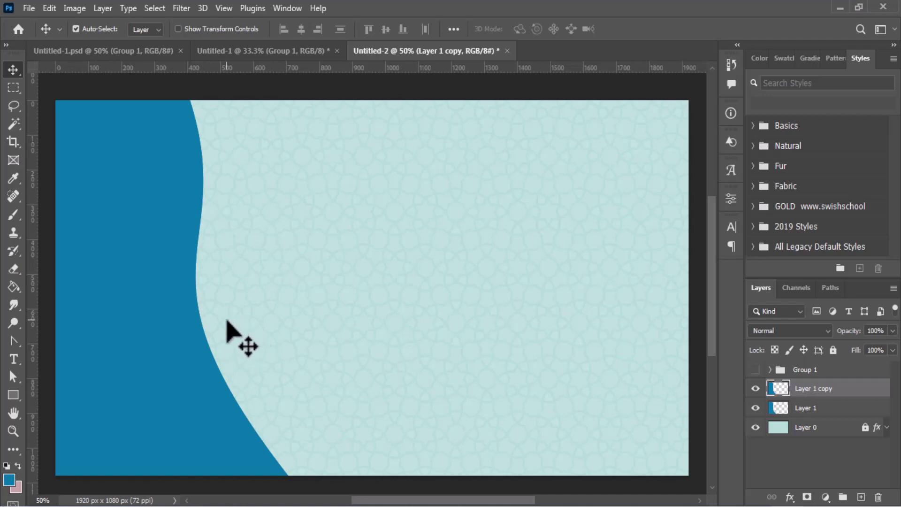
key(shift+Right)
key(shift+Right)
key(shift+Right)
key(shift+Right)
key(shift+Right)
key(shift+Right)
key(shift+Right)
key(shift+Right)
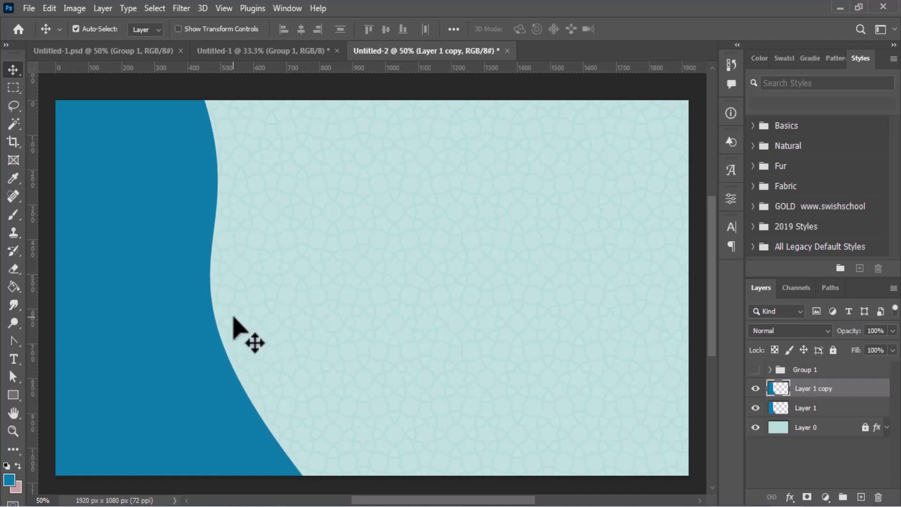
- Shift the original Layer 1 about 90 px to the right, leaving its copy in place
click(815, 408)
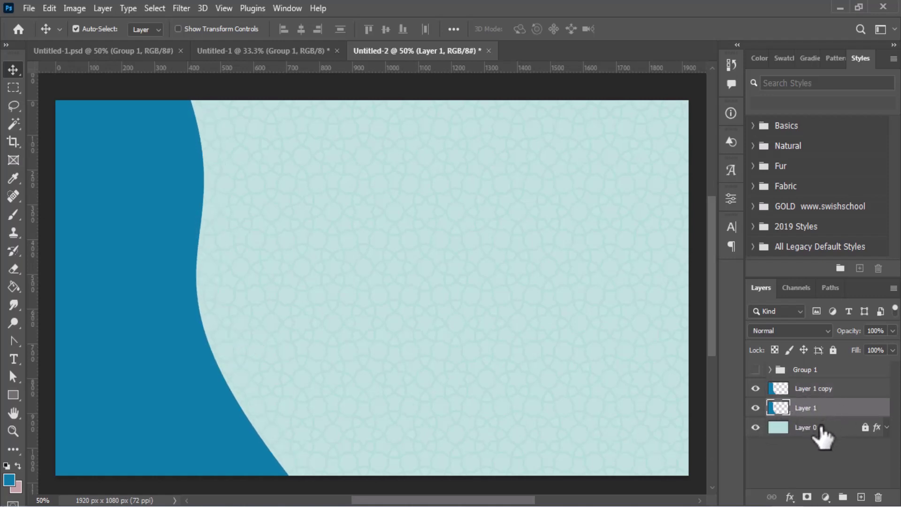
key(shift+Right)
key(shift+Right)
key(shift+Right)
key(shift+Right)
key(shift+Right)
key(shift+Right)
key(shift+Right)
key(shift+Right)
key(shift+Right)
key(shift+Right)
key(shift+Right)
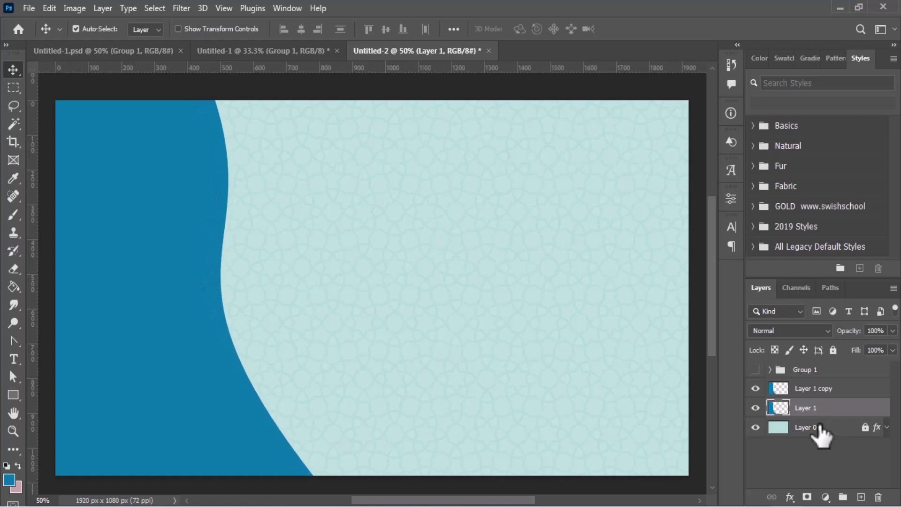
key(shift+Right)
key(shift+Right)
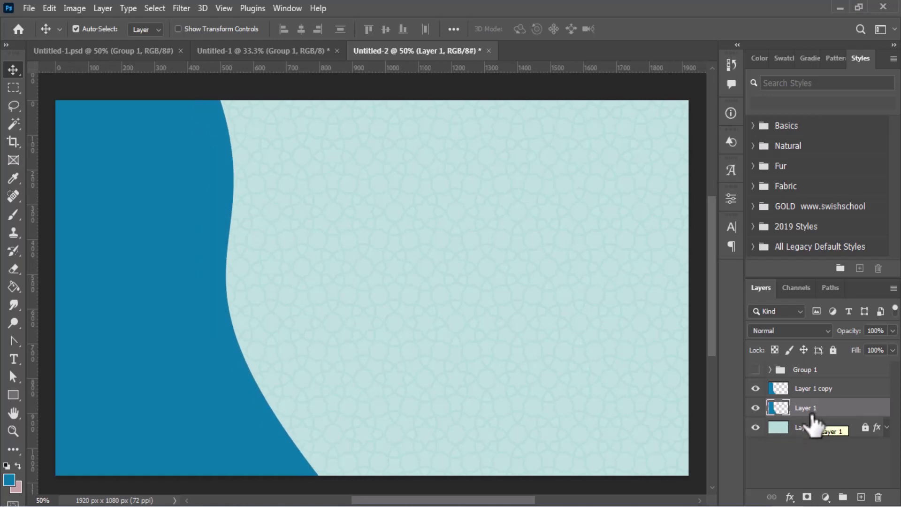
- Show the swatch group and set the foreground colour to teal 29b6c7 sampled from the third swatch
click(755, 369)
click(811, 371)
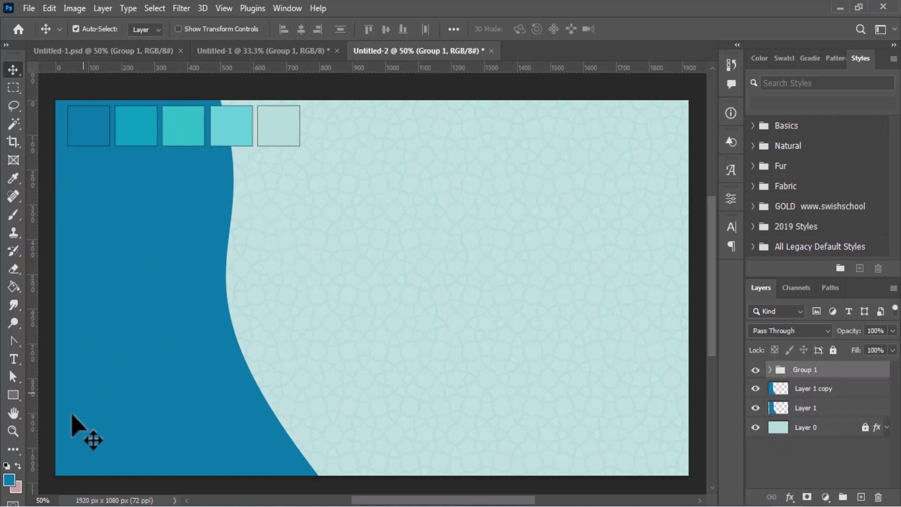
click(9, 478)
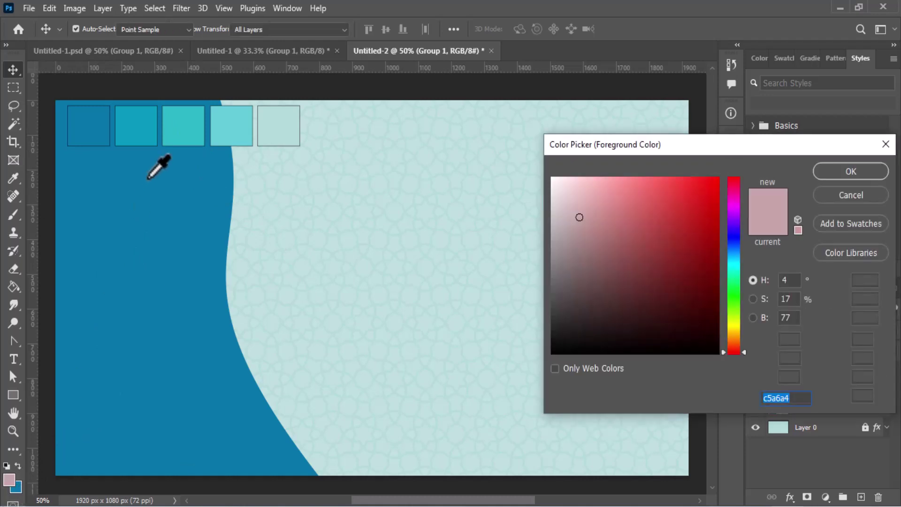
click(186, 123)
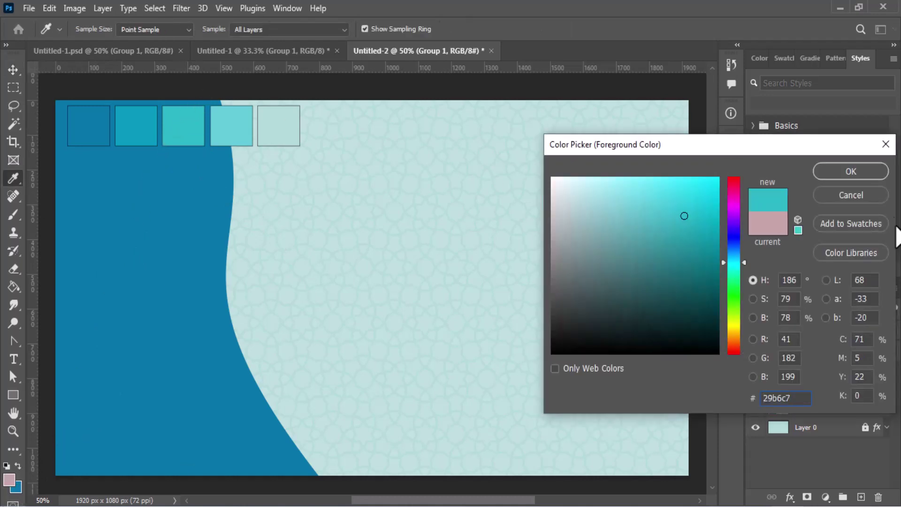
click(873, 170)
- Select the shape on Layer 1 with the Magic Wand, fill it with the teal using the Paint Bucket, and deselect
click(818, 408)
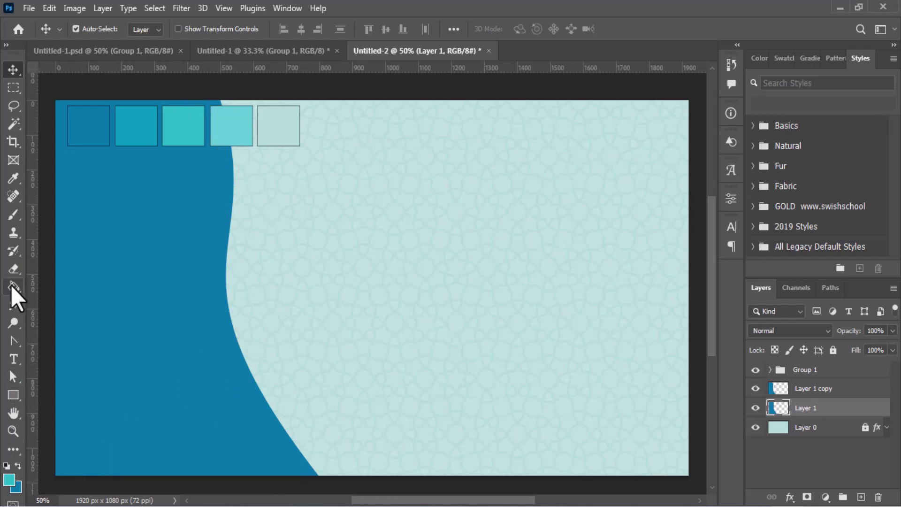
click(13, 124)
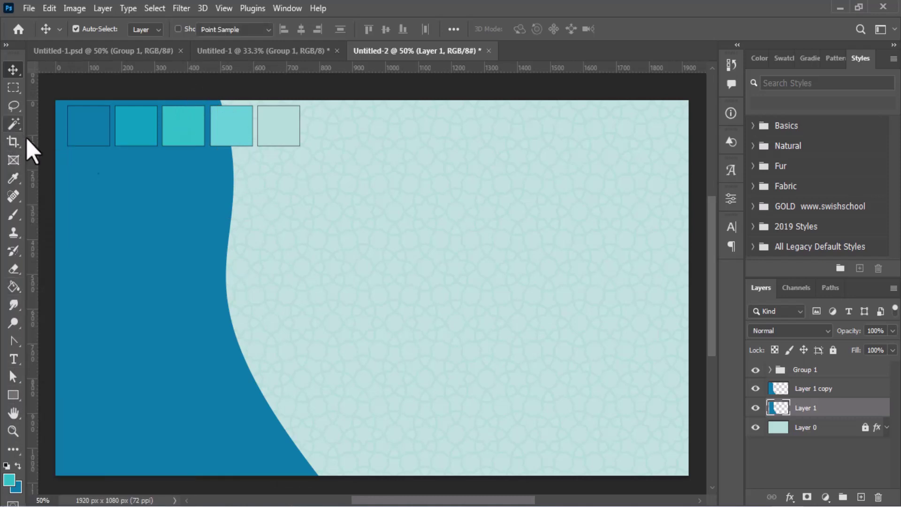
click(221, 199)
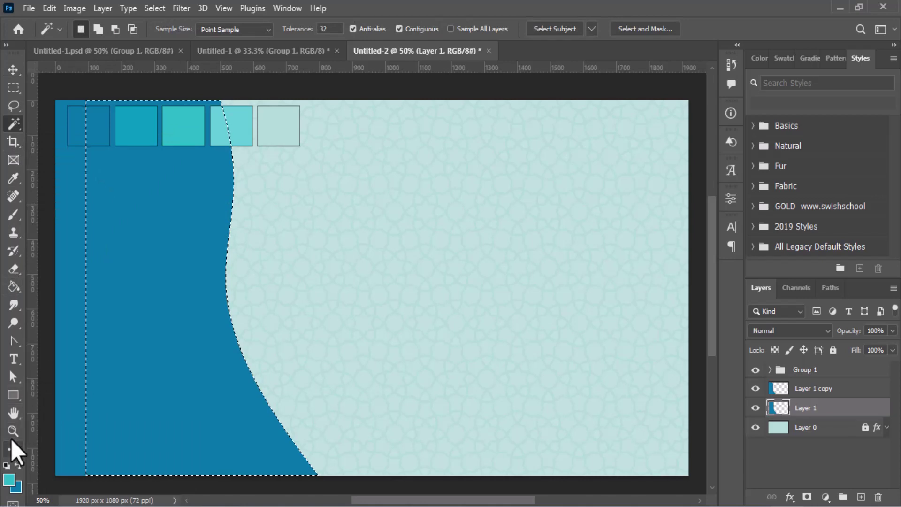
click(13, 287)
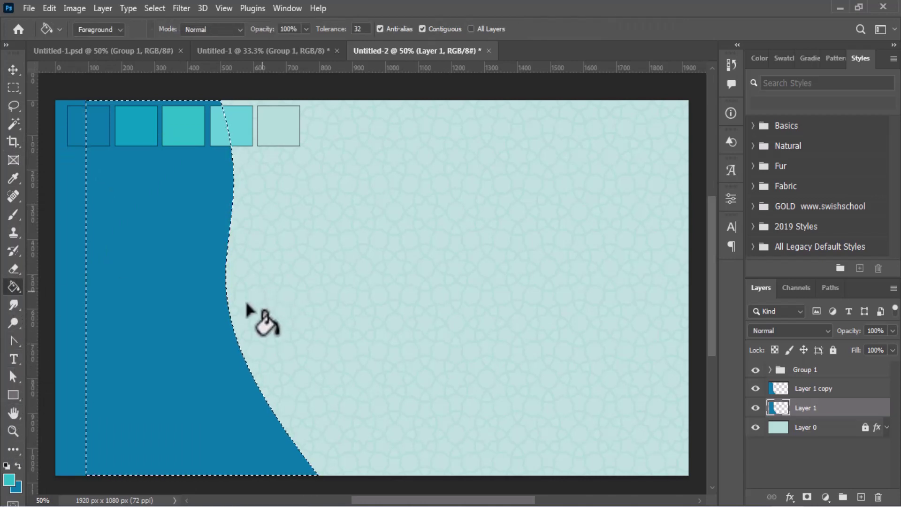
click(213, 299)
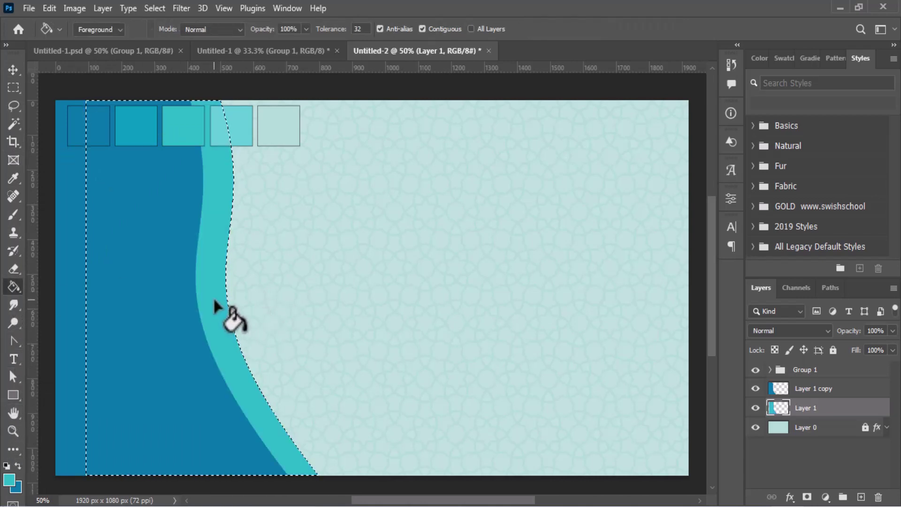
key(ctrl+d)
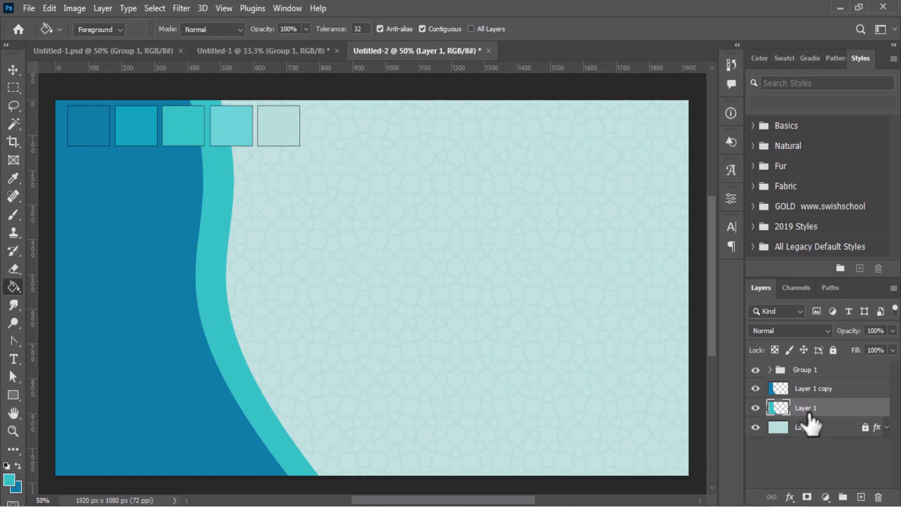
- Make Layer 1 copy active and set the foreground colour to white, ffffff, for the Paint Bucket
click(834, 393)
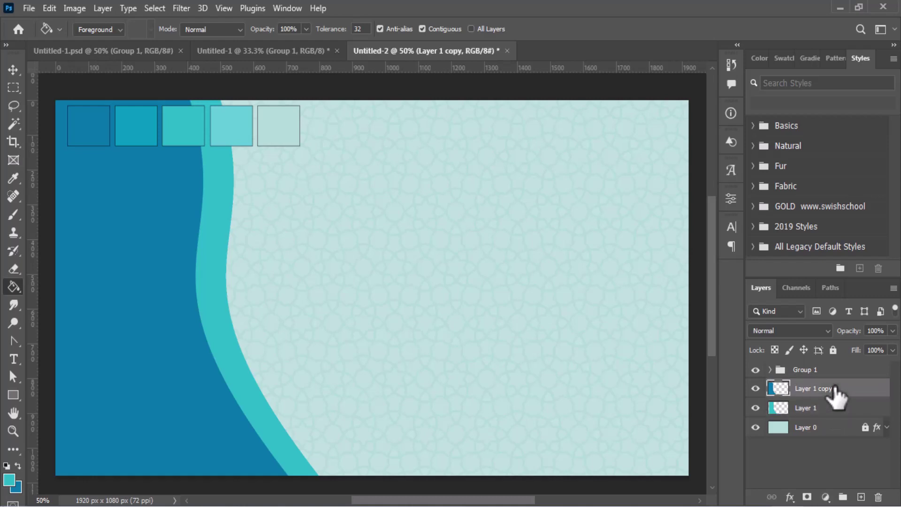
click(9, 483)
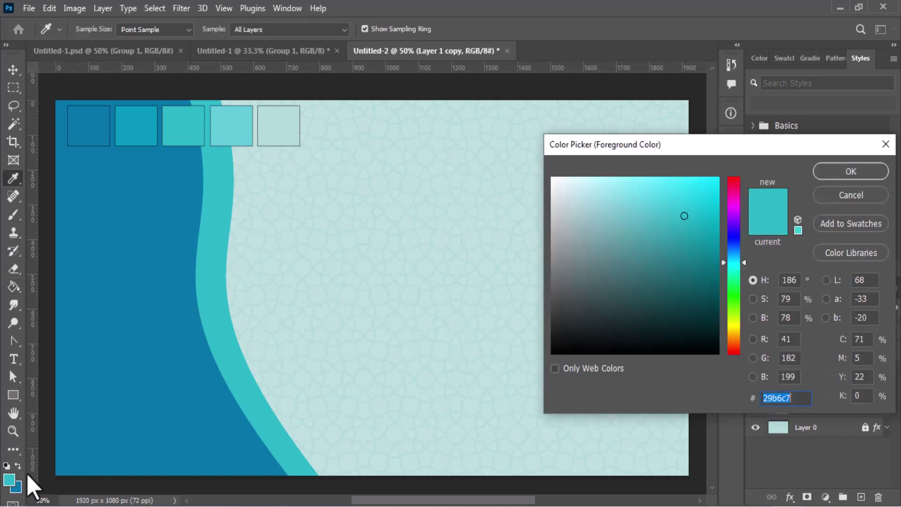
click(553, 177)
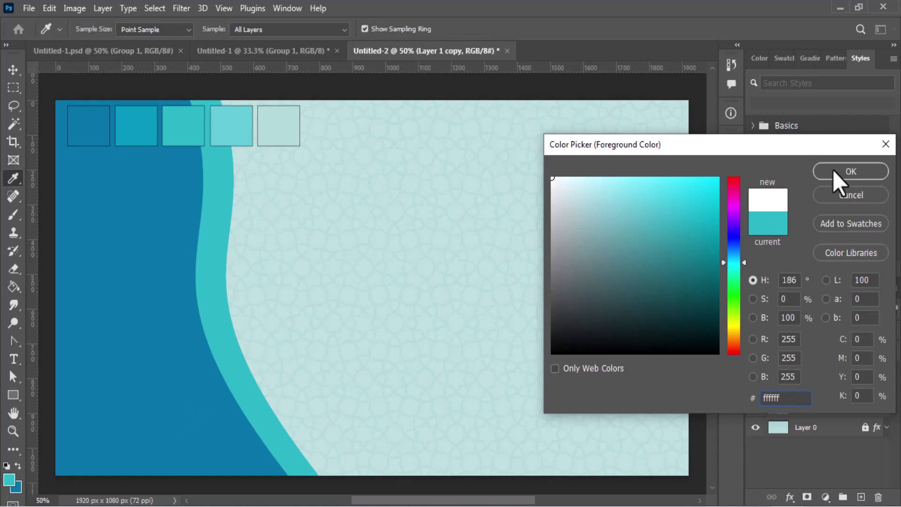
click(845, 172)
key(g)
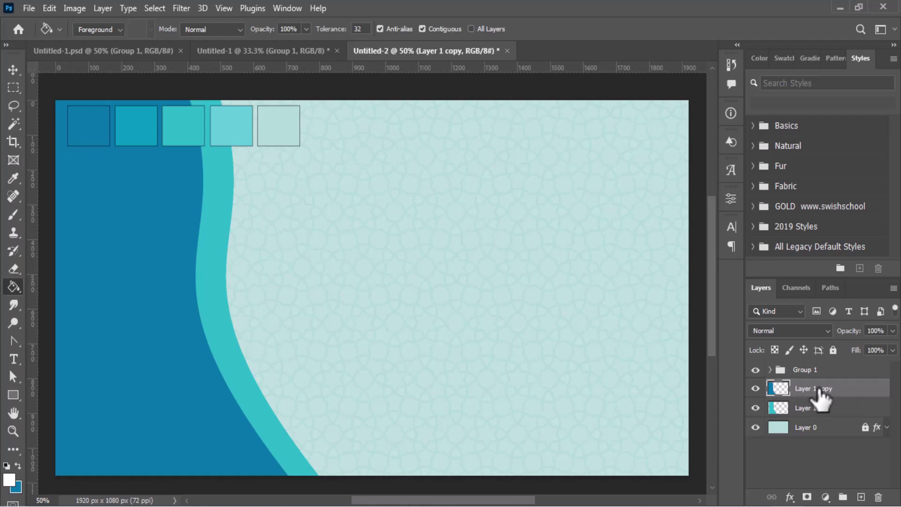
- Duplicate Layer 1 copy, and nudge the original Layer 1 copy a few pixels to the right beneath its duplicate
key(ctrl+j)
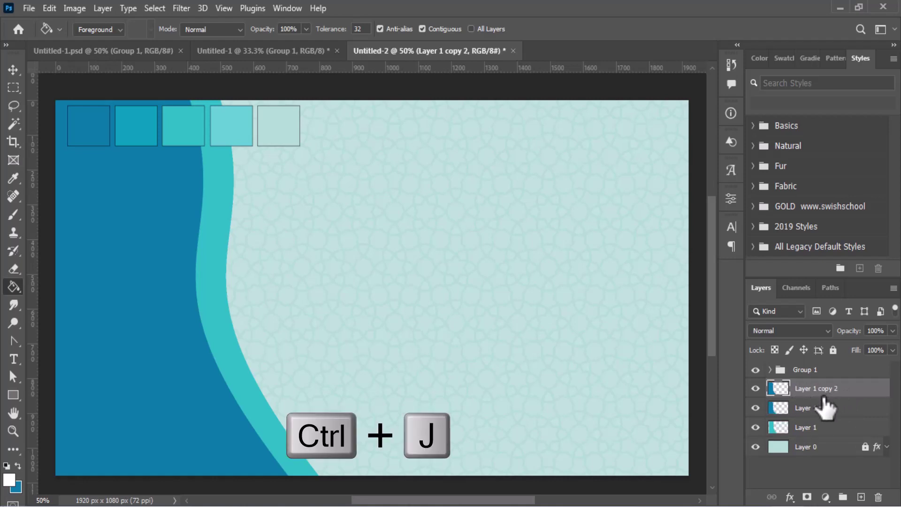
click(822, 408)
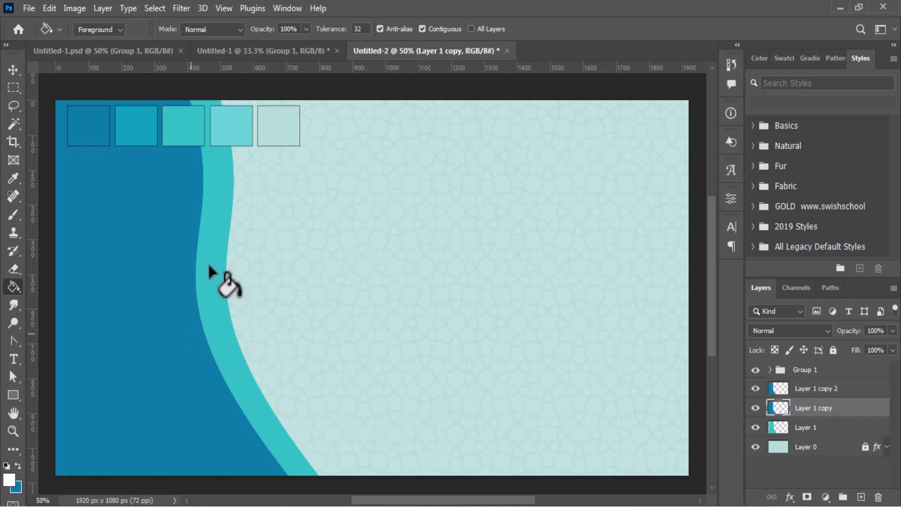
click(13, 69)
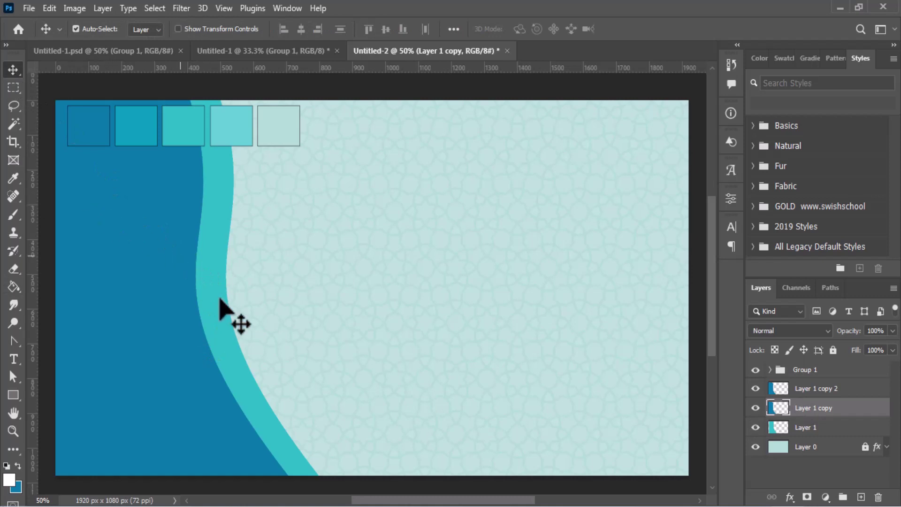
key(Right)
key(Right)
key(Right)
key(Right)
key(Right)
key(Right)
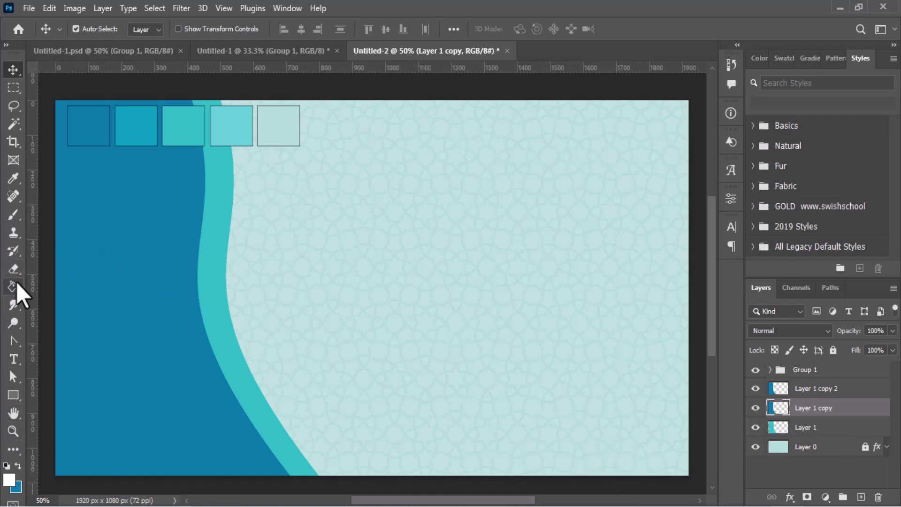
- Apply a white Color Overlay at 100% opacity to Layer 1 copy and collapse its effects list
double_click(839, 409)
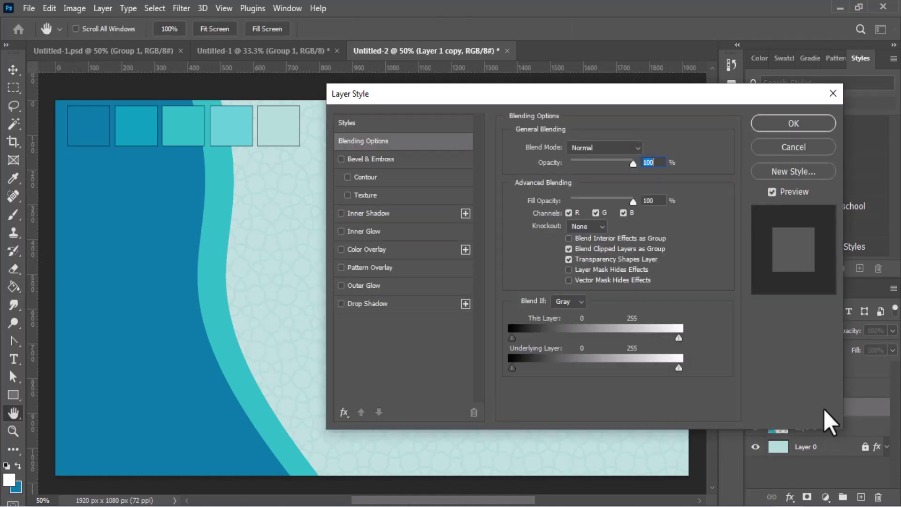
click(350, 249)
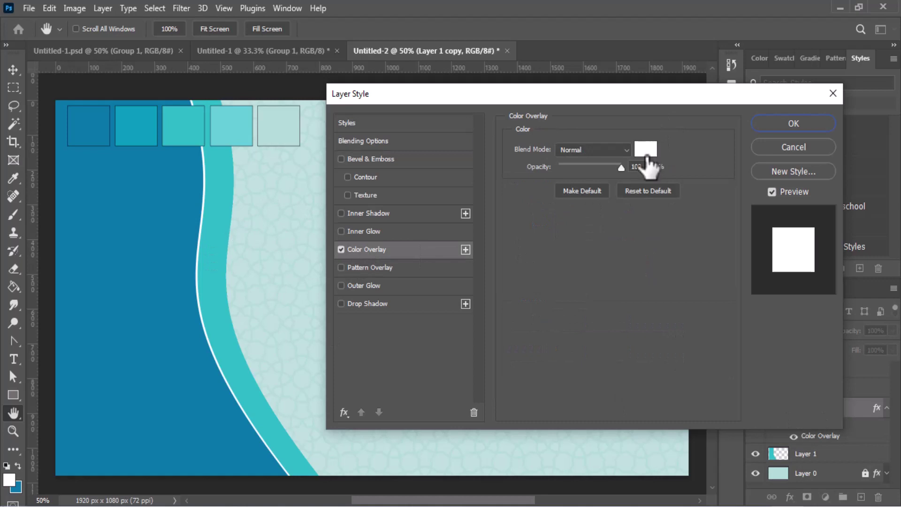
click(818, 123)
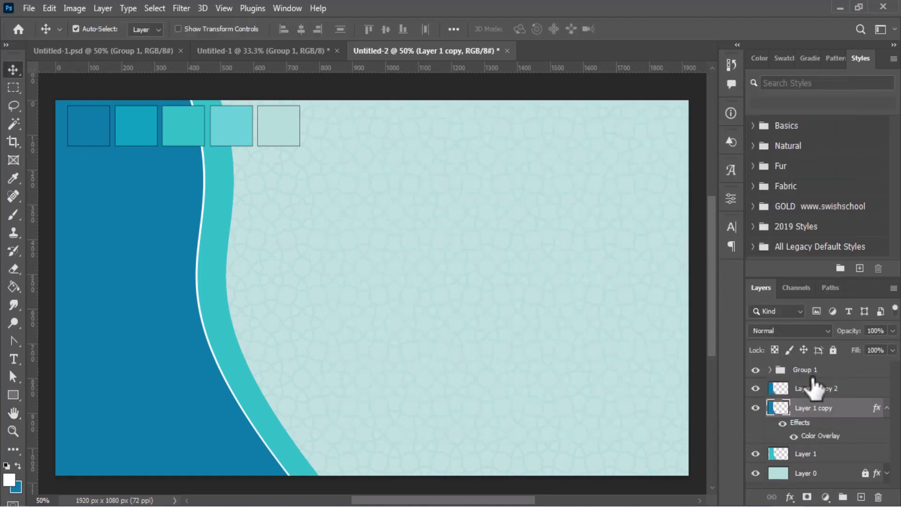
click(886, 408)
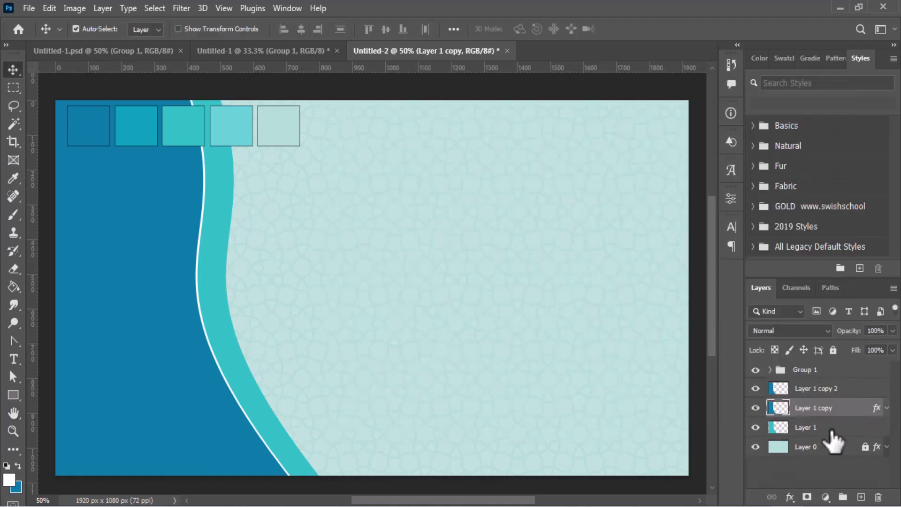
- Duplicate the teal Layer 1, and nudge the original Layer 1 a few pixels to the right beneath its duplicate
click(830, 428)
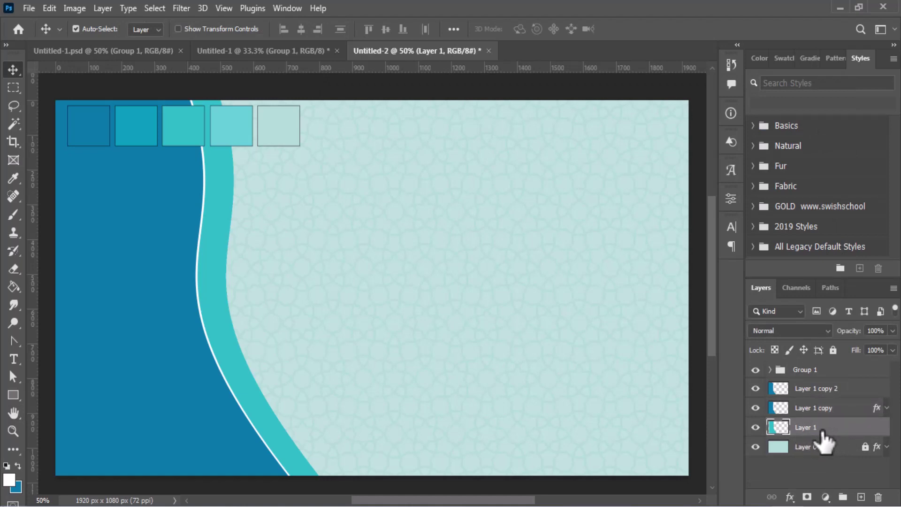
key(ctrl+j)
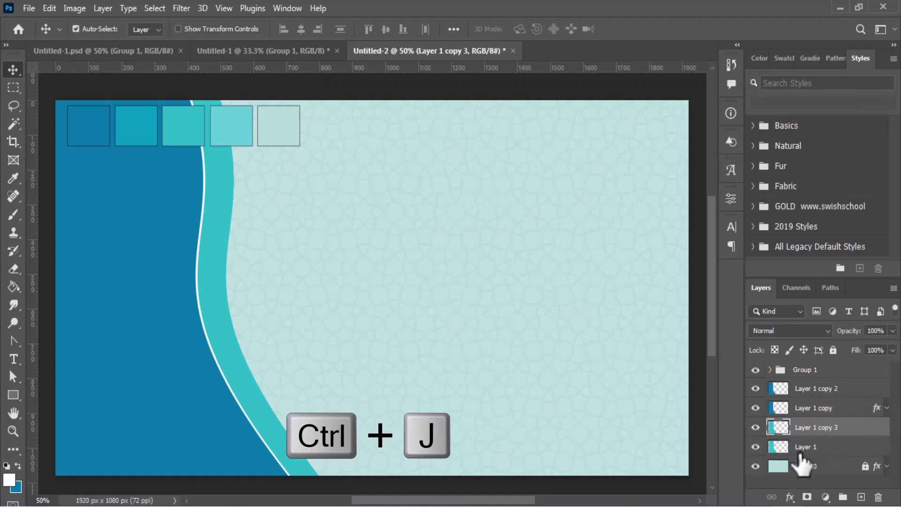
click(809, 448)
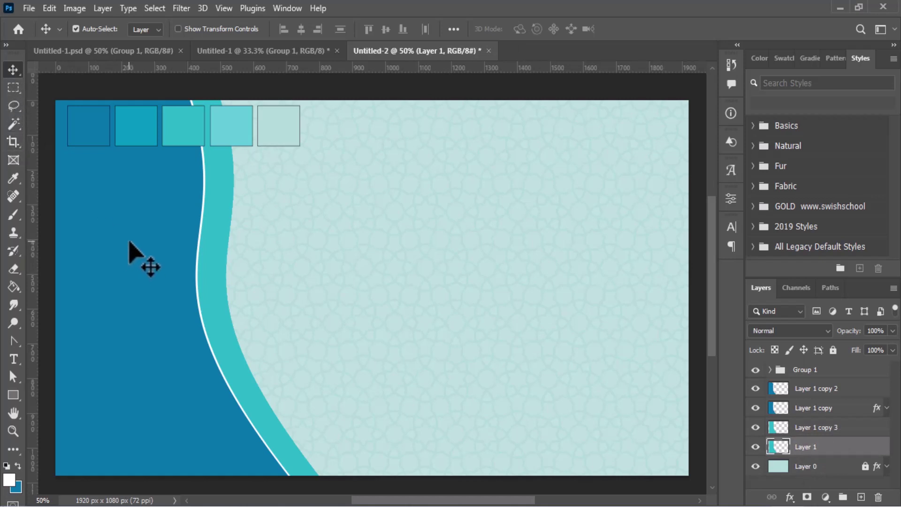
key(Right)
key(Right)
key(Right)
key(Right)
key(Right)
key(Right)
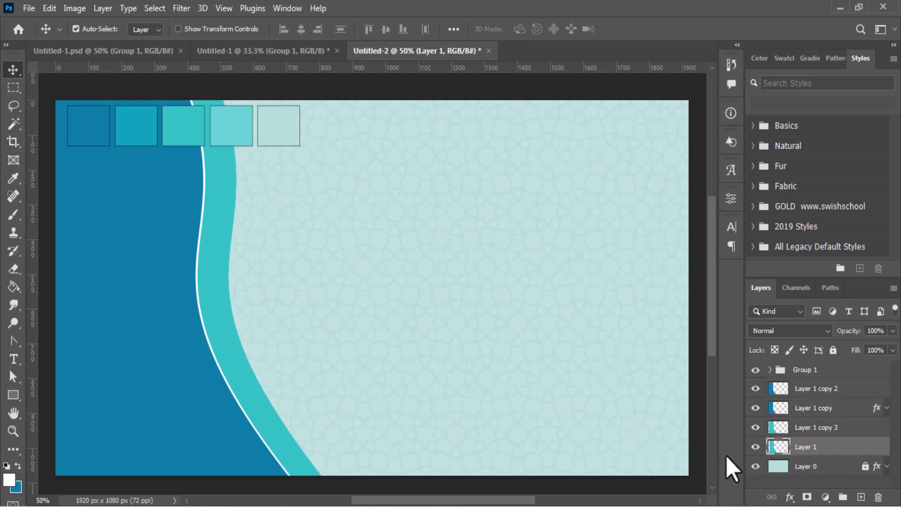
- Apply a white Color Overlay at 100% opacity to the original Layer 1
double_click(804, 447)
key(Return)
double_click(788, 447)
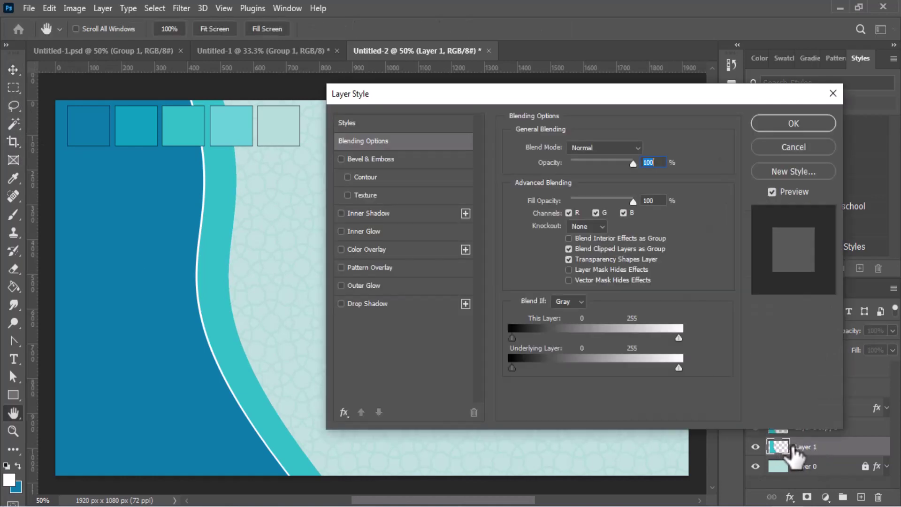
click(362, 249)
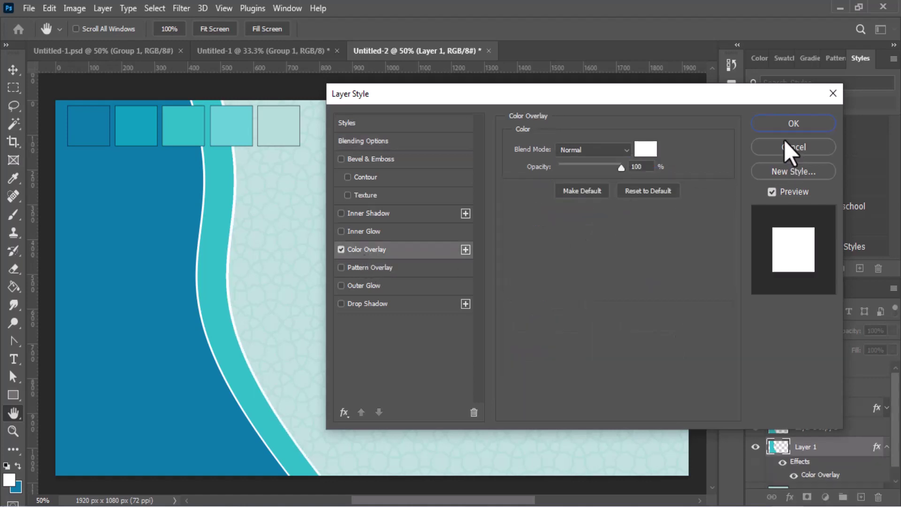
click(775, 123)
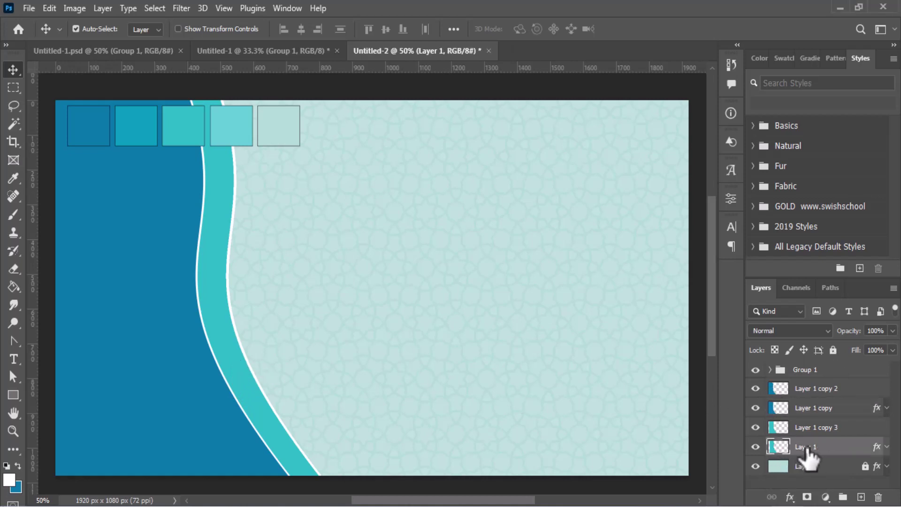
- Merge Layer 1, Layer 1 copy 3 and Layer 1 copy into a single layer
ctrl+click(823, 428)
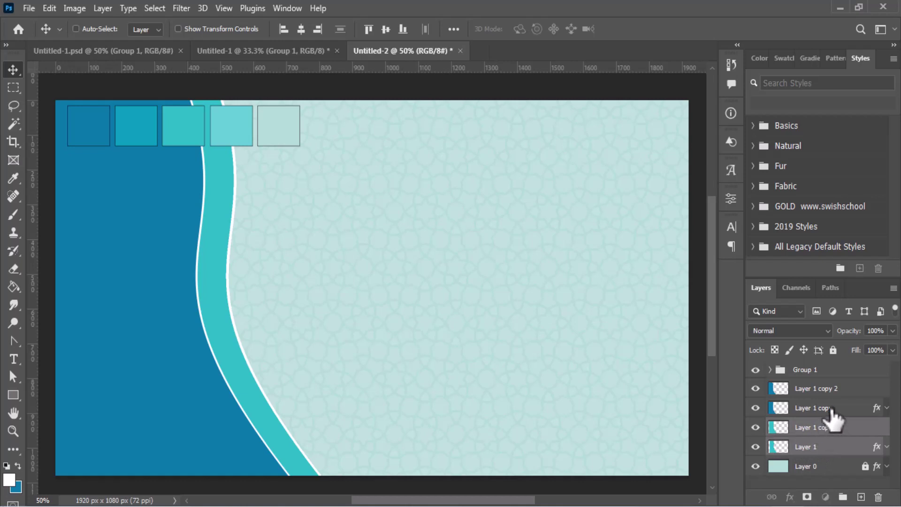
ctrl+click(829, 408)
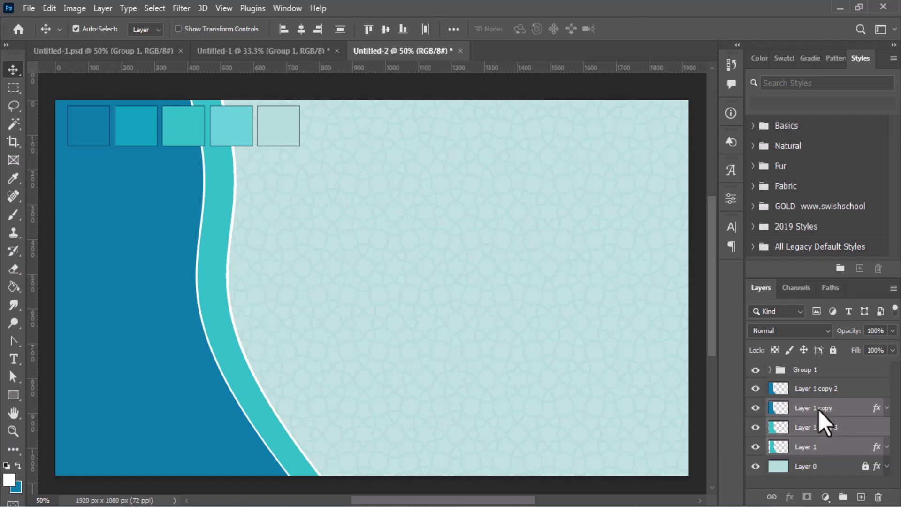
right_click(818, 410)
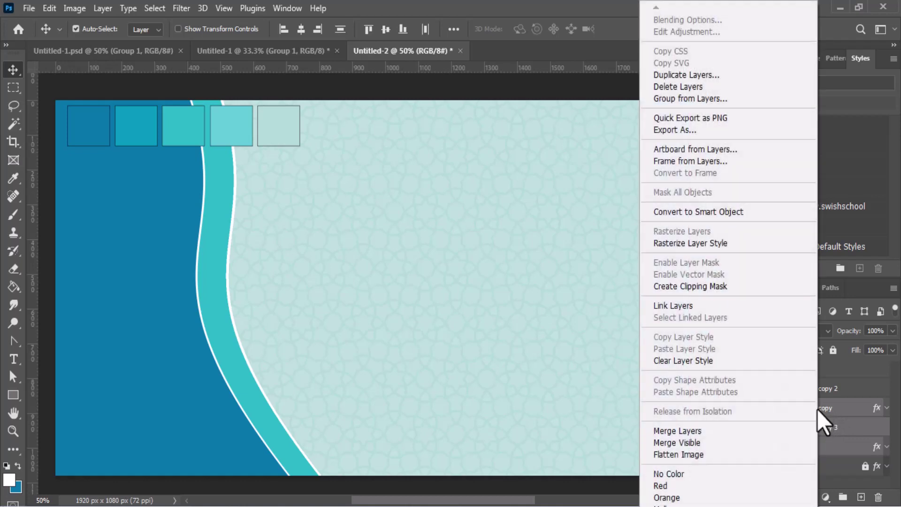
click(693, 429)
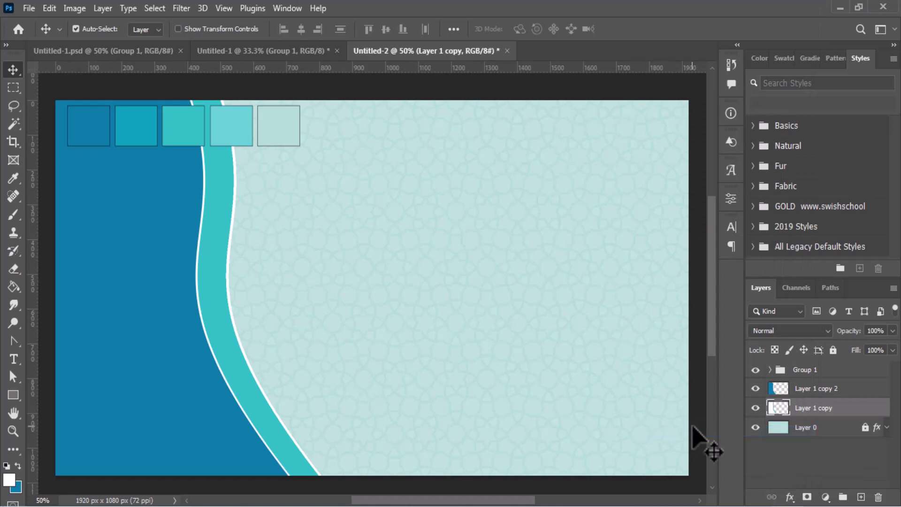
right_click(818, 407)
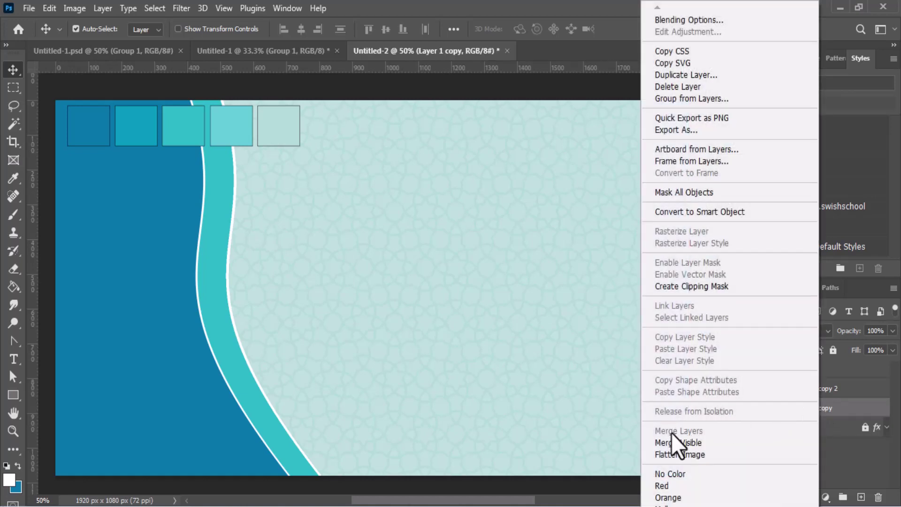
click(858, 410)
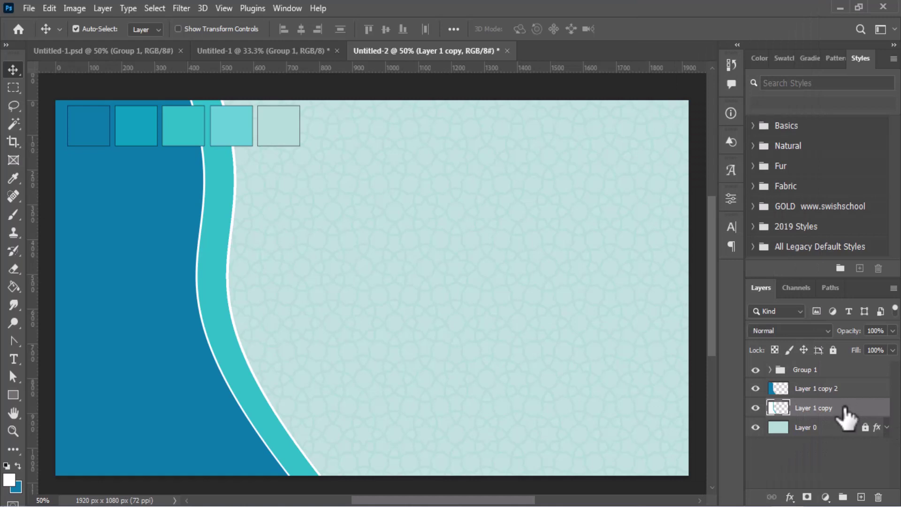
- Temporarily hide Layer 1 copy 2 to inspect the merged shapes beneath it, and show it again
click(821, 389)
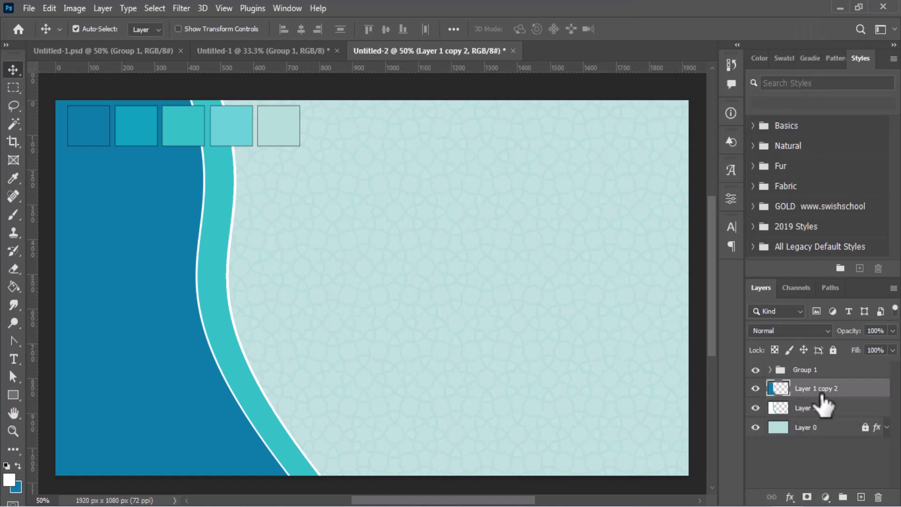
click(755, 389)
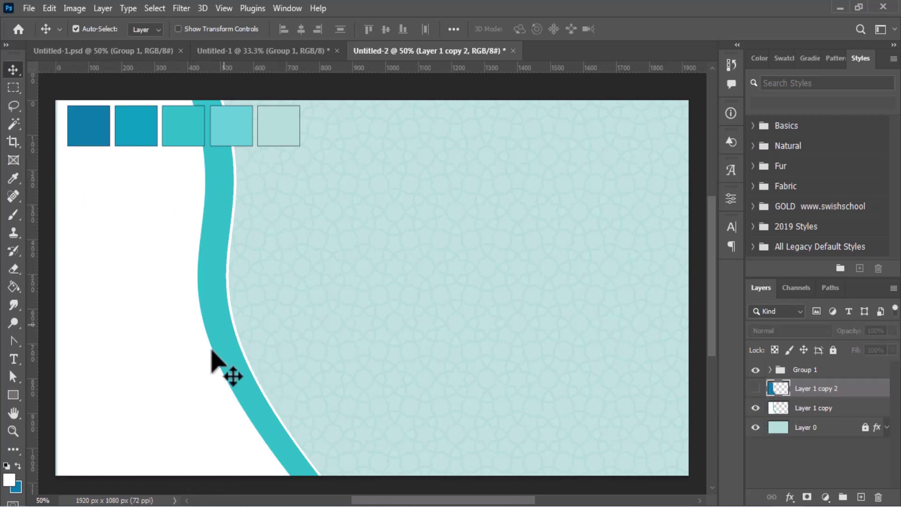
click(755, 388)
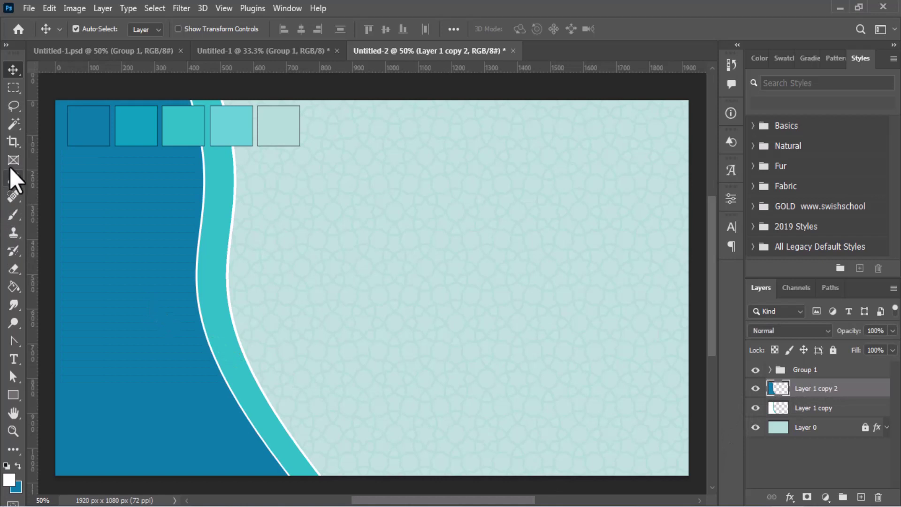
click(13, 125)
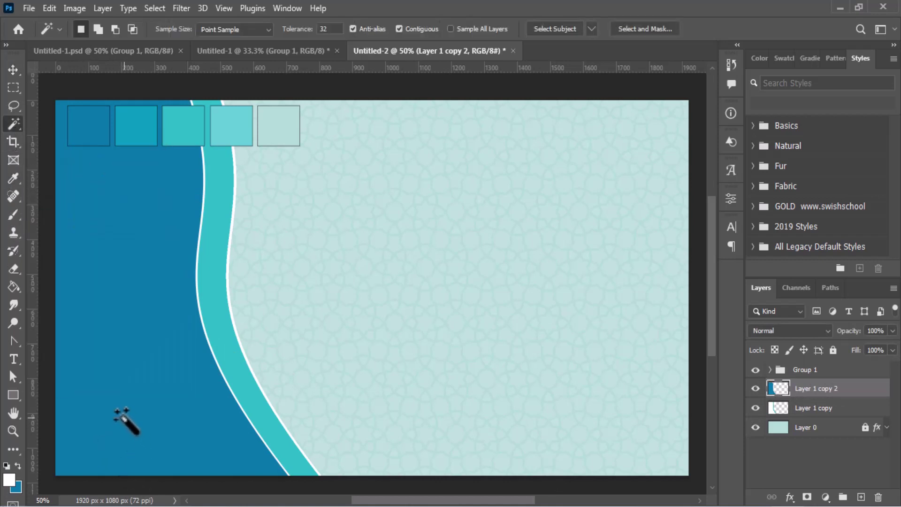
click(102, 294)
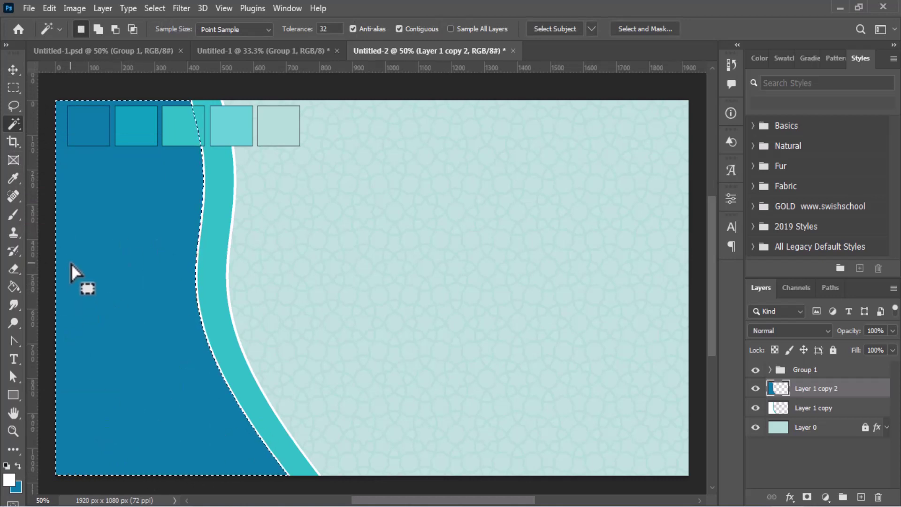
key(ctrl+d)
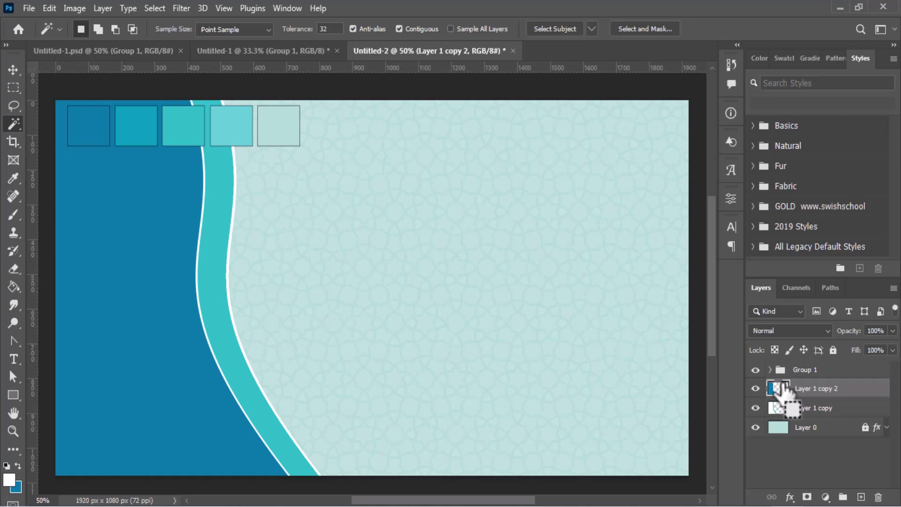
- Load the blue shape of Layer 1 copy 2 as a selection and delete that area from Layer 1 copy
ctrl+click(778, 387)
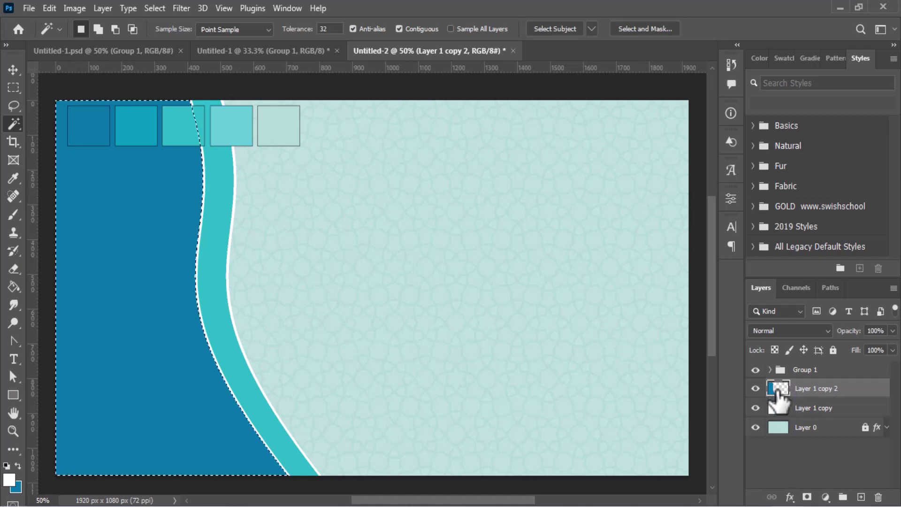
key(ctrl)
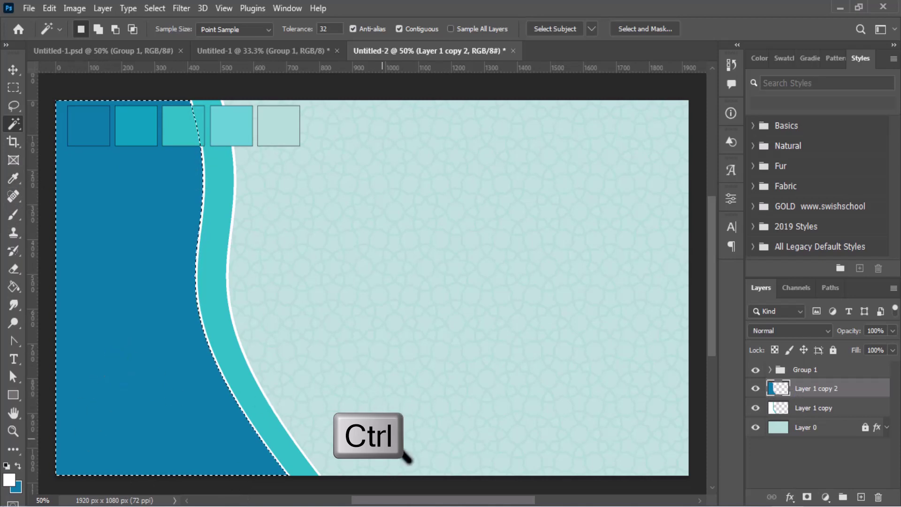
click(817, 410)
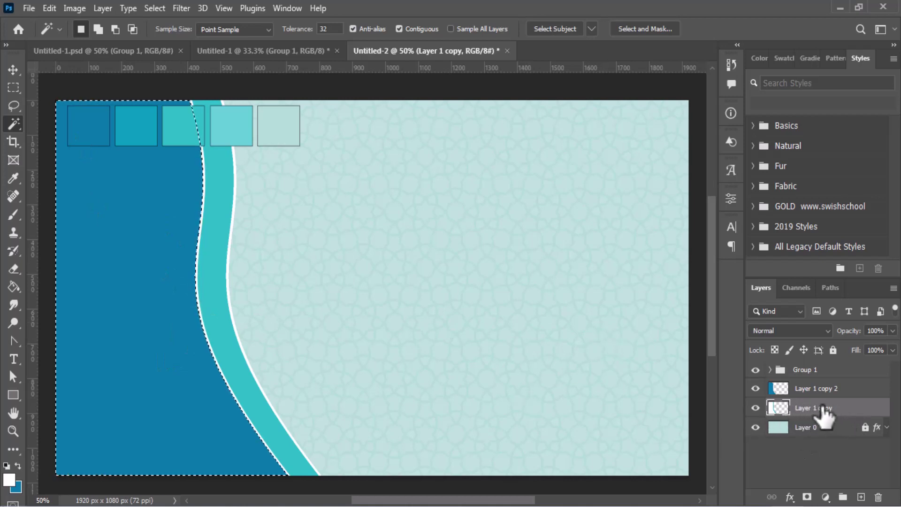
key(e)
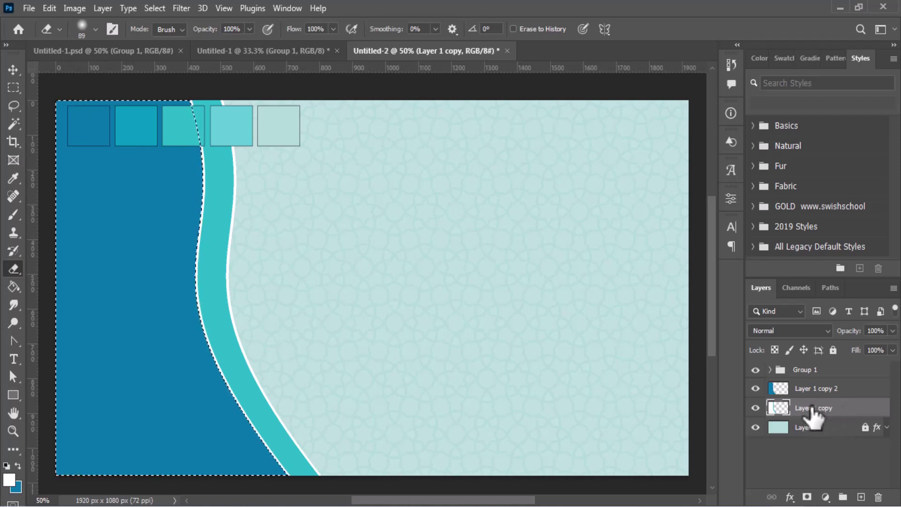
key(Delete)
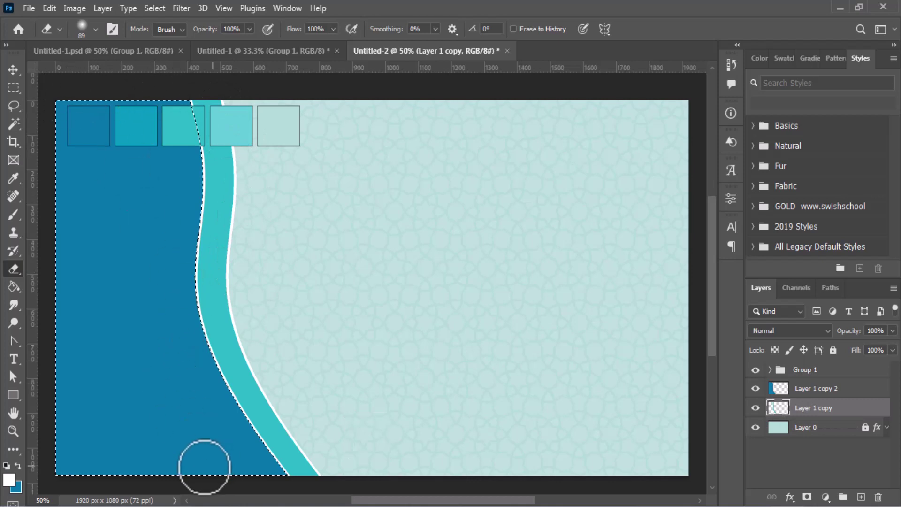
- Deselect the area and hide Layer 1 copy 2 to check the trimmed teal band
click(13, 70)
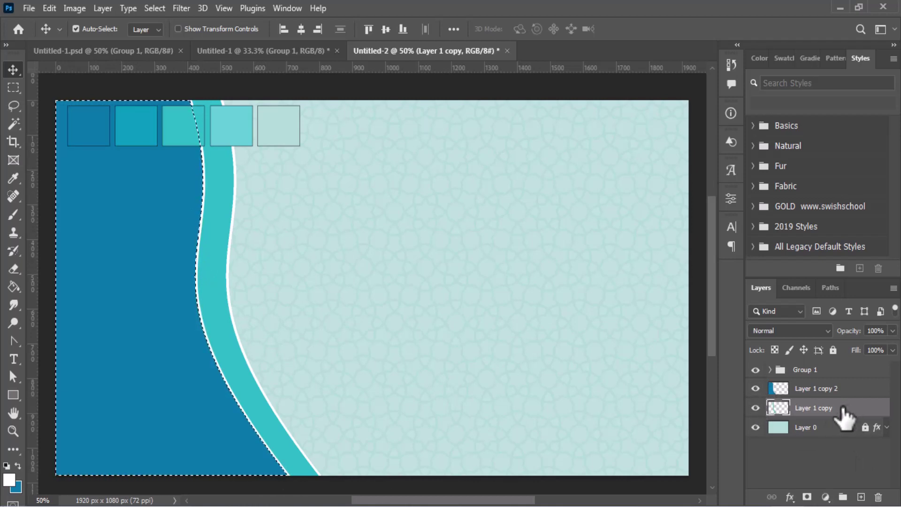
key(ctrl+d)
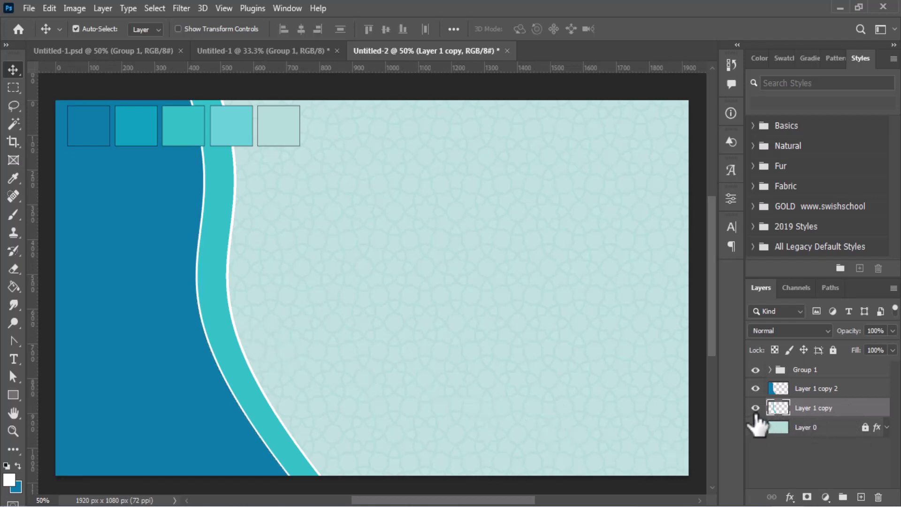
click(756, 389)
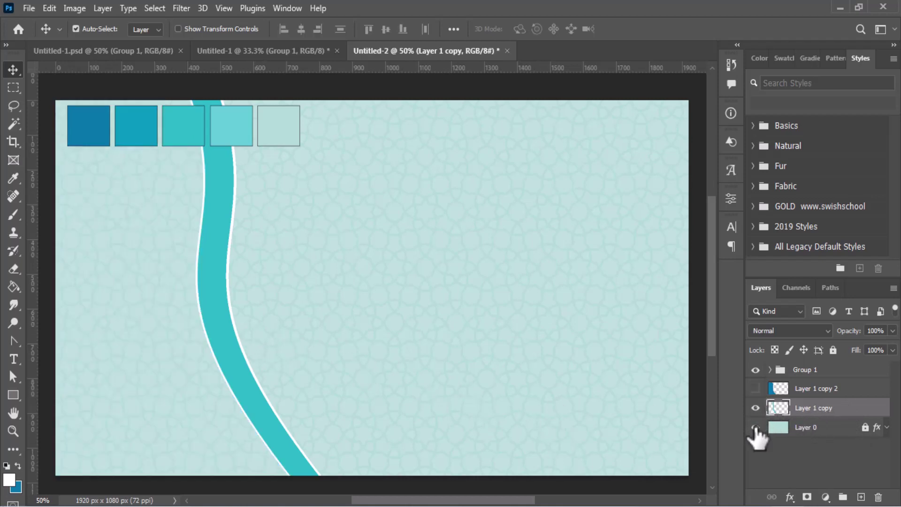
- Hide Group 1, check the teal band alone with Layer 0 hidden, and show Layer 0 and Layer 1 copy 2 again
click(756, 427)
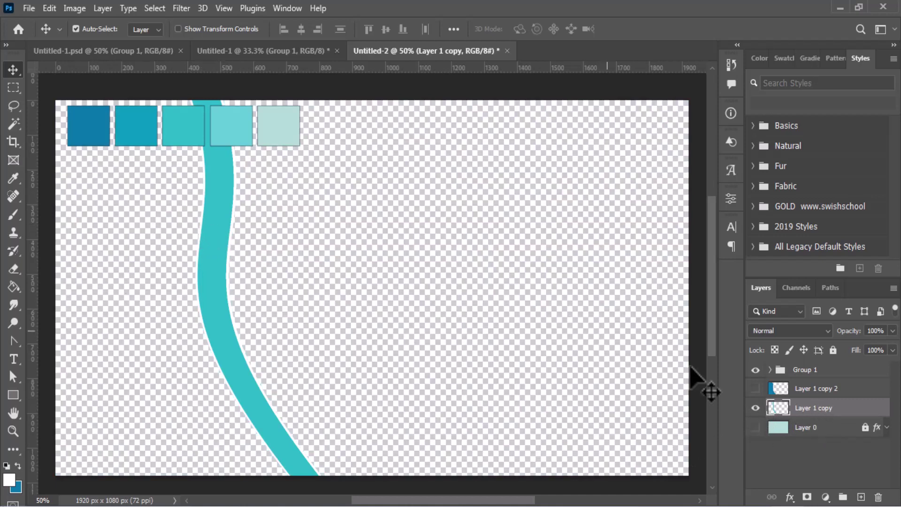
click(755, 370)
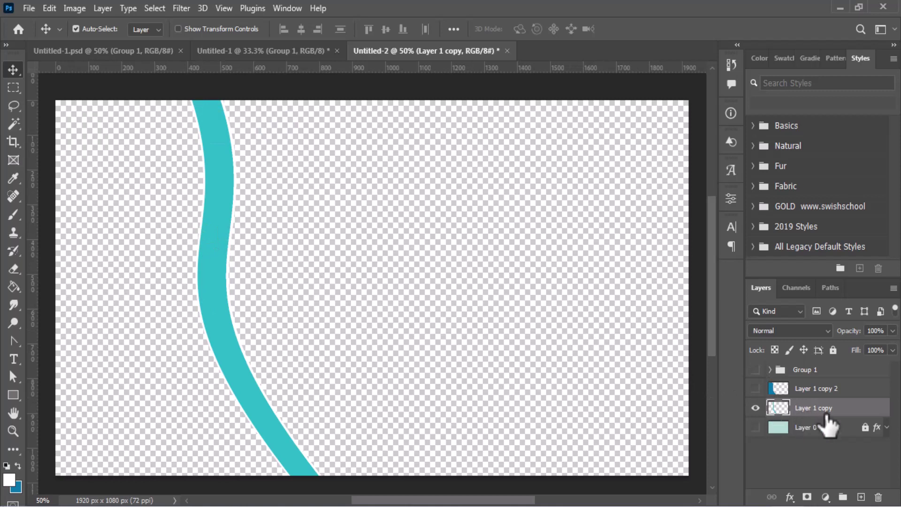
drag(755, 427, 755, 388)
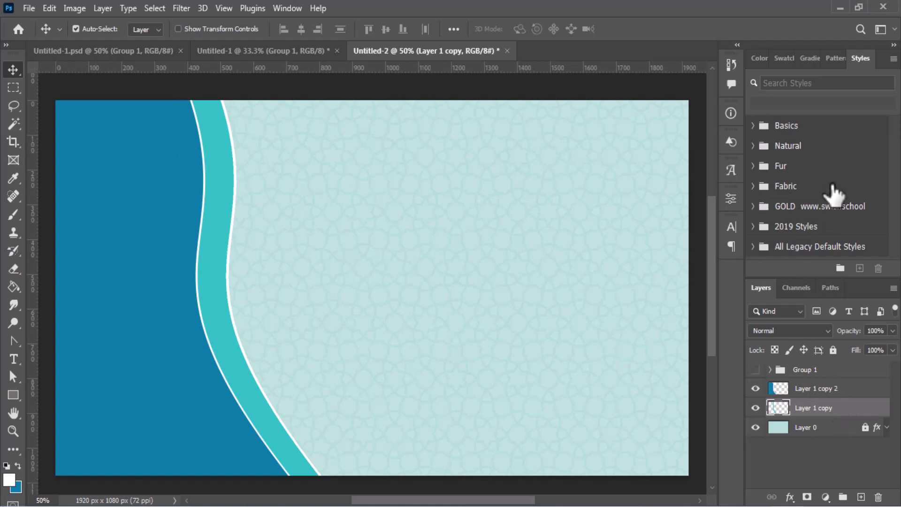
- Add a Pattern Overlay to Layer 1 copy using the black-and-white calligraphic pattern at the end of the pattern list
double_click(819, 408)
click(852, 415)
double_click(852, 416)
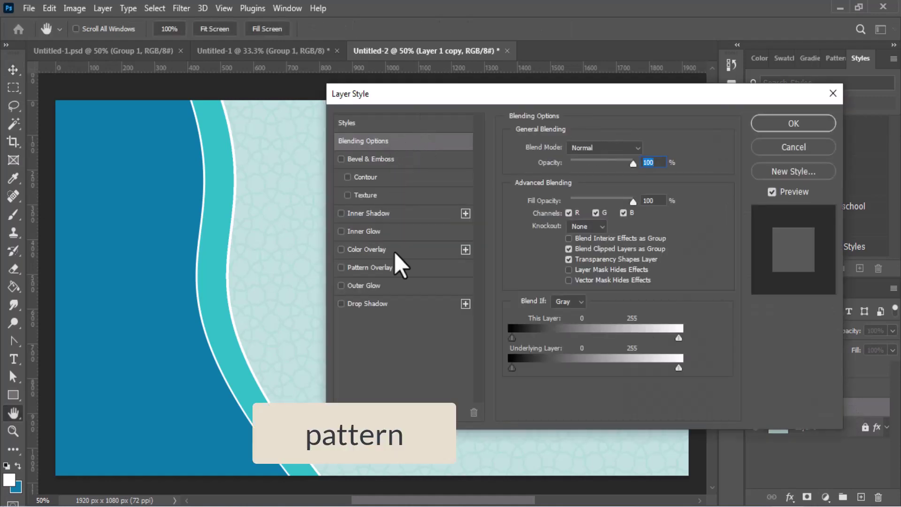
click(341, 267)
click(362, 268)
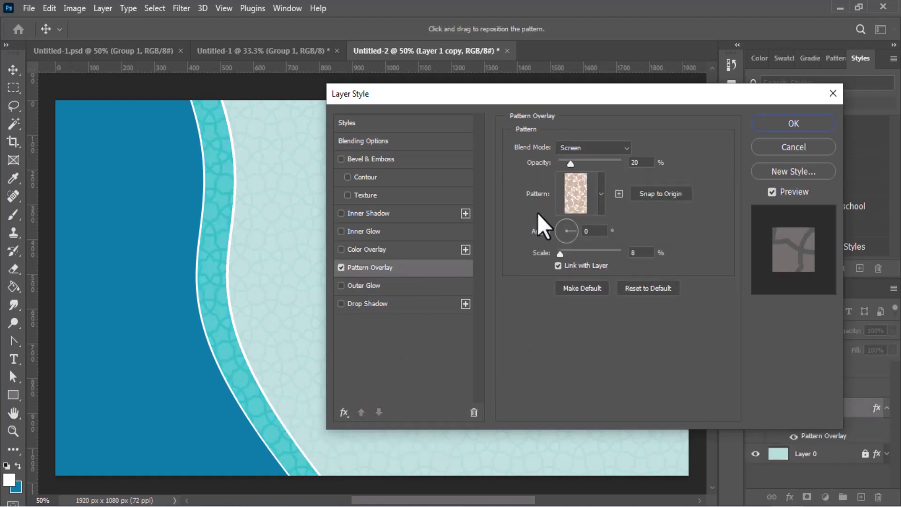
click(601, 197)
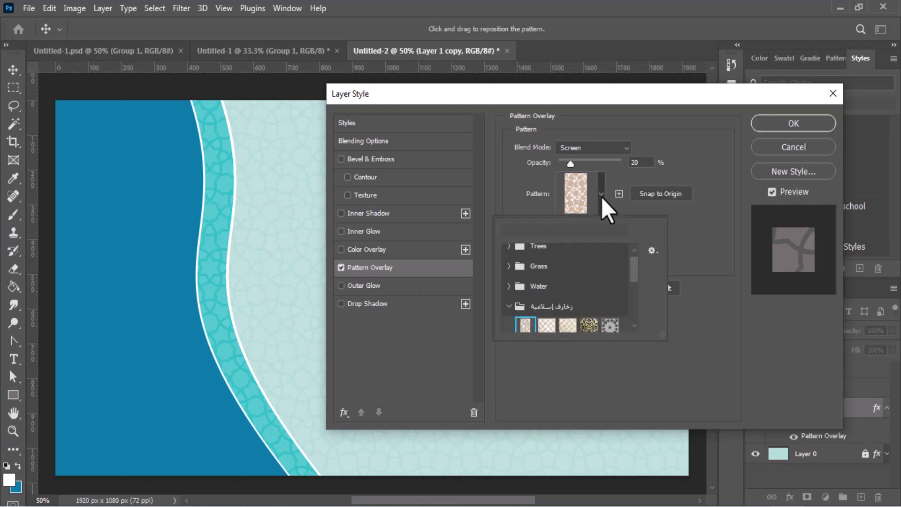
scroll(600, 292, down, 6)
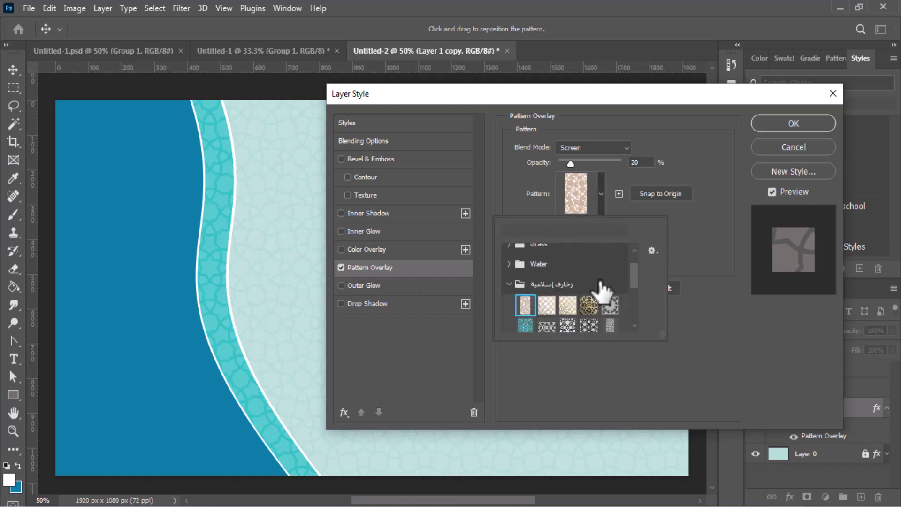
scroll(600, 283, down, 1)
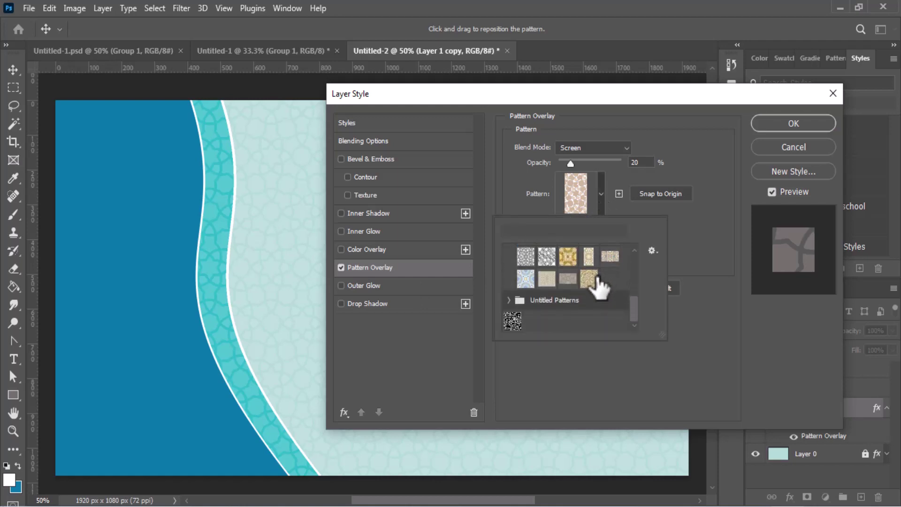
click(513, 321)
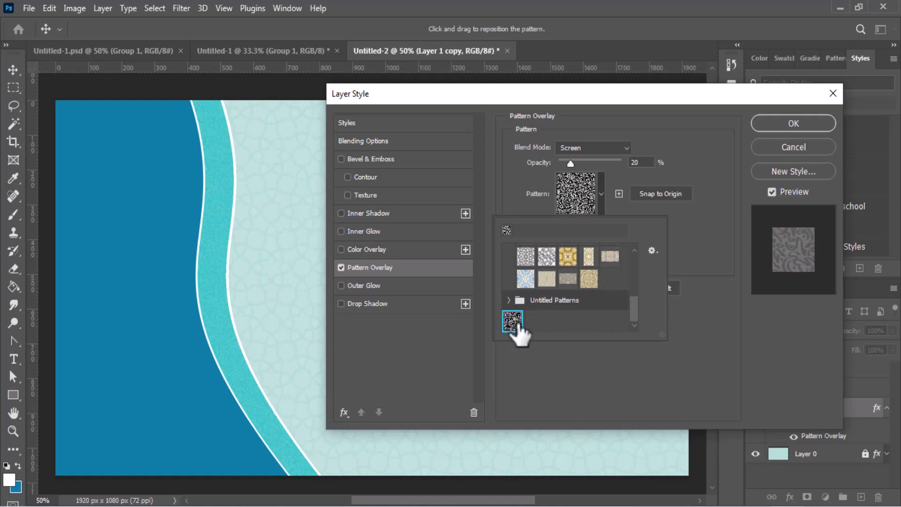
click(668, 263)
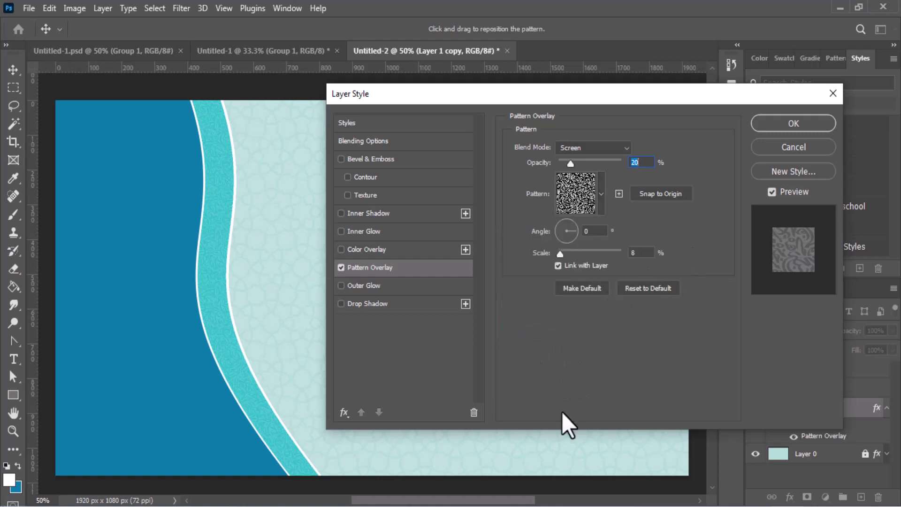
click(601, 194)
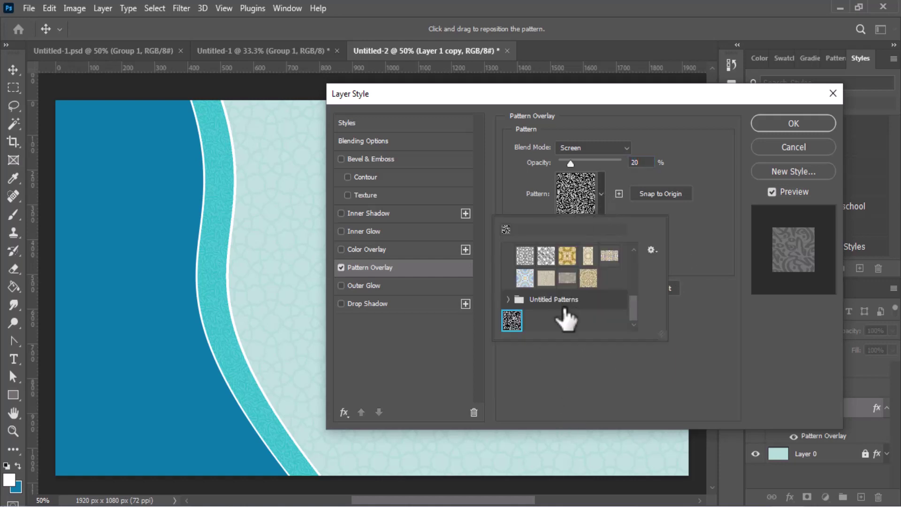
click(699, 217)
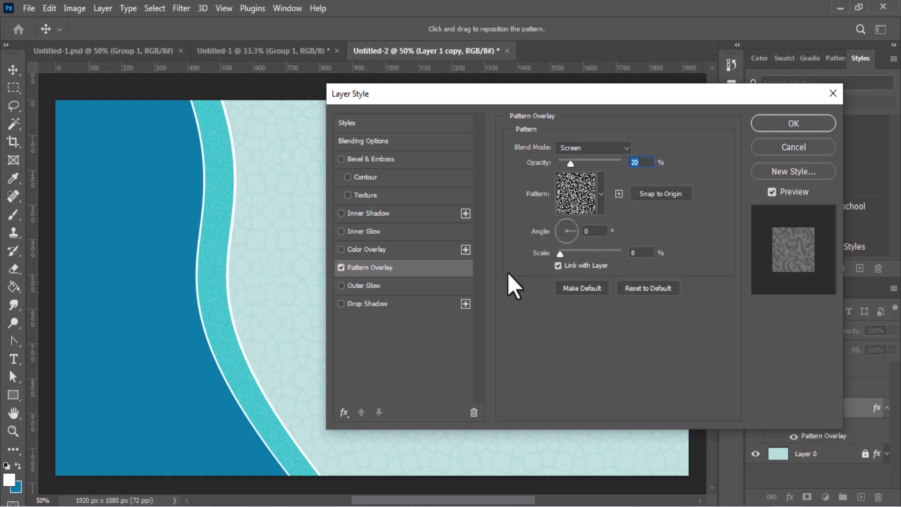
- Set the pattern overlay's scale to 31% and its opacity to 25%
drag(560, 255, 567, 249)
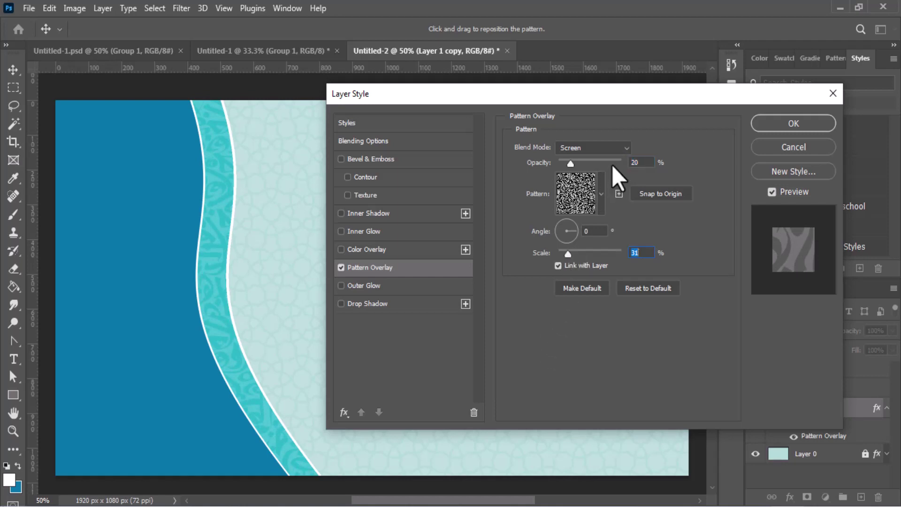
mouse_move(572, 165)
mouse_down()
mouse_move(621, 159)
mouse_move(562, 158)
mouse_move(578, 156)
mouse_up()
drag(575, 156, 576, 155)
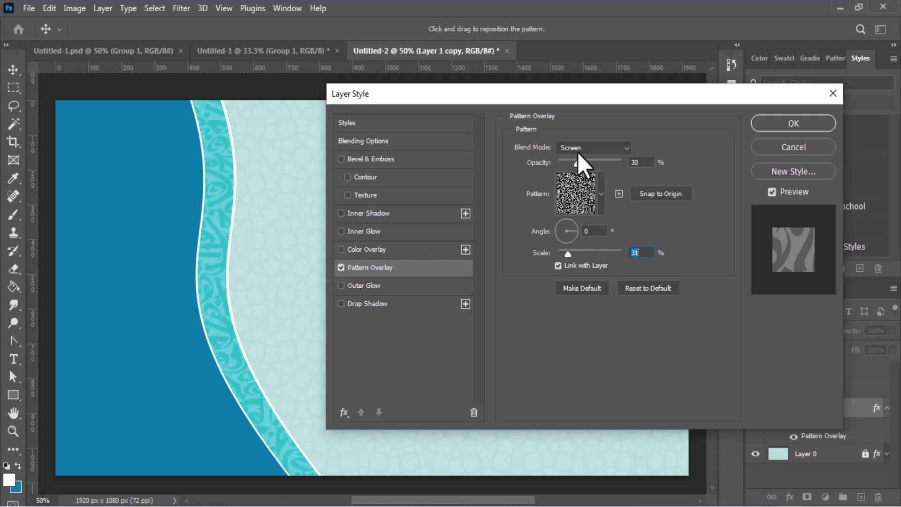
drag(579, 153, 576, 153)
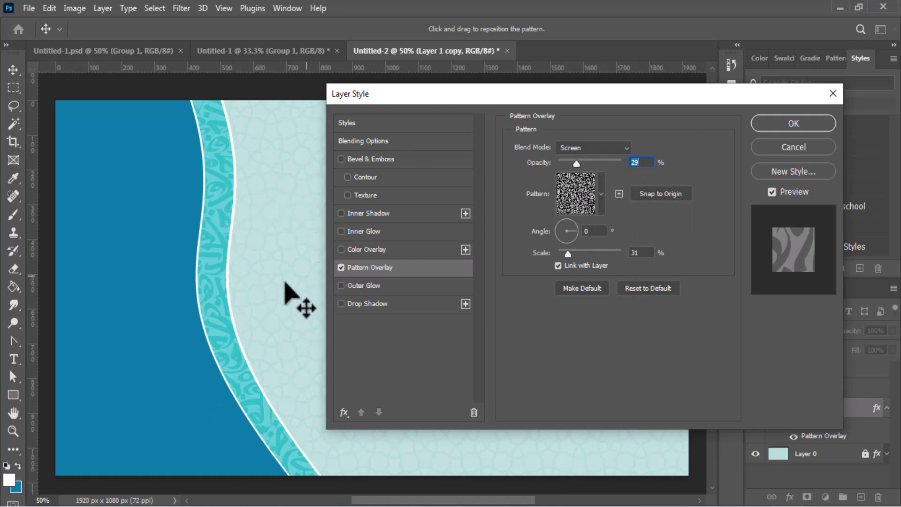
drag(578, 166, 575, 165)
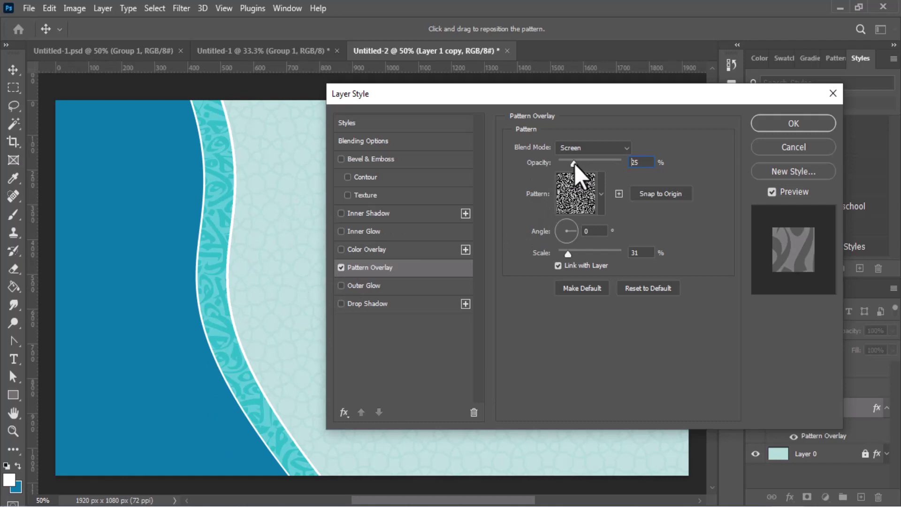
click(575, 164)
- Try the Normal blend mode on the pattern overlay, return it to Screen, and apply the layer style
click(626, 147)
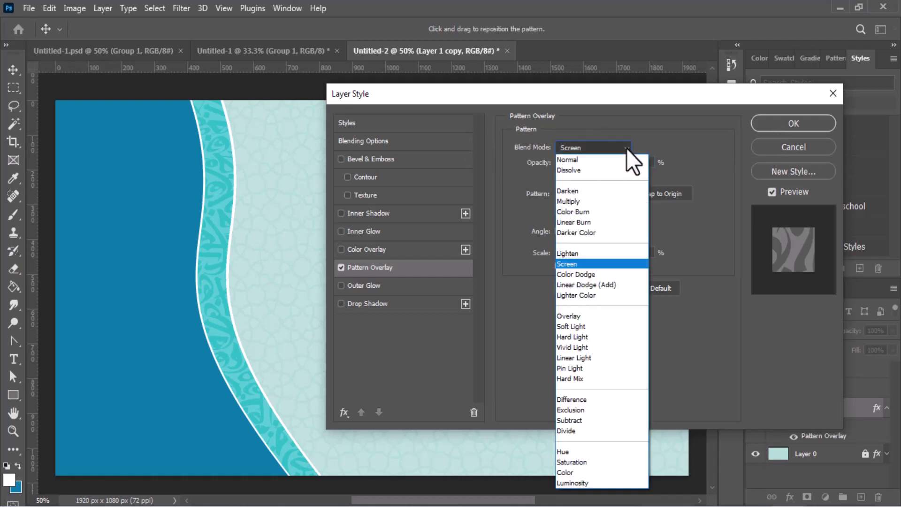
click(601, 157)
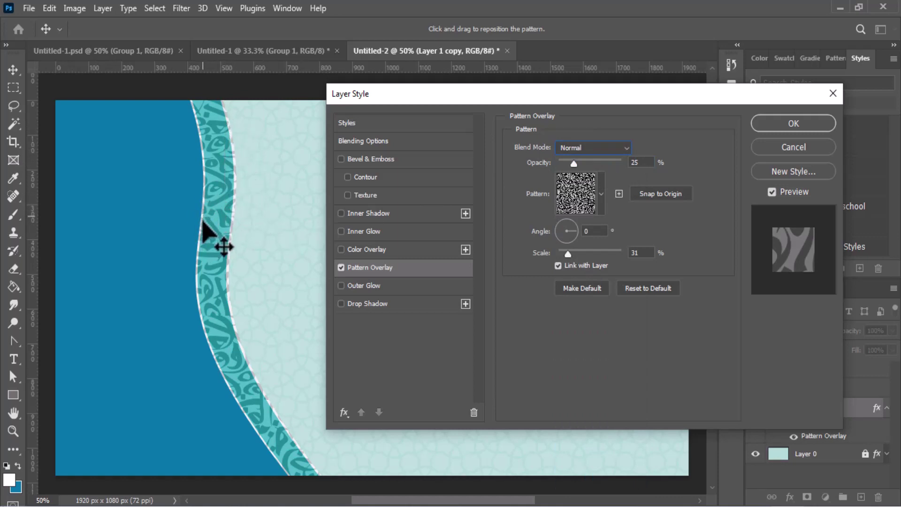
click(623, 148)
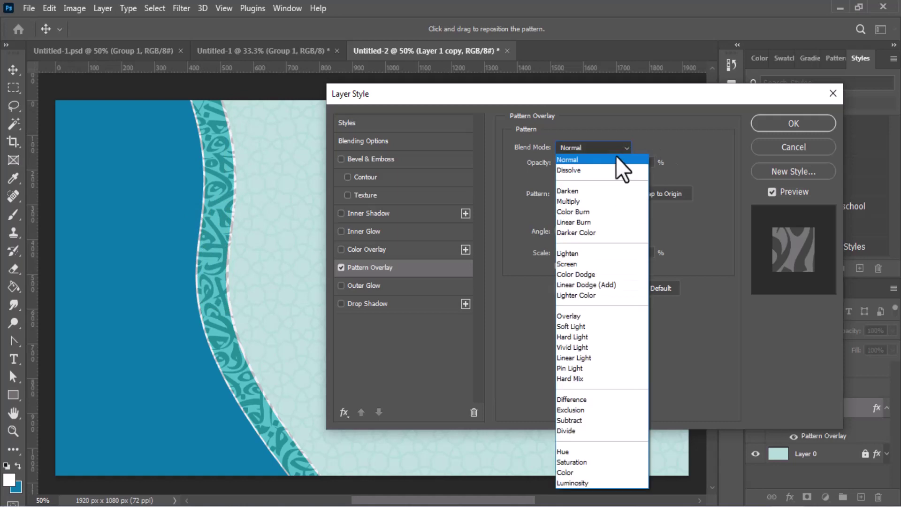
click(586, 264)
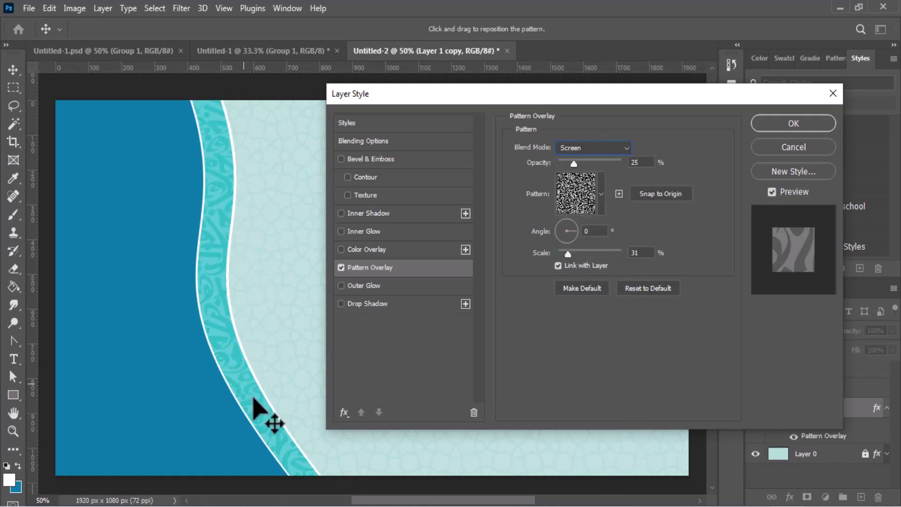
click(771, 122)
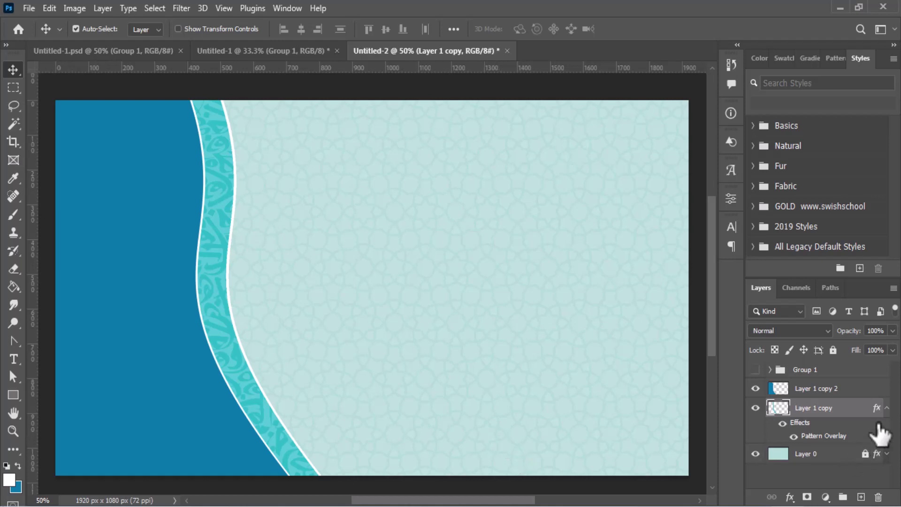
click(886, 408)
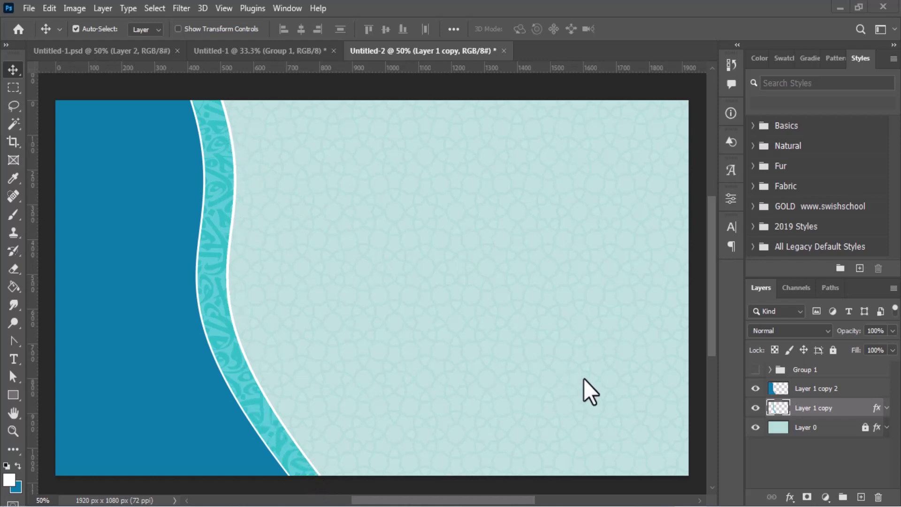
- Enable Bevel & Emboss on Layer 1 copy and give it the descending wavy contour preset
double_click(859, 408)
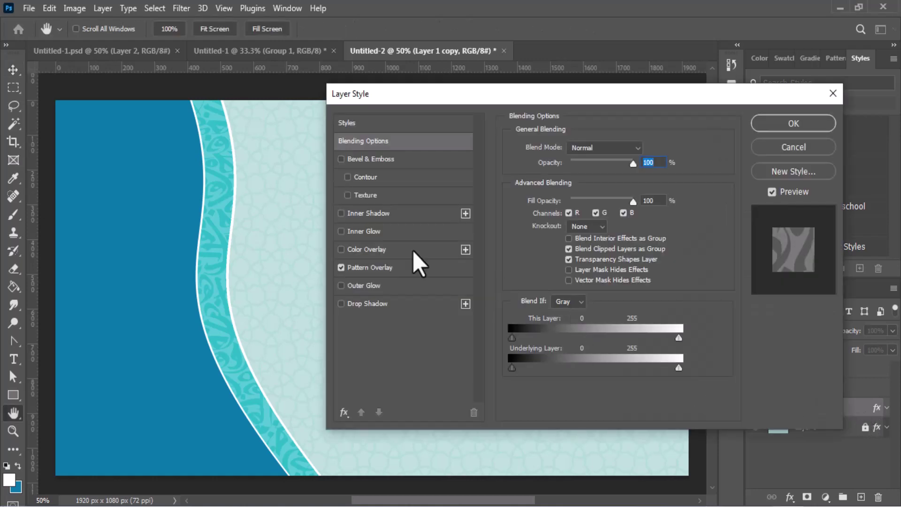
click(342, 158)
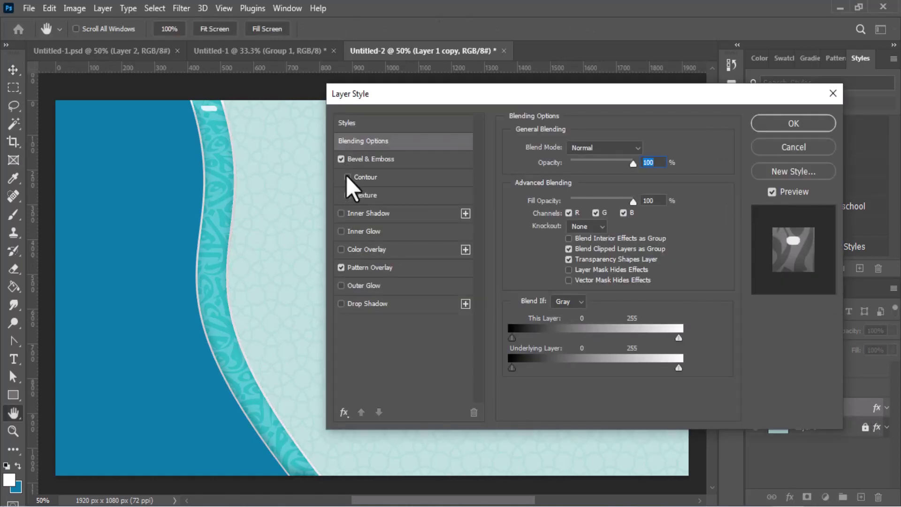
click(359, 176)
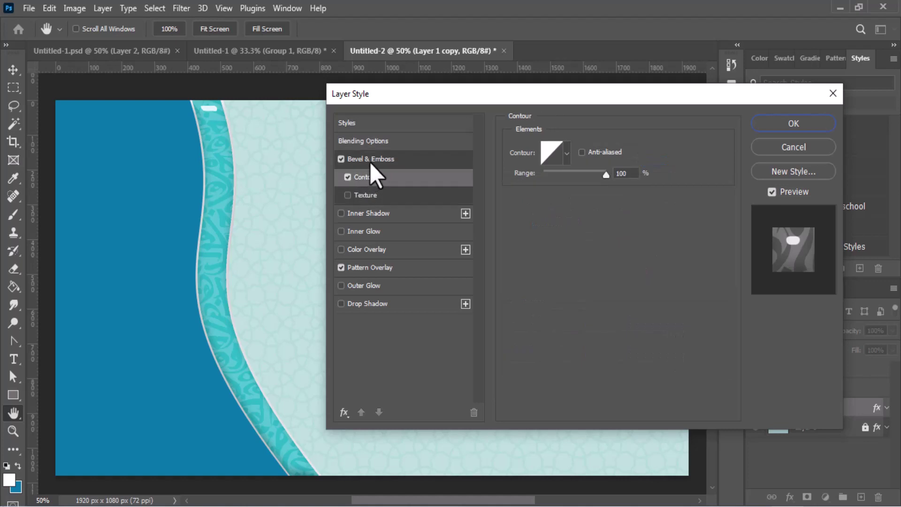
click(566, 154)
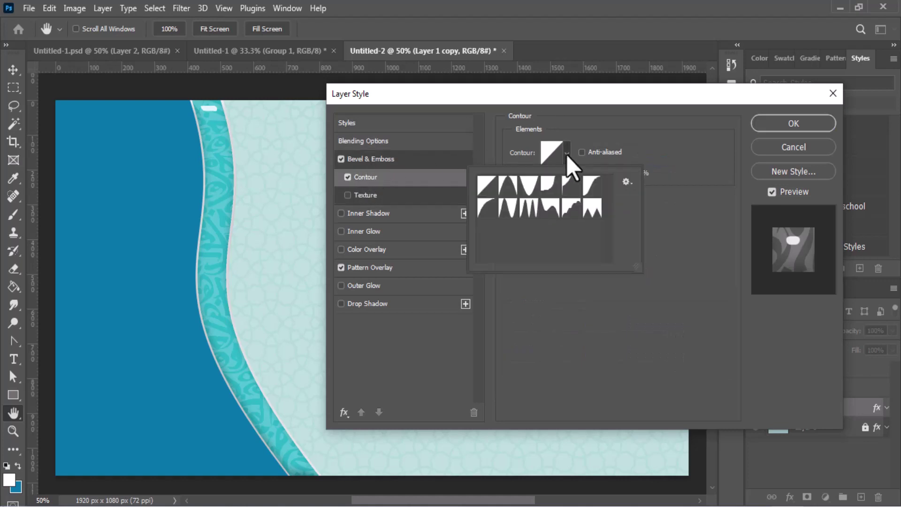
click(550, 208)
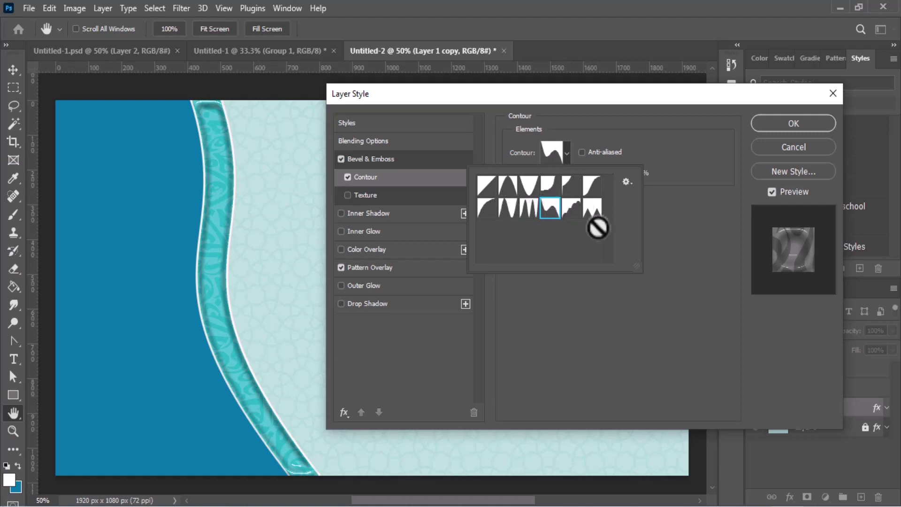
click(674, 246)
- Apply a smooth Emboss bevel with depth about 584%, size 13 px, soften 16 px, angle 90°, altitude 83° and shadow opacity 53%
click(398, 159)
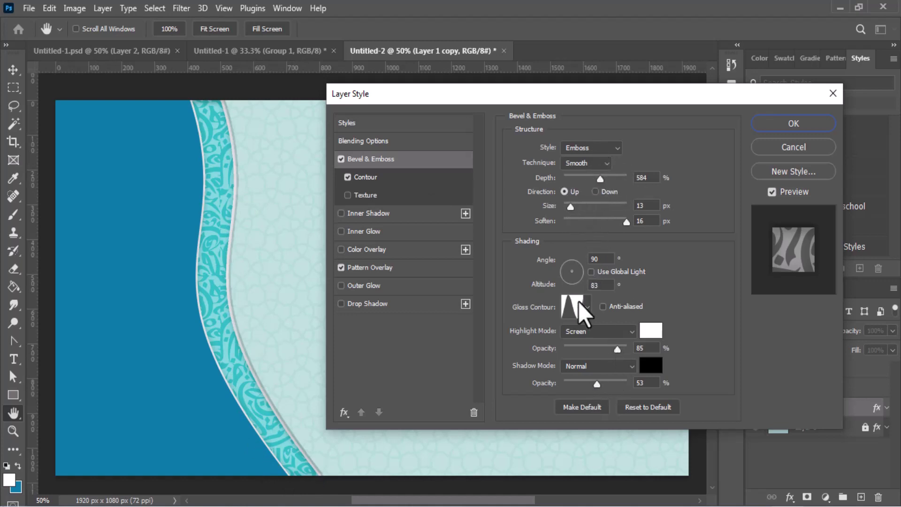
mouse_move(599, 182)
mouse_down()
mouse_move(620, 178)
mouse_move(600, 179)
mouse_up()
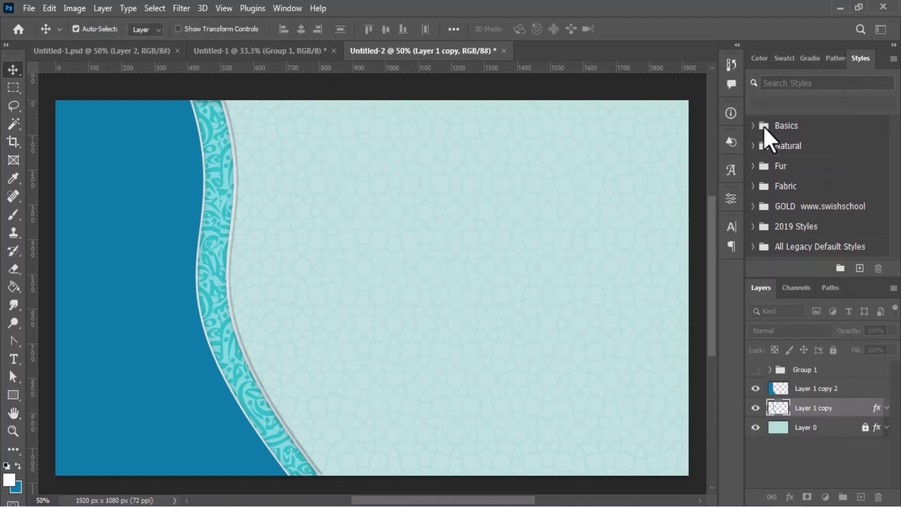
click(765, 124)
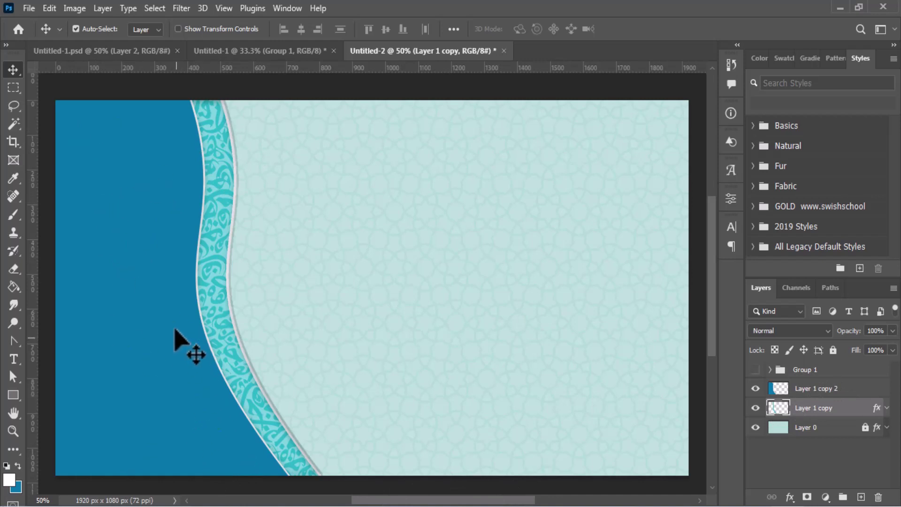
- Open the image al-rahma-mosque.jpg from folder 3 as a new document
click(28, 8)
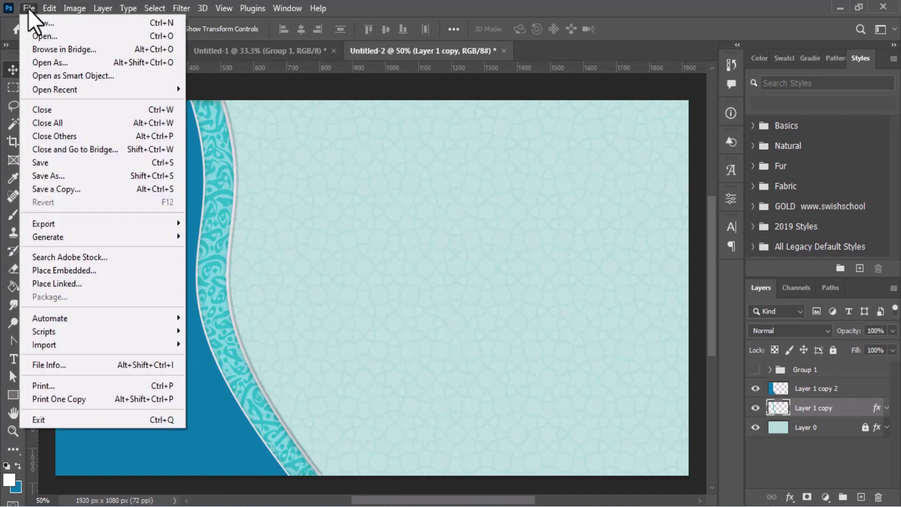
click(41, 35)
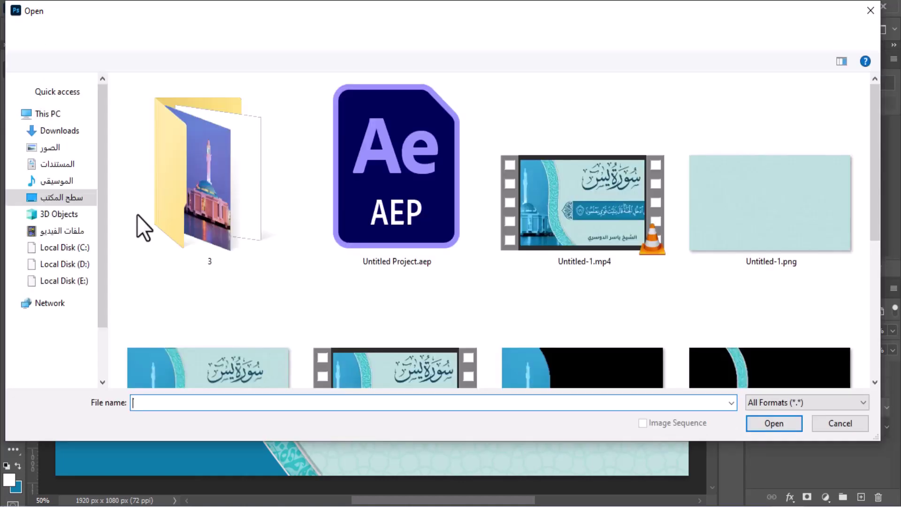
double_click(203, 207)
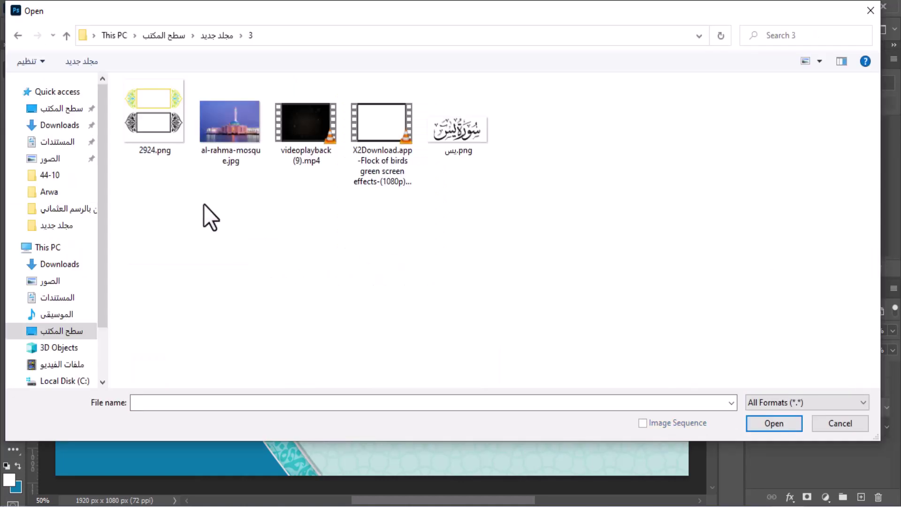
click(233, 125)
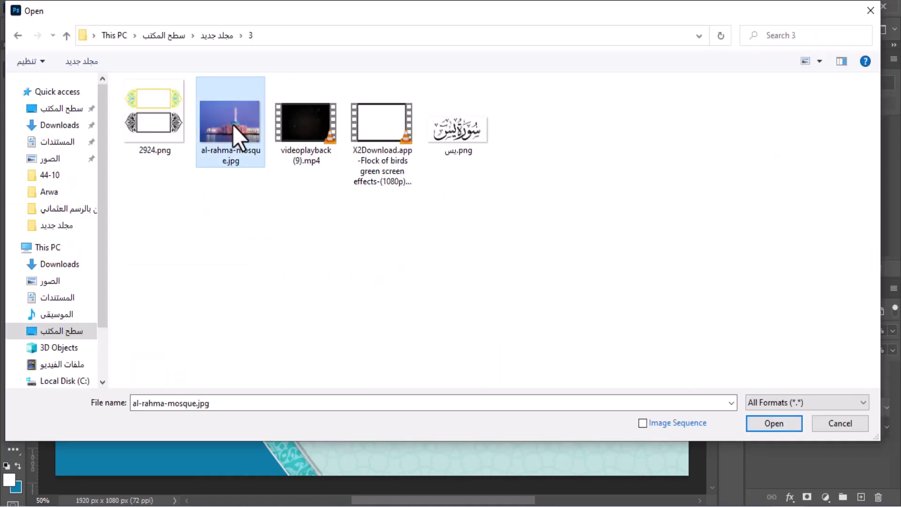
click(762, 423)
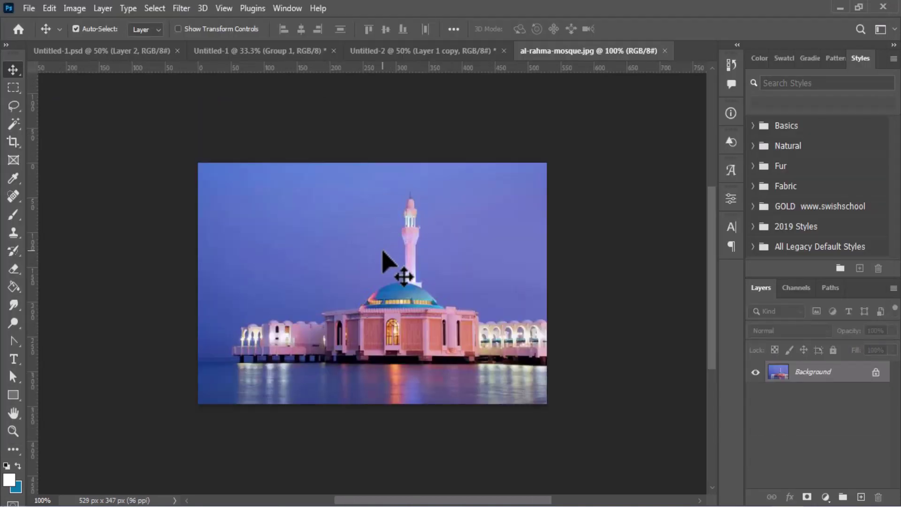
- Unlock the mosque photo's background layer, copy it into Untitled-2 and place it directly above Layer 1 copy 2
click(875, 373)
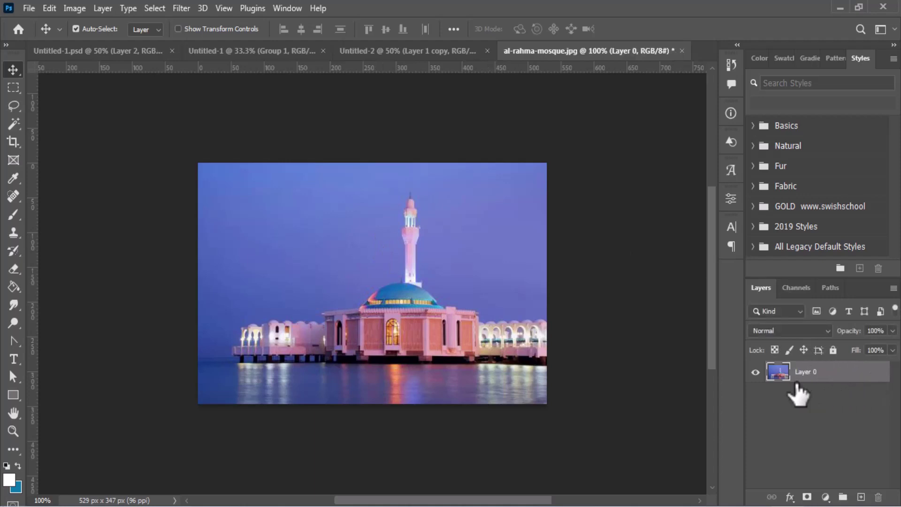
drag(781, 380, 134, 304)
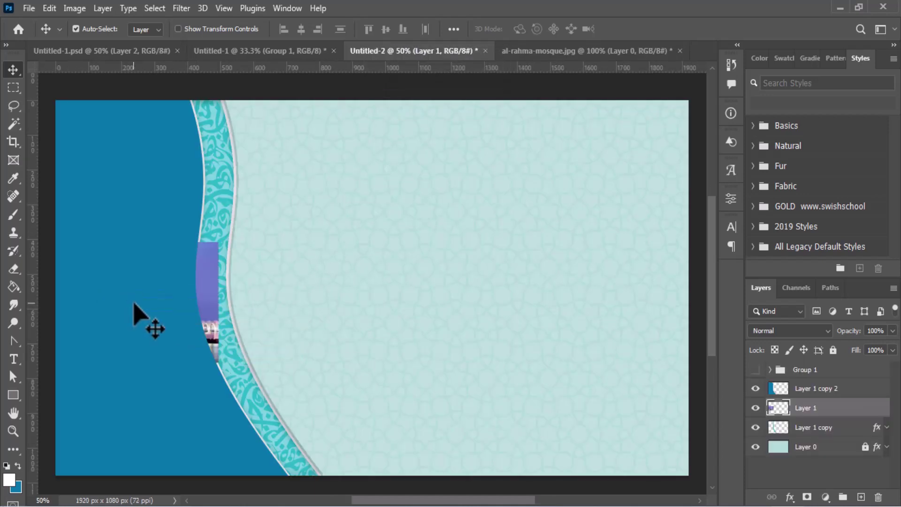
mouse_move(821, 412)
mouse_down()
mouse_move(820, 386)
mouse_move(822, 394)
mouse_up()
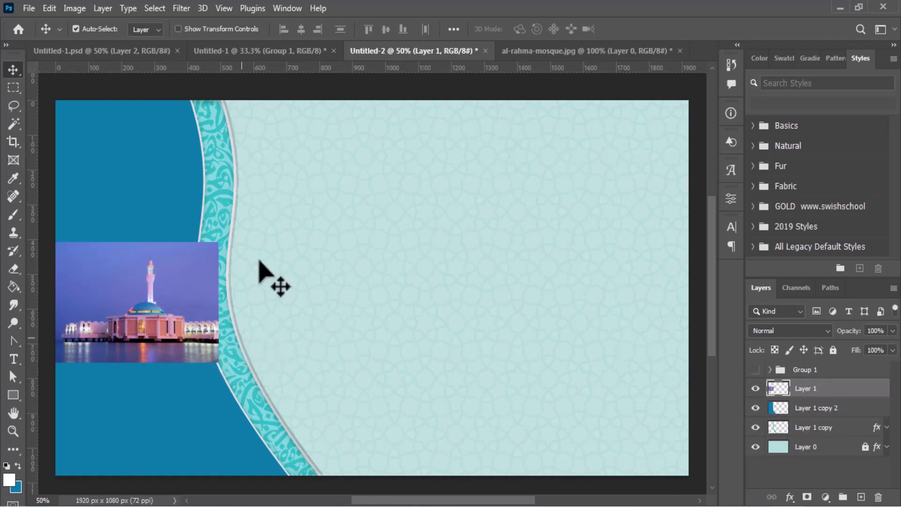
- Stretch the mosque image to about 317% height and widen it so it completely covers the blue curved shape
key(ctrl)
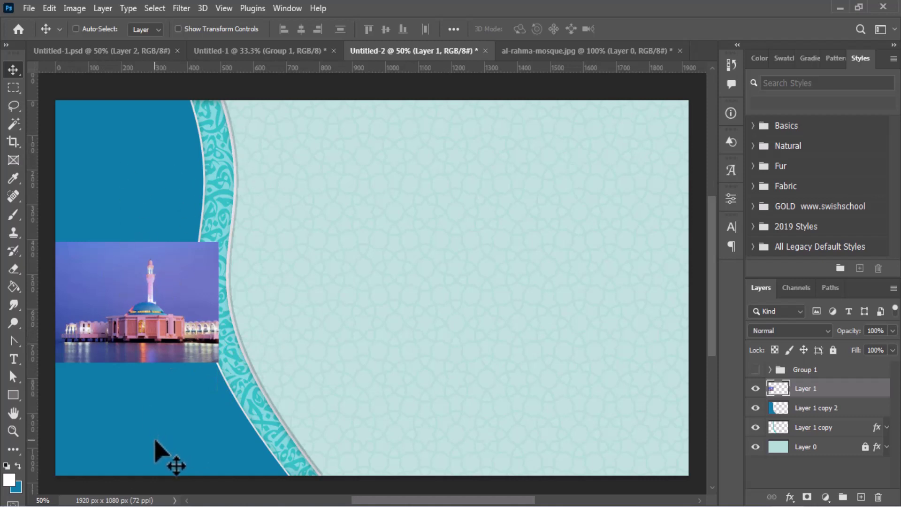
key(ctrl+t)
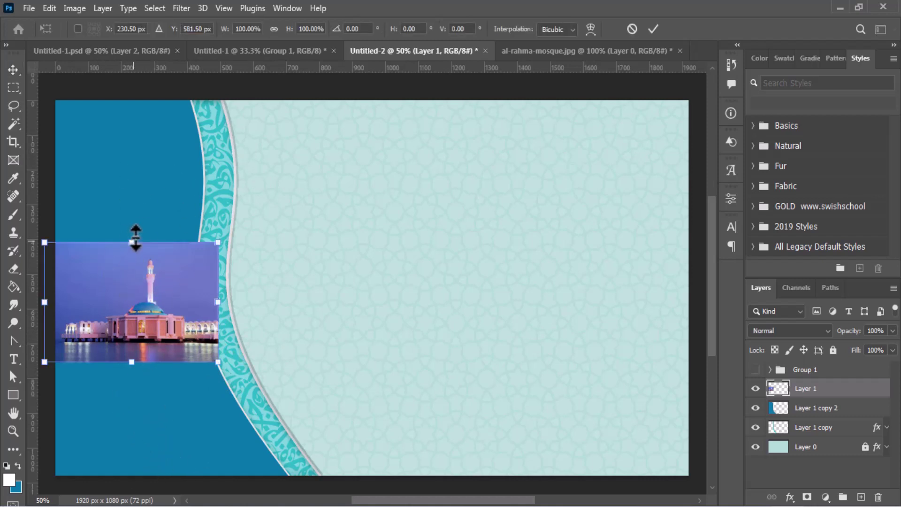
drag(136, 242, 133, 99)
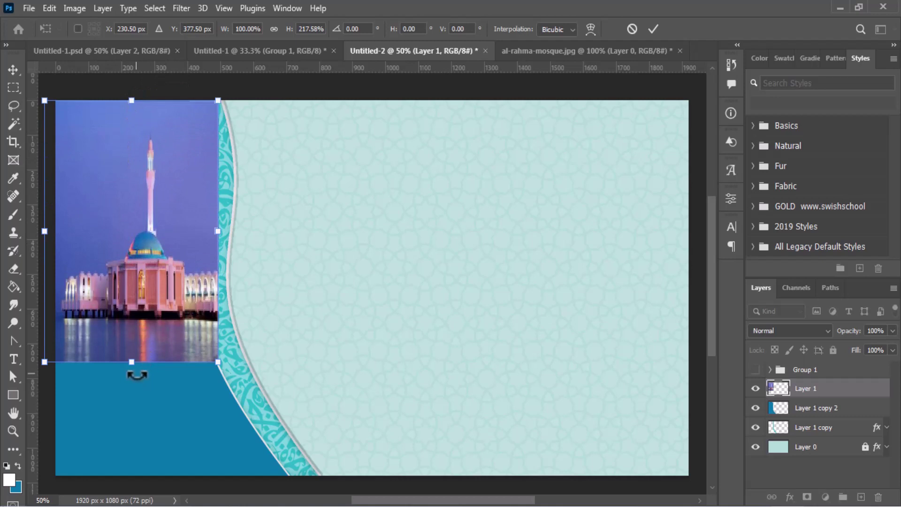
drag(132, 361, 133, 482)
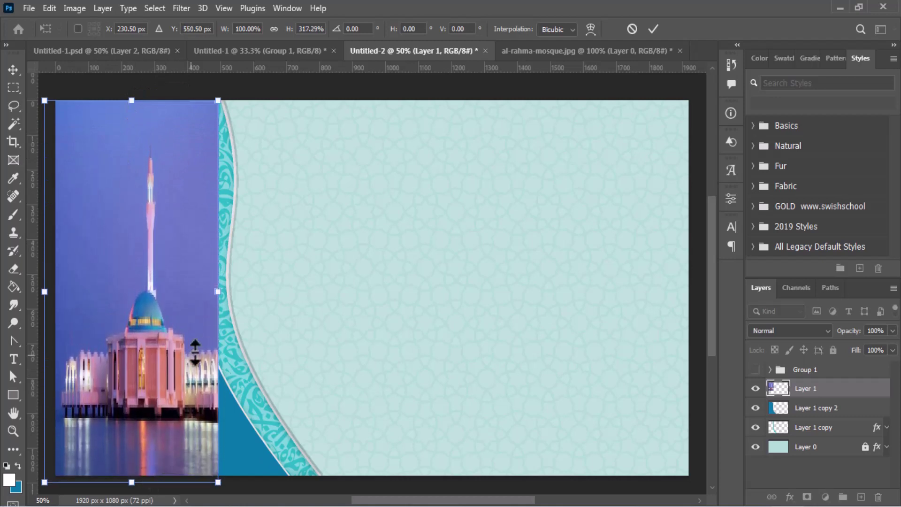
drag(214, 296, 305, 298)
click(11, 73)
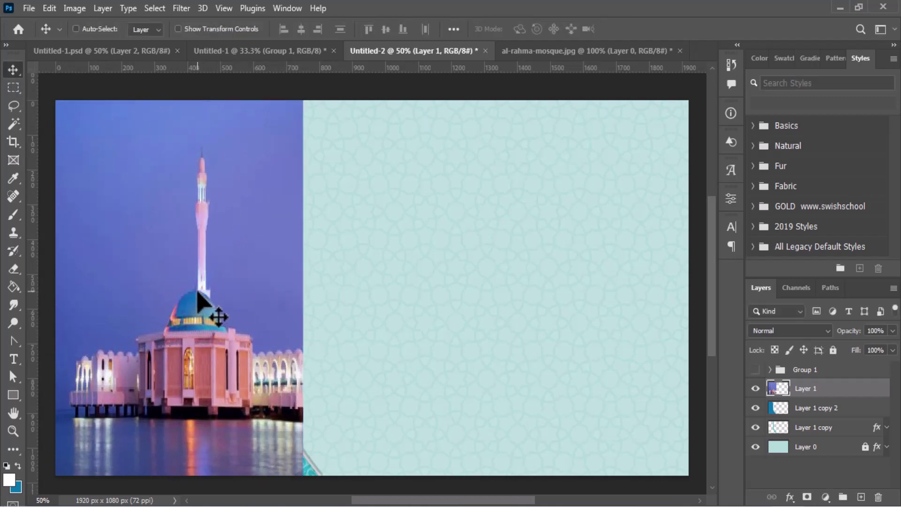
- Flip the mosque image horizontally and shift it about 45 px left, then apply the transformation
key(ctrl+t)
right_click(185, 273)
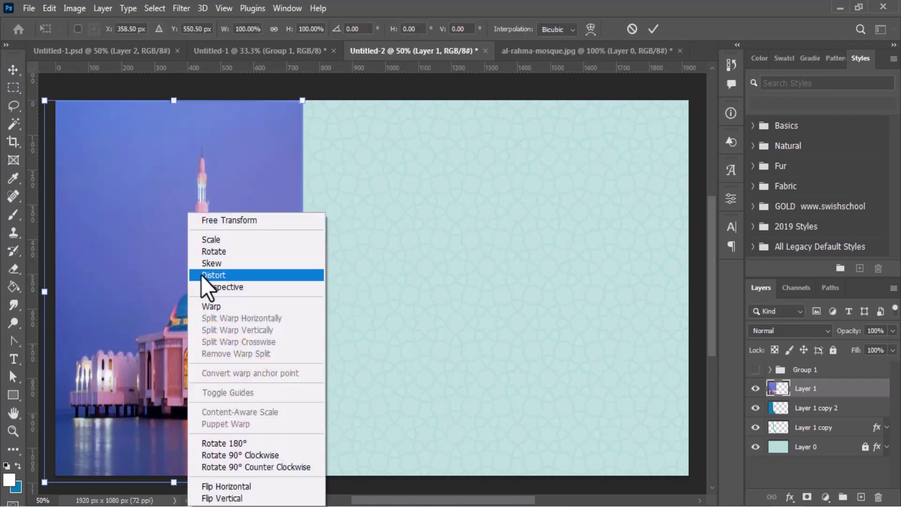
click(264, 488)
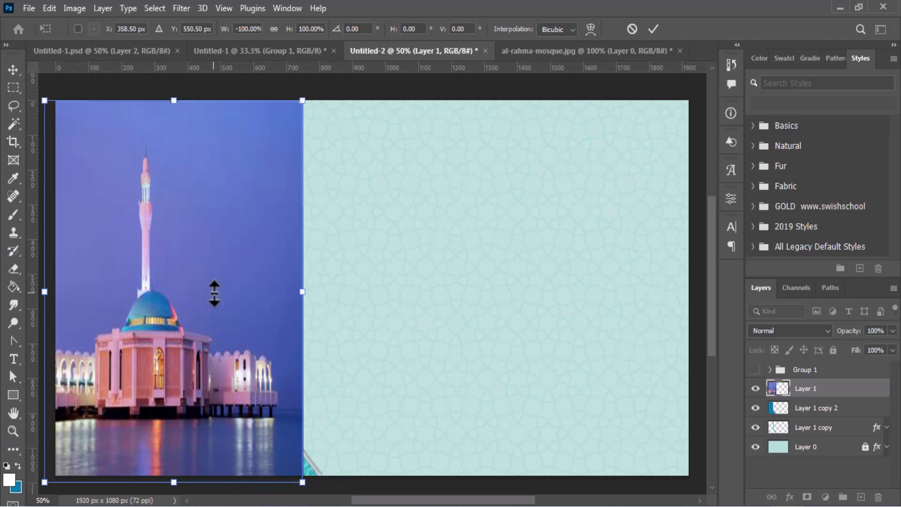
mouse_move(215, 294)
mouse_down()
mouse_move(183, 294)
mouse_move(209, 292)
mouse_move(202, 294)
mouse_up()
key(Return)
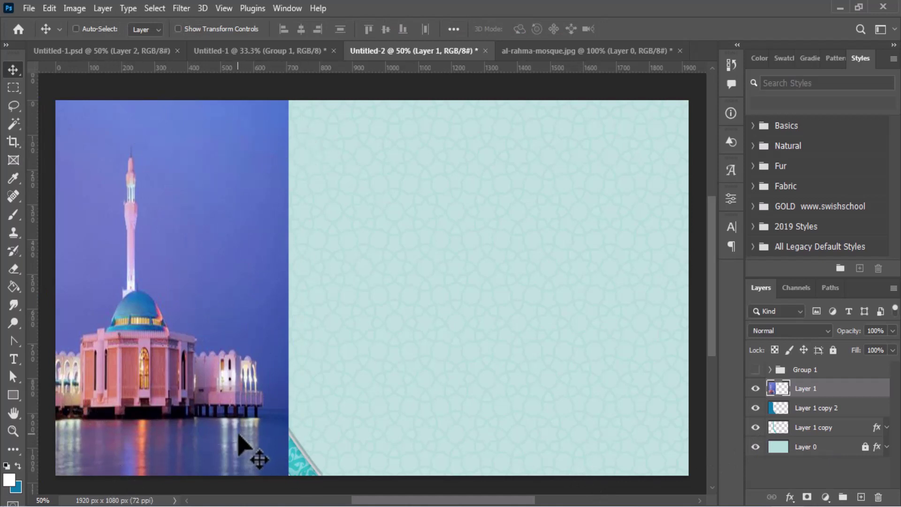
- Clip the mosque image on Layer 1 to the blue curved shape on Layer 1 copy 2
key(ctrl+alt+g)
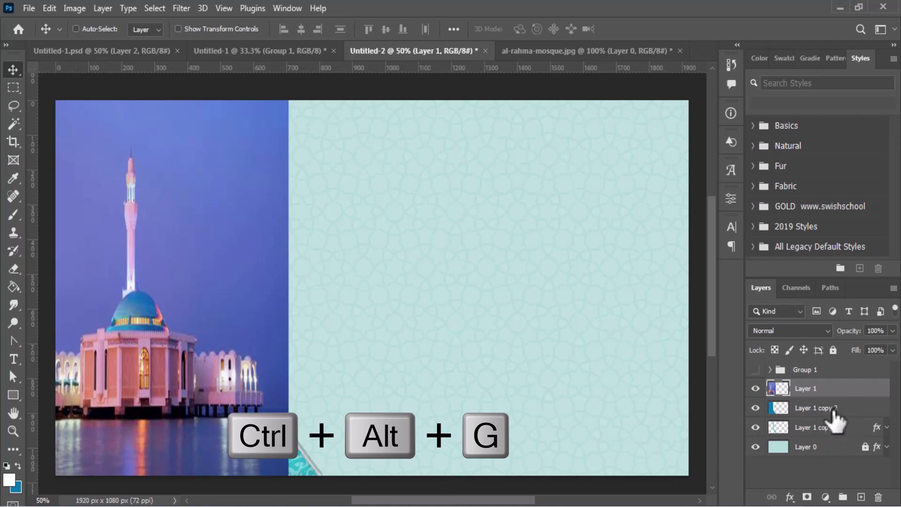
alt+click(825, 391)
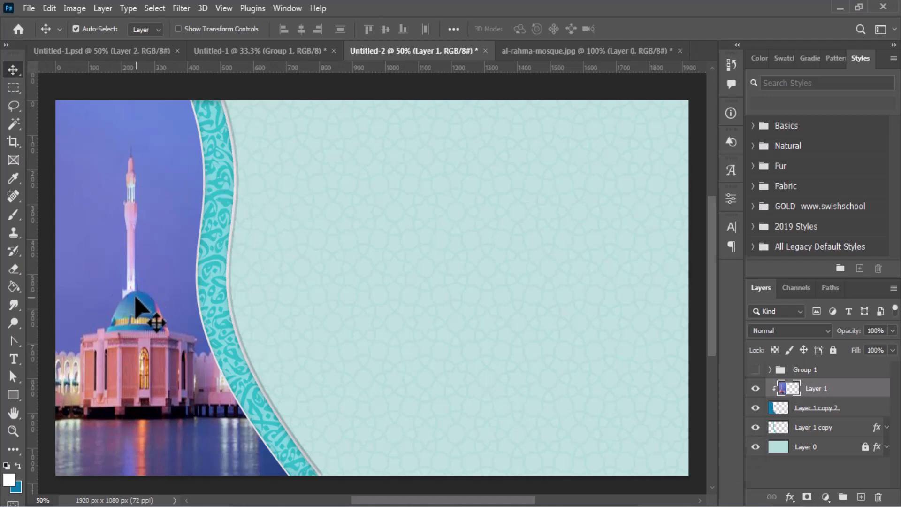
mouse_move(136, 299)
mouse_down()
mouse_move(162, 286)
mouse_move(150, 300)
mouse_move(156, 239)
mouse_move(108, 332)
mouse_move(188, 288)
mouse_move(121, 302)
mouse_move(132, 295)
mouse_up()
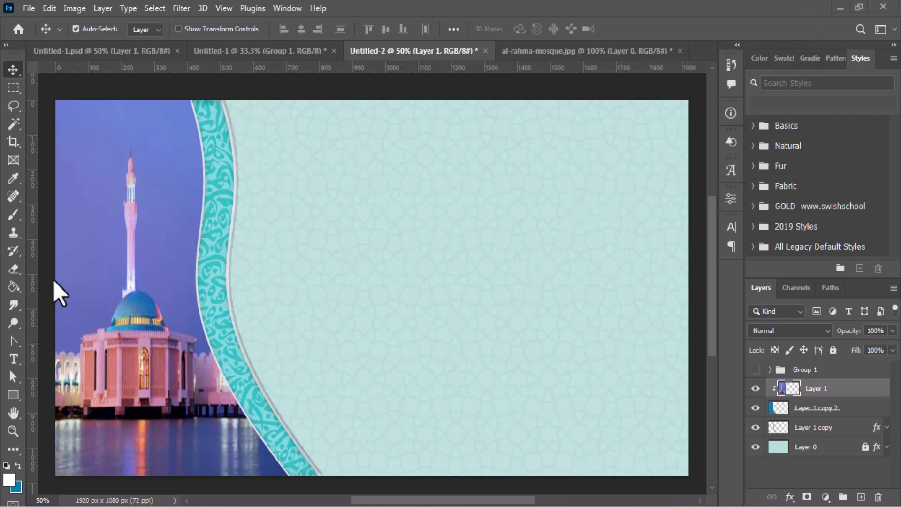
- Close the al-rahma-mosque.jpg and Untitled-1 documents without saving their changes
click(680, 50)
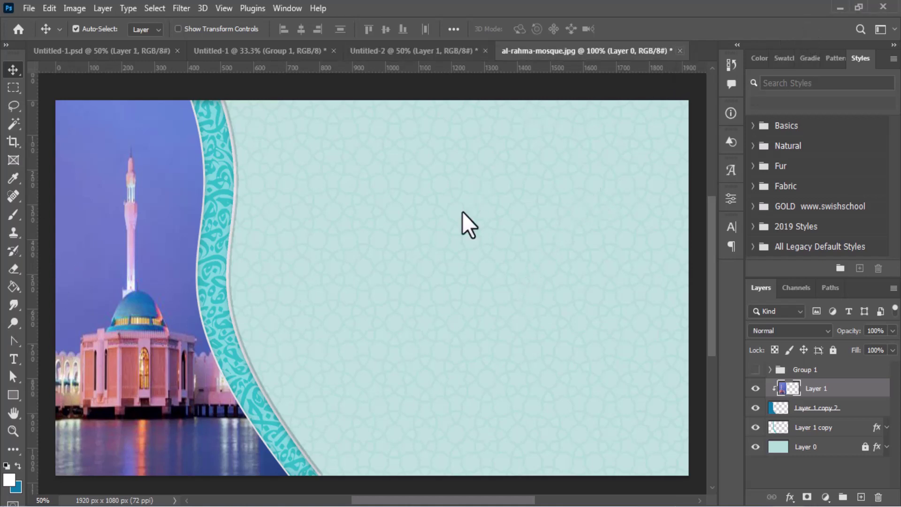
click(448, 201)
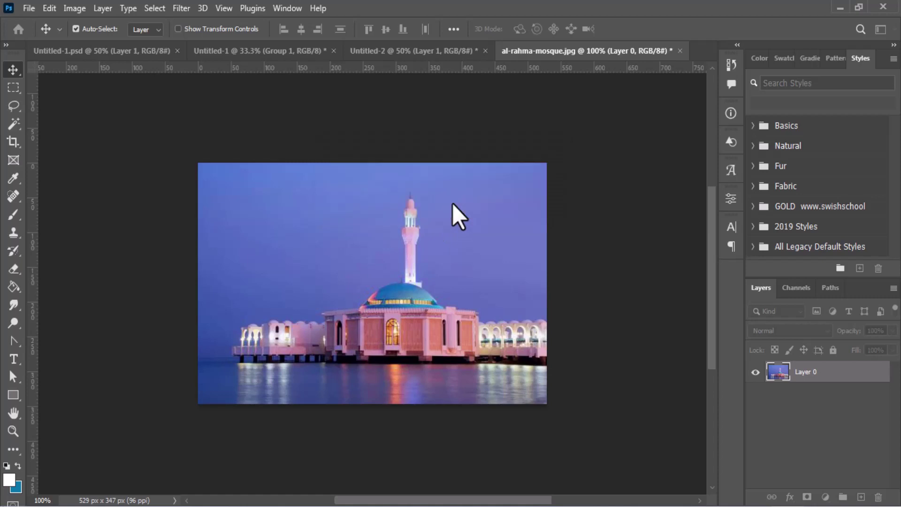
click(334, 51)
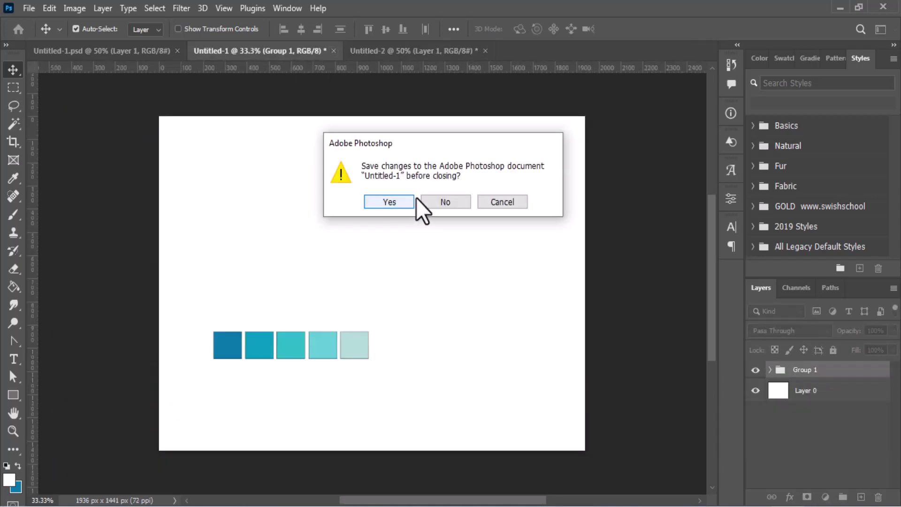
click(428, 203)
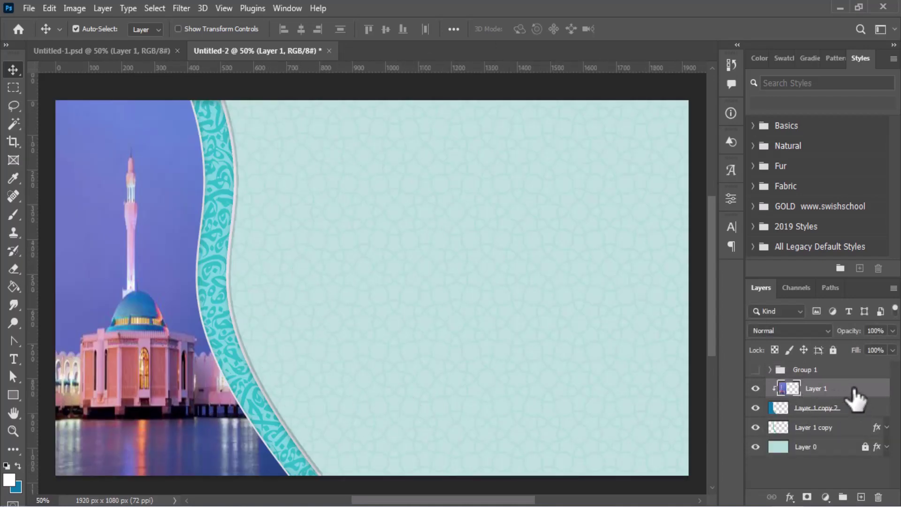
- Set the blend mode of the clipped mosque layer to Luminosity
click(827, 331)
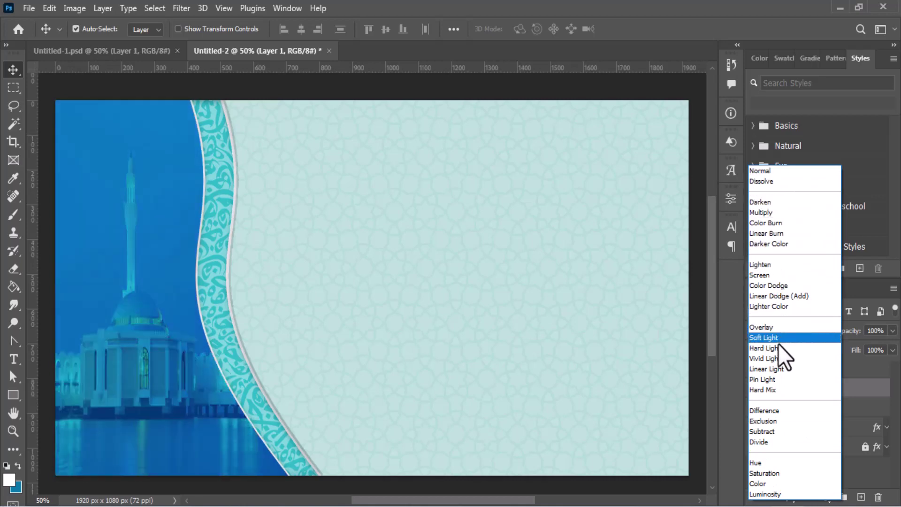
click(790, 493)
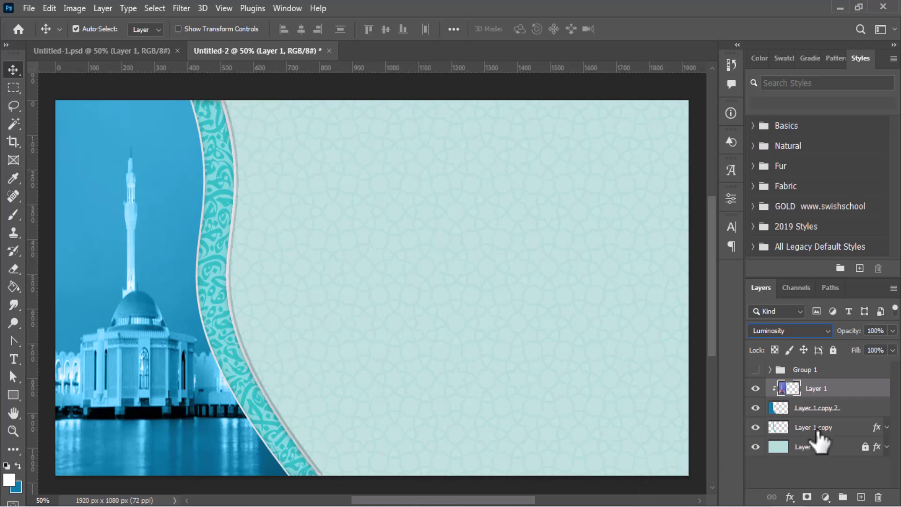
key(ctrl)
drag(839, 393, 838, 399)
- Widen the mosque image to 107.64% and nudge it left and up to X 299.50 px, Y 546.50 px
key(ctrl+t)
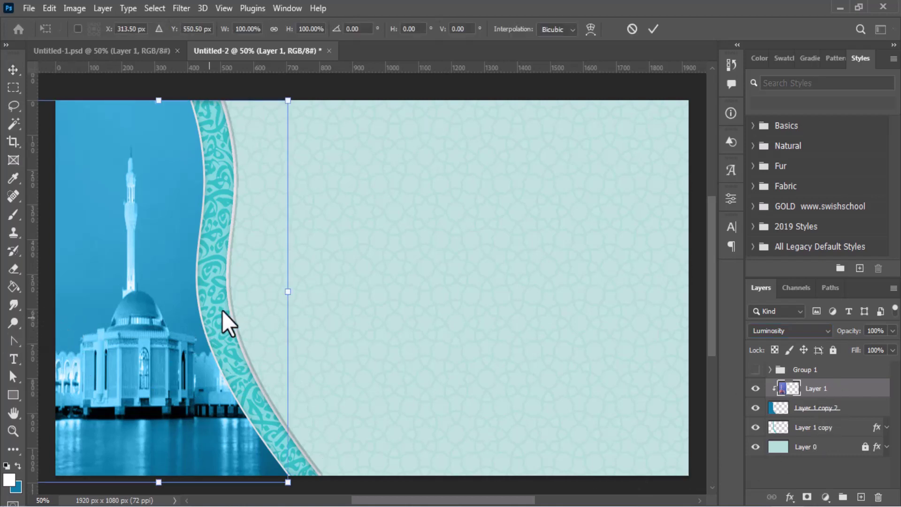
drag(292, 293, 308, 295)
key(shift+Left)
key(shift+Left)
key(shift+Left)
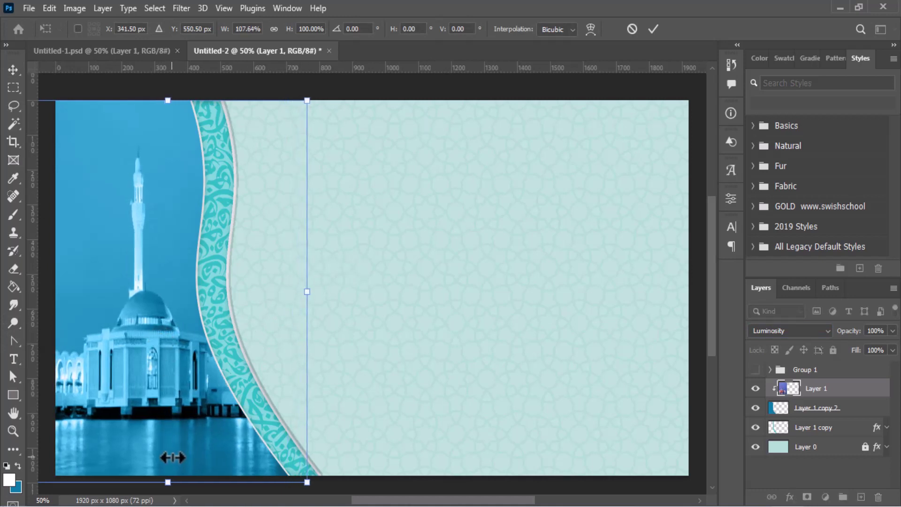
key(Left)
key(Left)
key(Left)
key(Left)
key(Left)
key(Left)
key(Left)
key(Left)
key(Left)
key(Left)
key(Left)
key(Left)
key(Left)
key(Left)
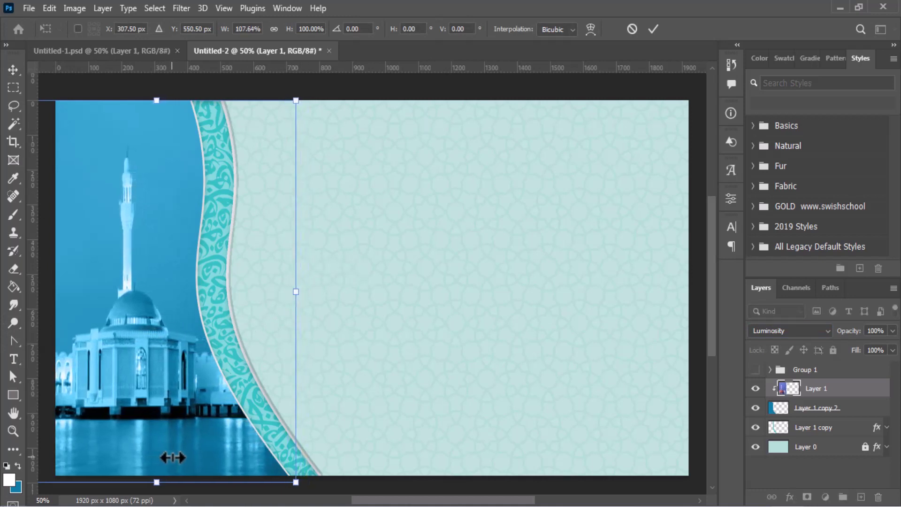
key(Up)
key(Up)
key(Up)
key(Up)
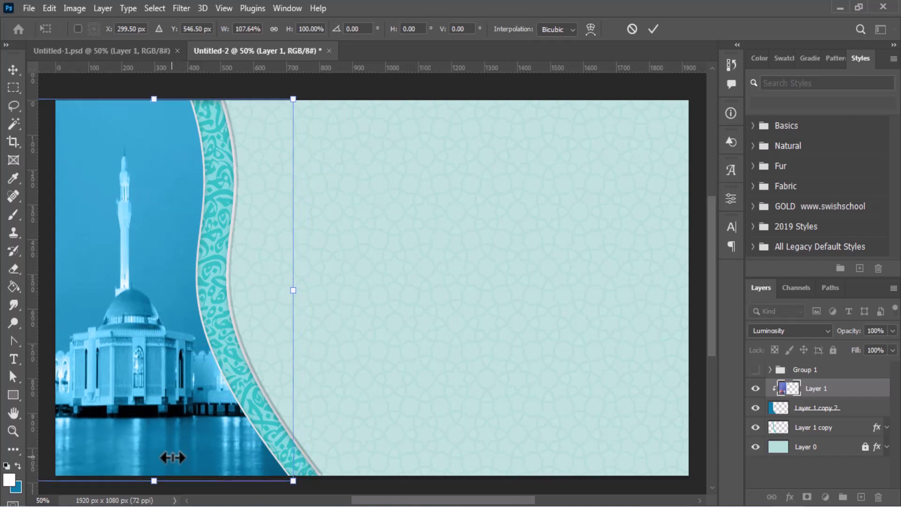
key(Return)
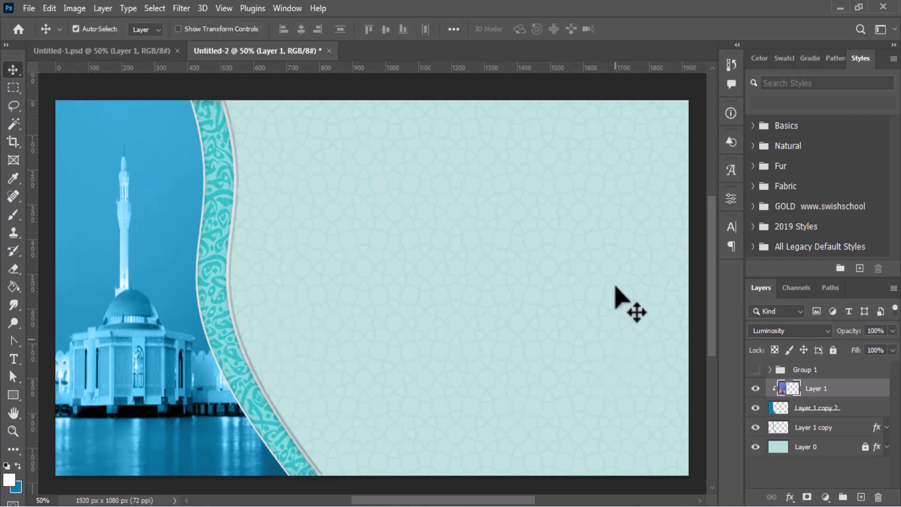
- Move the patterned band's Layer 1 copy above the clipped mosque layer in the stacking order
click(851, 430)
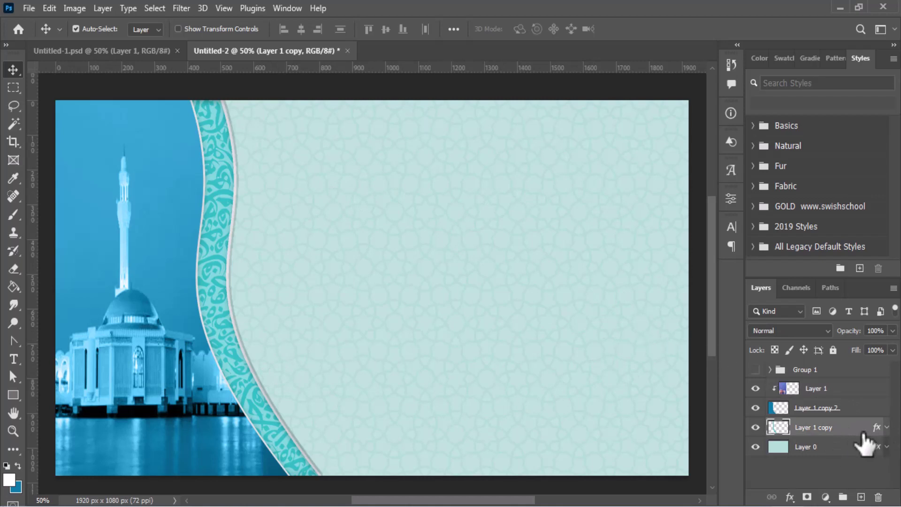
drag(837, 431, 860, 373)
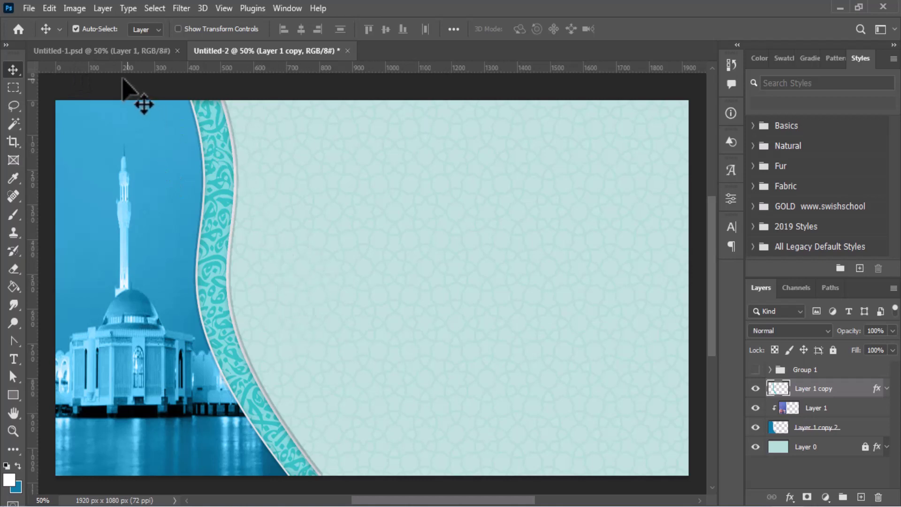
- Open the ornamental frame image 2924.png from folder 3 as a new document
click(23, 6)
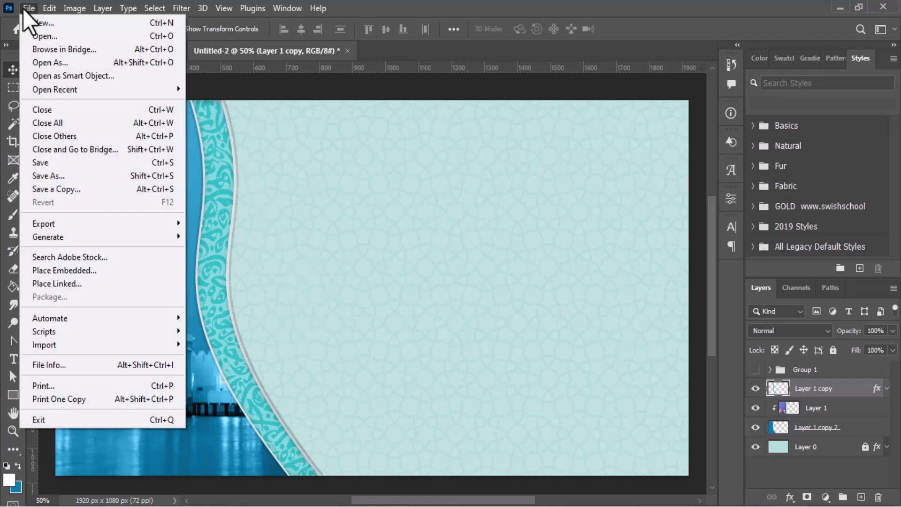
click(41, 36)
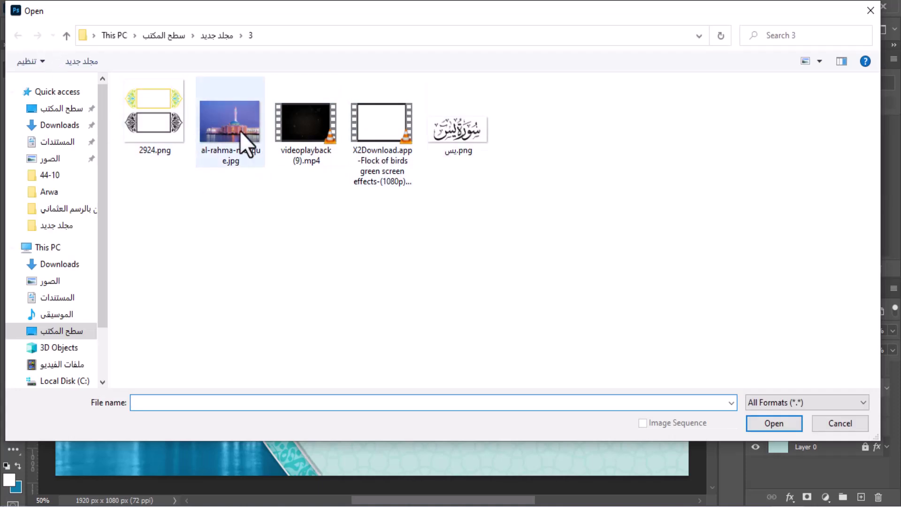
click(160, 112)
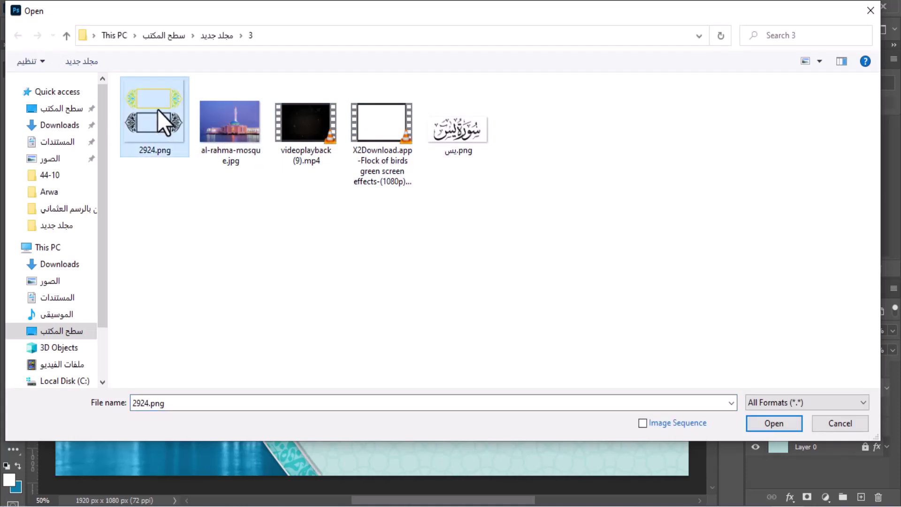
double_click(157, 109)
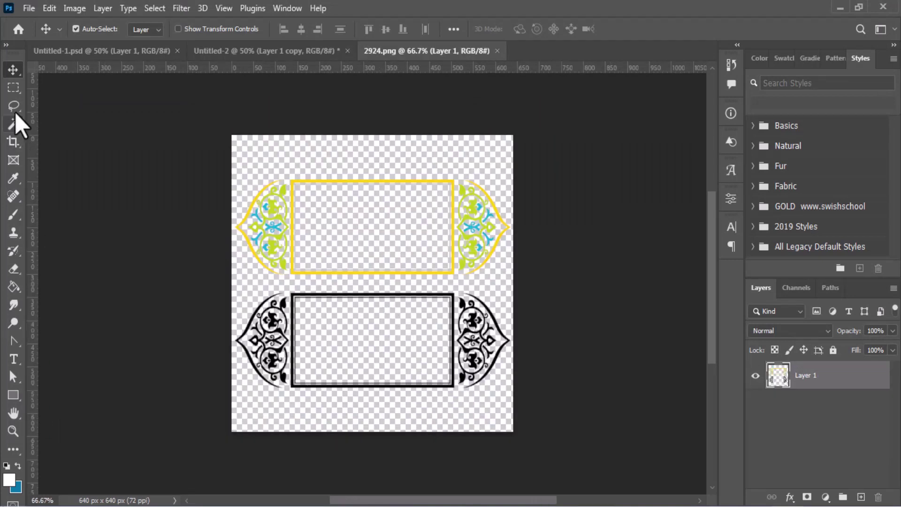
- Cut the lower black ornamental frame out of 2924.png with a rectangular selection and paste it into Untitled-2
click(12, 88)
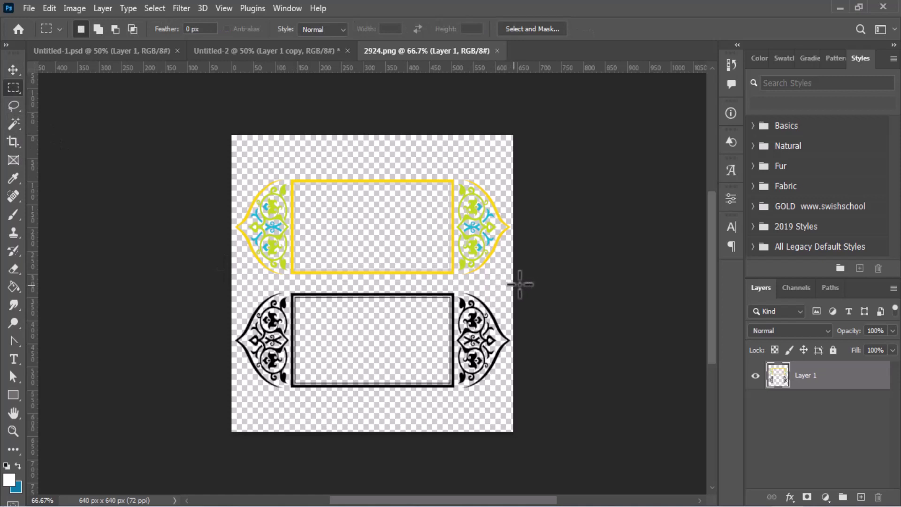
drag(520, 284, 219, 412)
key(ctrl+x)
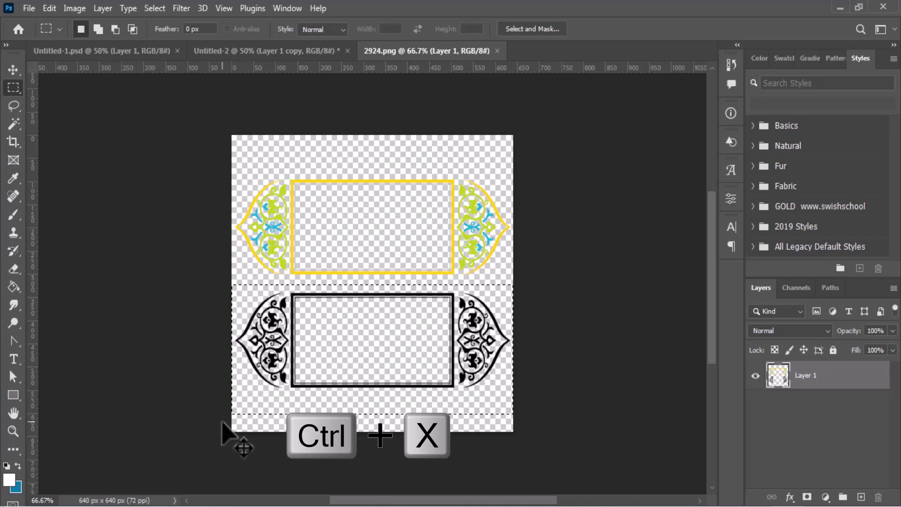
click(272, 51)
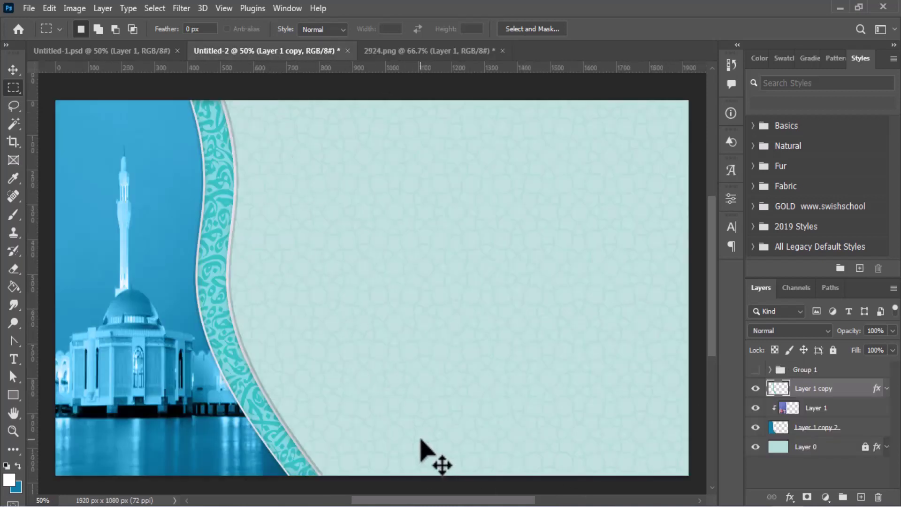
key(ctrl+v)
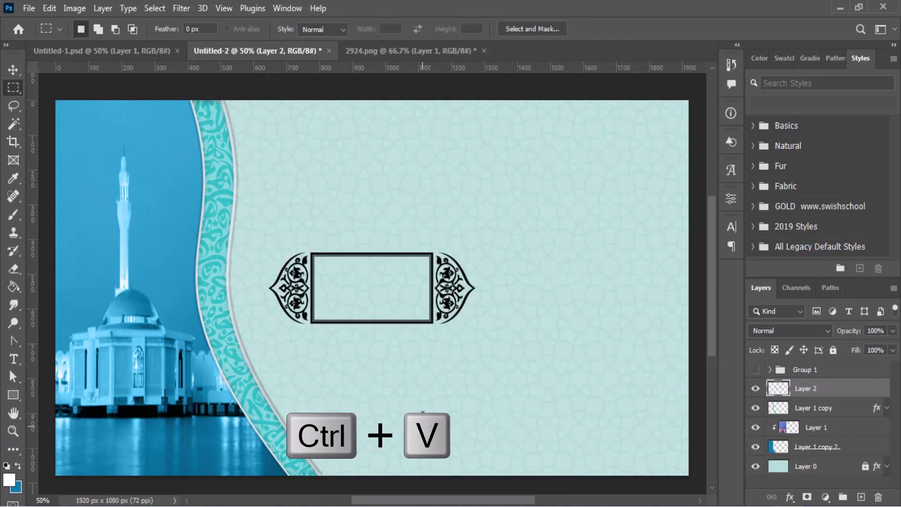
- Move the black ornamental frame to the right side of the canvas, slightly below its vertical middle
click(13, 70)
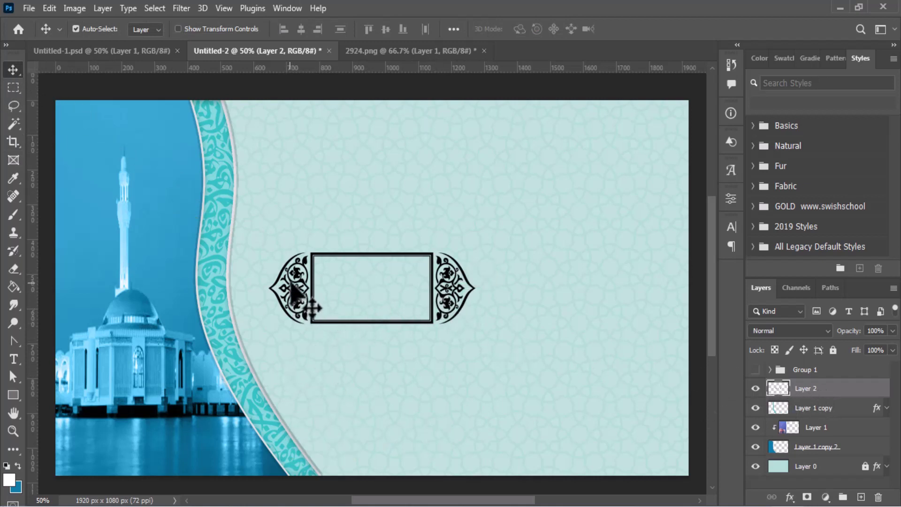
drag(291, 284, 493, 325)
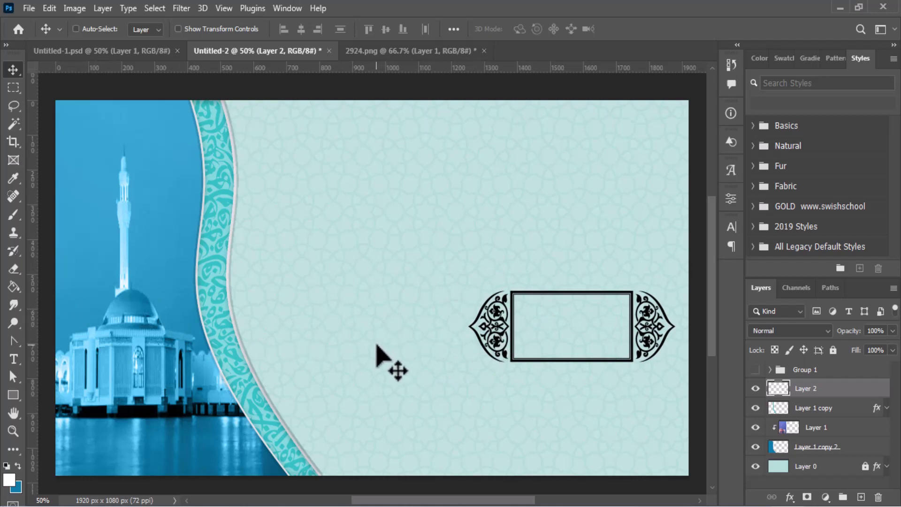
key(ctrl+t)
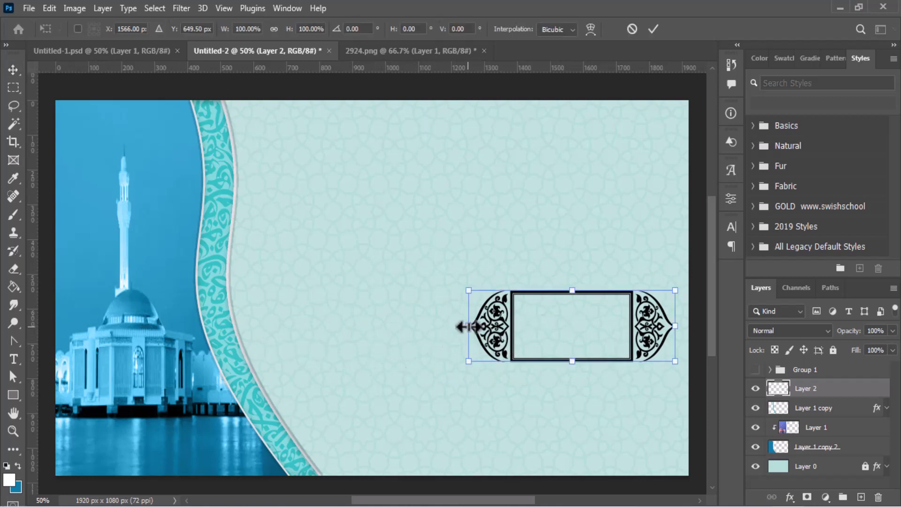
drag(464, 326, 239, 335)
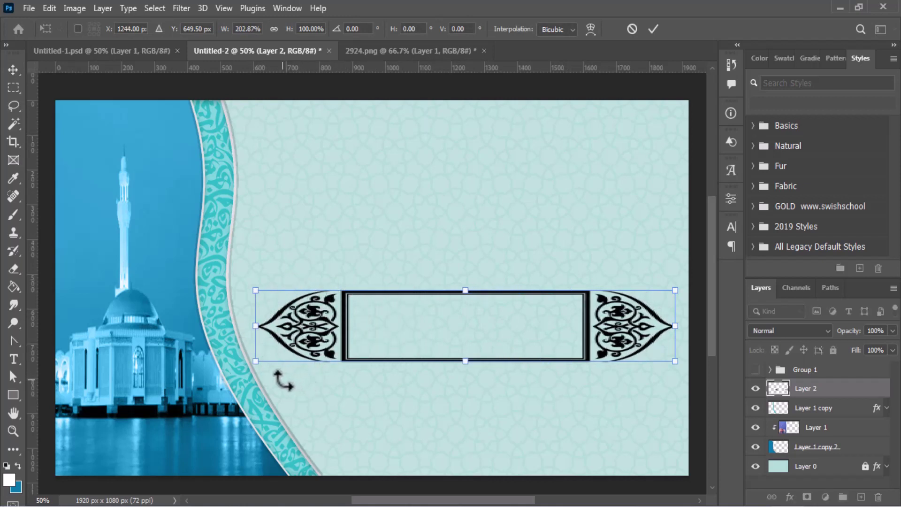
key(ctrl+z)
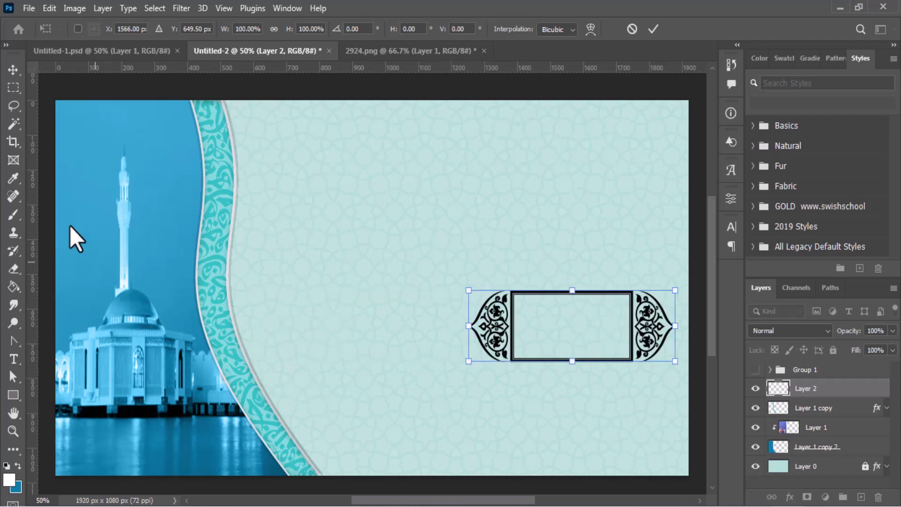
- Cut the plain middle section out of the frame with a rectangular selection and paste it in place as its own layer
click(10, 92)
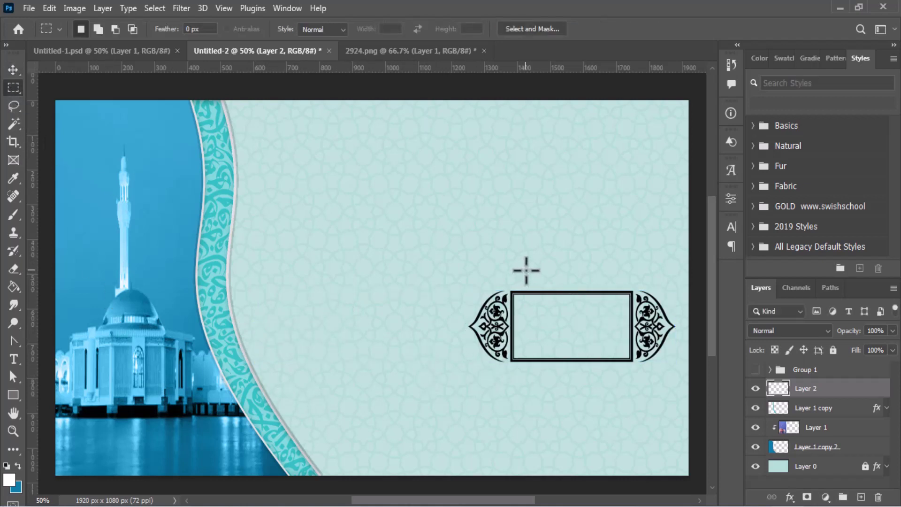
drag(526, 270, 617, 375)
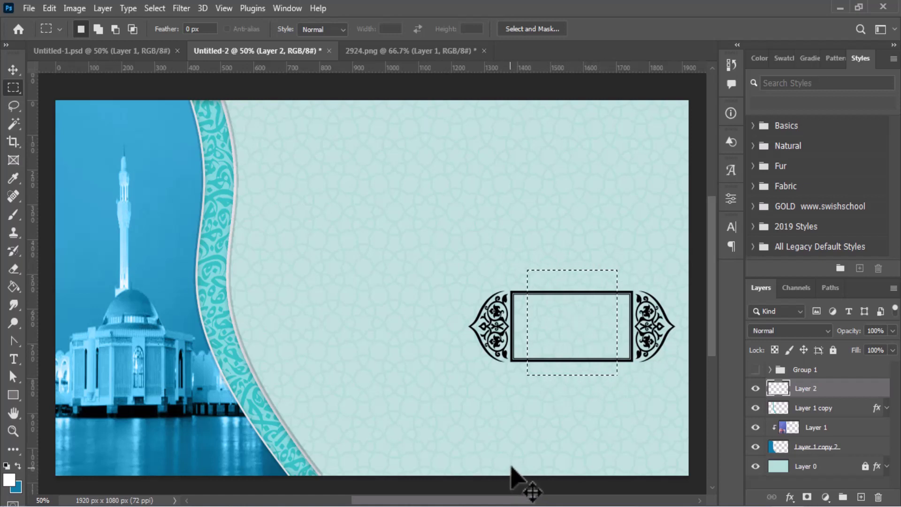
key(ctrl+x)
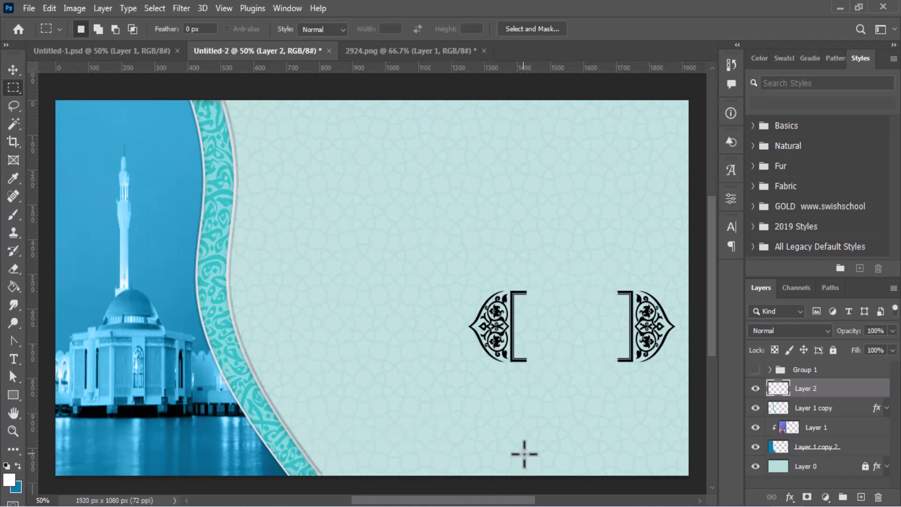
key(ctrl+shift+v)
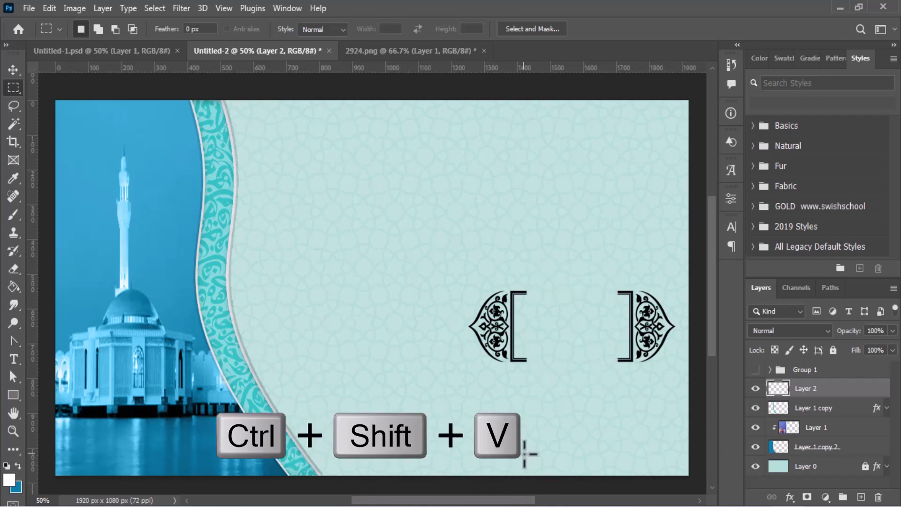
key(ctrl+shift+v)
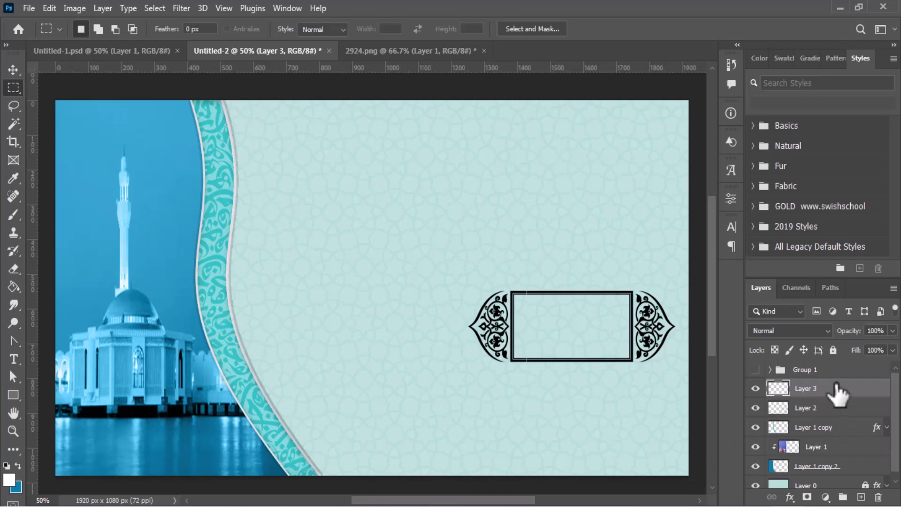
- Hide the middle section on Layer 3, then cut the frame's left ornamental end from Layer 2 and paste it in place
drag(518, 501, 532, 501)
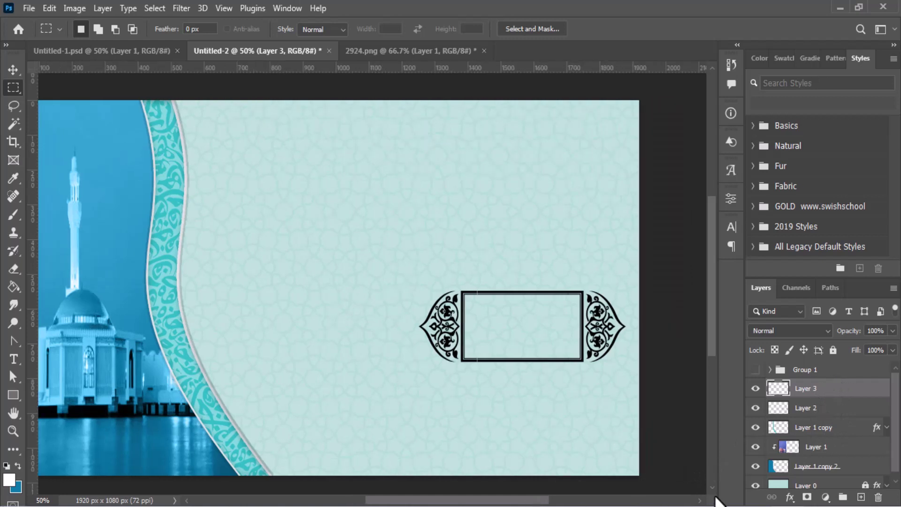
click(829, 408)
click(755, 389)
drag(393, 258, 474, 386)
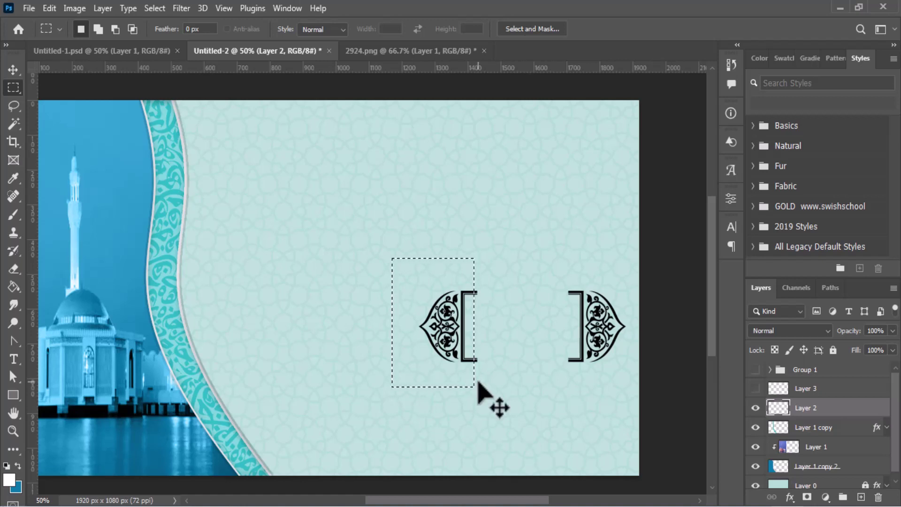
key(ctrl+x)
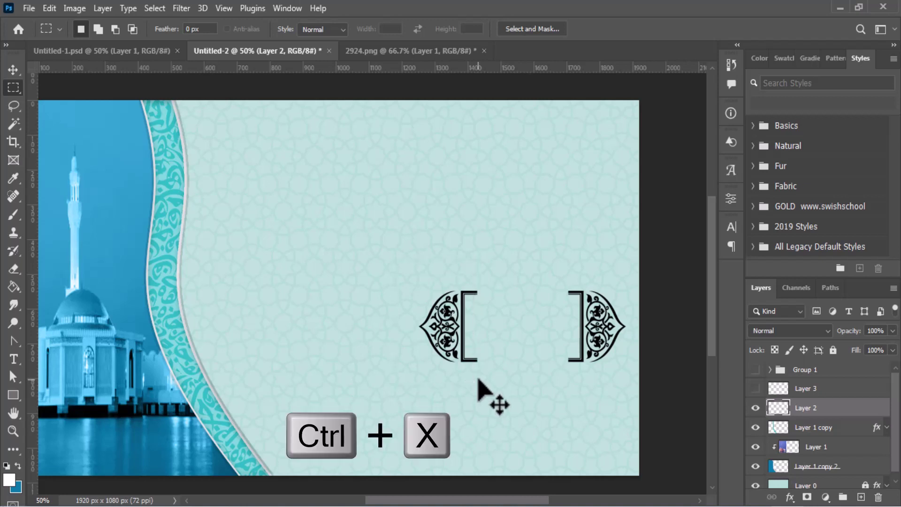
key(ctrl+shift+v)
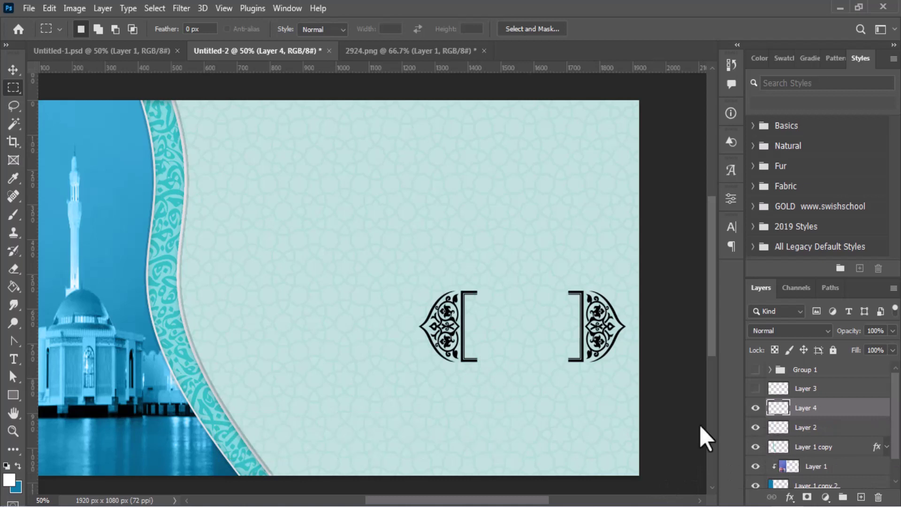
- Move the left ornamental end on Layer 4 horizontally leftward until it sits just beside the patterned band
click(13, 70)
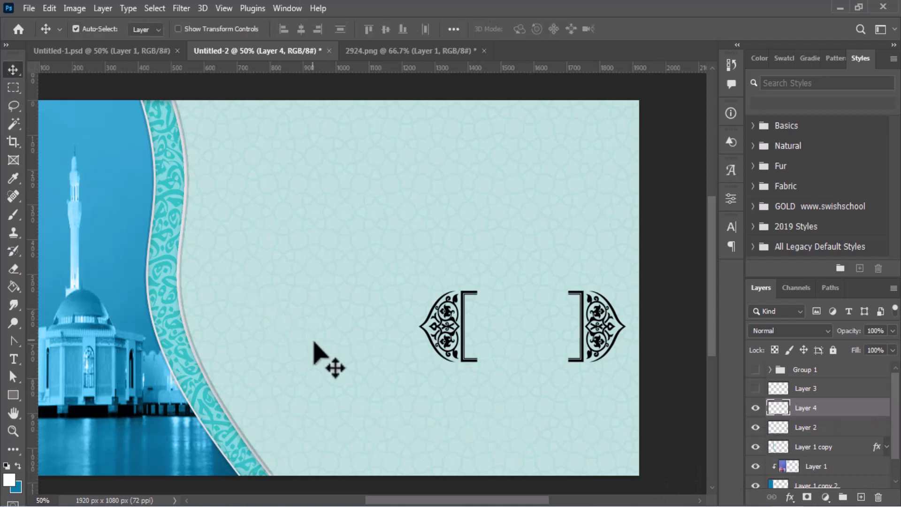
key(Left)
key(Left)
key(Left)
key(Left)
key(Left)
key(Left)
key(Left)
key(Left)
key(Left)
key(Left)
key(Left)
key(Left)
key(Left)
key(Left)
key(Left)
key(Left)
key(Left)
key(Left)
key(Left)
key(Left)
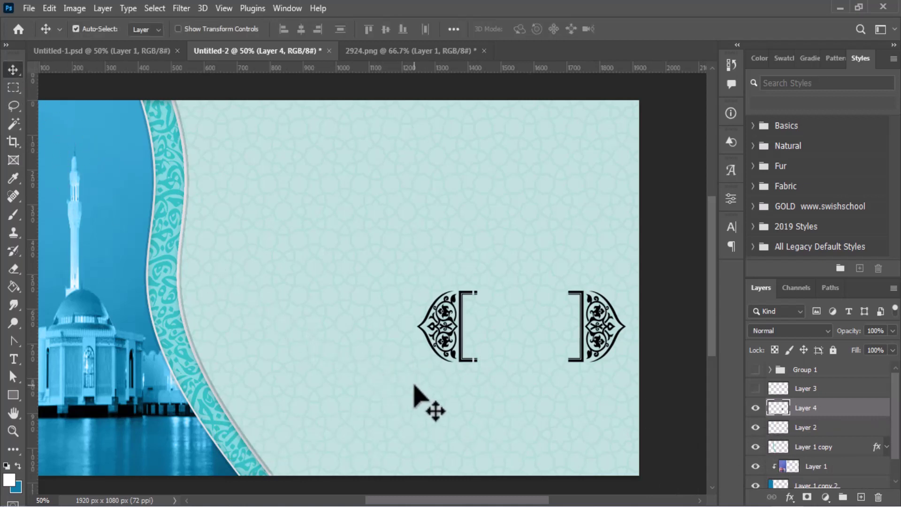
key(Left)
key(Left)
key(Left)
key(Left)
key(Left)
key(Left)
key(Left)
key(Left)
key(Left)
key(Left)
key(Left)
key(Left)
key(Left)
key(Left)
key(Left)
key(Left)
key(Left)
key(Left)
key(Left)
key(Left)
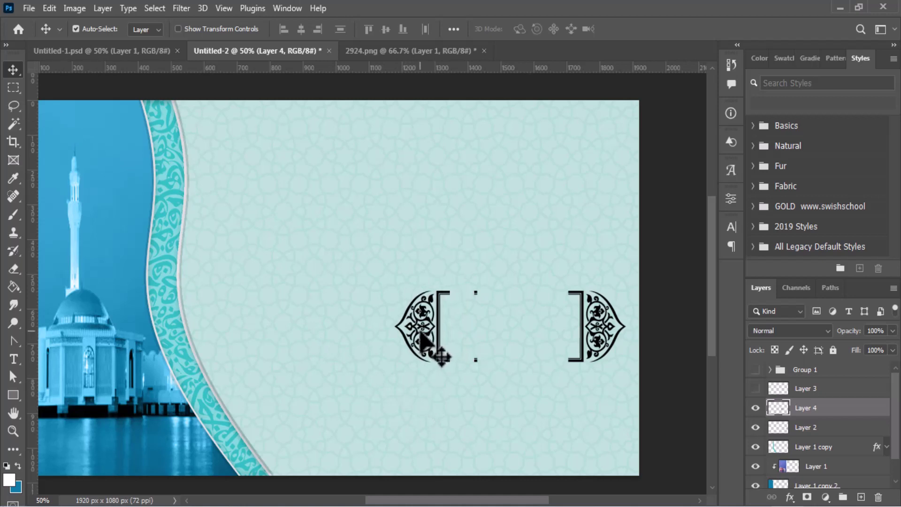
drag(419, 334, 237, 337)
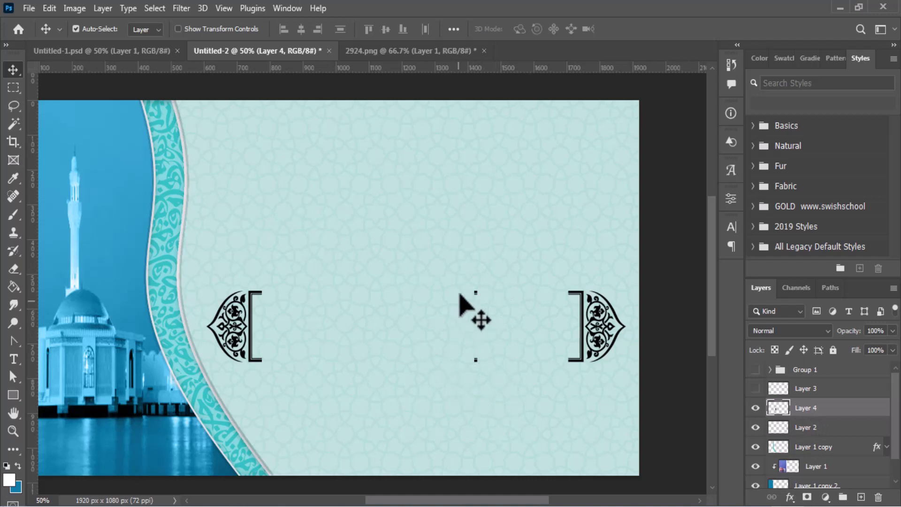
- Delete the two leftover line fragments between the frame ends from Layer 2 and clear the selection
click(806, 427)
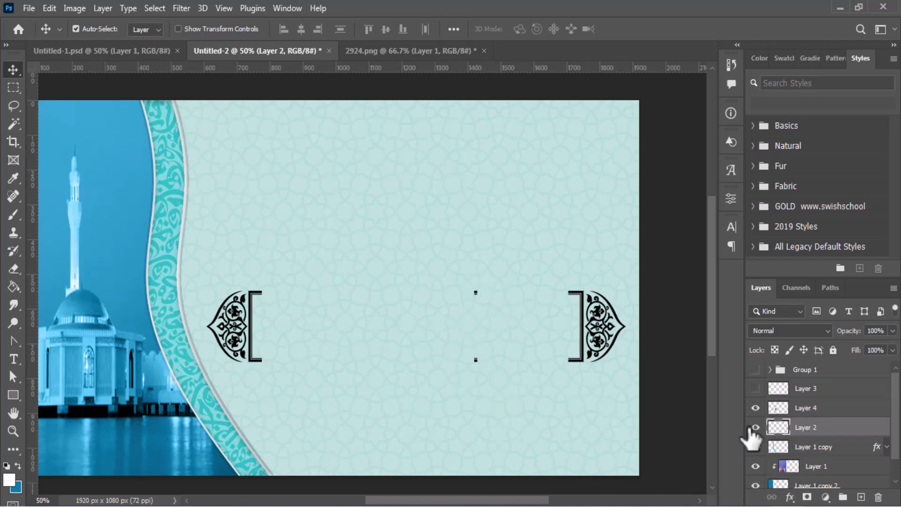
click(755, 427)
click(755, 427)
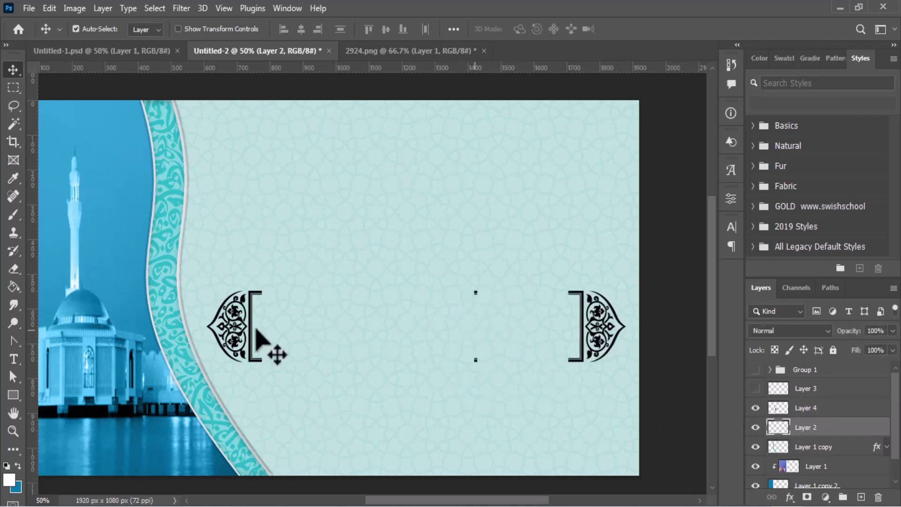
click(13, 87)
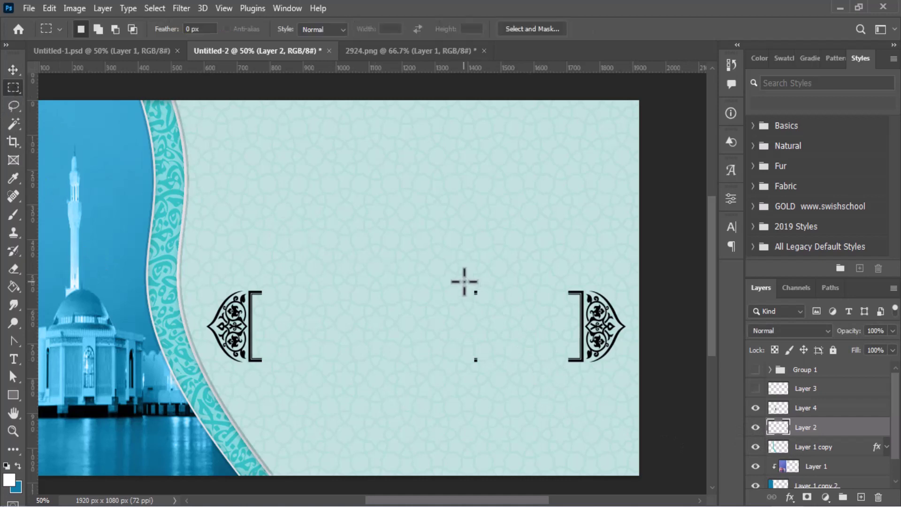
drag(466, 280, 486, 386)
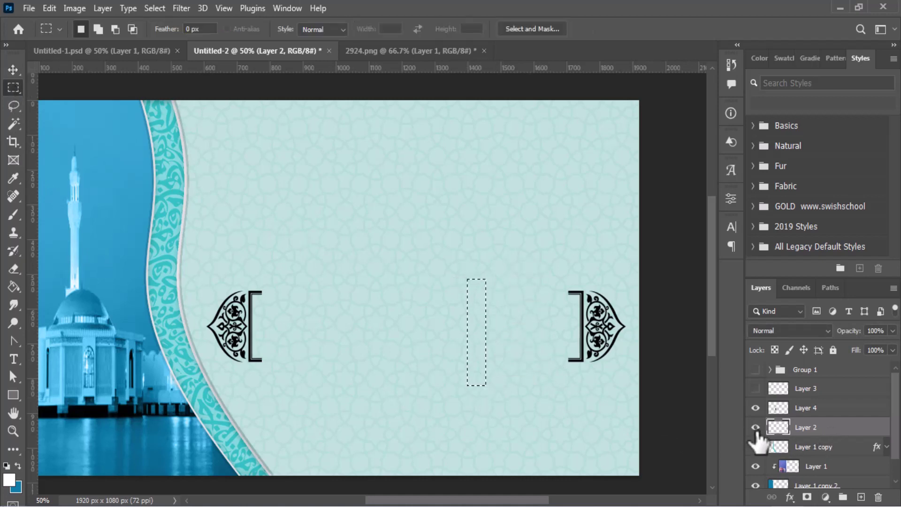
click(13, 70)
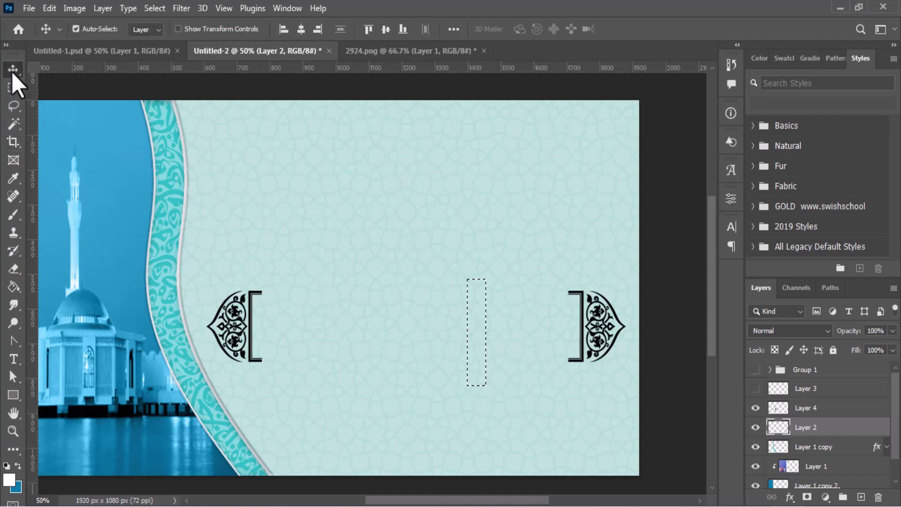
key(ctrl+d)
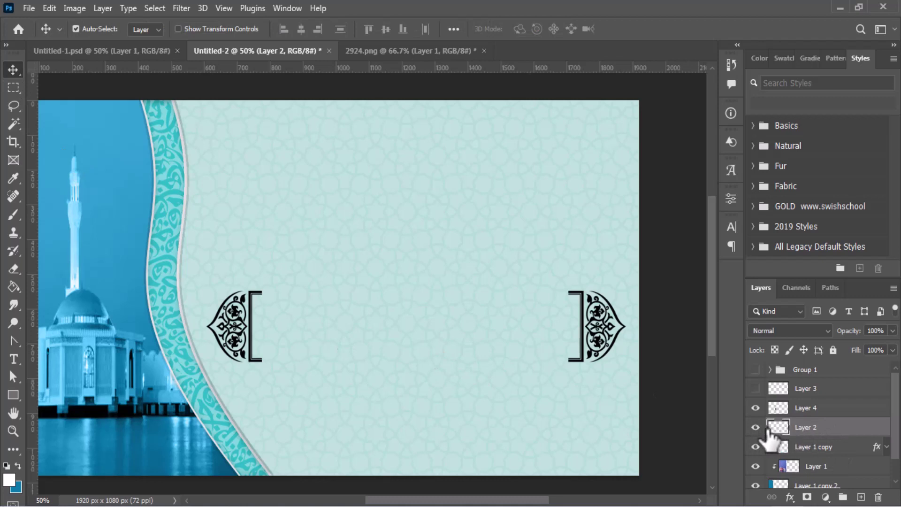
- Check the frame ends by toggling Layer 2 and Layer 4, and show the middle section on Layer 3 again
click(754, 427)
click(755, 427)
click(755, 408)
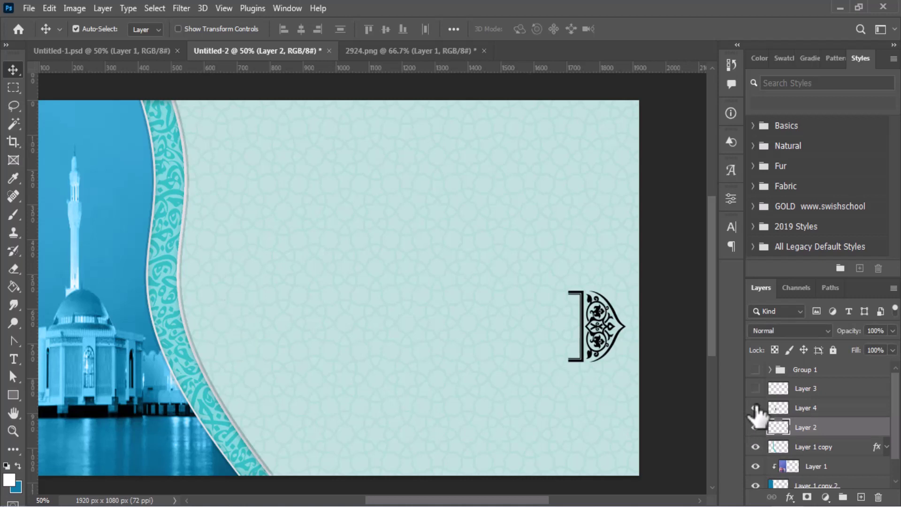
click(755, 408)
click(755, 388)
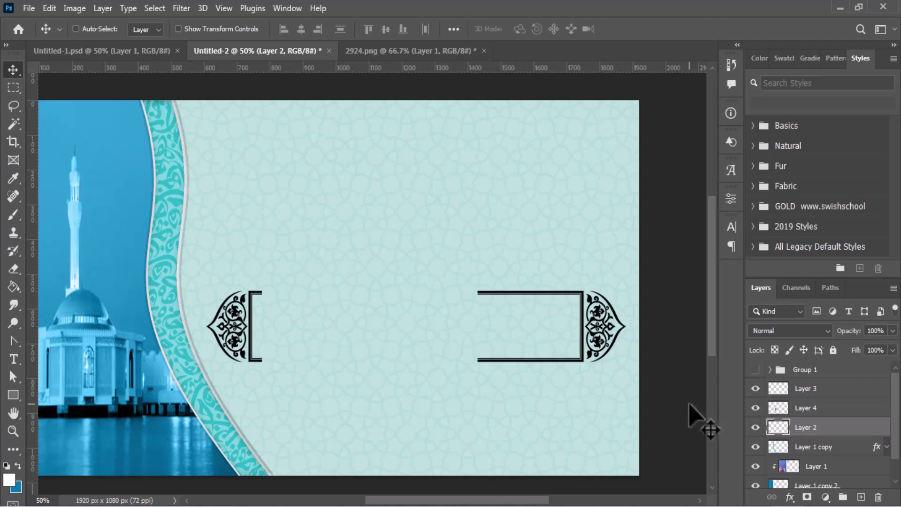
- Stretch the middle section on Layer 3 leftward to 336.96% width so it joins the left ornamental end
key(ctrl+t)
click(799, 407)
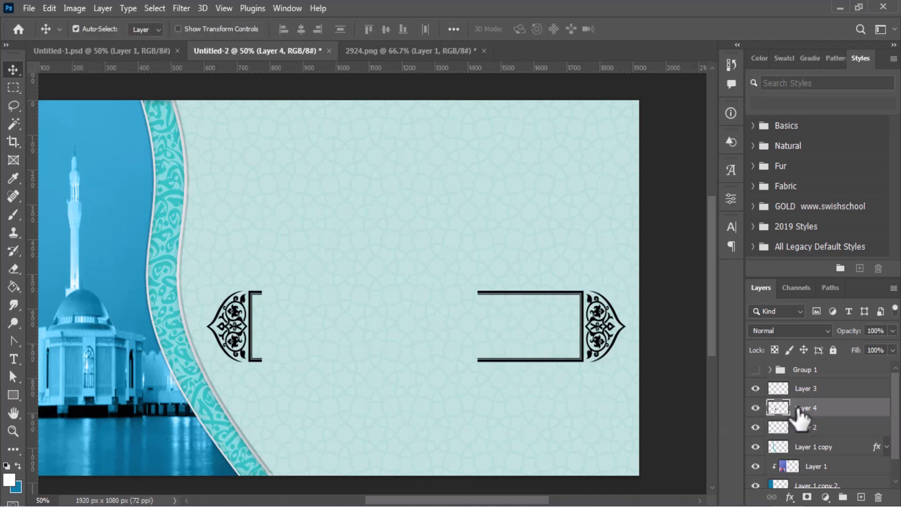
key(ctrl+t)
click(810, 393)
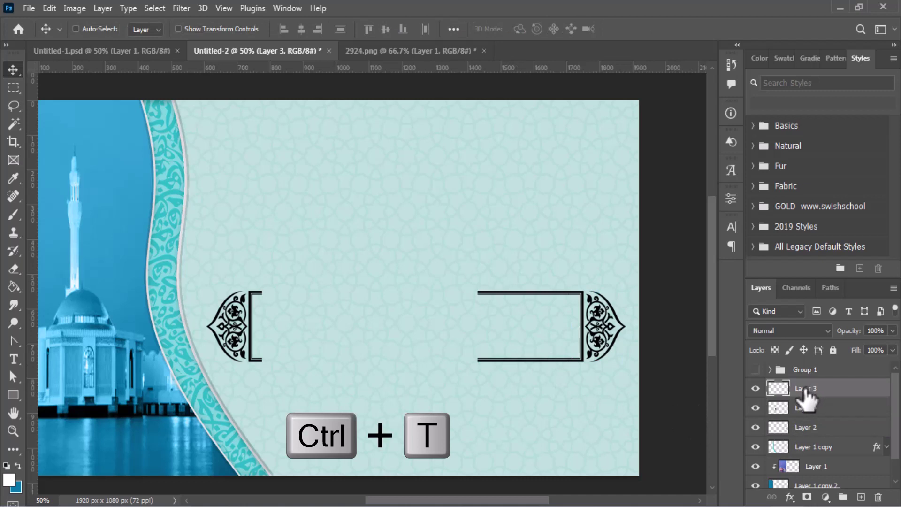
key(ctrl+t)
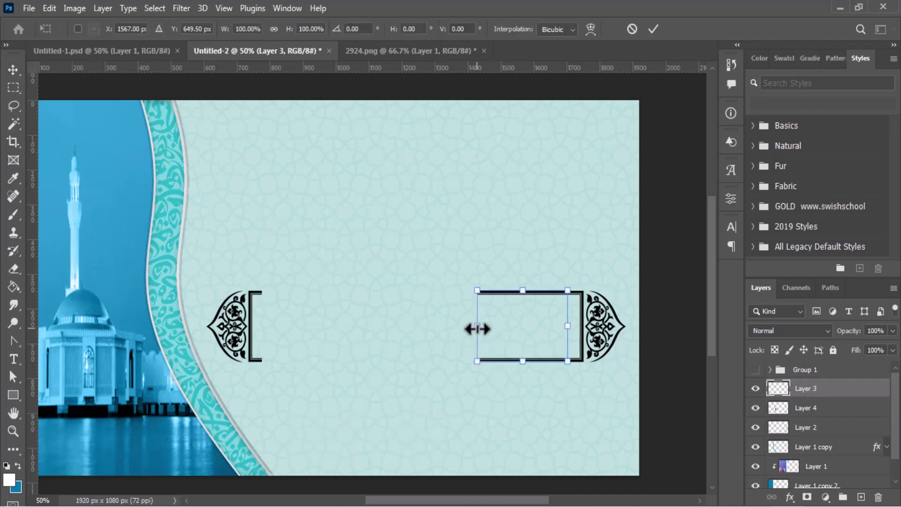
drag(477, 329, 262, 319)
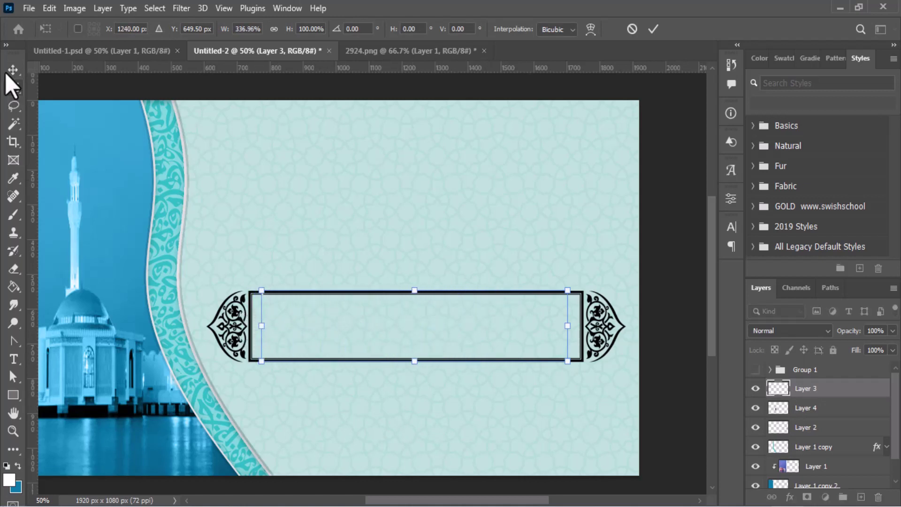
key(Return)
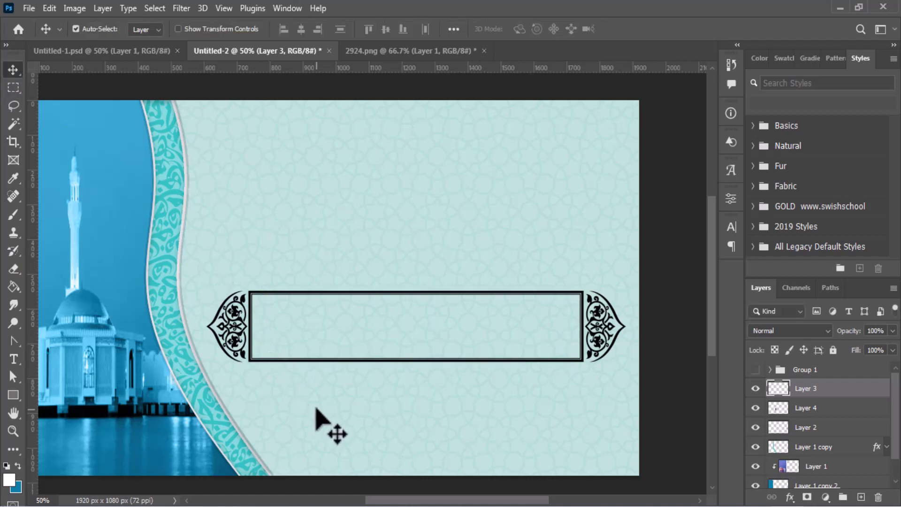
- Merge the three frame layers, Layer 3, Layer 4 and Layer 2, into one and check the result by toggling its visibility
key(ctrl+plus)
key(ctrl+plus)
key(ctrl+plus)
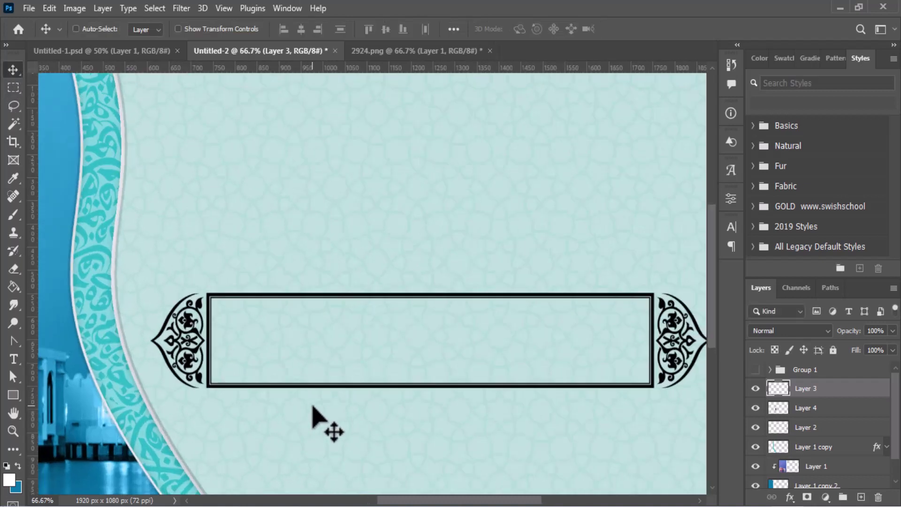
drag(453, 504, 533, 506)
key(ctrl+0)
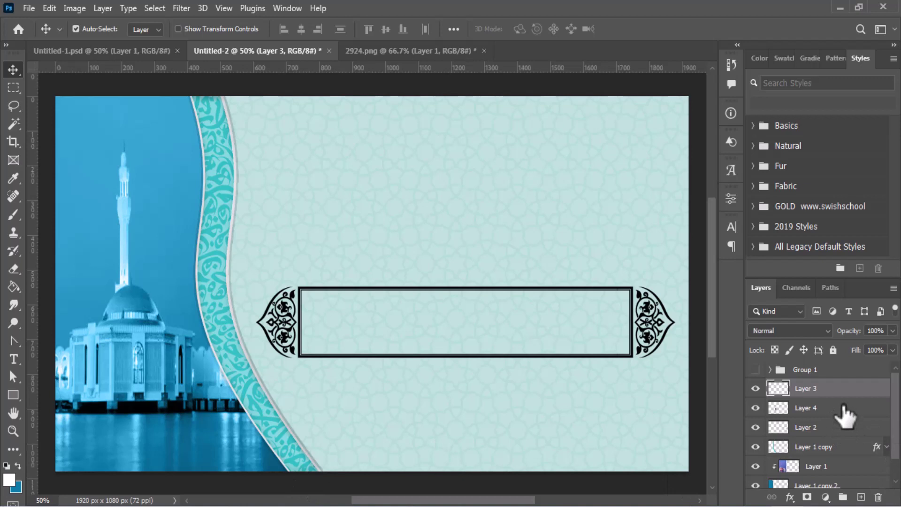
shift+click(830, 410)
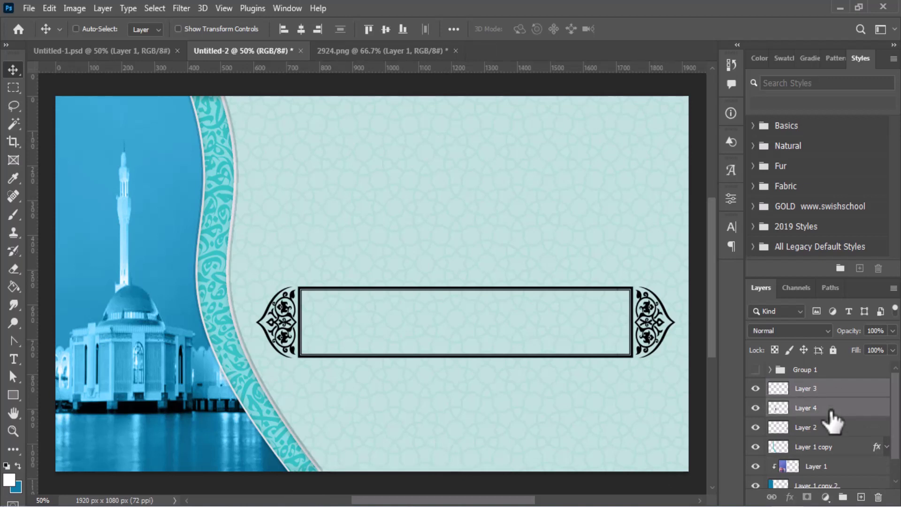
shift+click(839, 428)
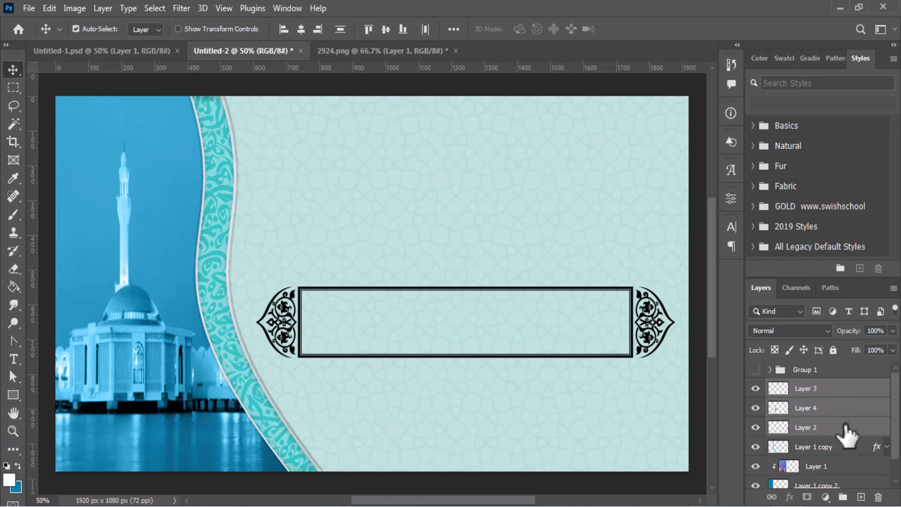
right_click(844, 426)
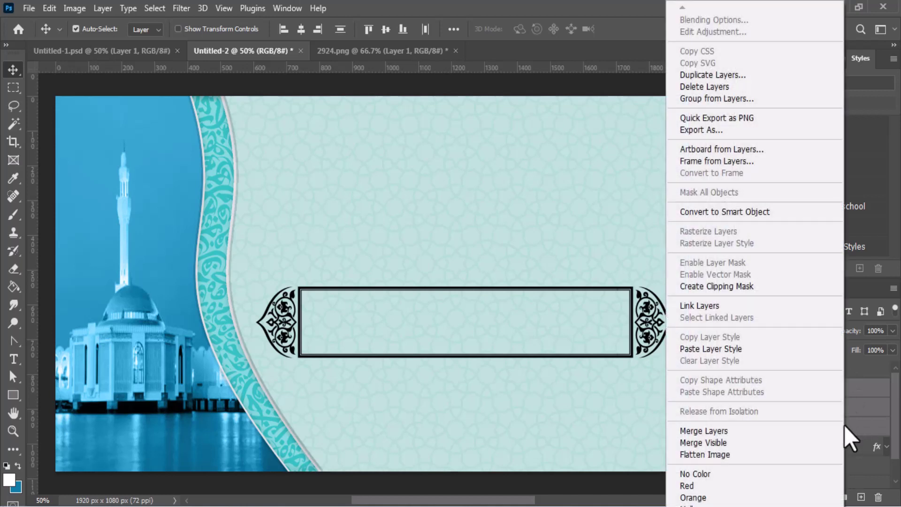
click(722, 432)
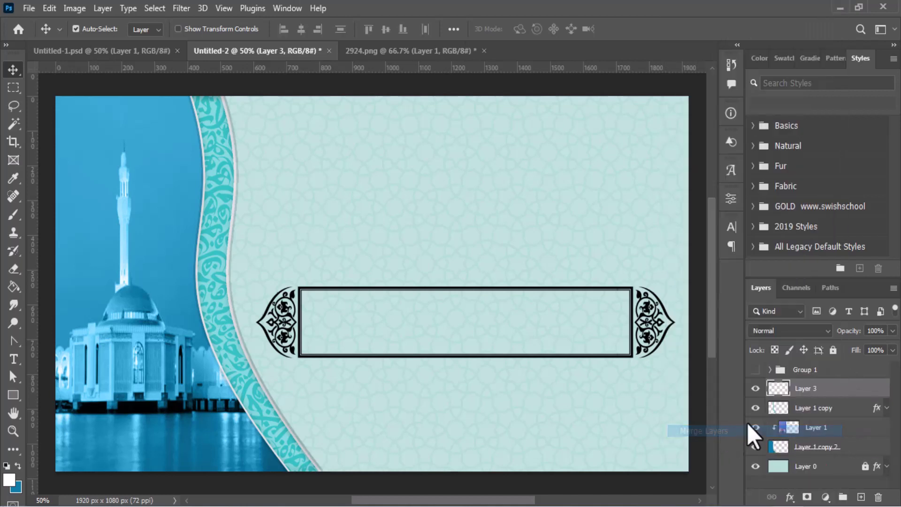
click(756, 389)
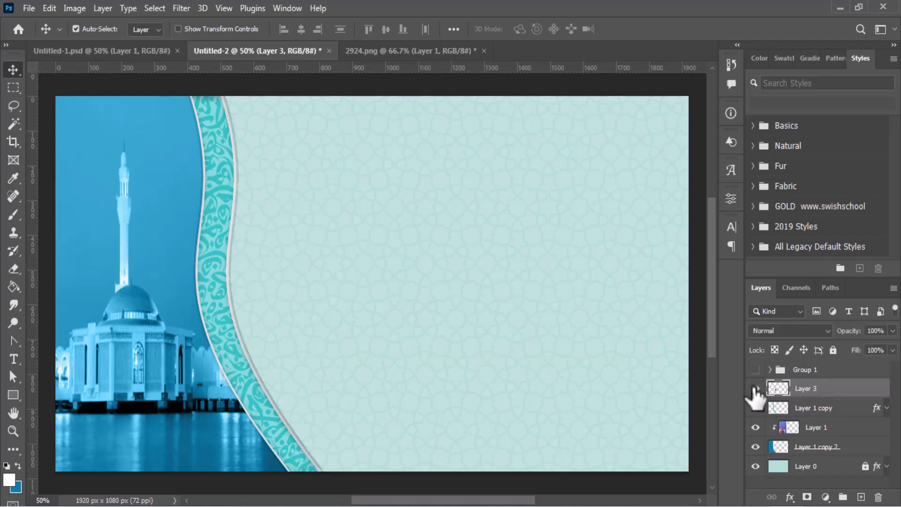
click(755, 388)
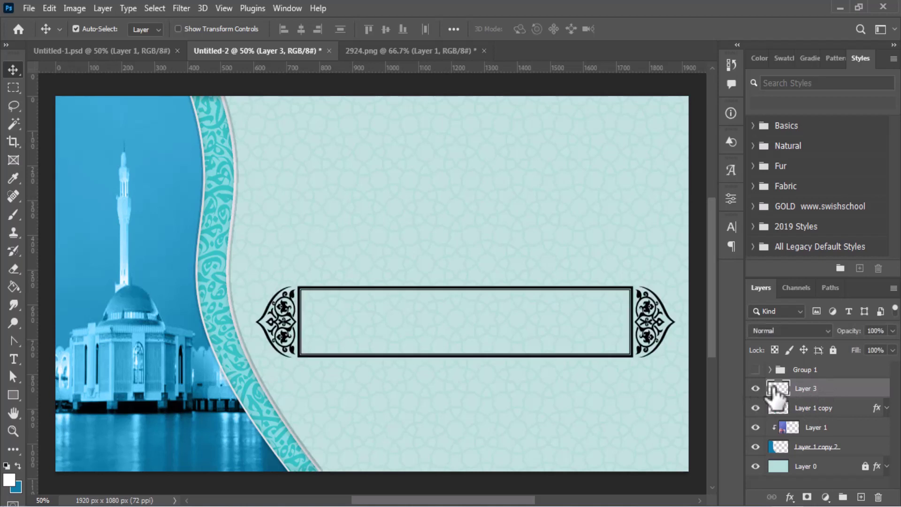
- Draw a rectangle about 1001 x 196 px over the ornamental frame's middle section and remove its stroke
click(13, 393)
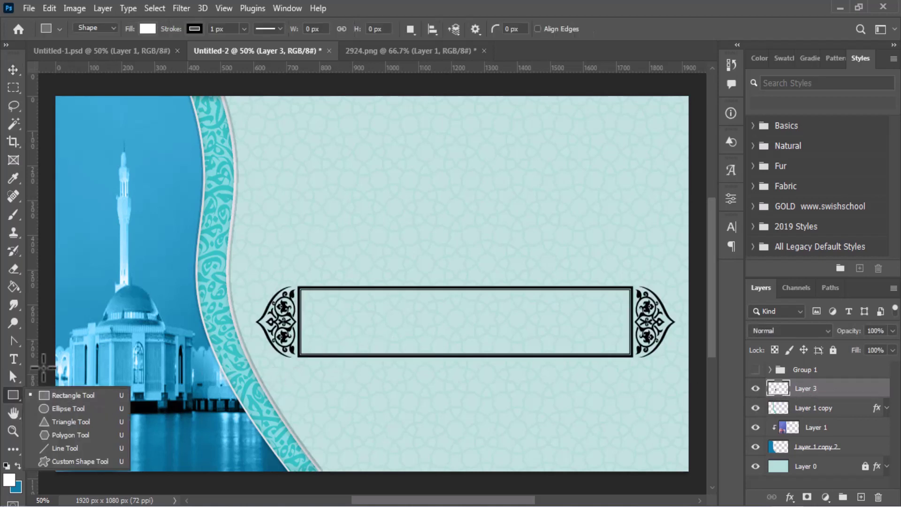
click(73, 395)
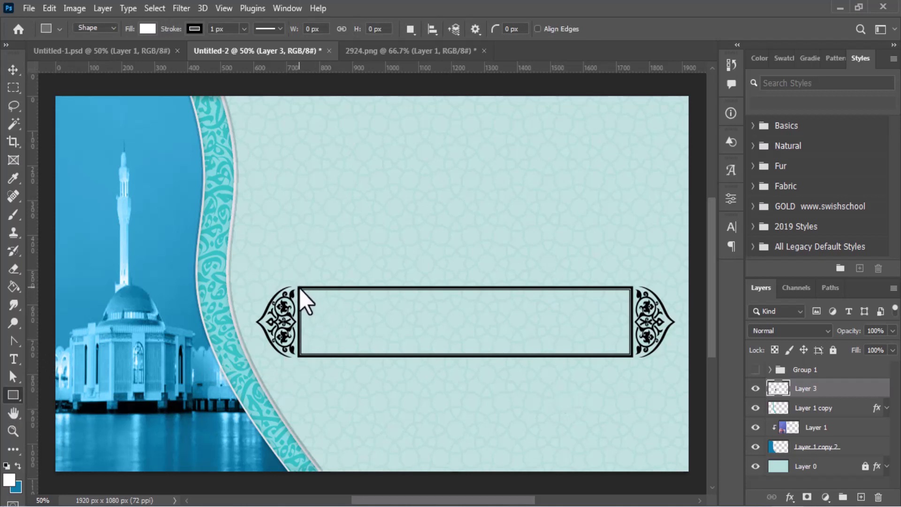
drag(300, 288, 630, 356)
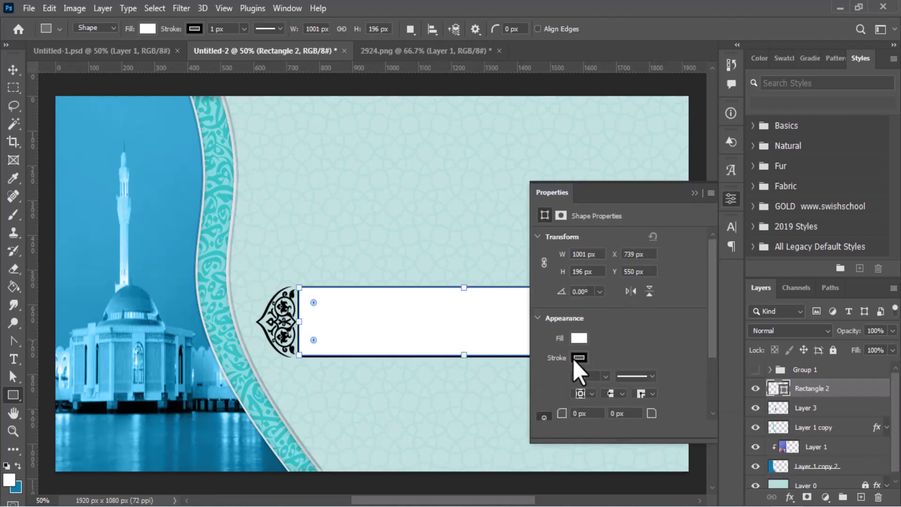
click(578, 358)
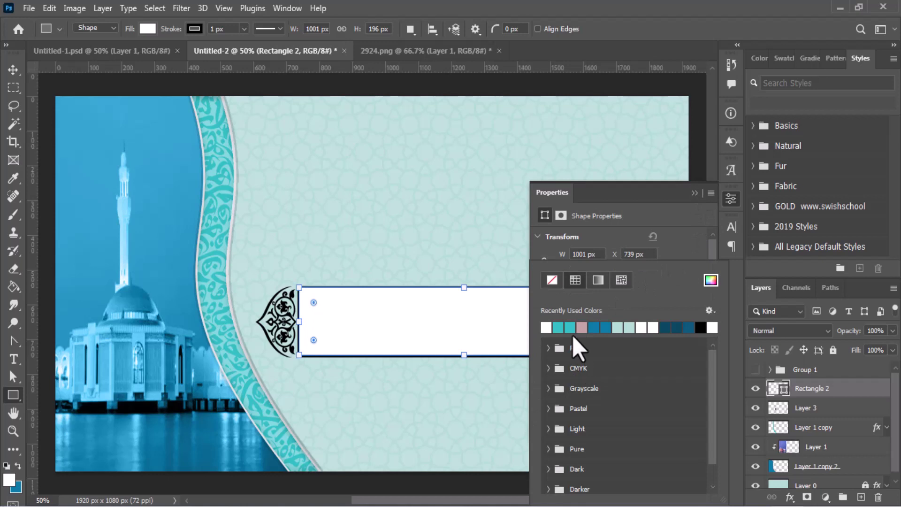
click(552, 280)
click(676, 238)
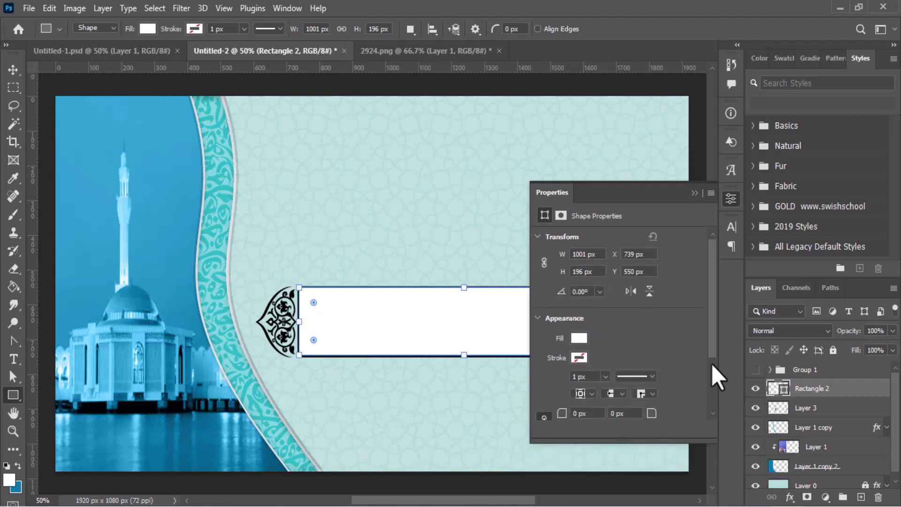
- Show the Group 1 color swatches and fill the rectangle with 046796, a darker shade of the sampled dark blue swatch
click(755, 370)
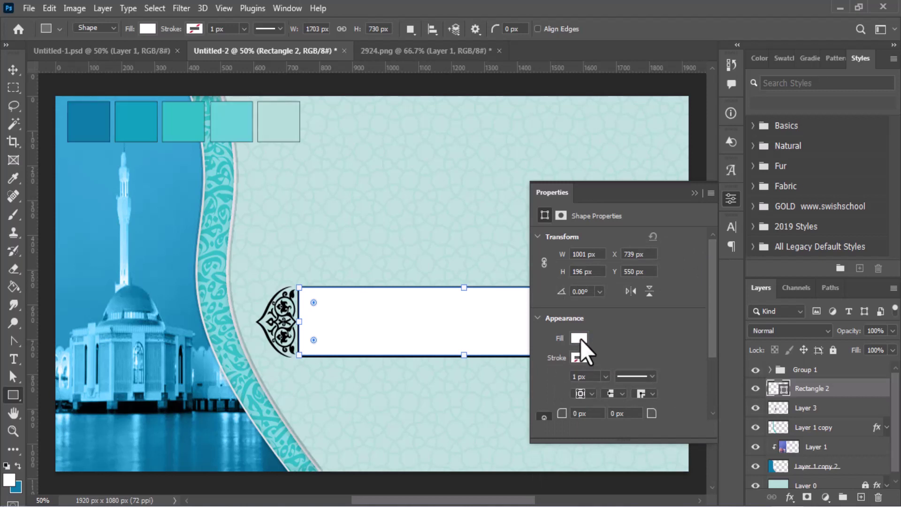
click(580, 338)
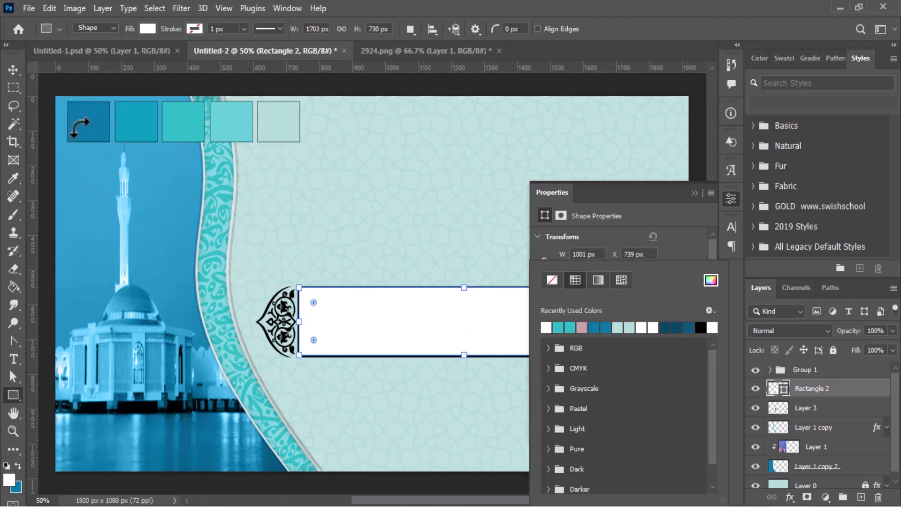
click(87, 122)
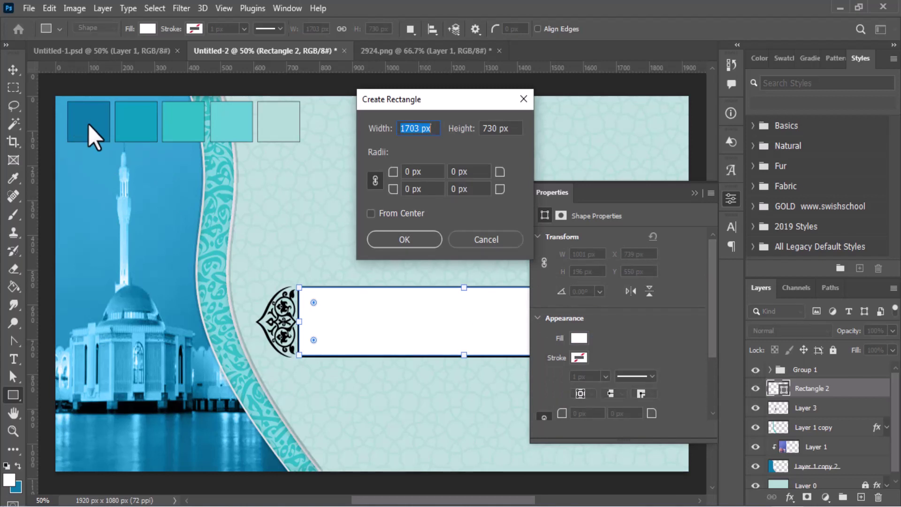
key(Escape)
click(580, 338)
click(711, 281)
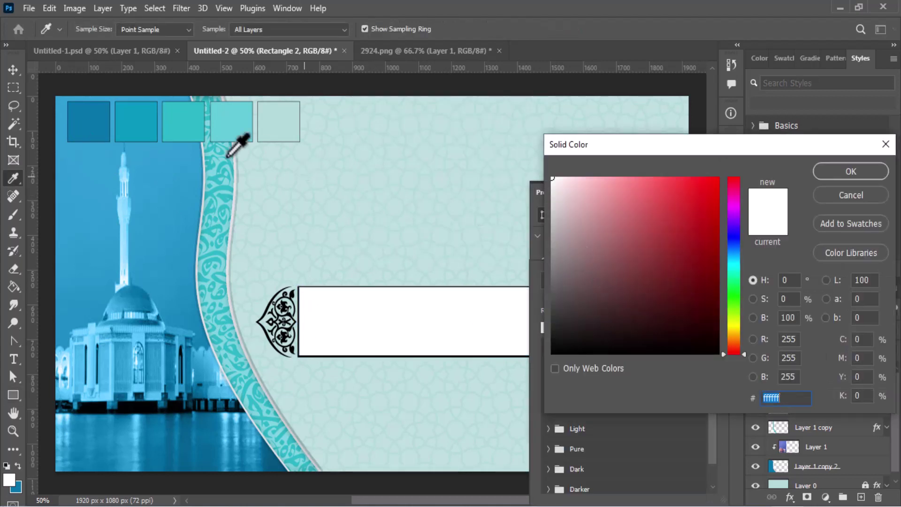
click(84, 114)
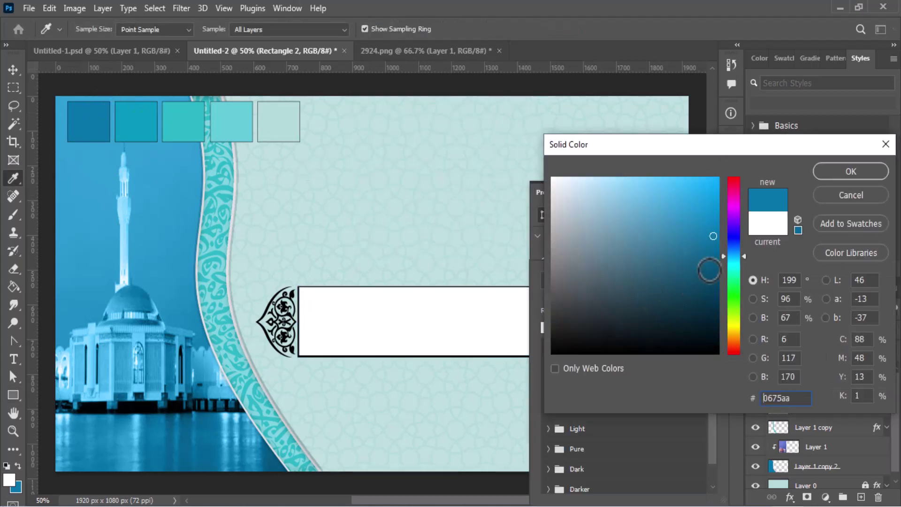
click(714, 245)
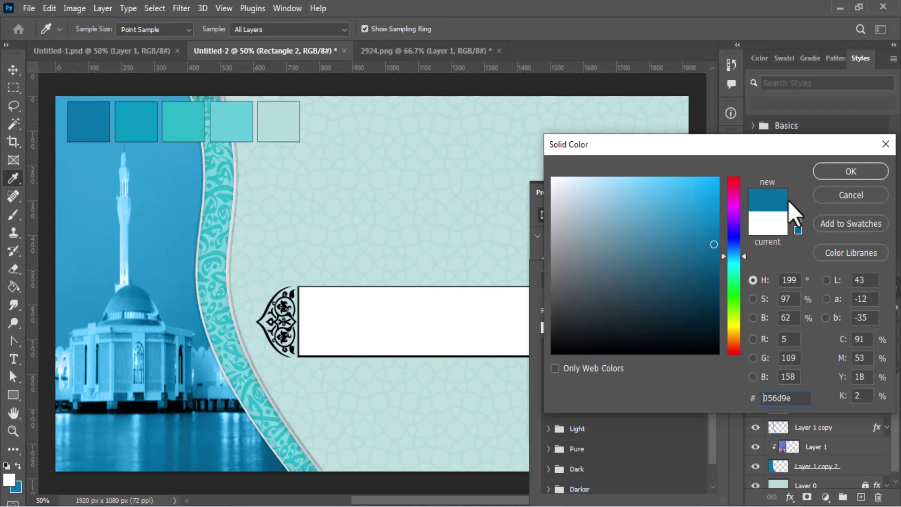
click(715, 250)
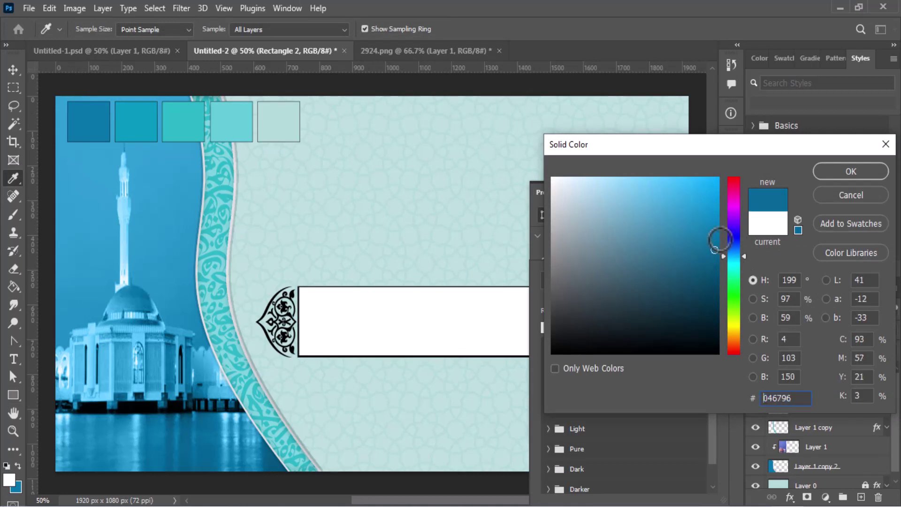
click(836, 169)
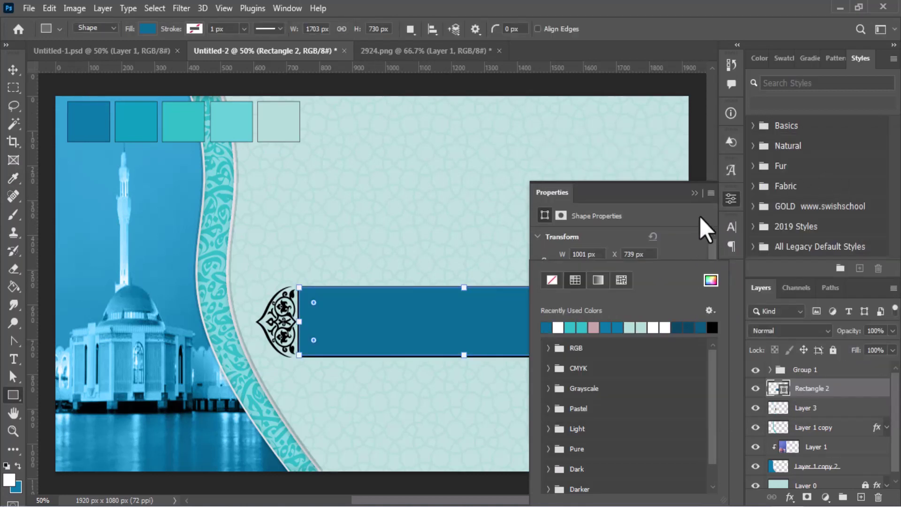
click(683, 235)
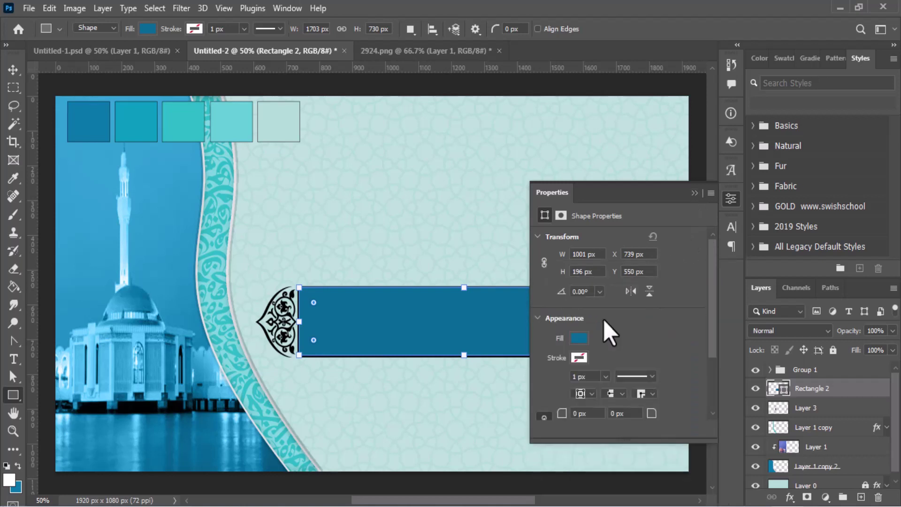
- Place the Rectangle 2 layer beneath the merged frame on Layer 3, then make Layer 3 the active layer
click(695, 193)
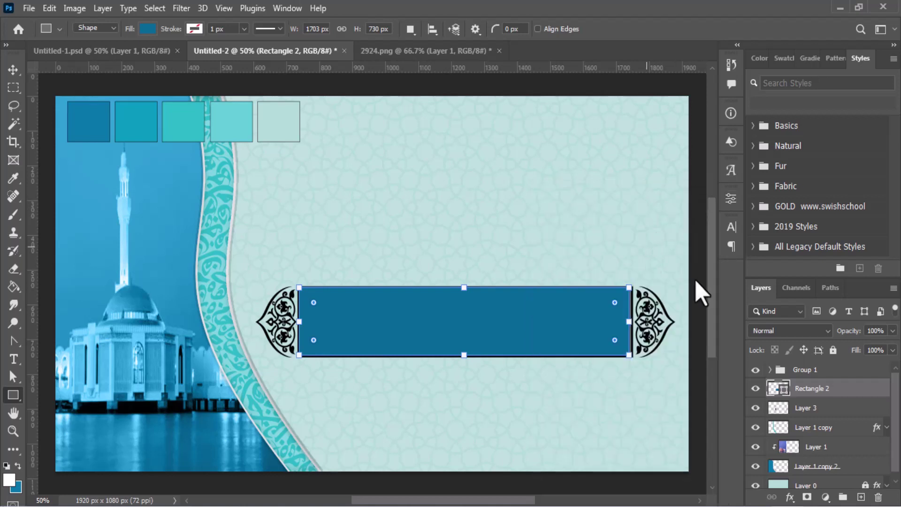
drag(829, 391, 825, 404)
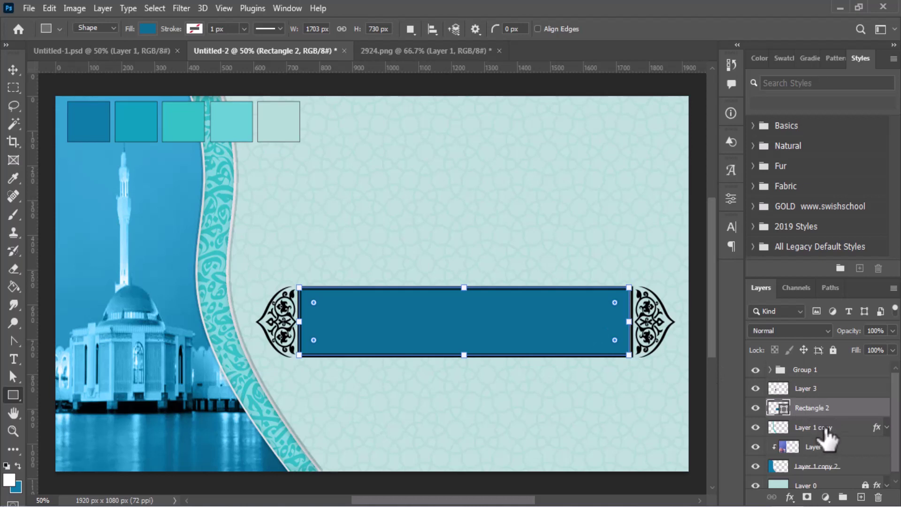
click(831, 391)
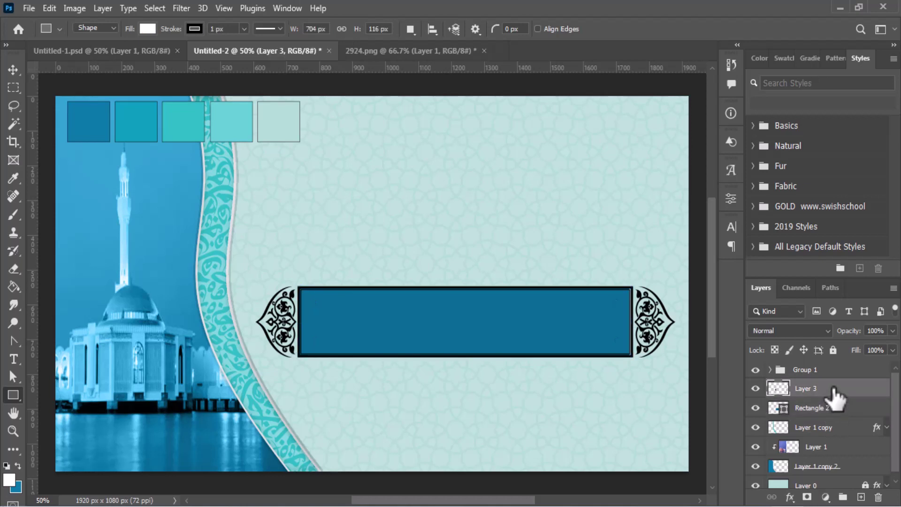
- Close the 2924.png document without saving its changes and return to Untitled-2
key(ctrl+Tab)
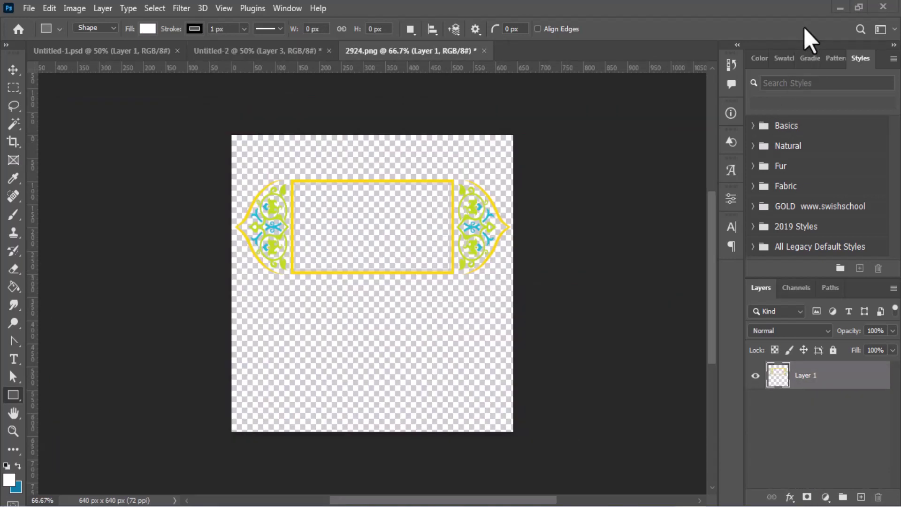
click(261, 51)
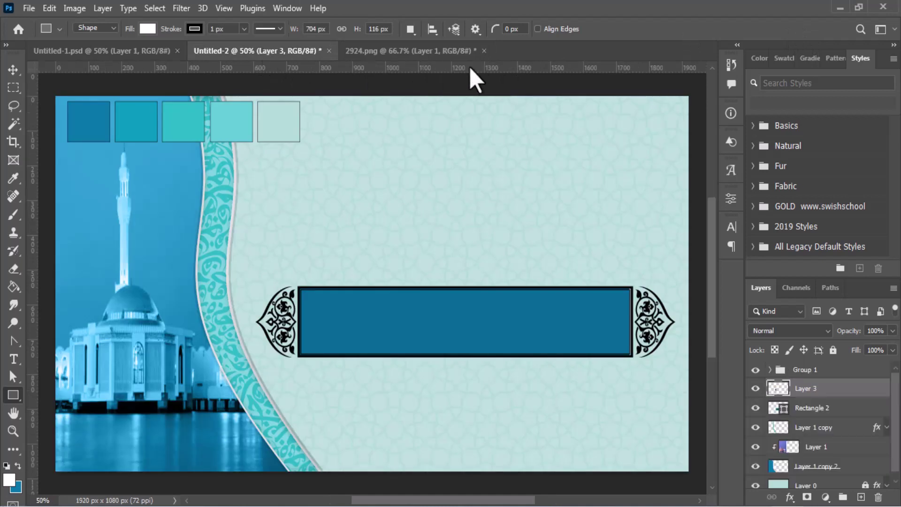
click(483, 51)
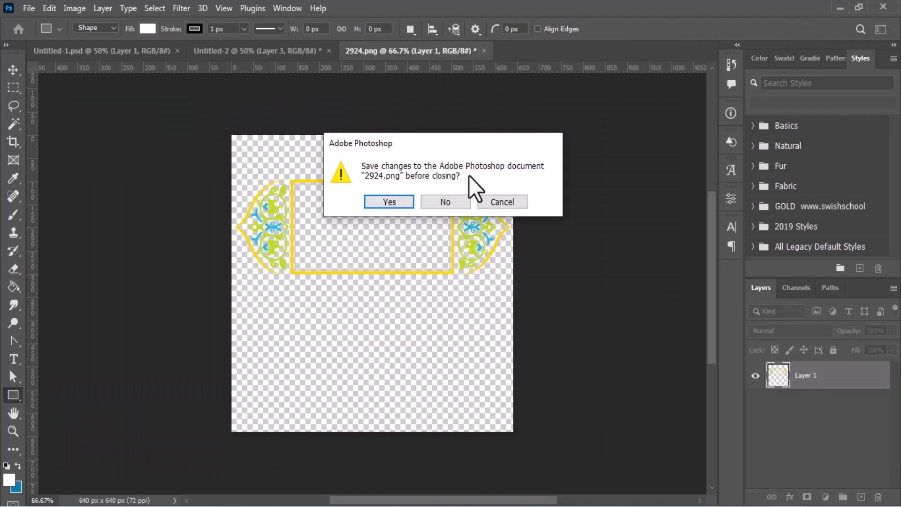
click(454, 201)
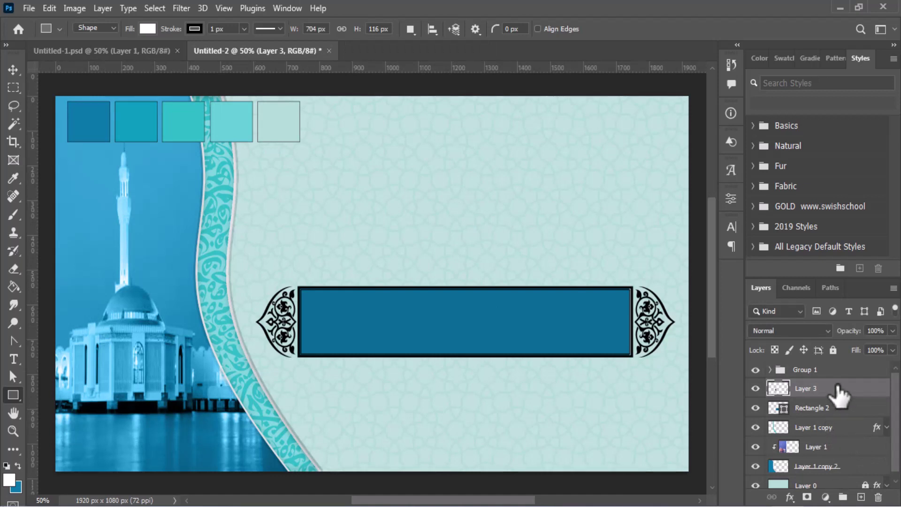
- Apply a Color Overlay of 05567c in Normal mode at 100% opacity to the frame on Layer 3 and collapse its effects list
double_click(816, 394)
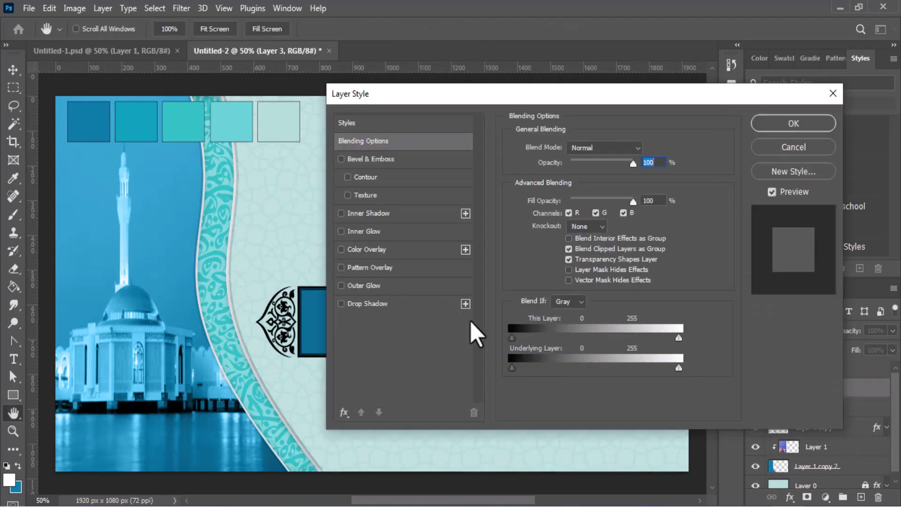
drag(385, 93, 541, 89)
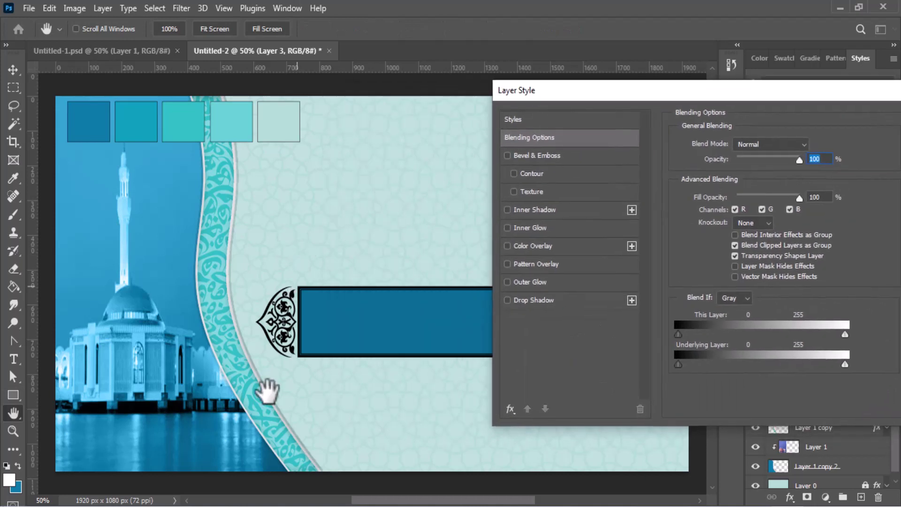
click(528, 248)
click(813, 147)
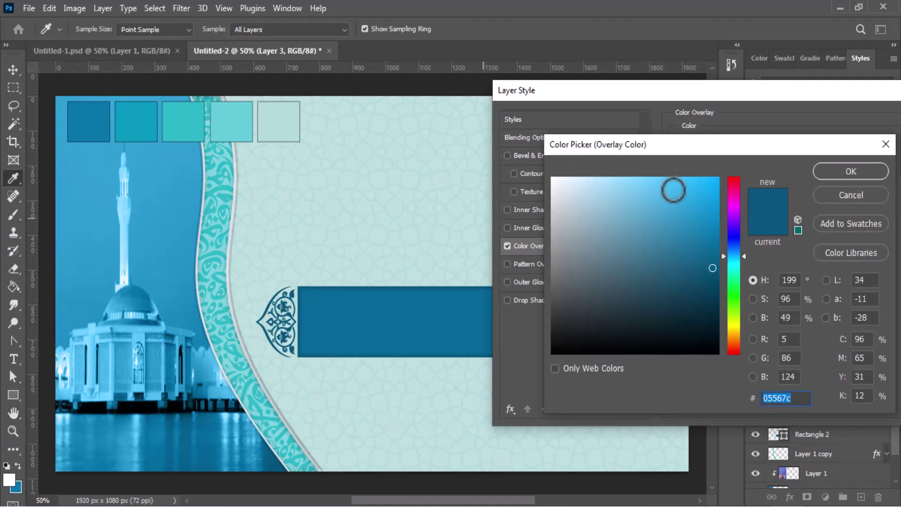
click(827, 176)
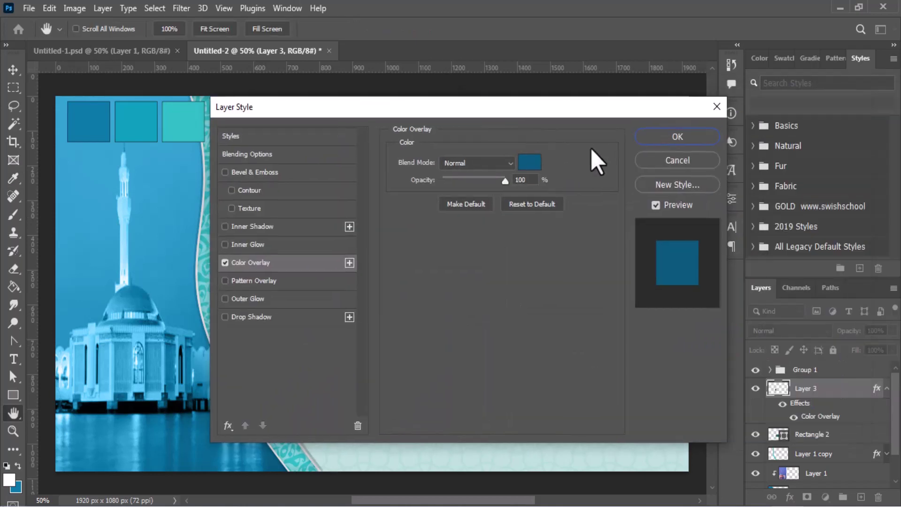
click(658, 140)
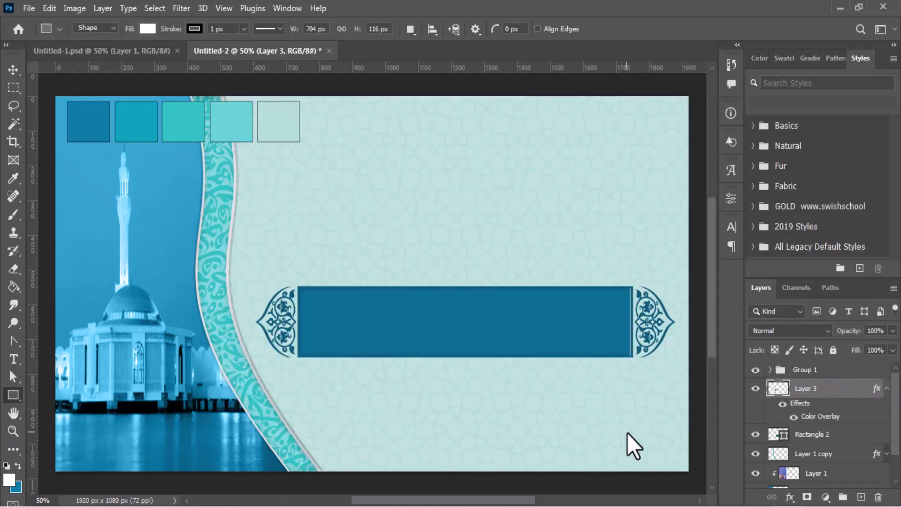
click(887, 390)
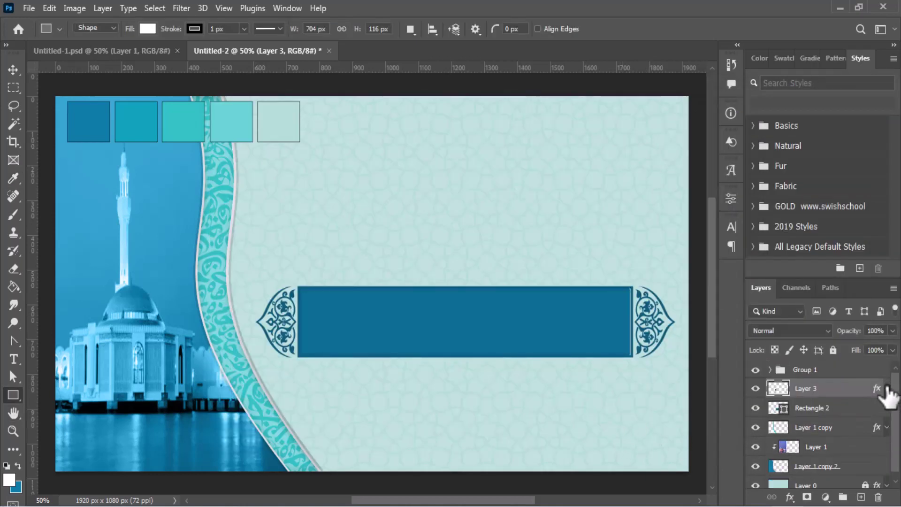
- Change the Rectangle 2 fill to 0d7fb6, a lighter blue, and hide the Group 1 color swatches
click(856, 408)
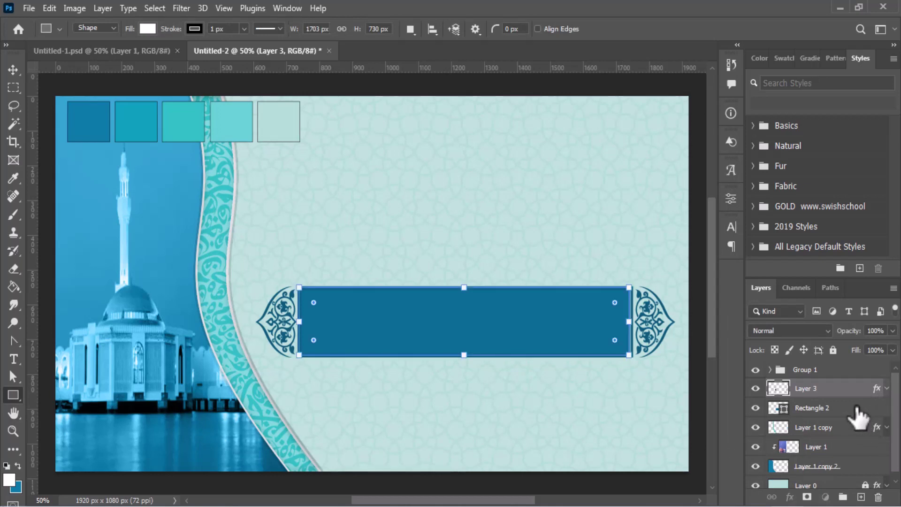
double_click(779, 408)
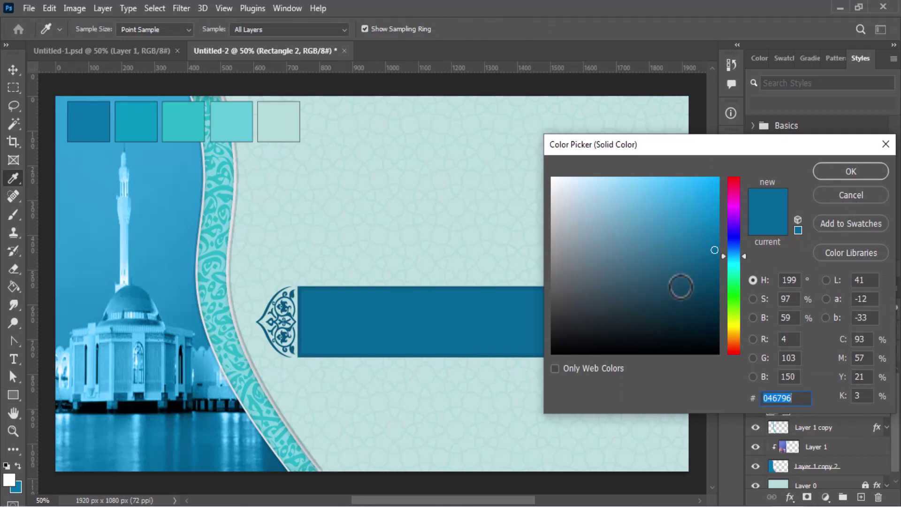
drag(715, 250, 707, 228)
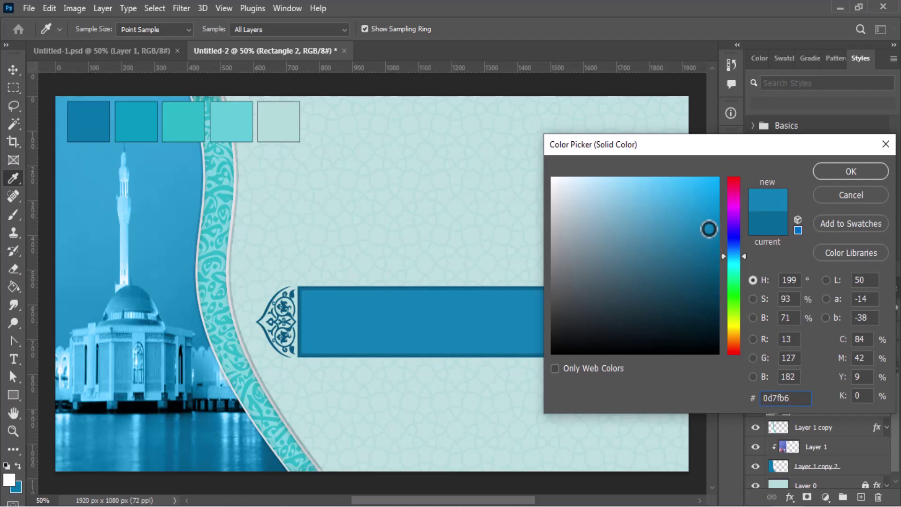
click(823, 169)
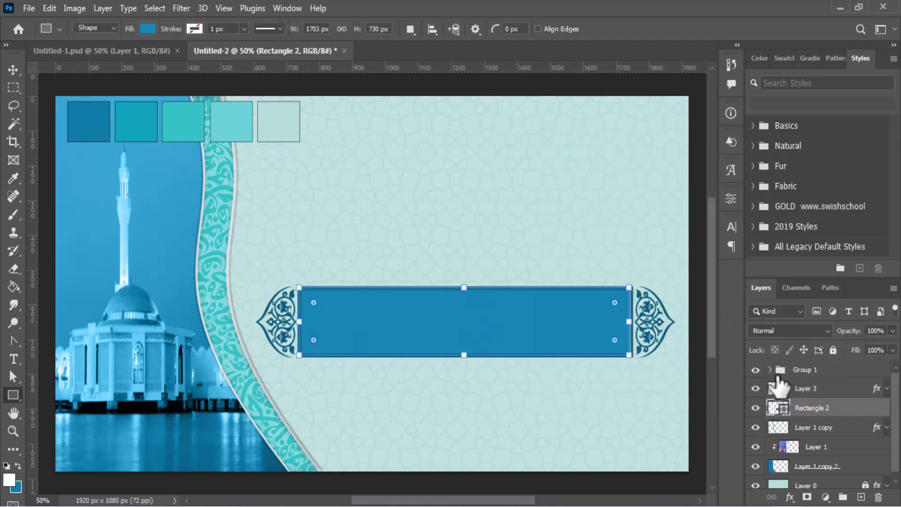
click(755, 370)
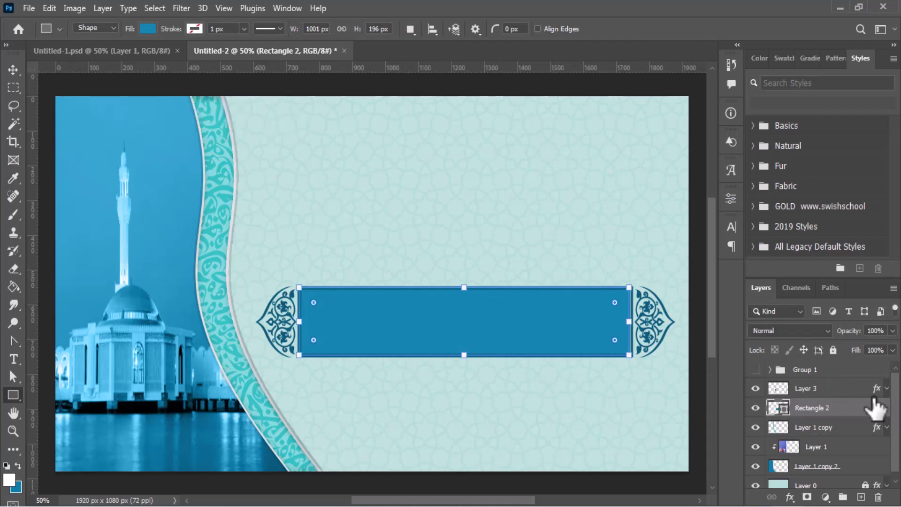
scroll(896, 432, down, 1)
scroll(896, 429, up, 1)
- Open the calligraphy image يس.png and place its Layer 1 in Untitled-2, above the blue rectangle in the design
click(13, 71)
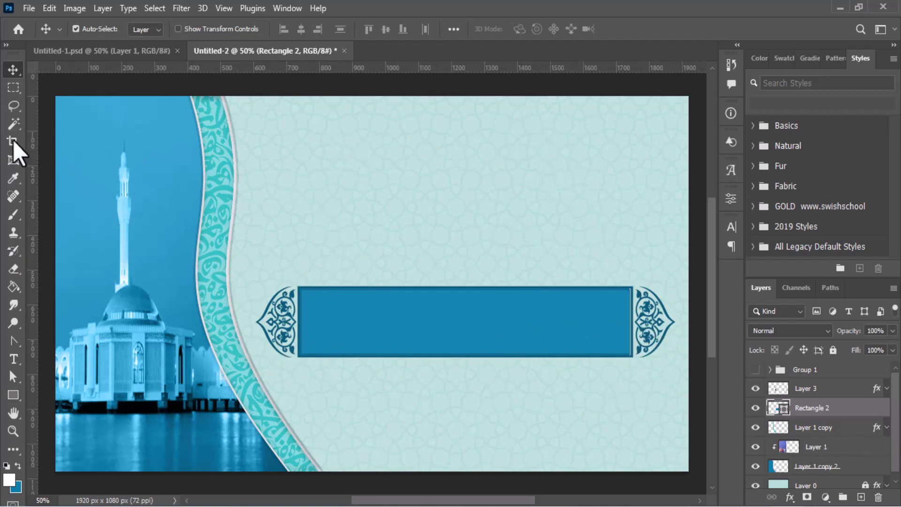
click(28, 8)
click(29, 8)
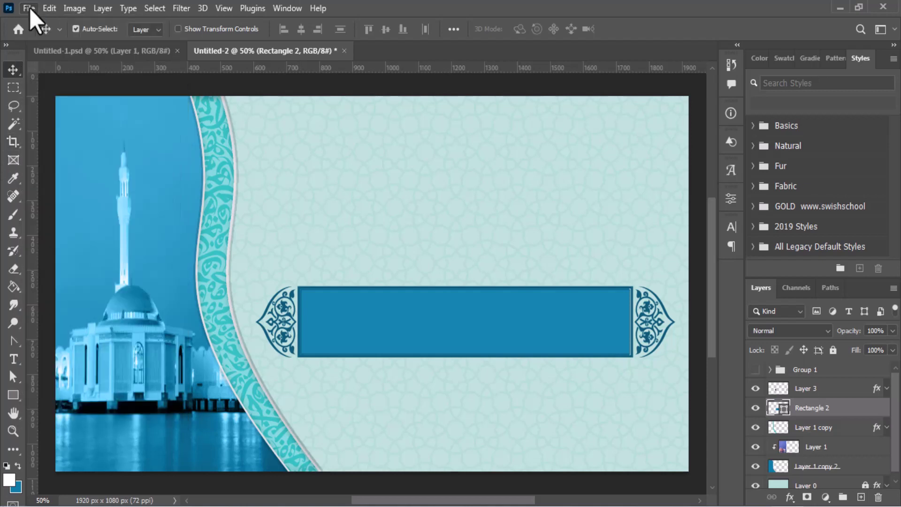
click(29, 8)
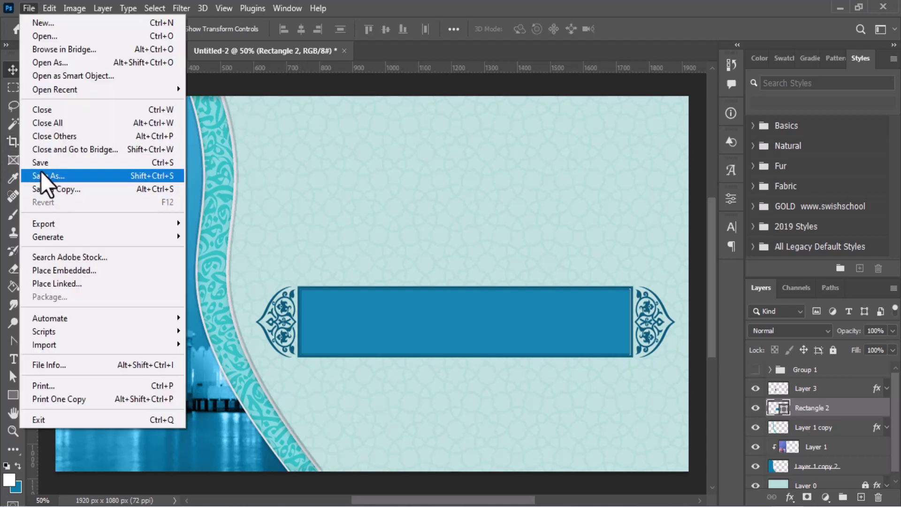
click(54, 37)
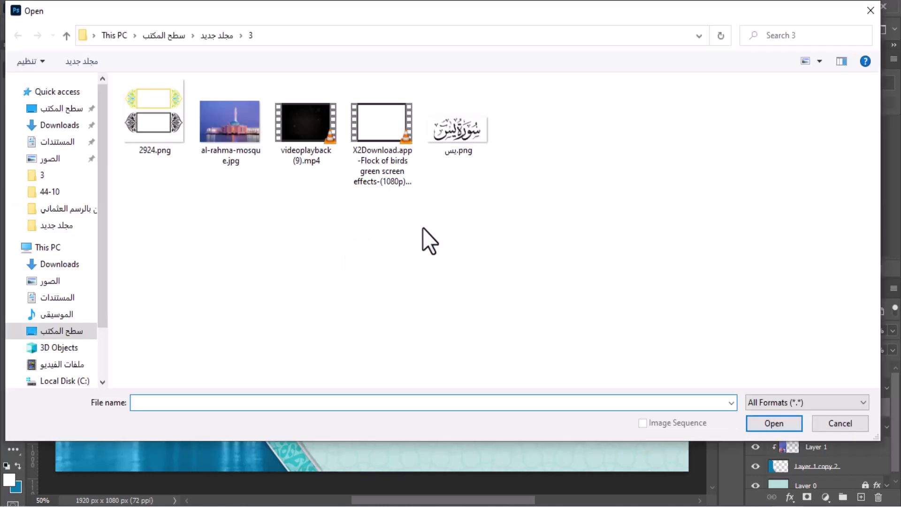
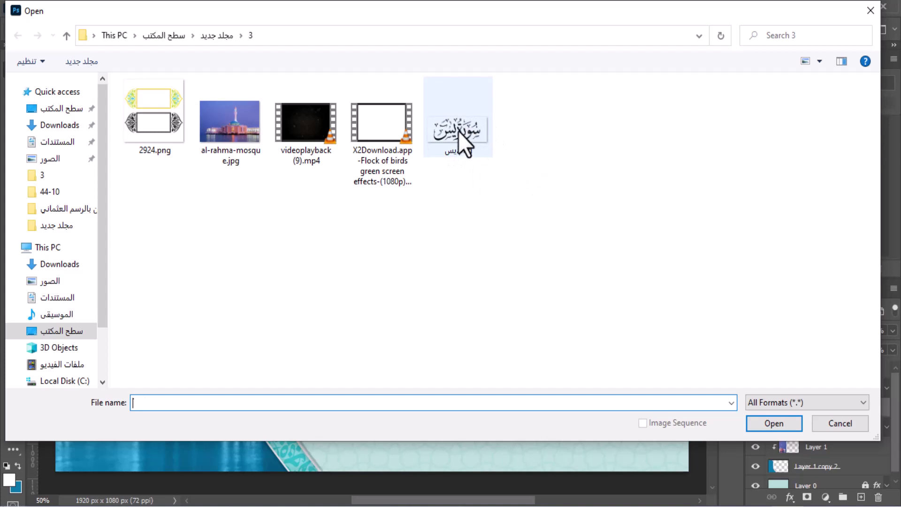
double_click(458, 131)
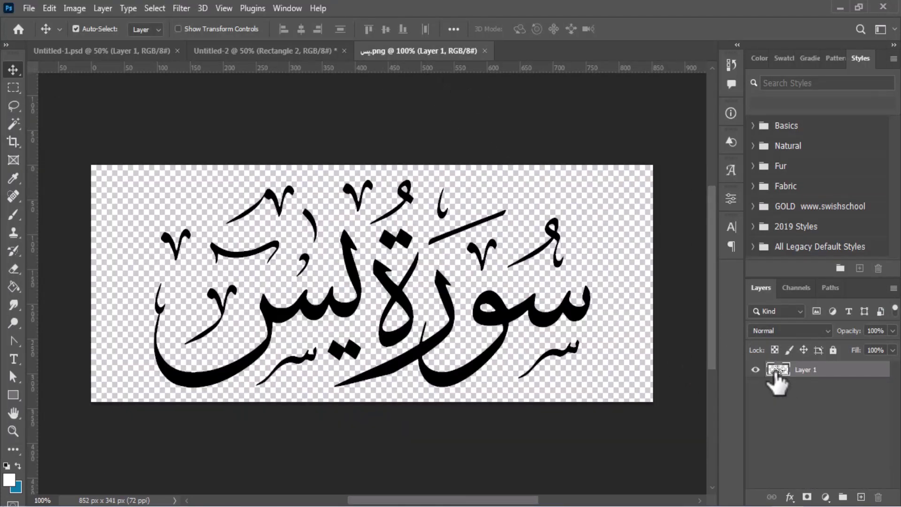
drag(775, 373, 453, 191)
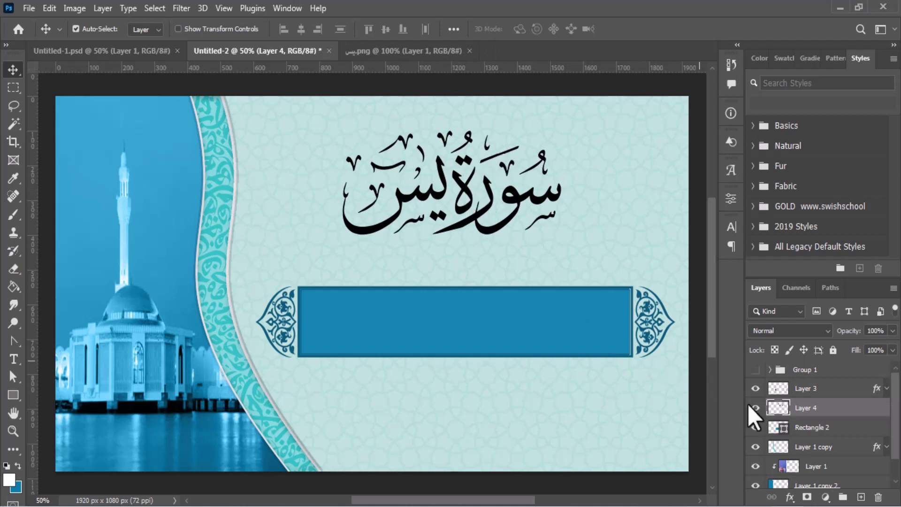
- Apply a Color Overlay of 05567c in Normal mode at 100% opacity to the calligraphy on Layer 4
double_click(804, 407)
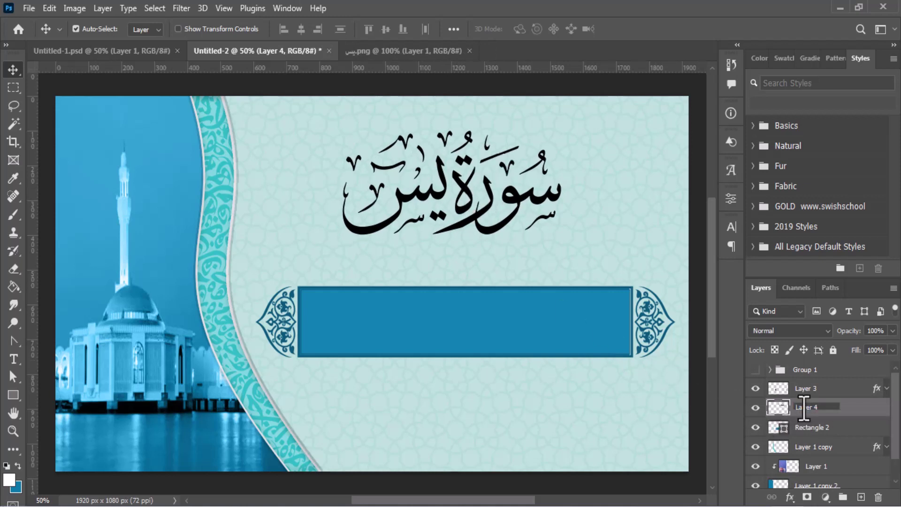
click(853, 416)
double_click(851, 417)
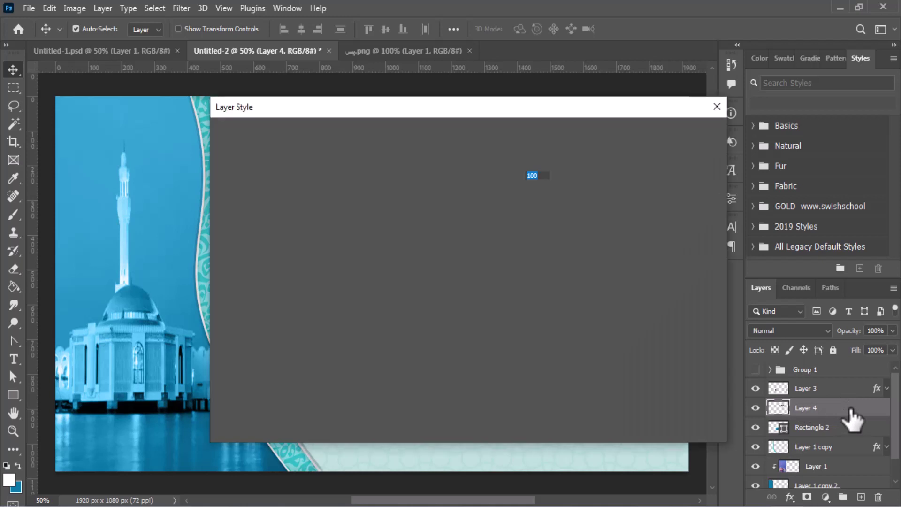
drag(289, 113, 542, 70)
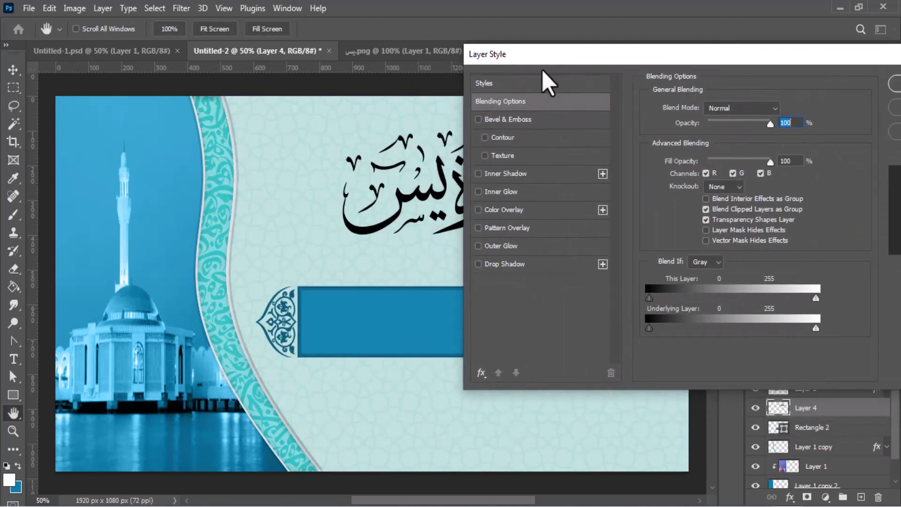
click(495, 211)
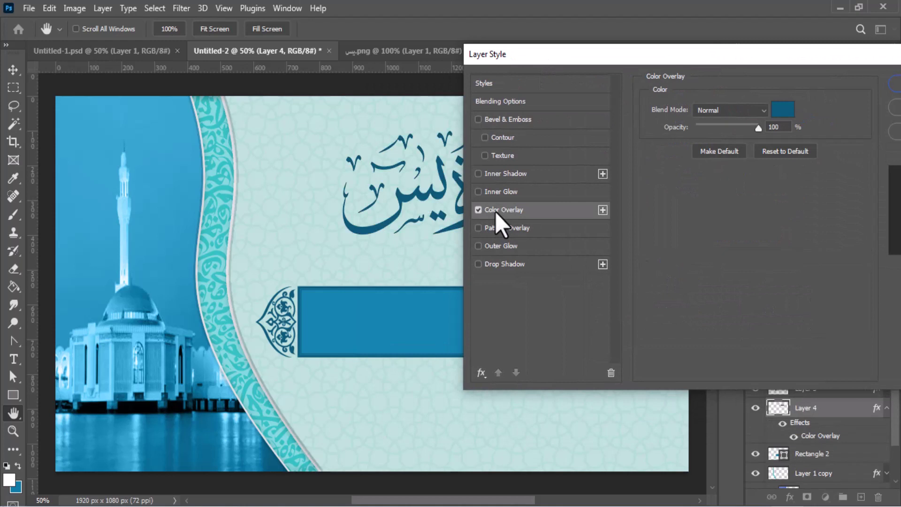
click(781, 110)
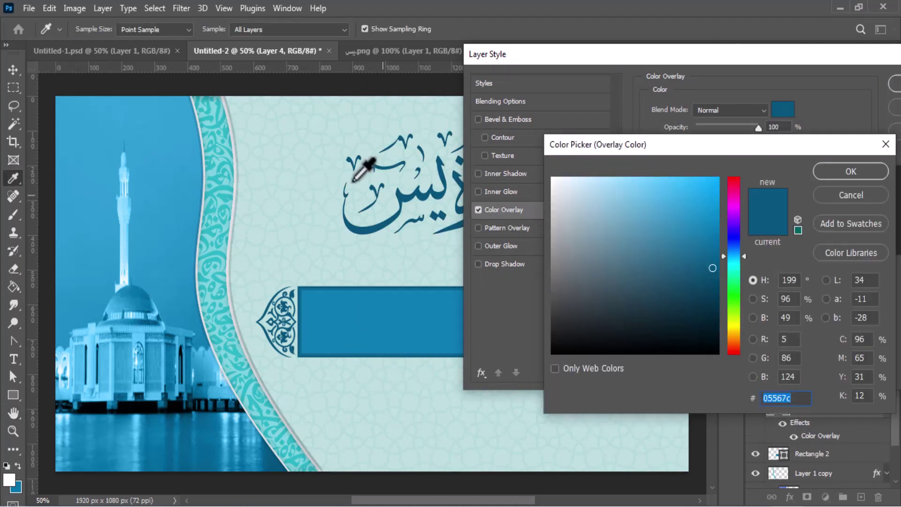
click(847, 171)
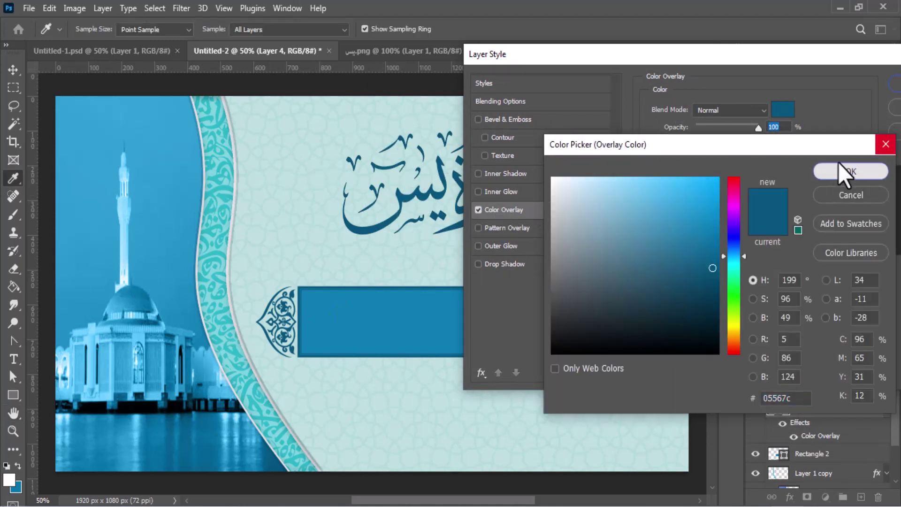
click(820, 108)
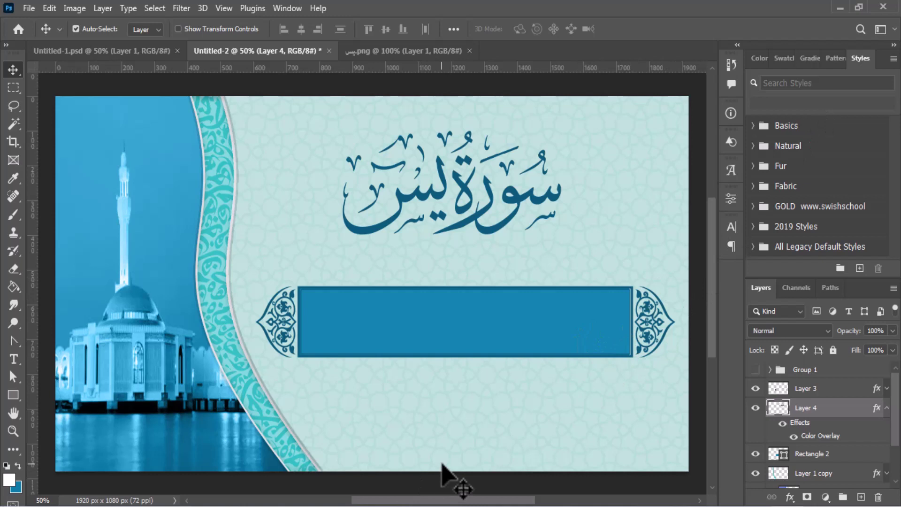
- Add a paragraph text box beneath the ornamental frame containing "الشيخ / سعود الشريم"
right_click(13, 359)
click(46, 359)
drag(322, 383, 629, 434)
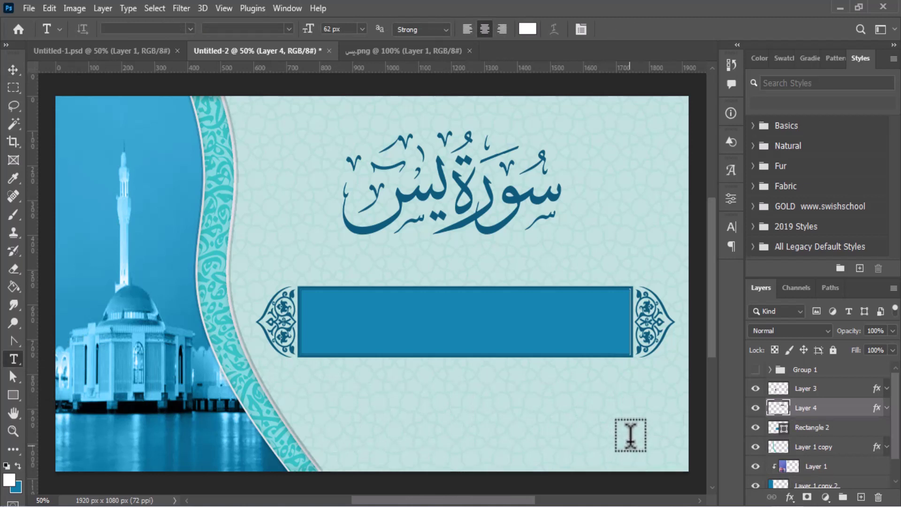
key(BackSpace)
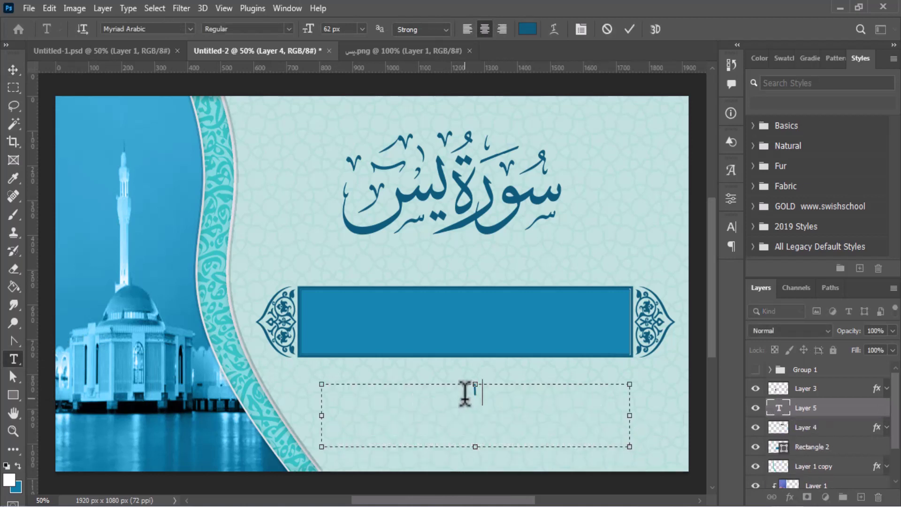
text(الشيخ / )
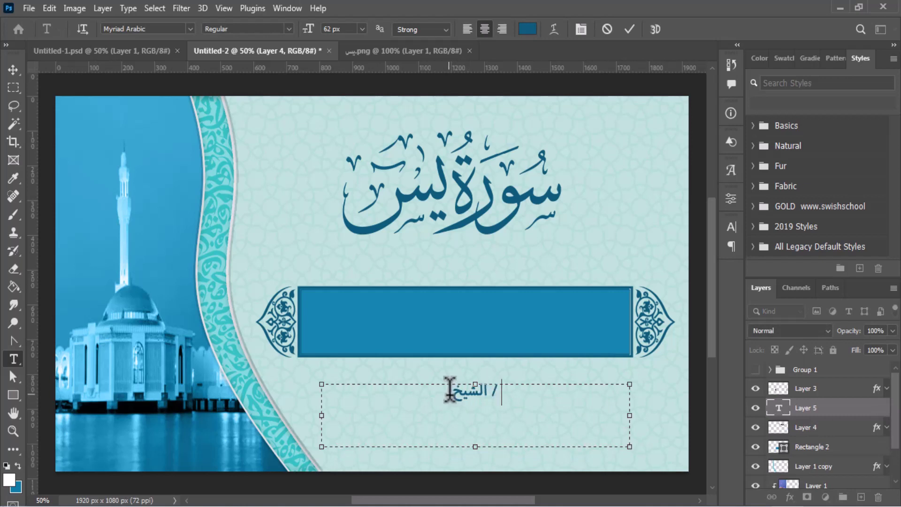
text(م)
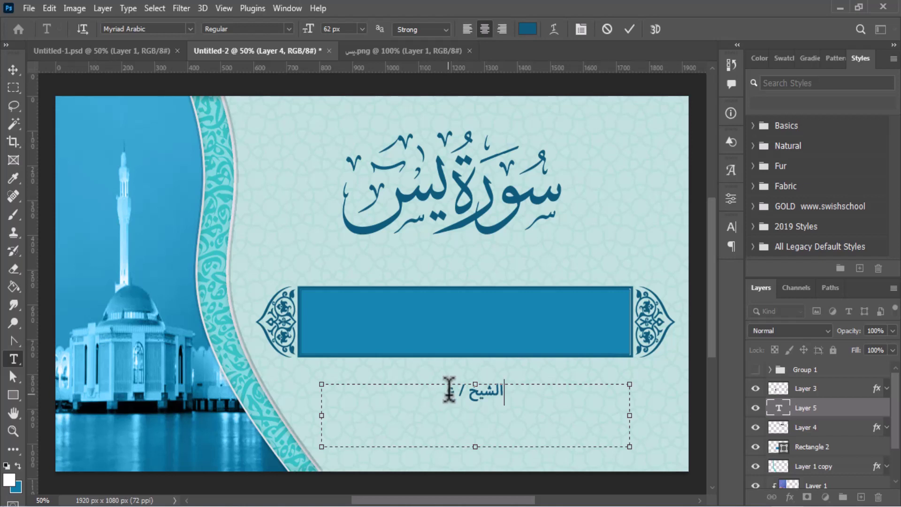
key(BackSpace)
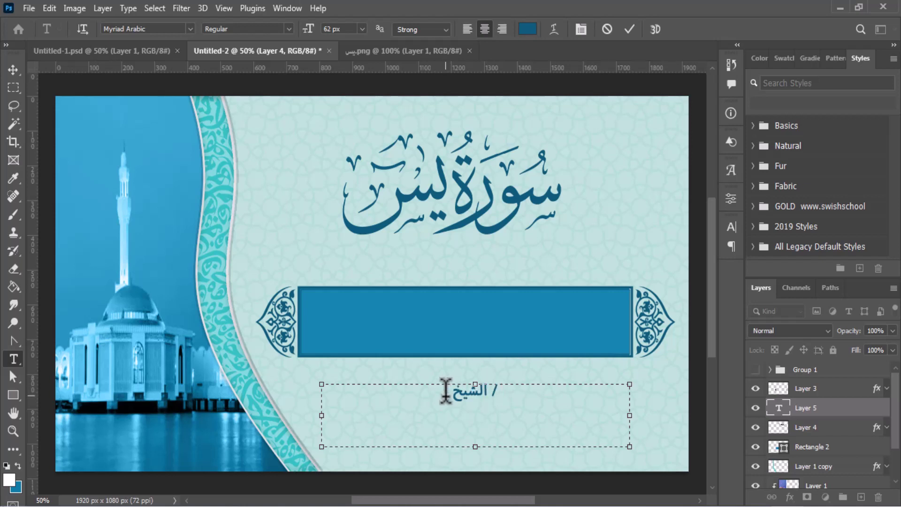
text(سعيد)
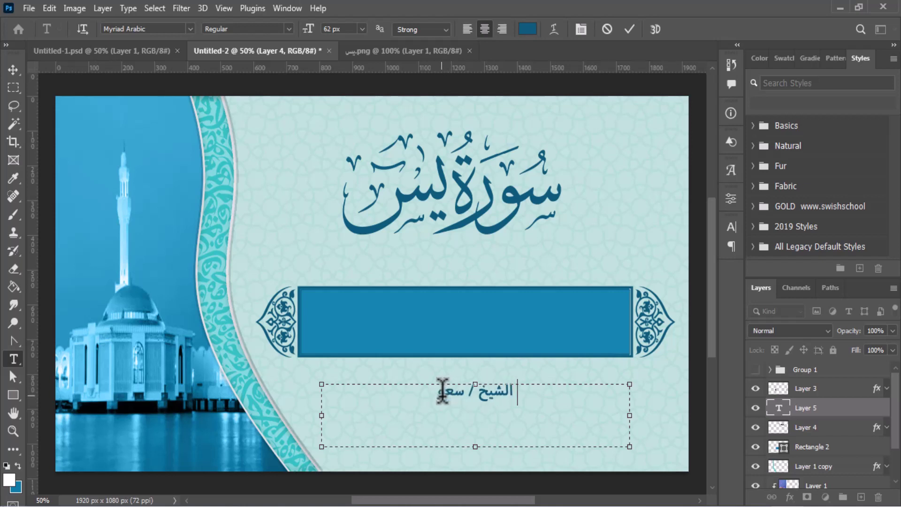
text( الش)
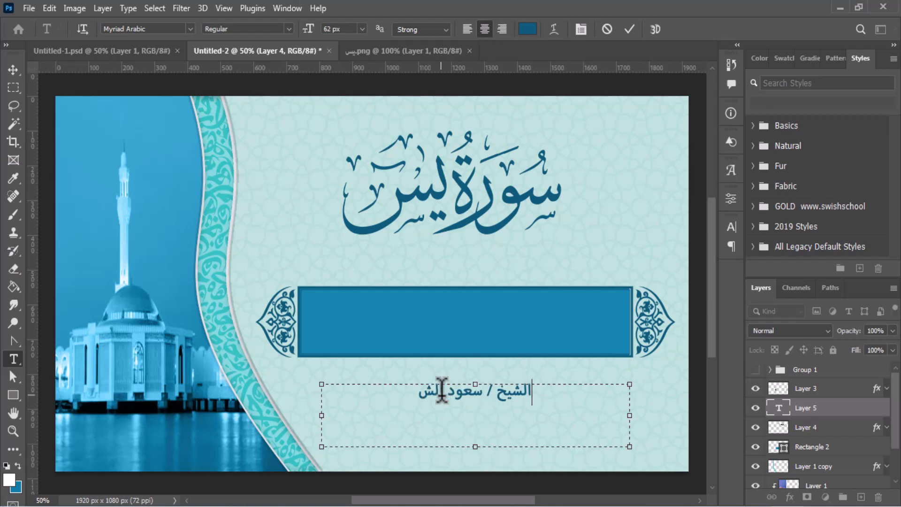
text(ريم)
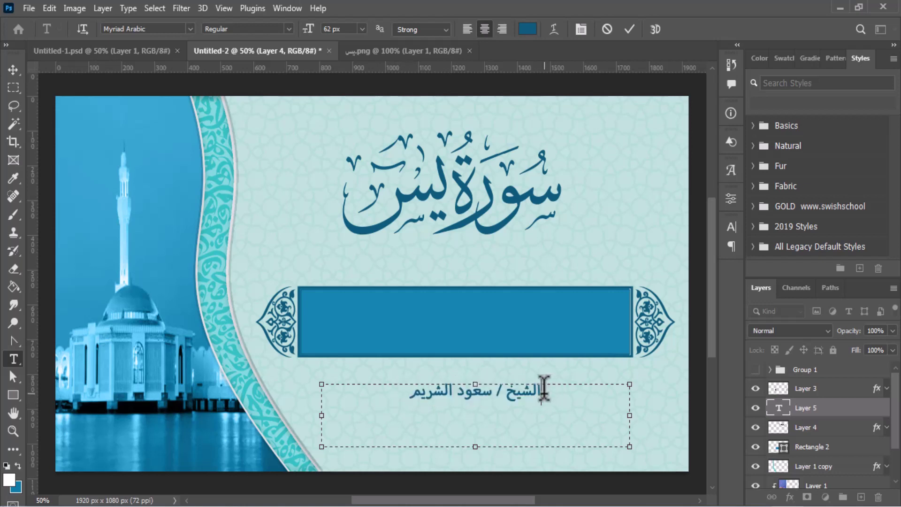
- Set the entire text line under the frame in the favorite font Tajawal Regular at 65 px
key(ctrl+a)
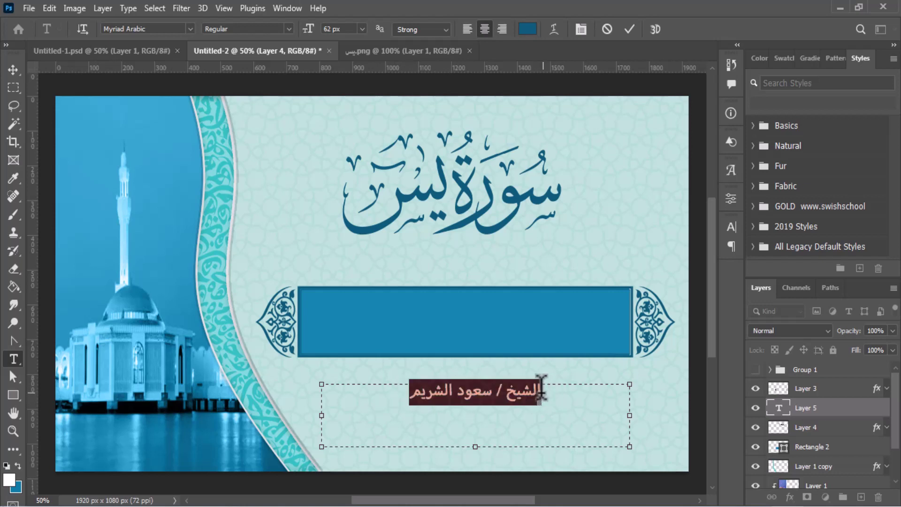
click(731, 225)
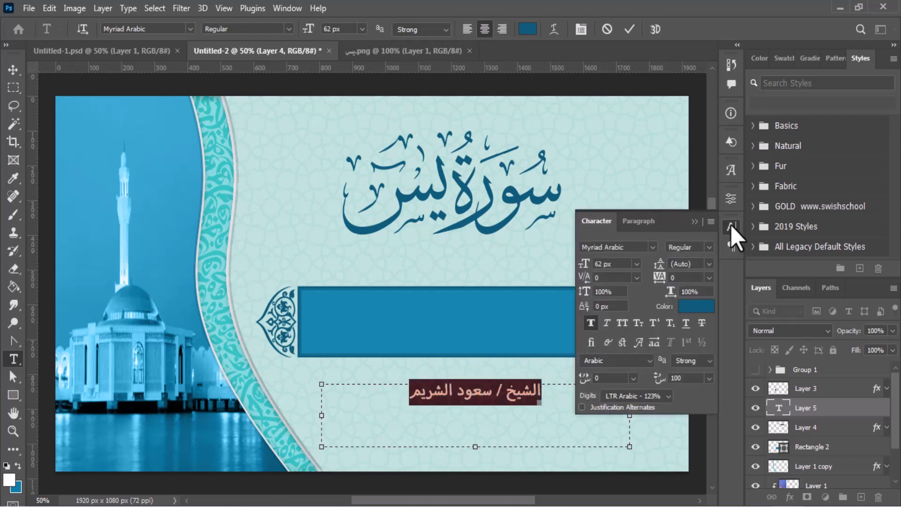
click(652, 246)
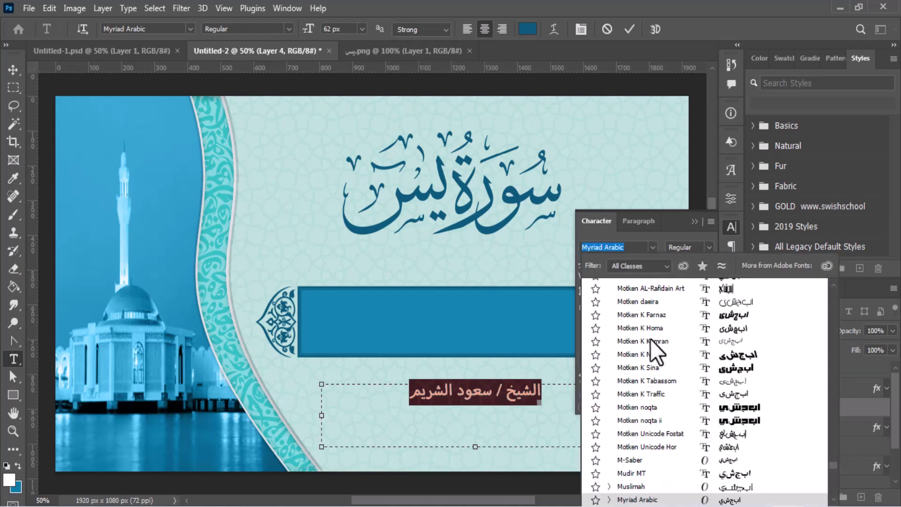
click(651, 392)
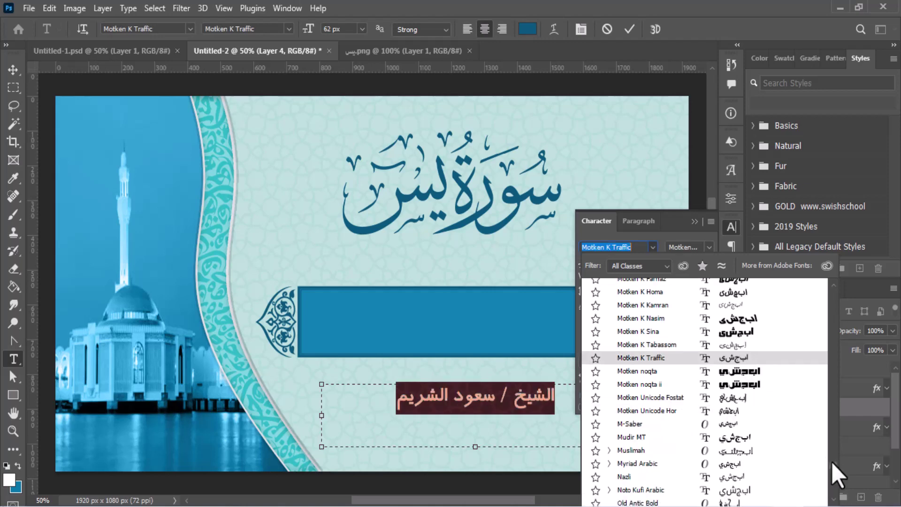
drag(833, 457, 830, 292)
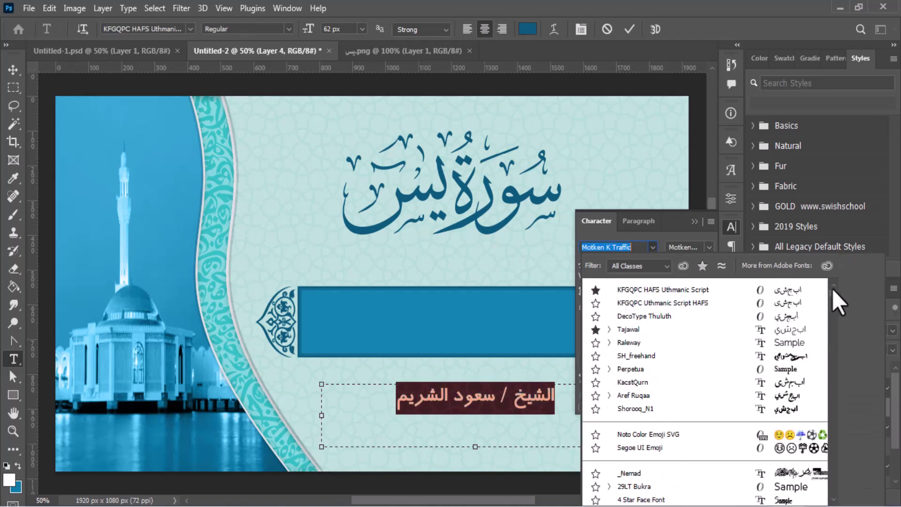
scroll(833, 289, down, 20)
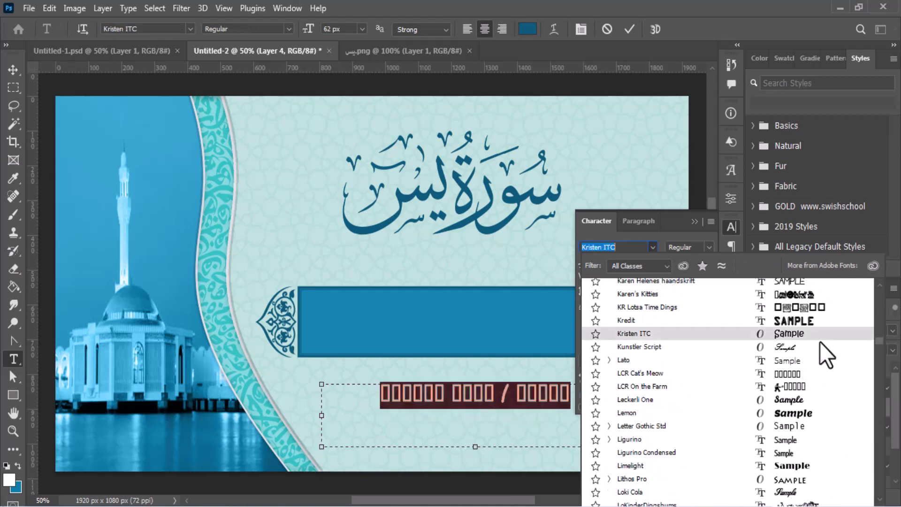
scroll(827, 350, up, 20)
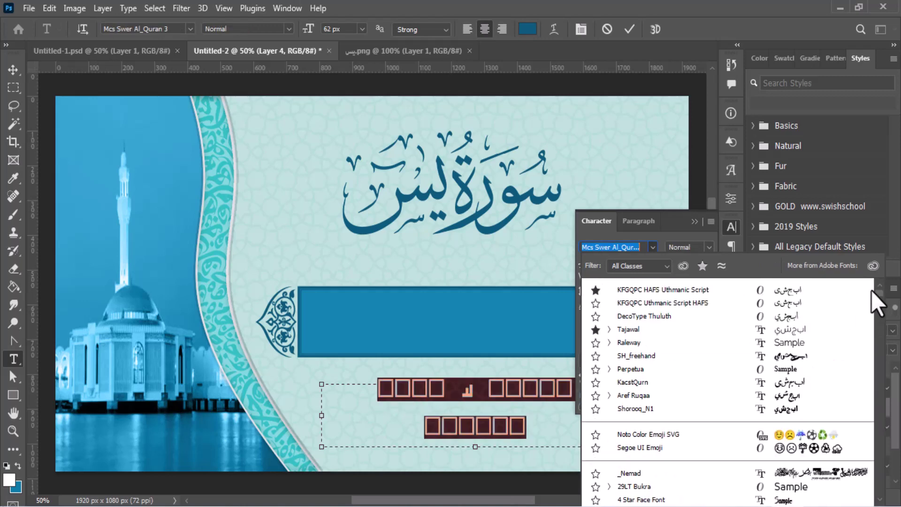
drag(871, 292, 872, 298)
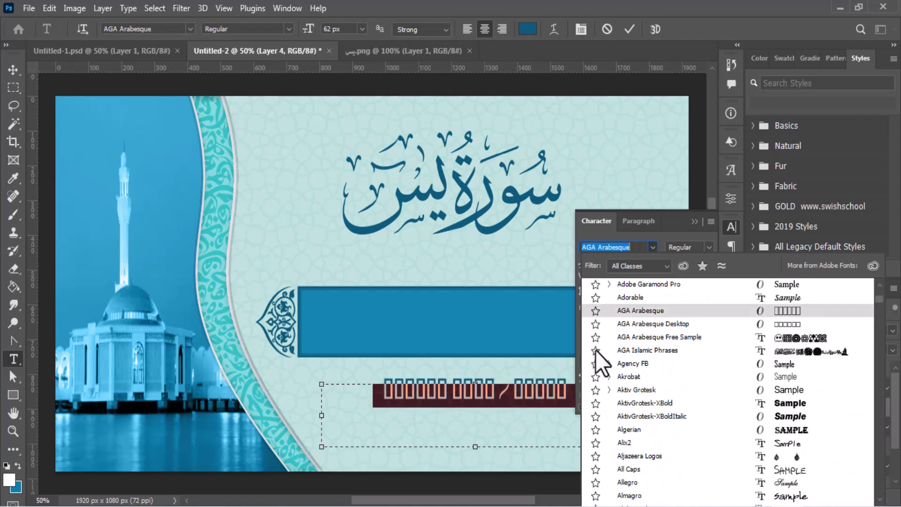
drag(878, 300, 884, 278)
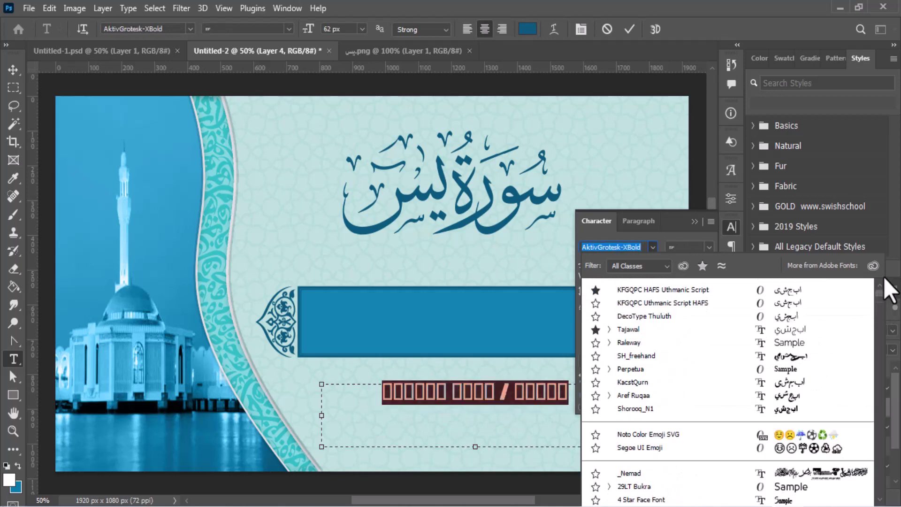
click(701, 266)
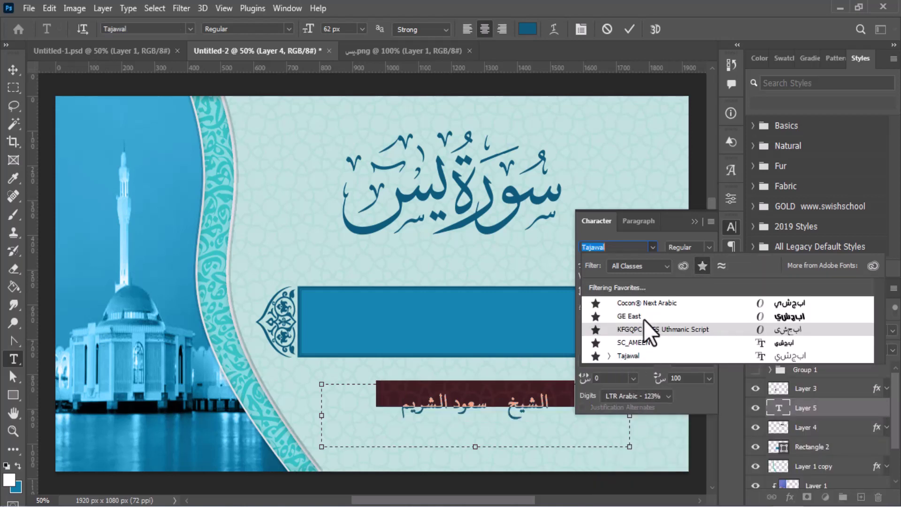
click(629, 356)
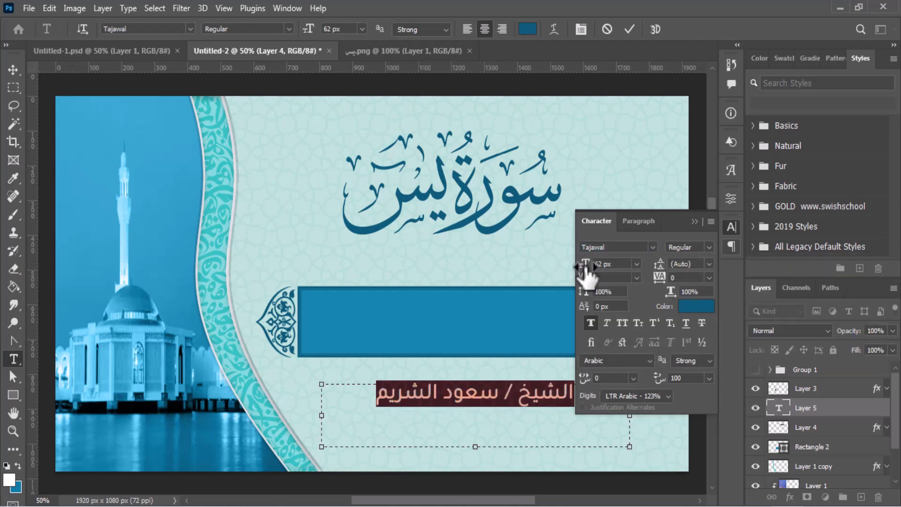
drag(586, 270, 587, 269)
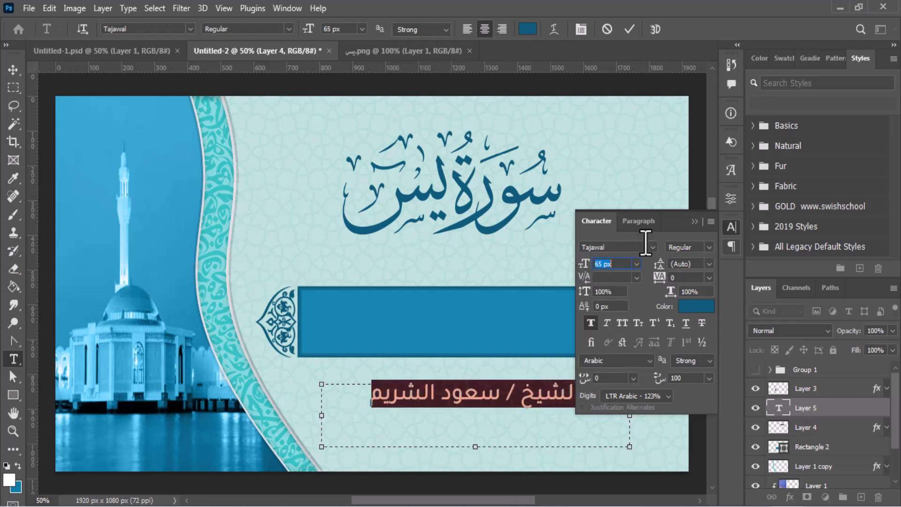
- Set the reciter's name text to Medium weight and move it slightly lower beneath the blue verse box
click(694, 222)
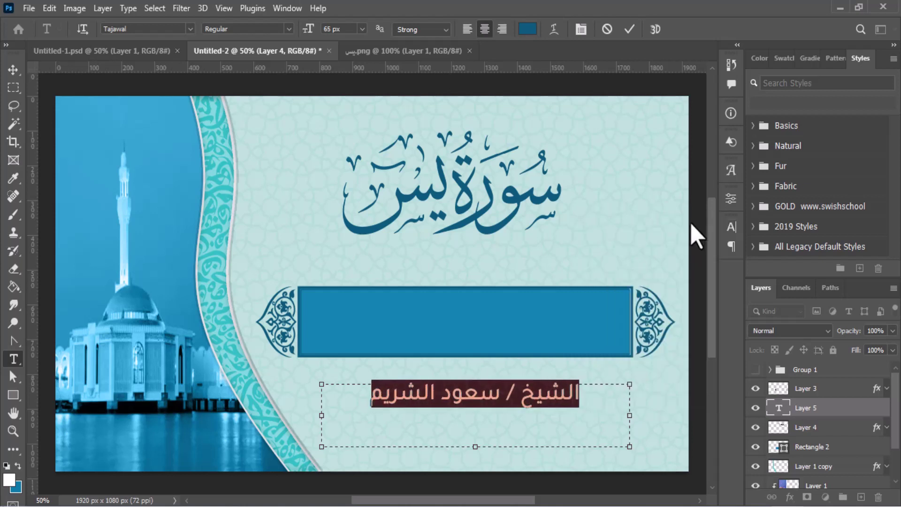
click(840, 413)
double_click(778, 407)
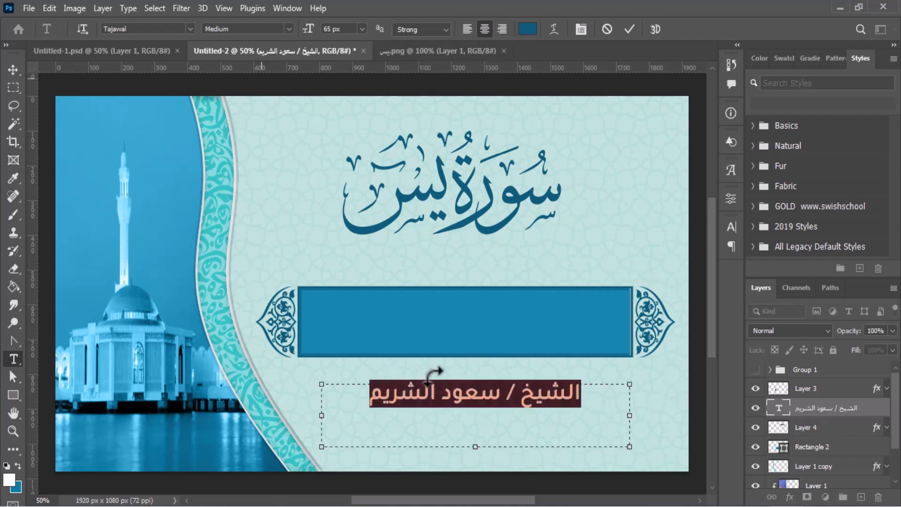
click(14, 69)
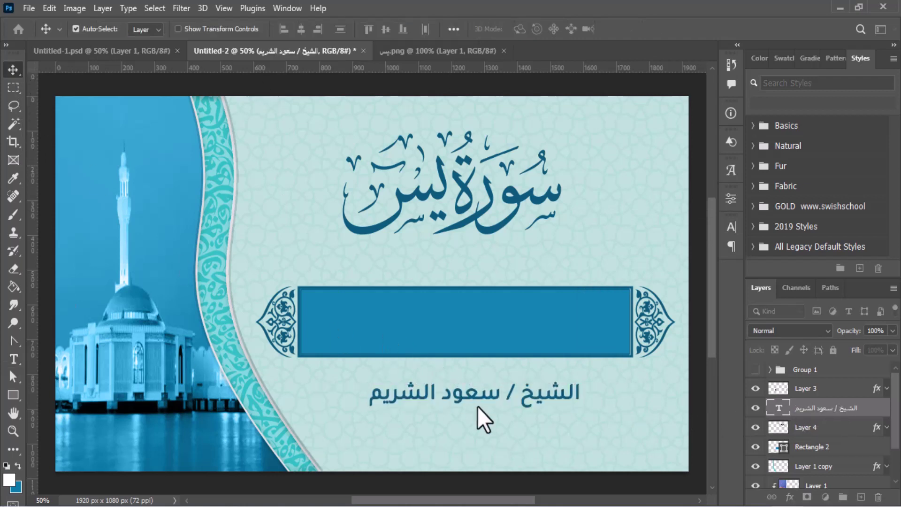
drag(461, 400, 453, 416)
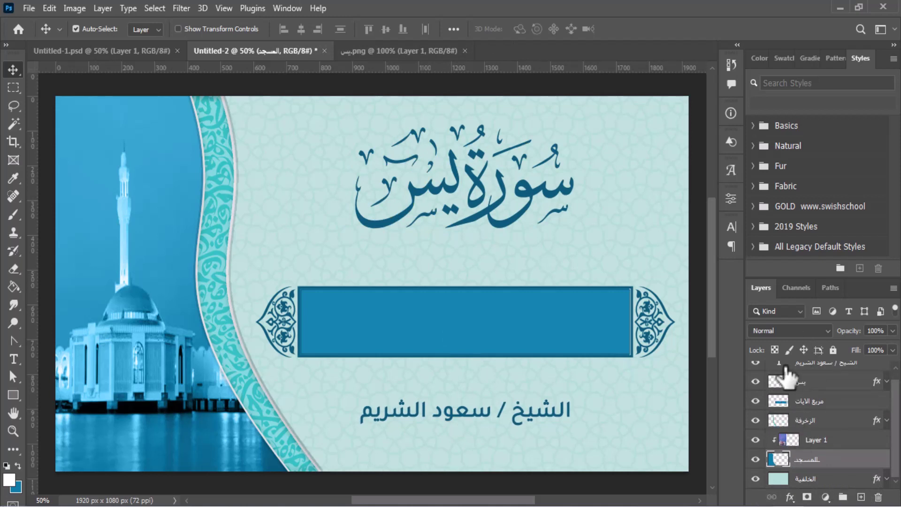
- Hide all layers above the الخلفية background layer and select that background layer
scroll(894, 403, up, 1)
scroll(896, 408, down, 1)
drag(897, 411, 898, 390)
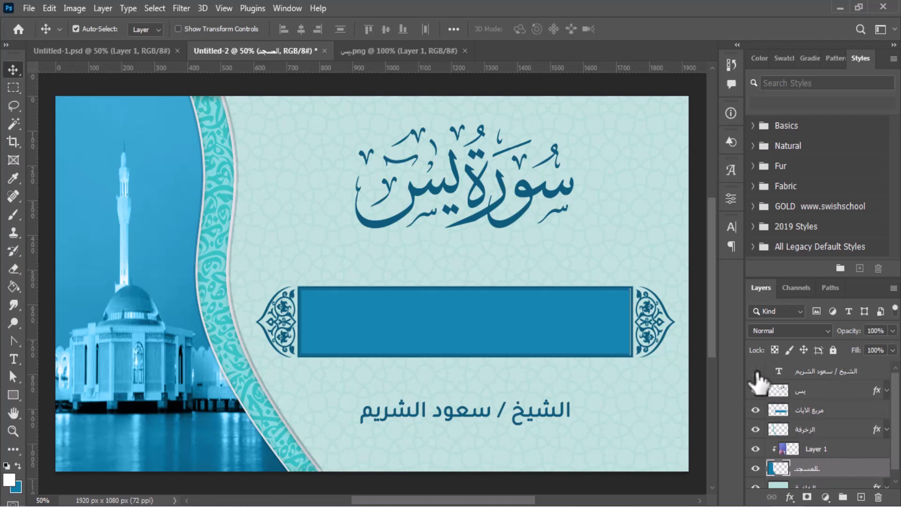
drag(754, 371, 760, 472)
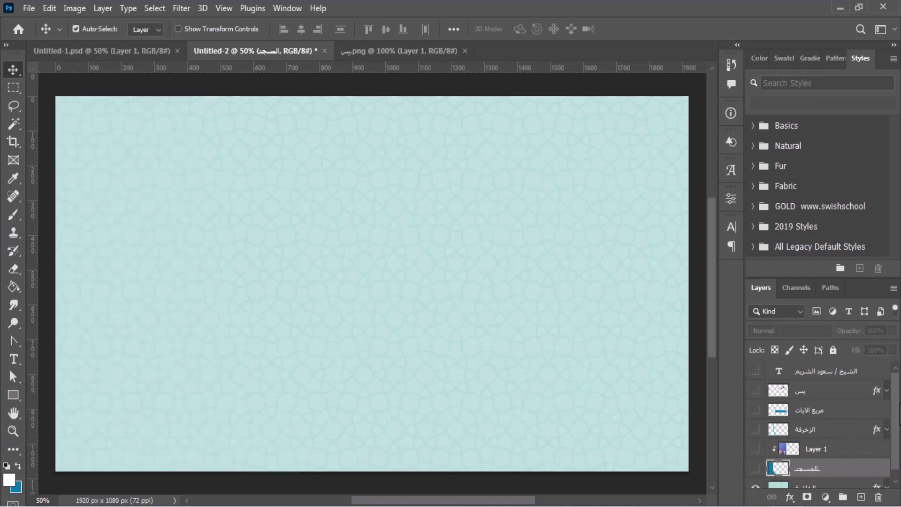
scroll(841, 429, down, 1)
click(814, 481)
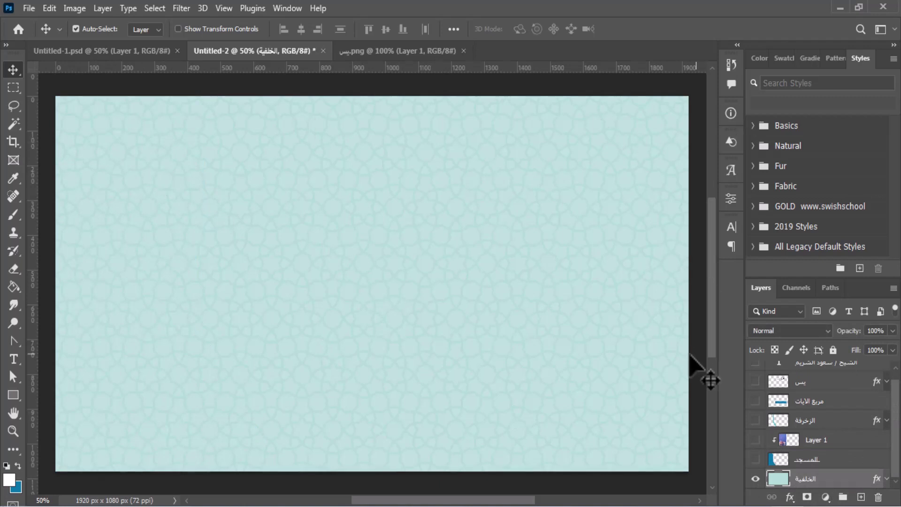
- Quick-export the patterned background alone as Untitled-2.png into folder 3
click(26, 9)
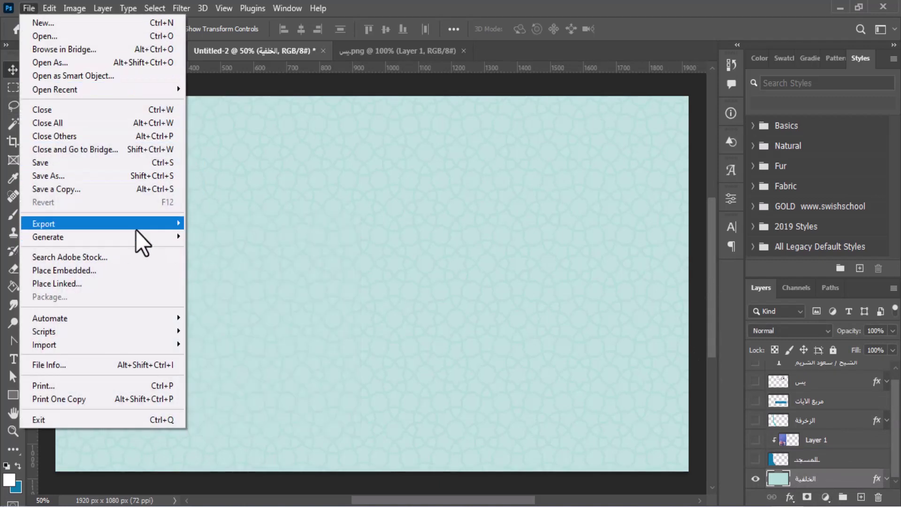
mouse_move(61, 227)
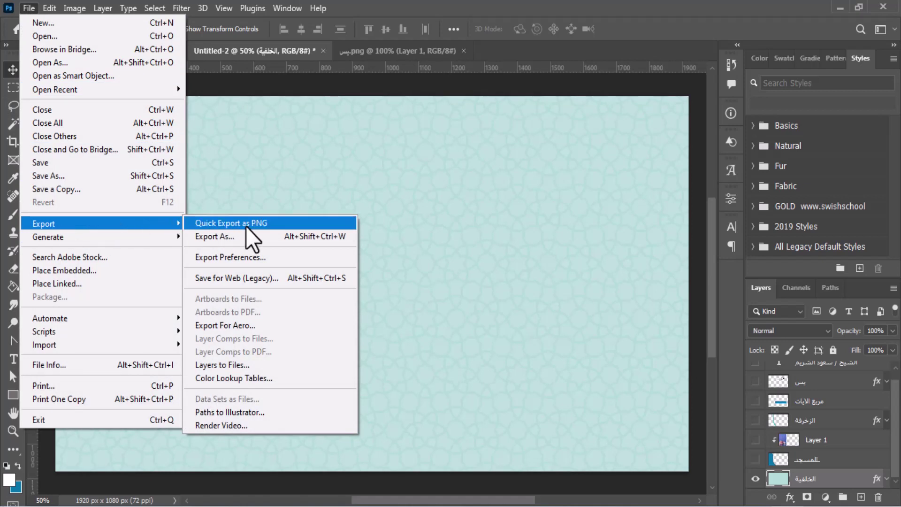
click(276, 222)
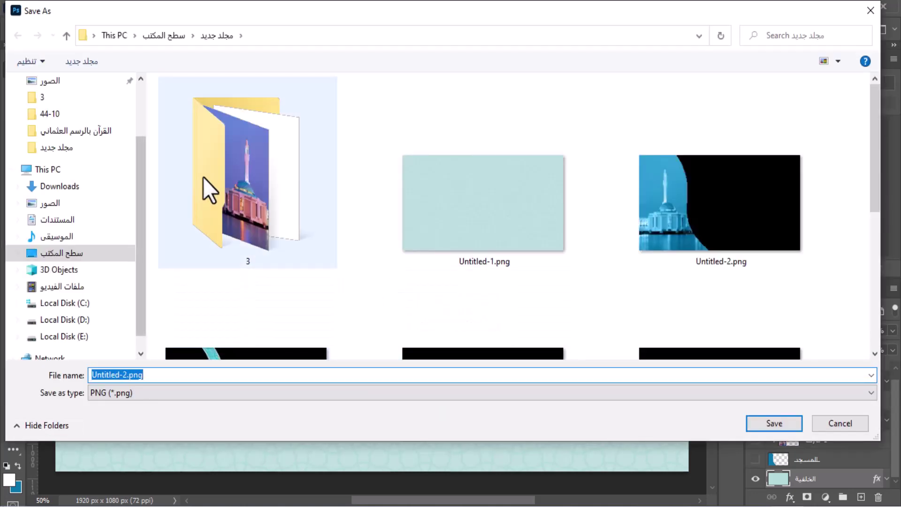
double_click(212, 165)
click(757, 425)
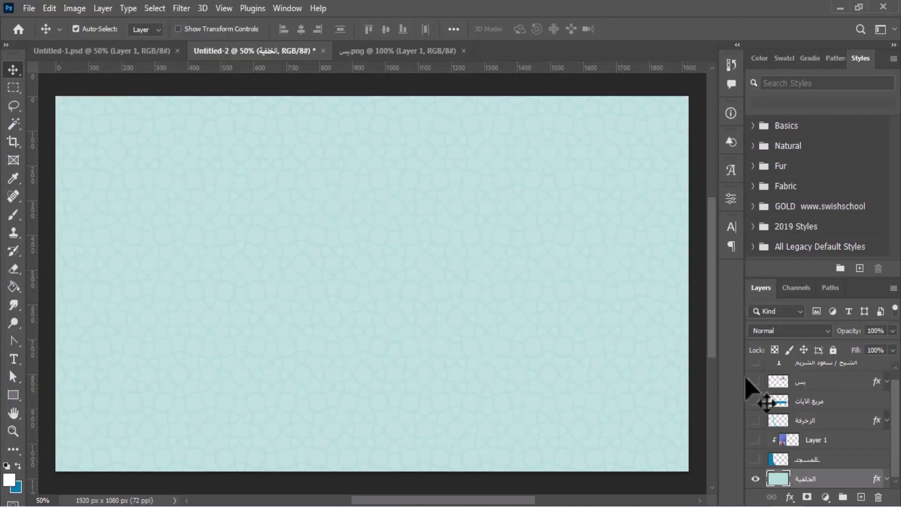
- Hide the background layer and show the mosque shape layer together with its clipped photo, Layer 1
click(755, 478)
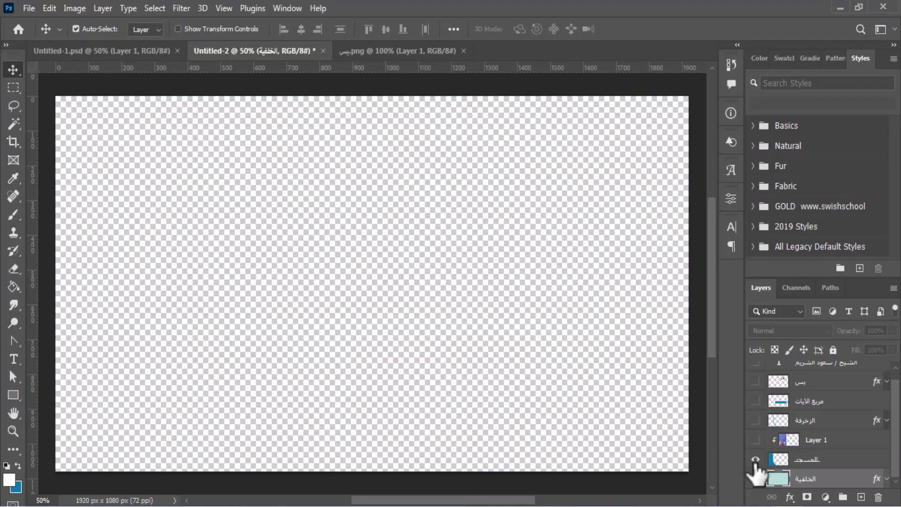
click(755, 459)
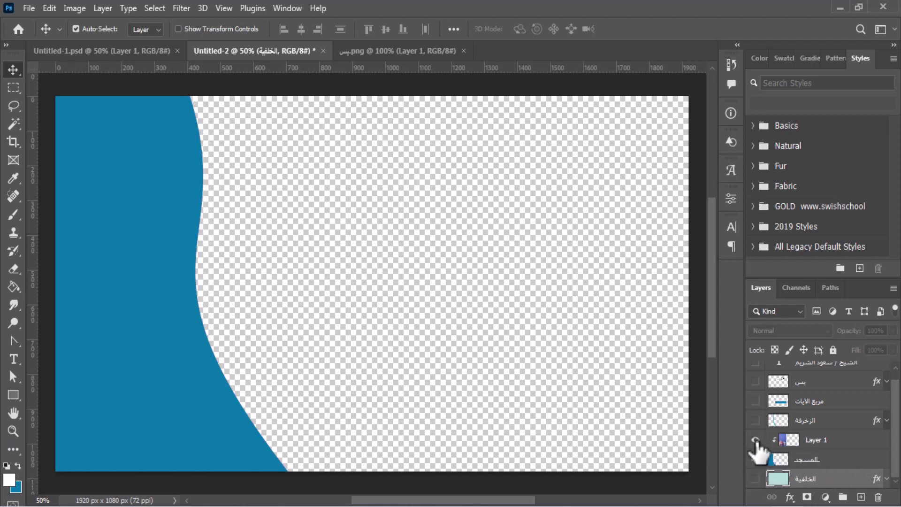
click(755, 440)
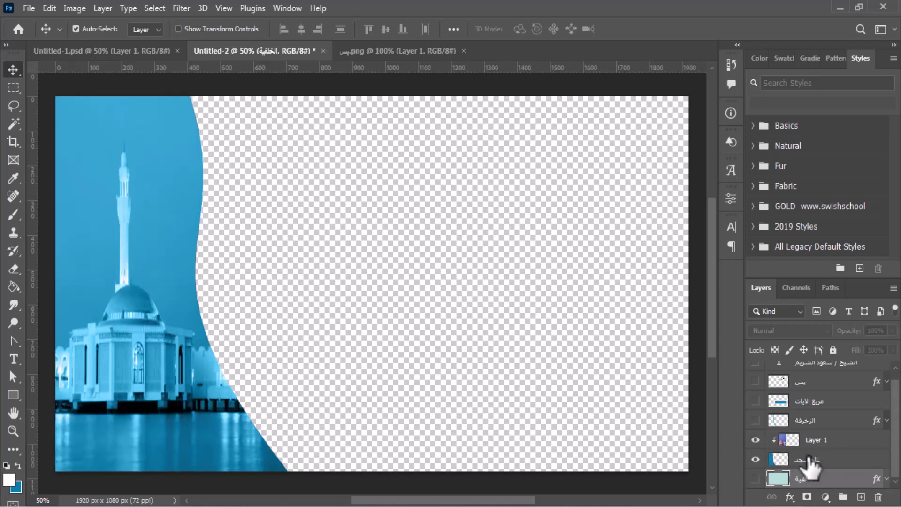
- Quick-export the mosque artwork as Untitled-3.png in folder 3
click(28, 8)
mouse_move(134, 224)
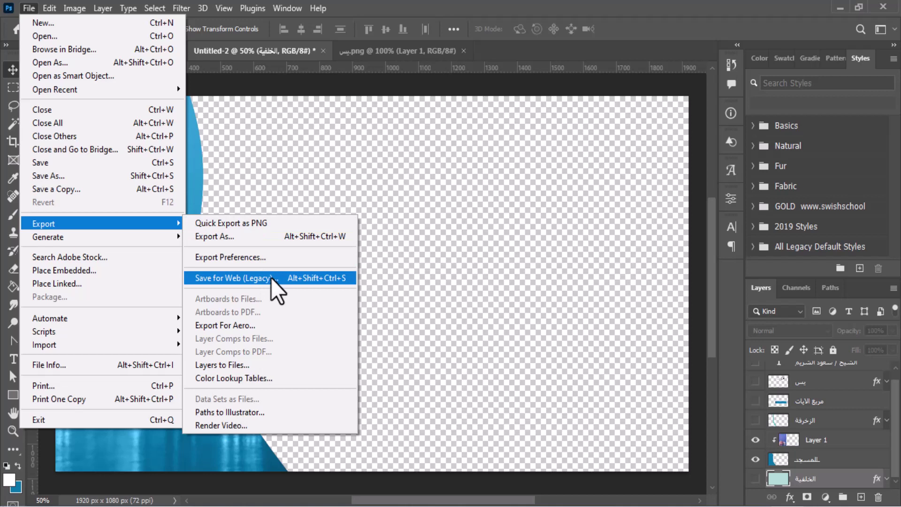
click(288, 223)
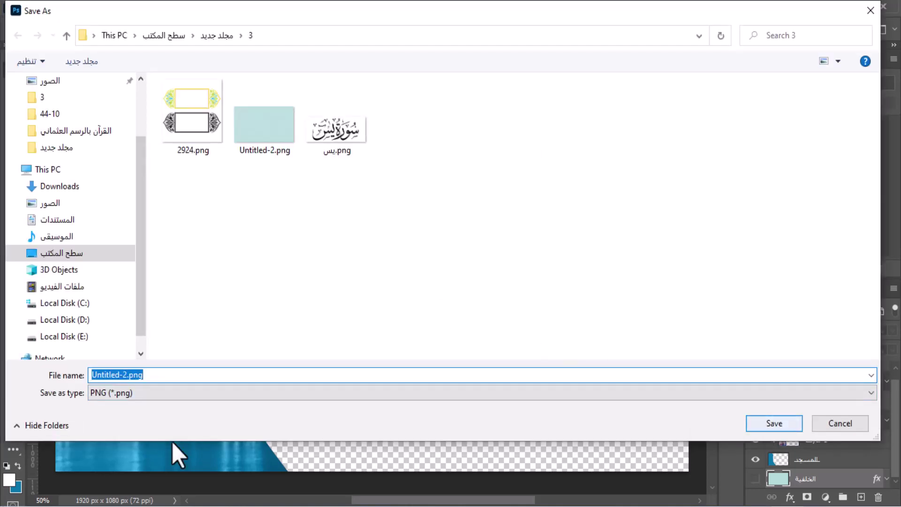
click(123, 374)
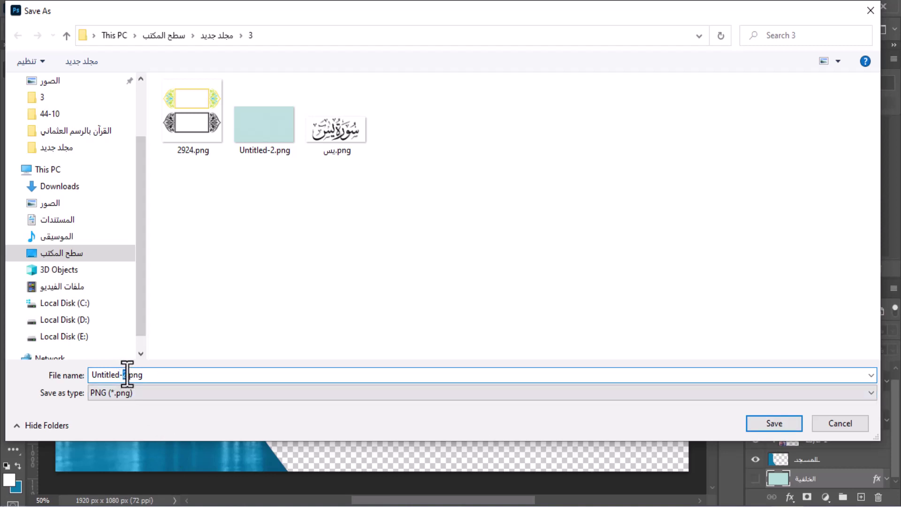
text(3)
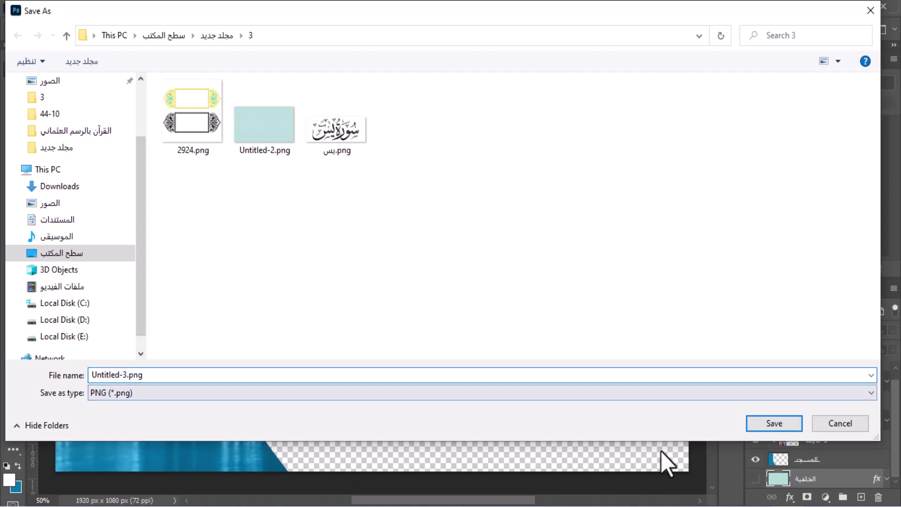
click(754, 424)
- Hide the mosque shape and Layer 1, and show only the selected الزخرفة ornament layer
click(756, 439)
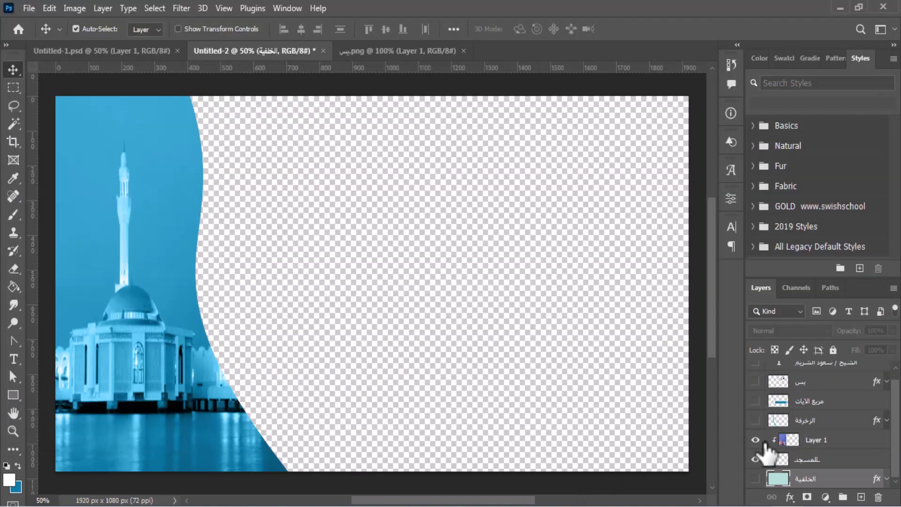
click(755, 459)
click(756, 459)
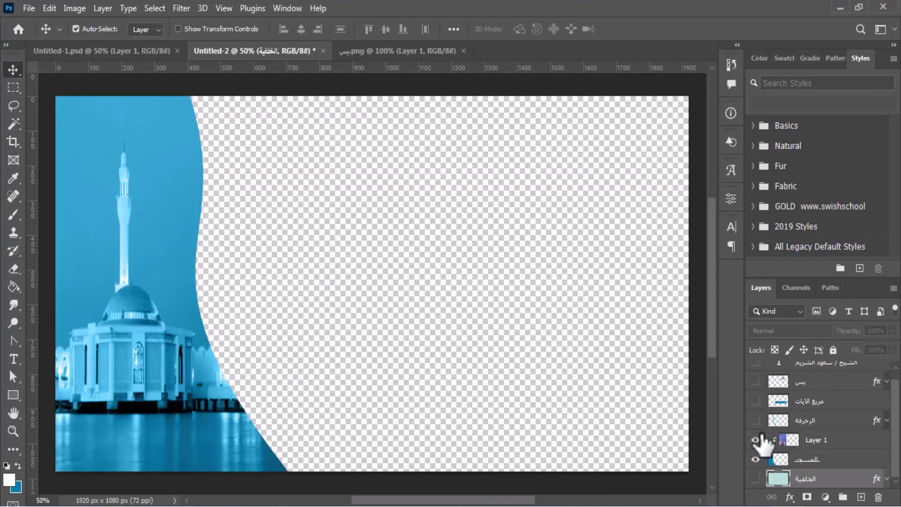
click(755, 440)
click(755, 459)
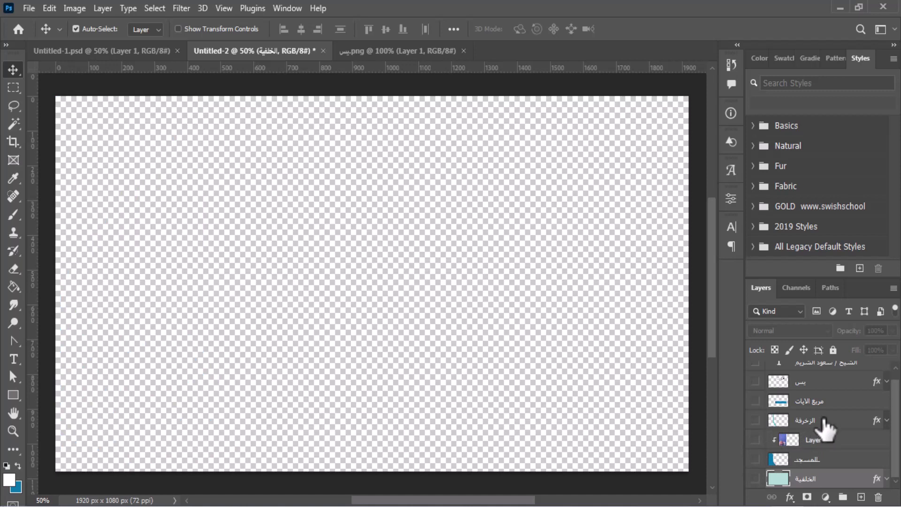
click(827, 422)
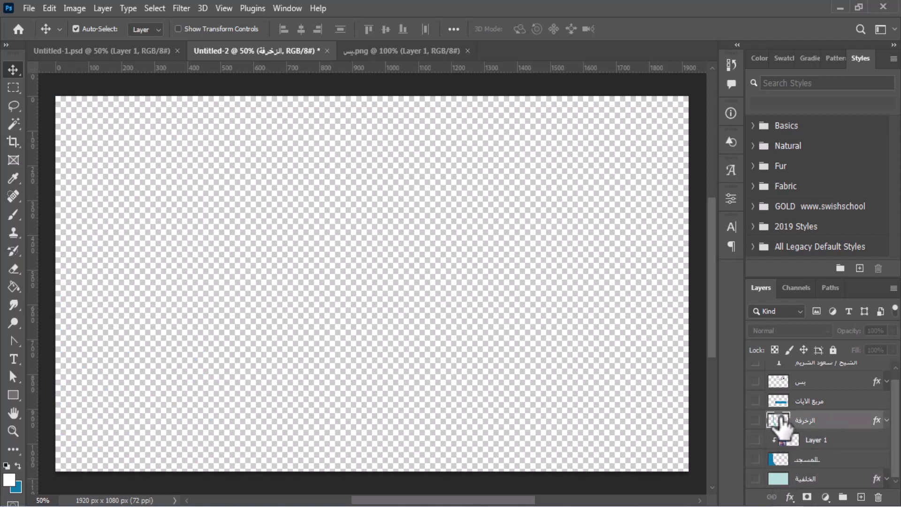
click(755, 419)
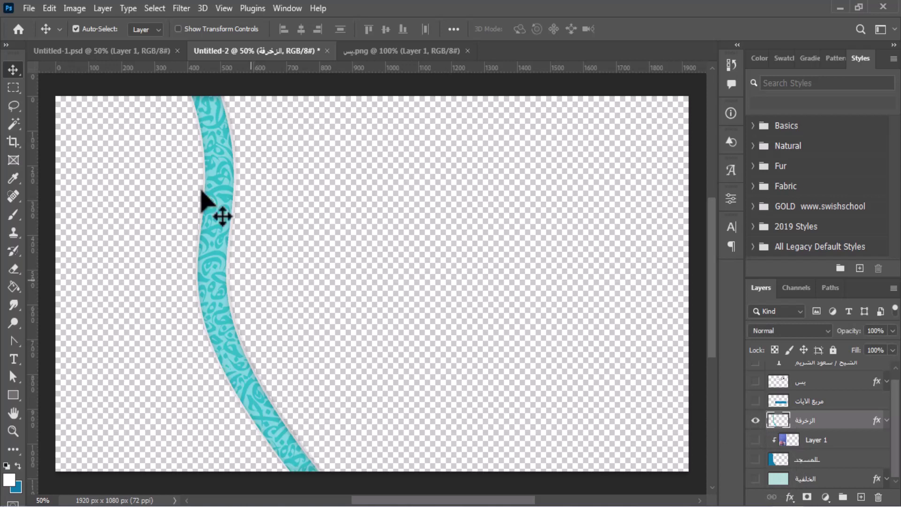
- Quick-export the curved ornament band as Untitled-4.png in folder 3
click(29, 8)
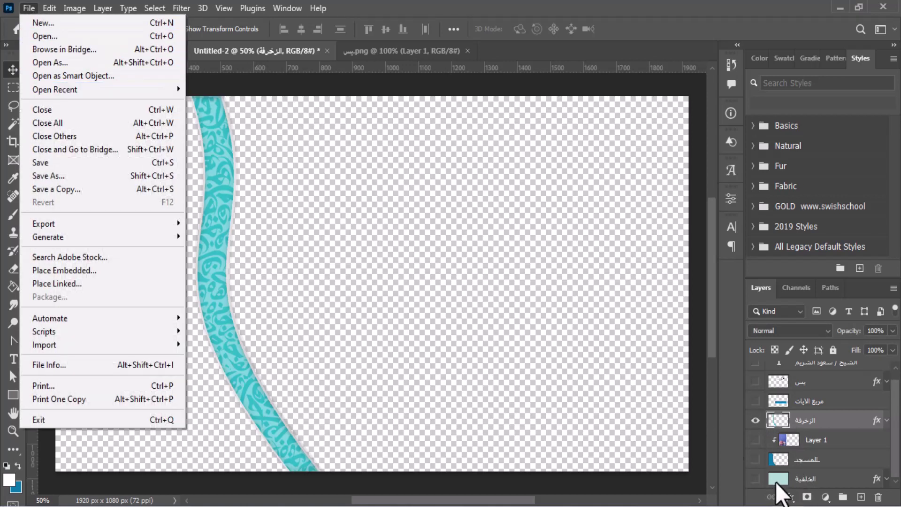
mouse_move(125, 225)
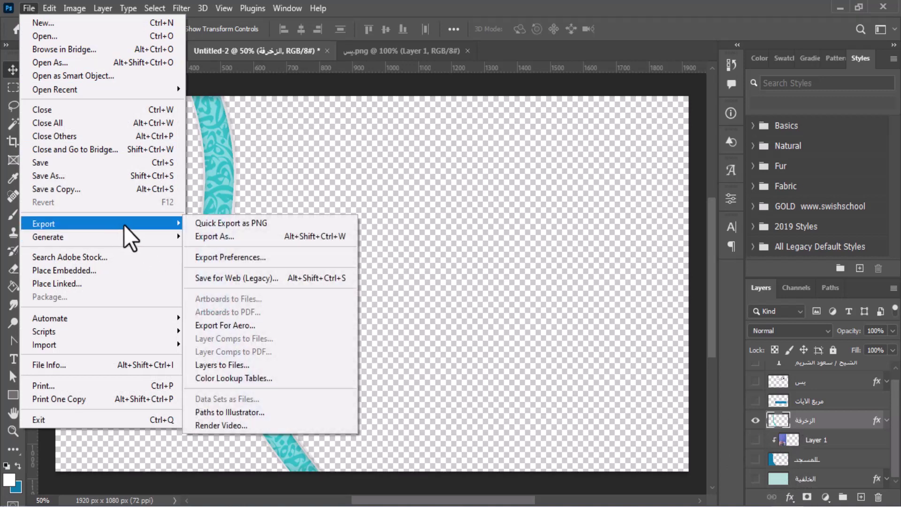
click(212, 221)
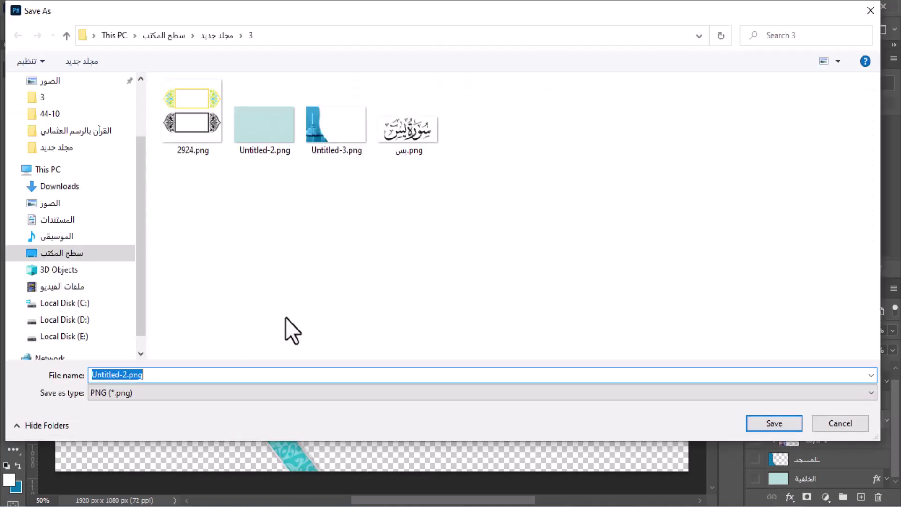
click(125, 375)
text(4)
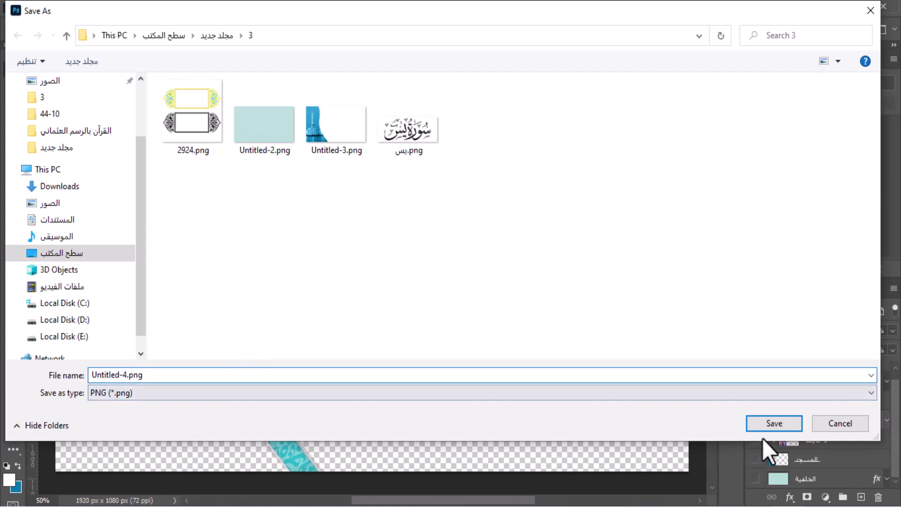
click(774, 424)
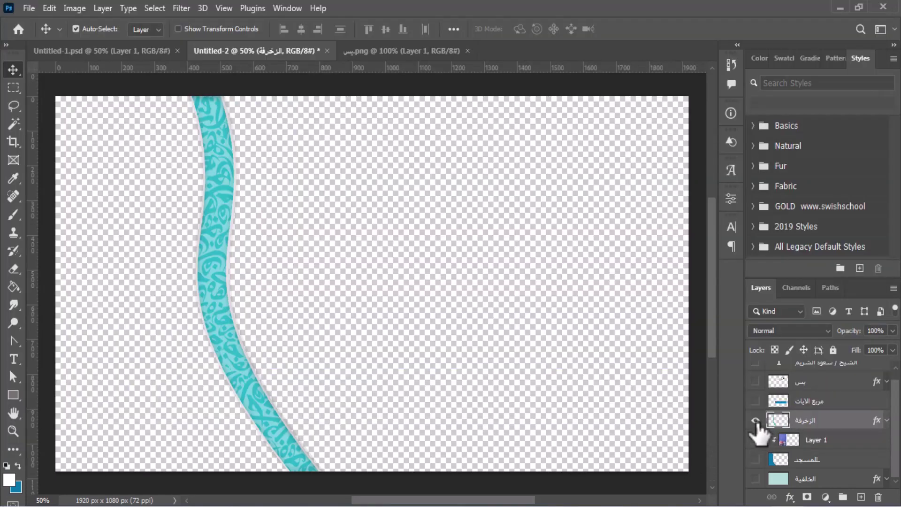
- Hide the ornament layer, and show and select the مربع الايات verse box layer
click(755, 420)
click(755, 401)
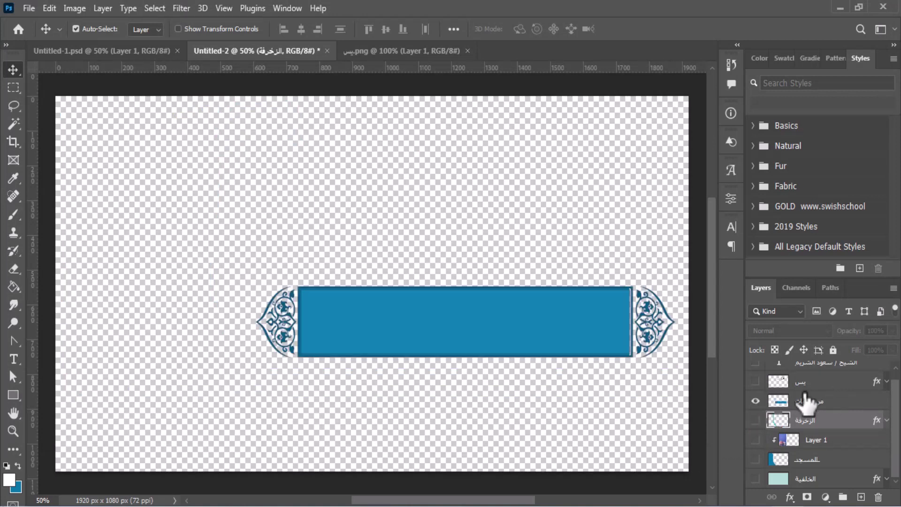
click(824, 402)
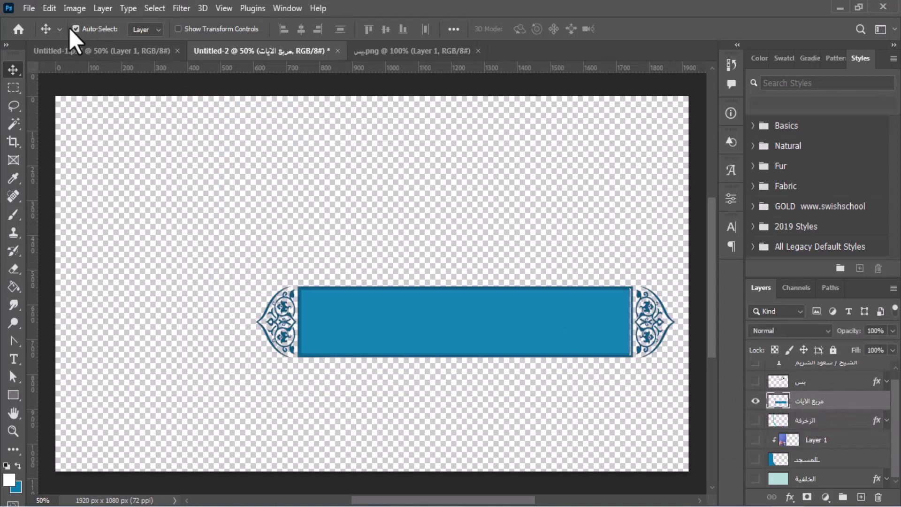
- Quick-export the blue verse box with its side ornaments as Untitled-5.png in folder 3
click(29, 8)
mouse_move(136, 226)
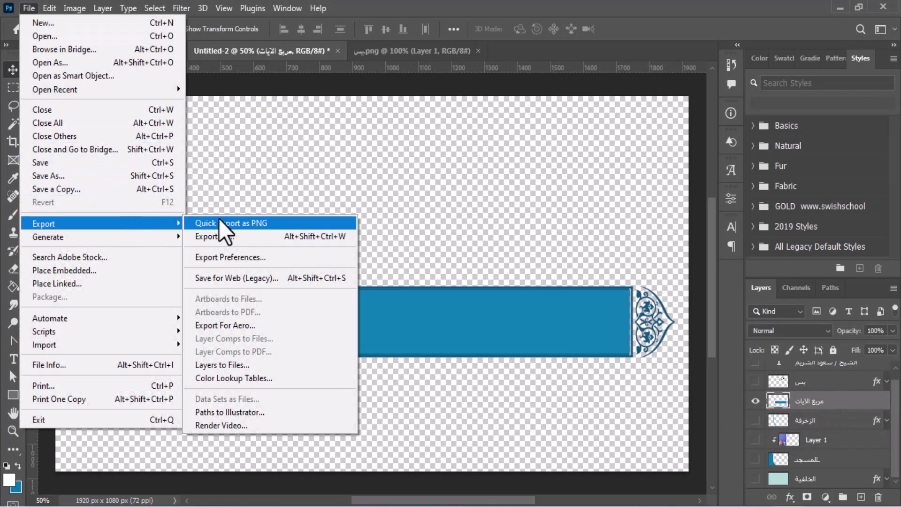
click(245, 224)
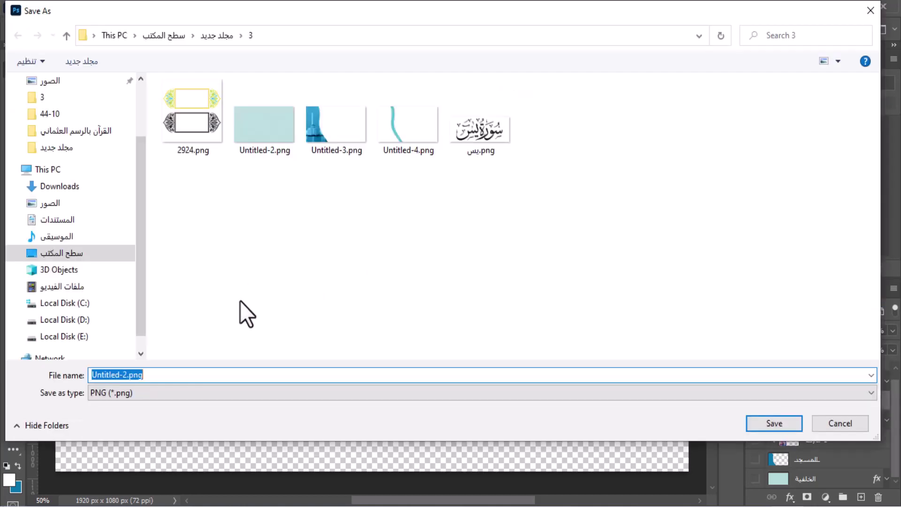
click(121, 375)
text(5)
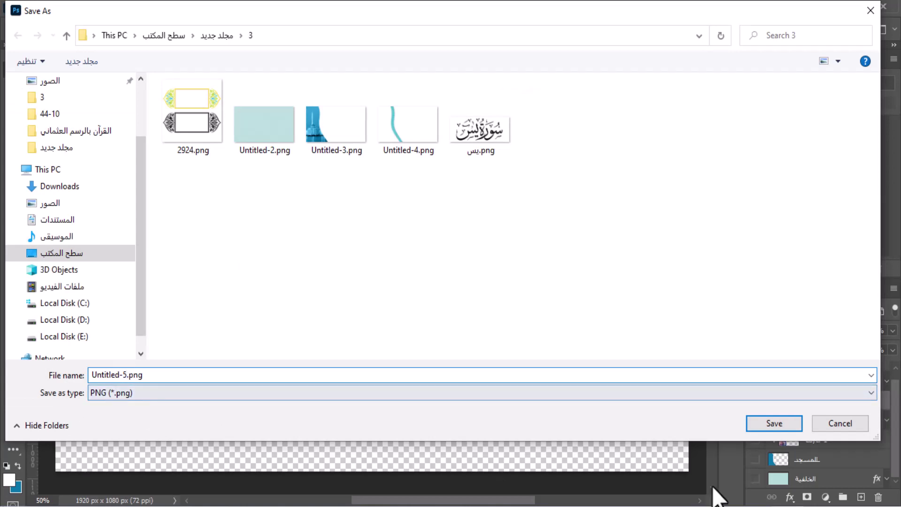
click(768, 424)
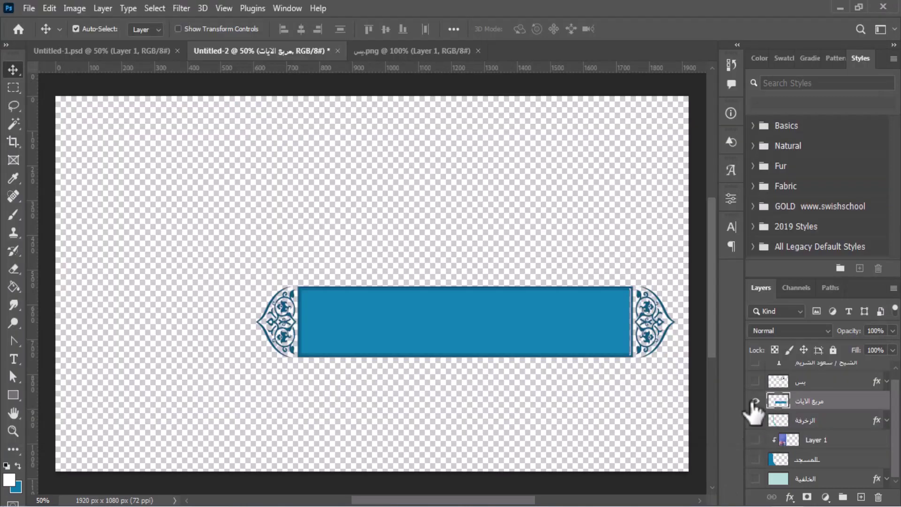
- Hide the مربع الايات verse box layer and show only the يس surah title layer
click(755, 400)
scroll(896, 413, up, 1)
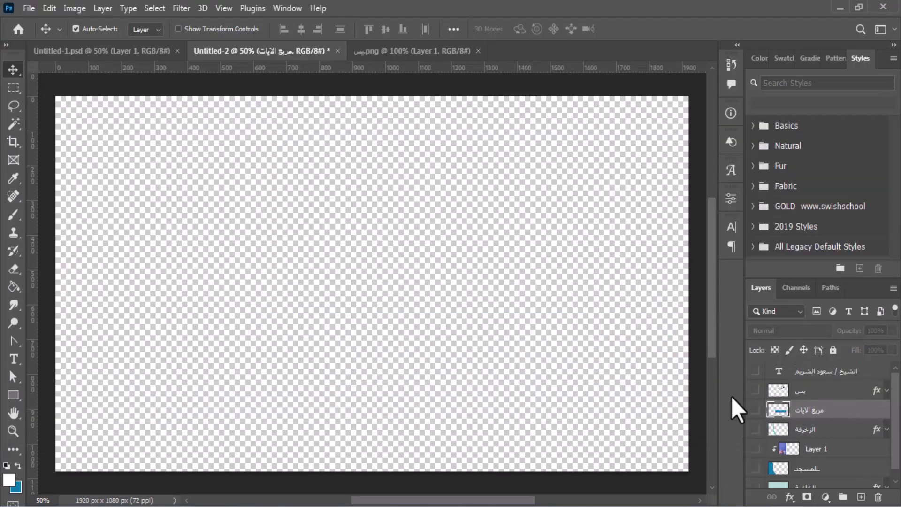
click(755, 390)
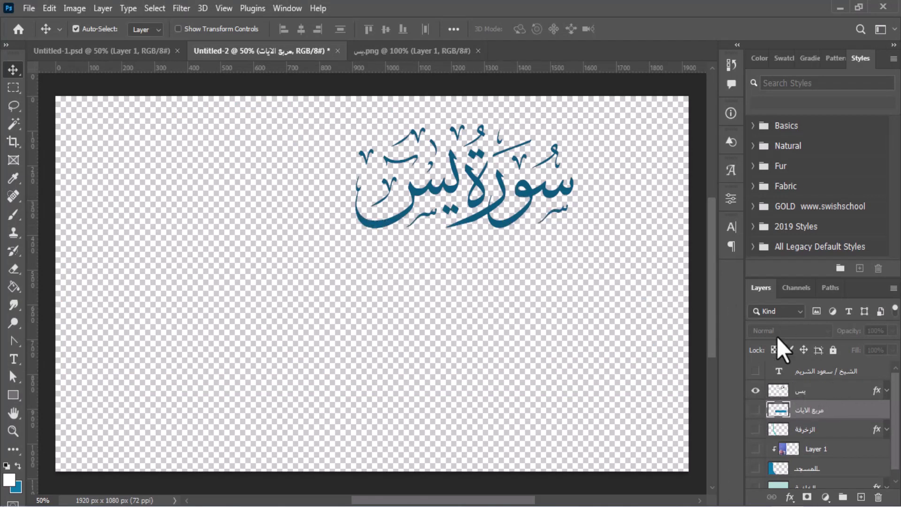
- Quick-export the surah title calligraphy as Untitled-6.png in folder 3
click(29, 8)
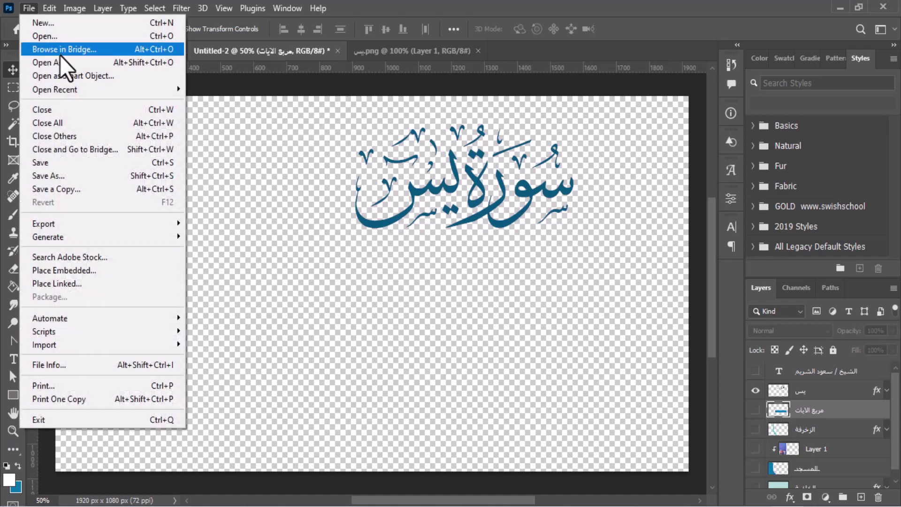
mouse_move(175, 224)
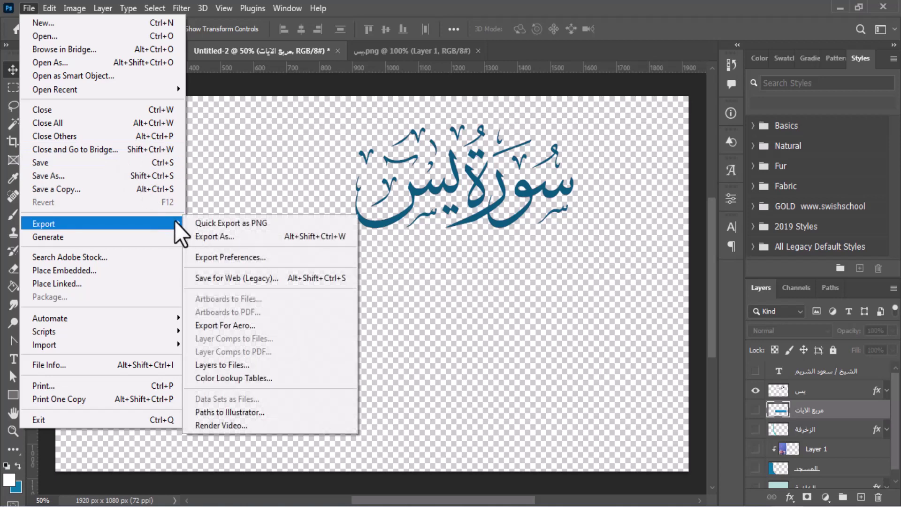
click(227, 223)
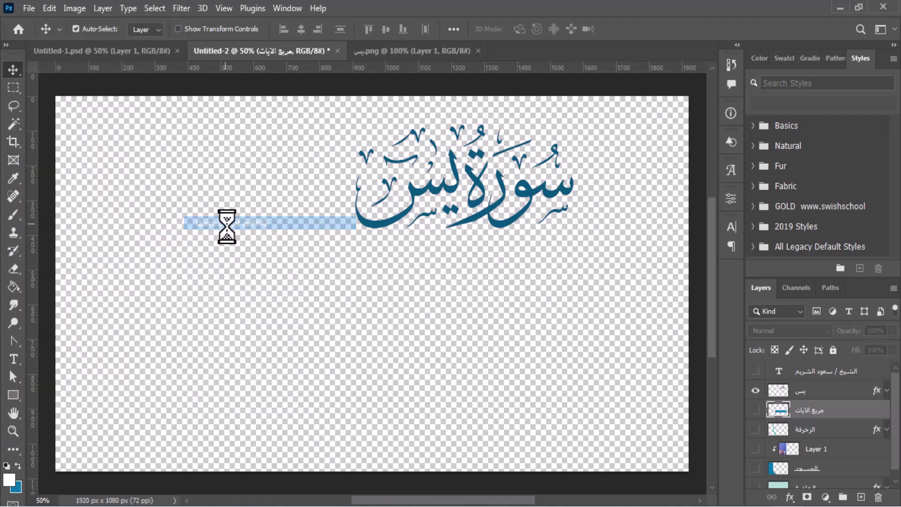
click(125, 375)
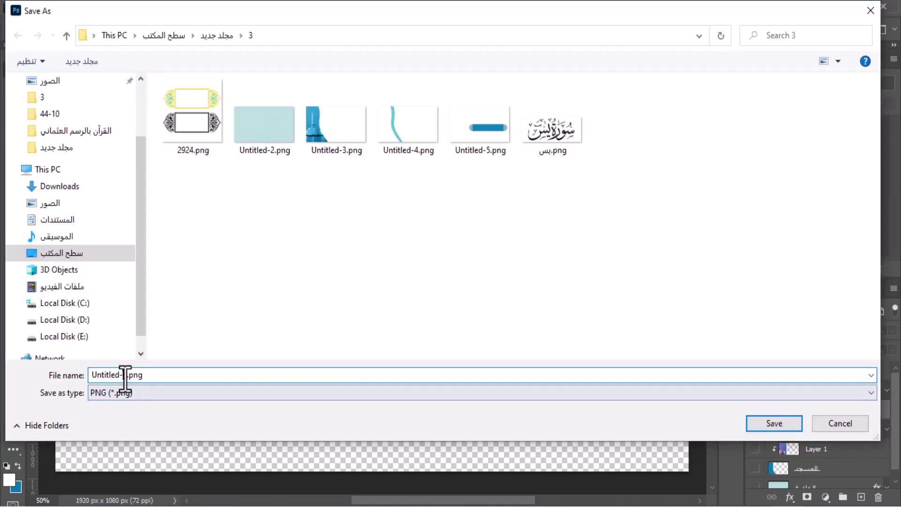
drag(123, 374, 127, 374)
click(762, 418)
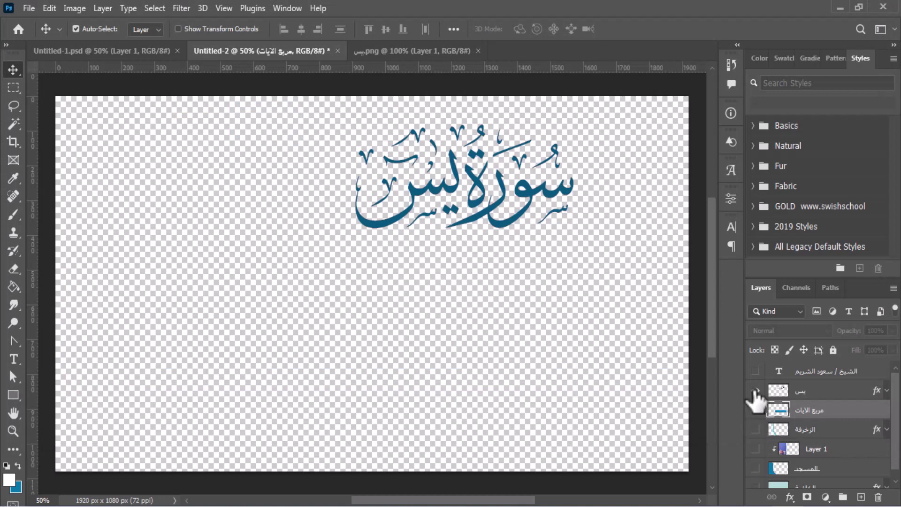
- Hide the surah title layer, and show and select the reciter's name text layer
click(755, 390)
click(755, 372)
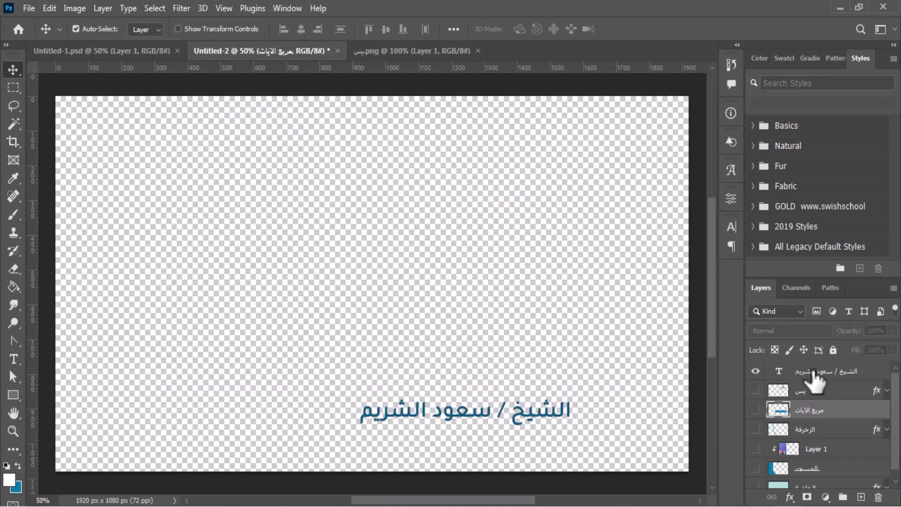
click(815, 371)
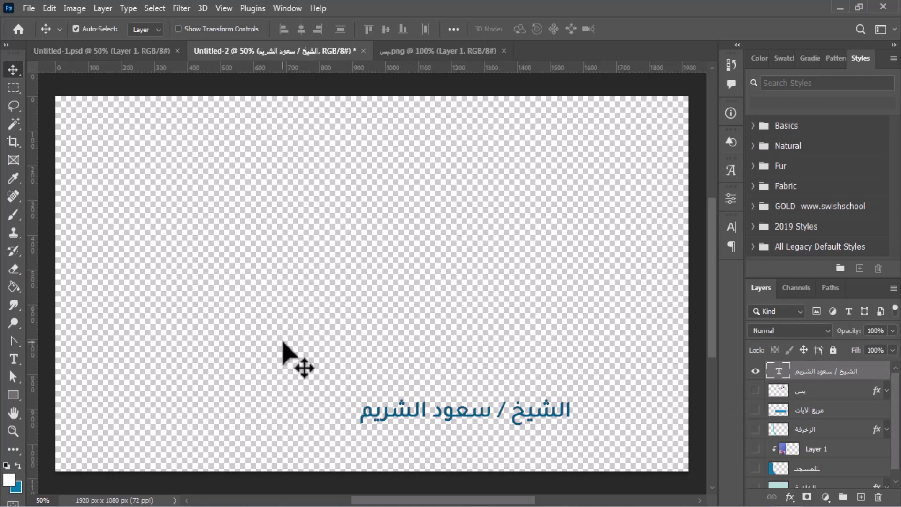
- Quick-export the reciter's name text as Untitled-7.png in folder 3
click(29, 9)
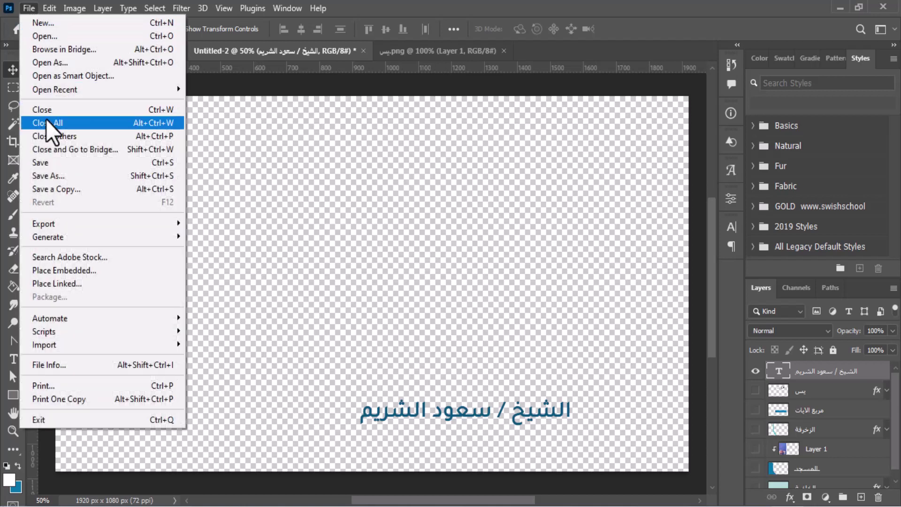
mouse_move(163, 227)
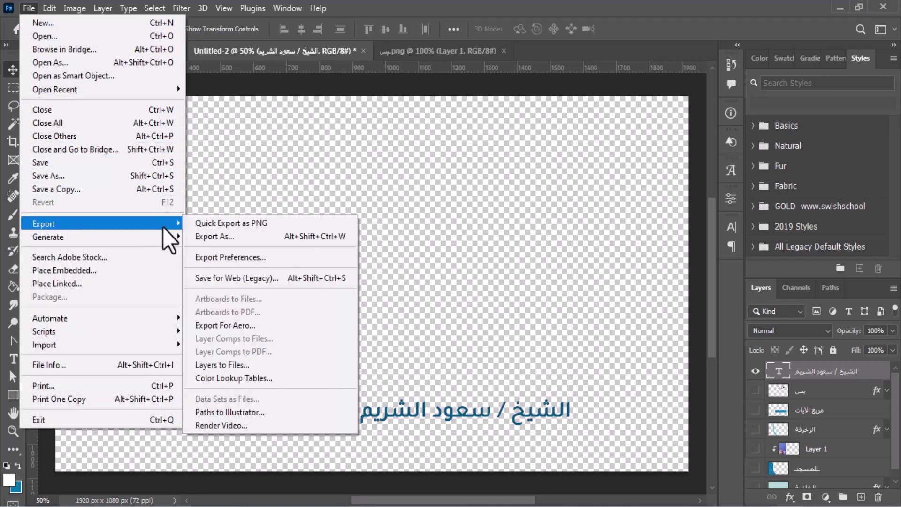
click(234, 223)
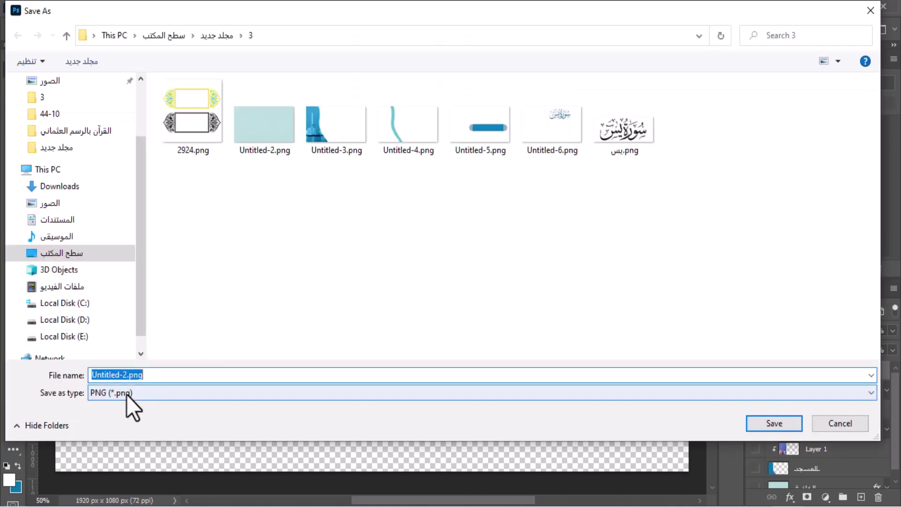
click(121, 374)
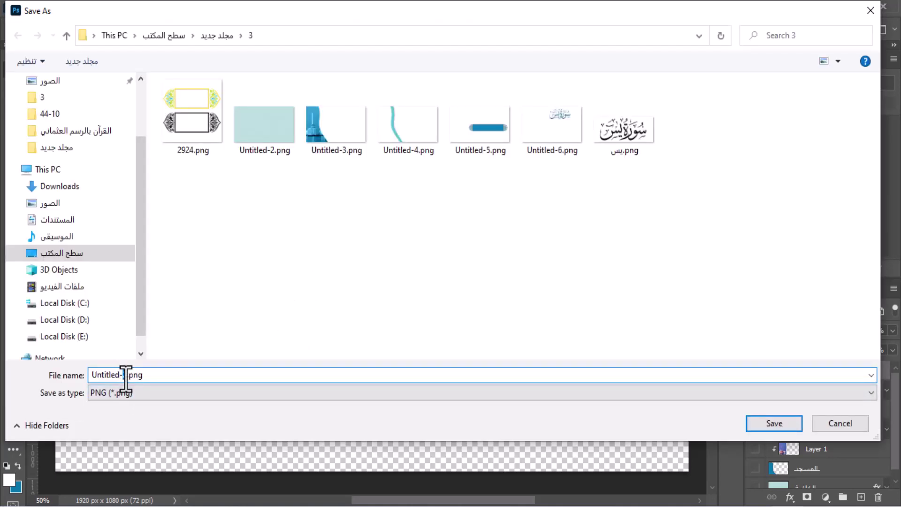
text(7)
click(751, 424)
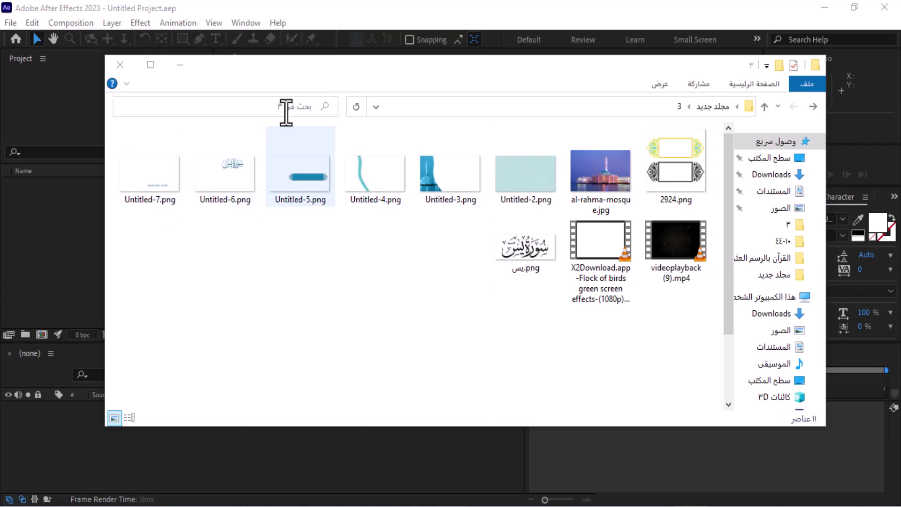
- Switch to After Effects and import the background image Untitled-2.png from folder 3 inside the desktop folder مجلد جديد
click(181, 66)
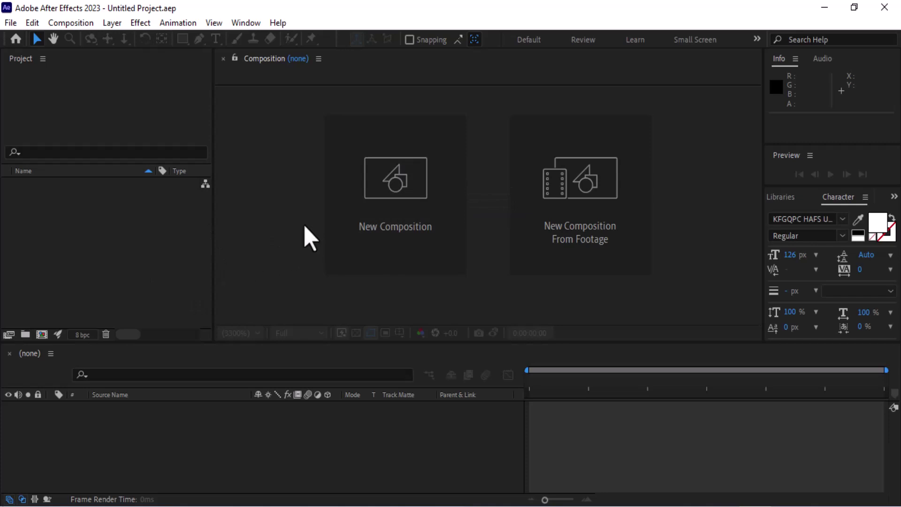
click(92, 275)
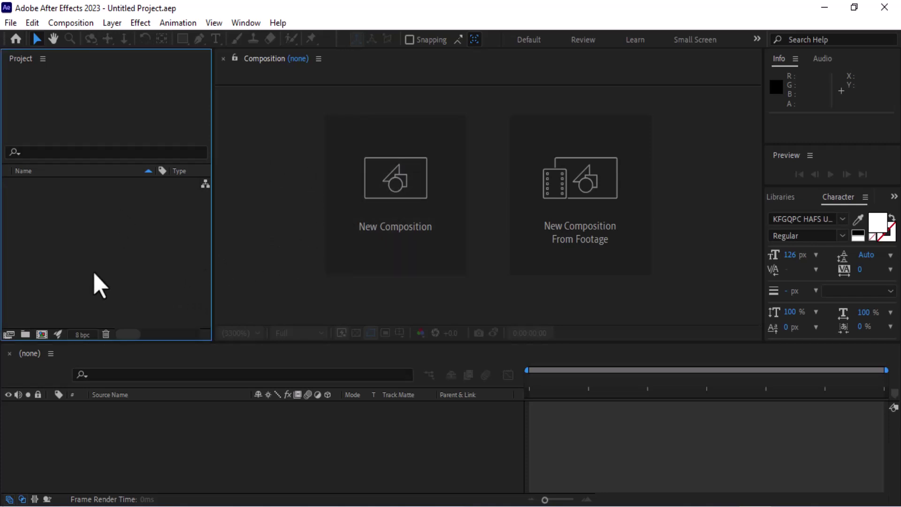
double_click(94, 275)
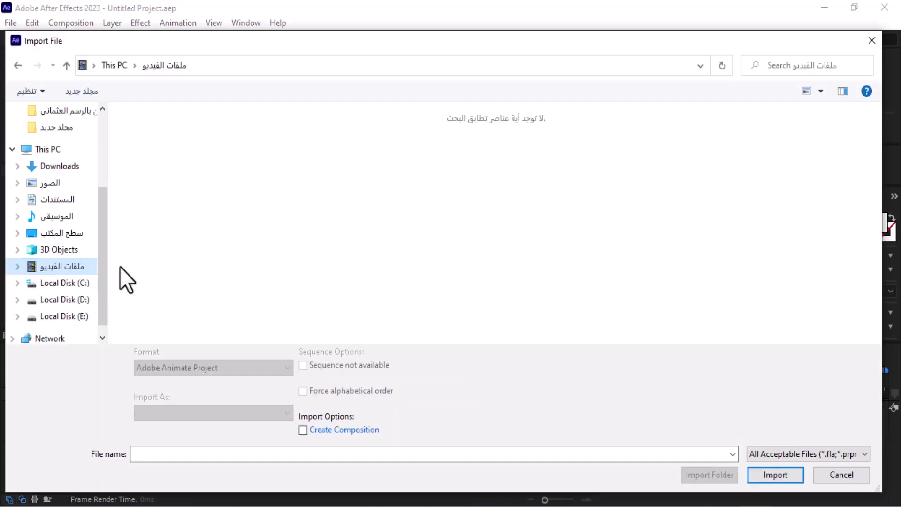
click(78, 236)
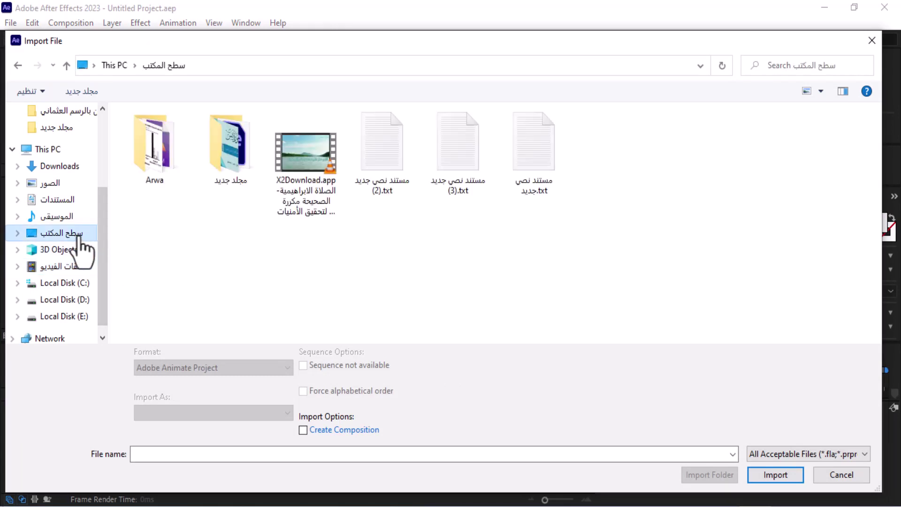
double_click(224, 164)
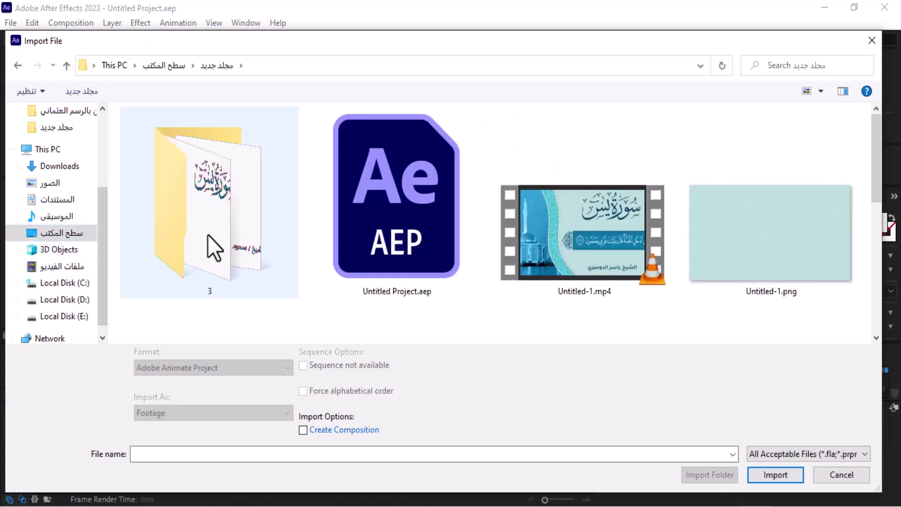
double_click(207, 234)
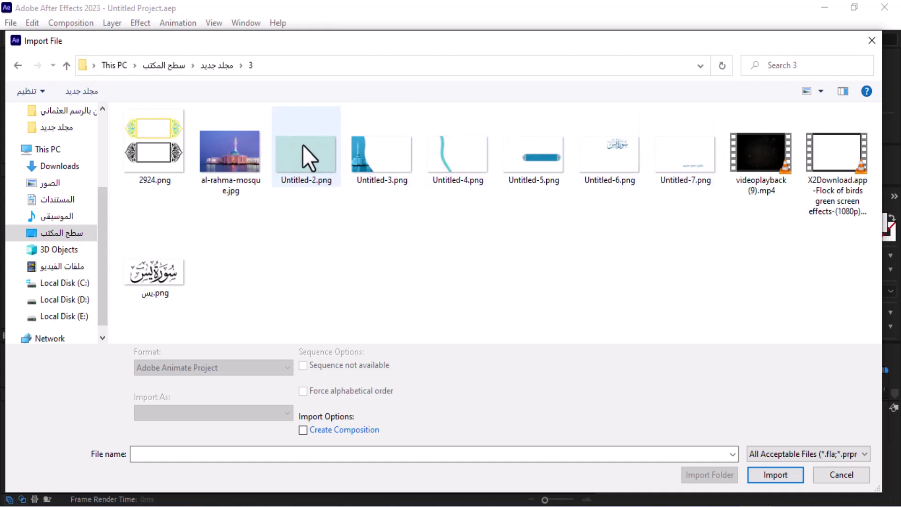
double_click(305, 149)
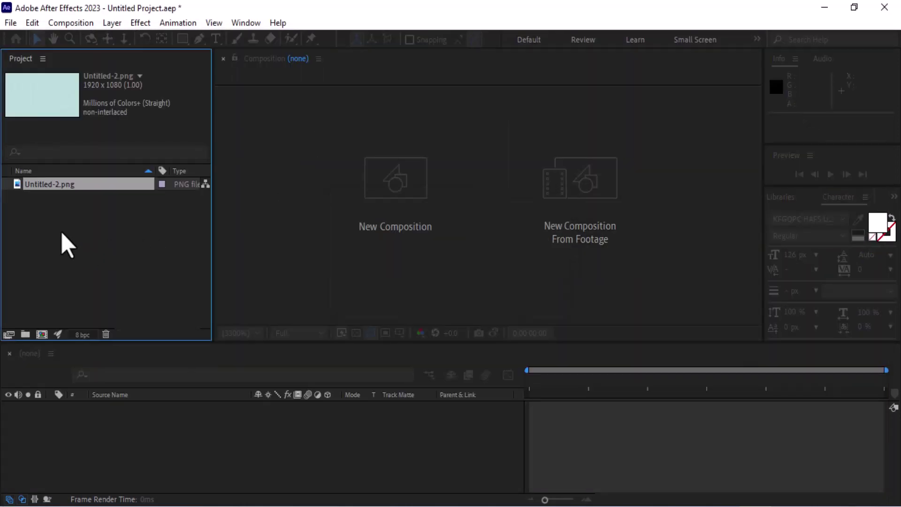
- Create a composition from Untitled-2.png and set its duration to 0:00:06:00 in the composition settings
drag(25, 187, 41, 335)
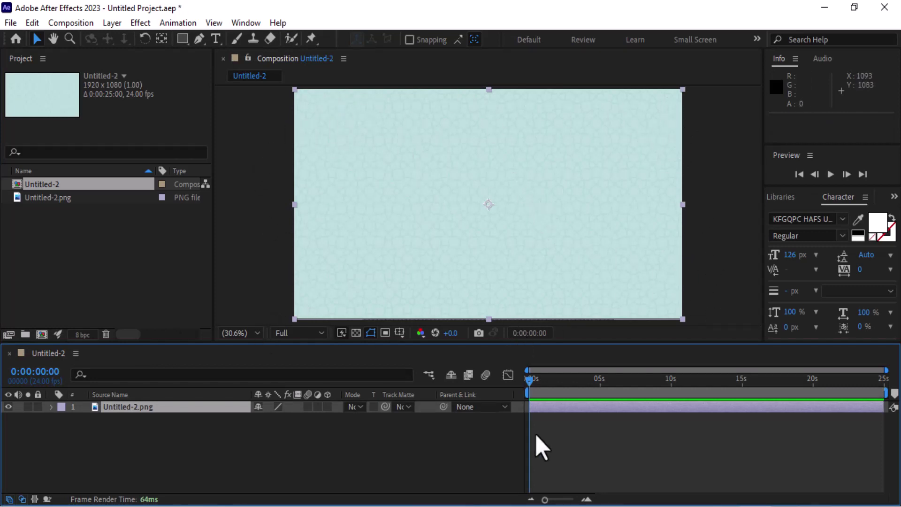
click(343, 58)
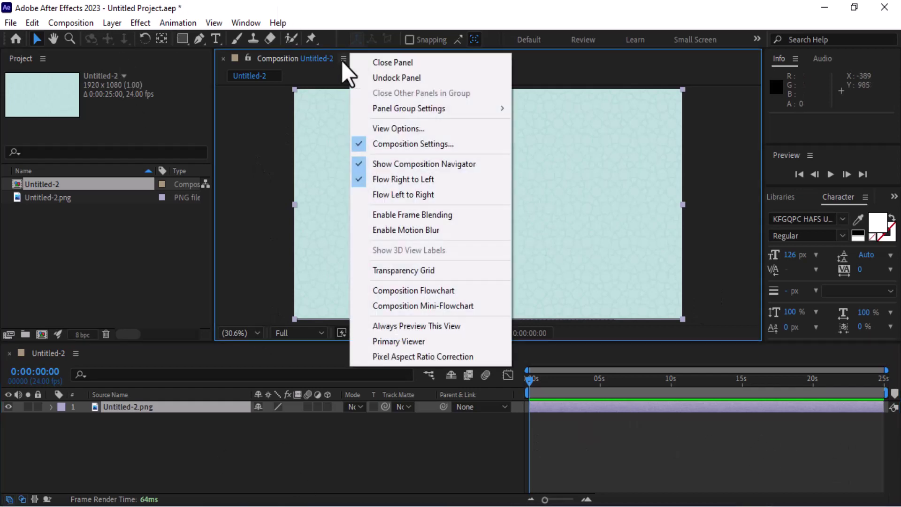
click(412, 145)
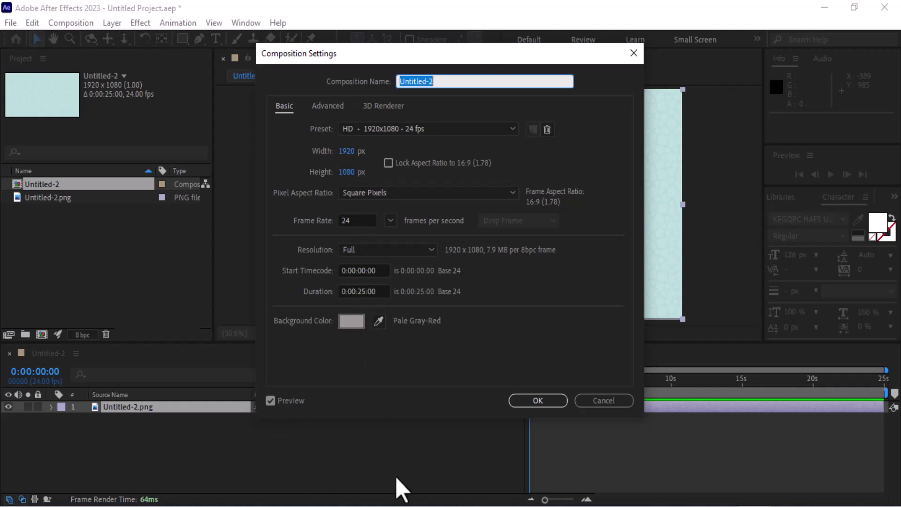
click(358, 291)
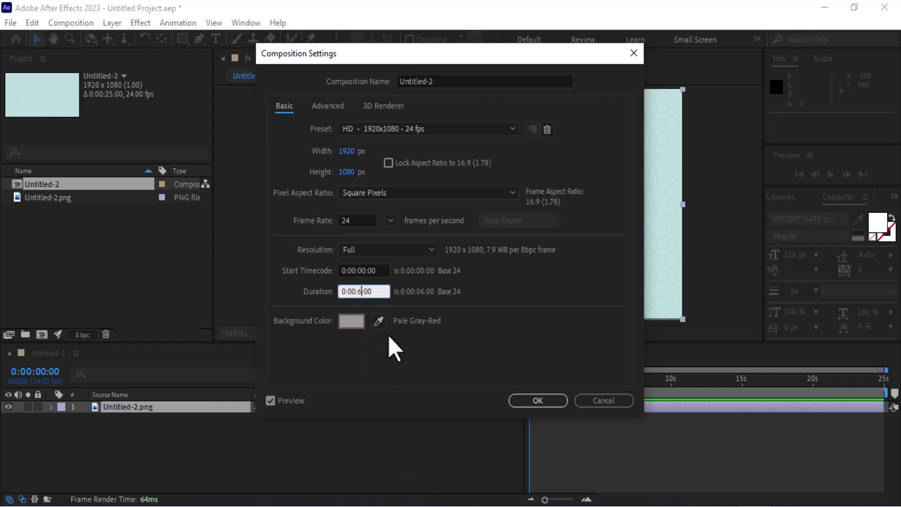
click(516, 403)
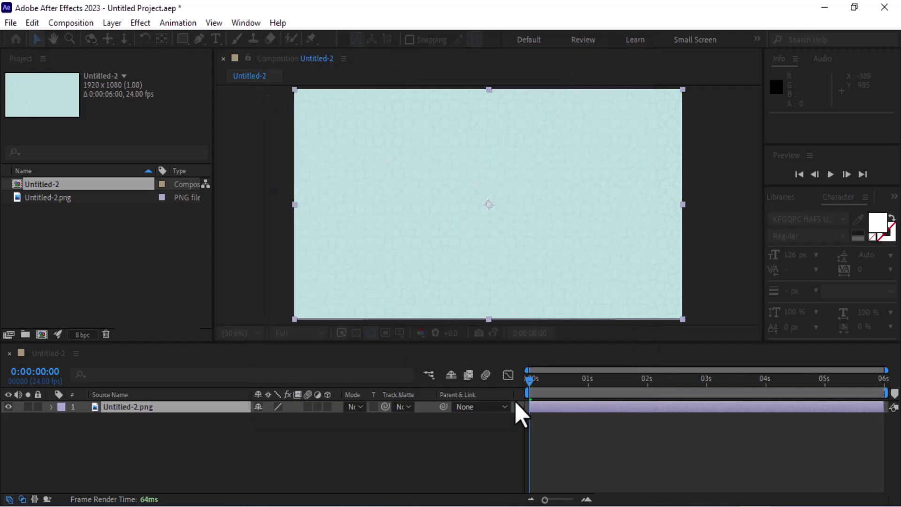
key(ctrl+k)
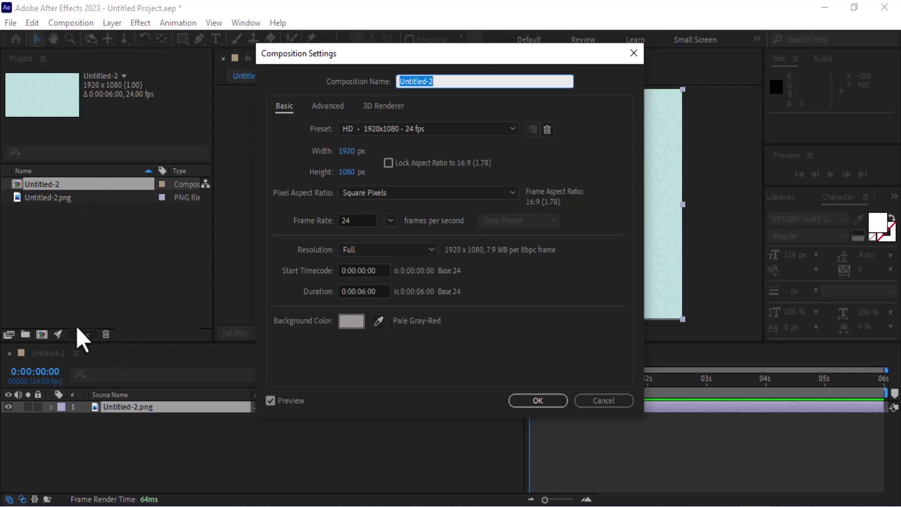
click(520, 401)
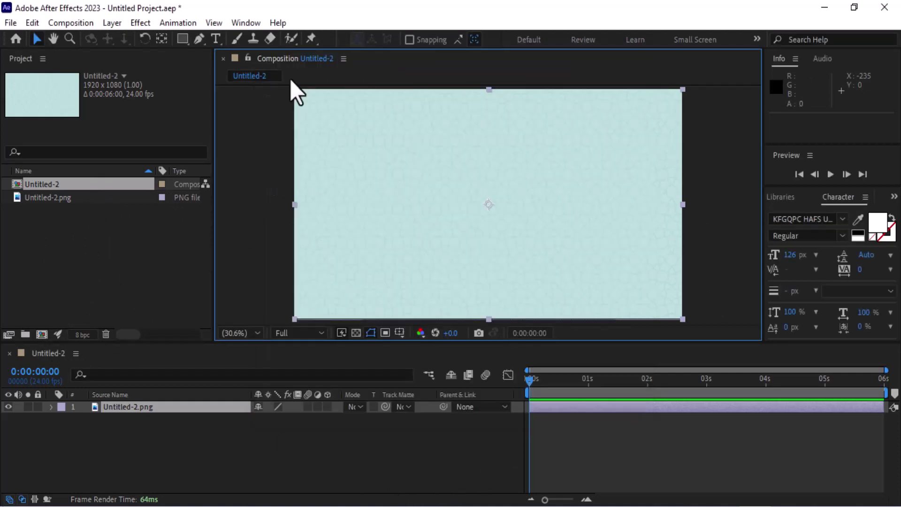
- Import the mosque image Untitled-3.png from folder 3 and place it above Untitled-2.png in the composition
click(58, 257)
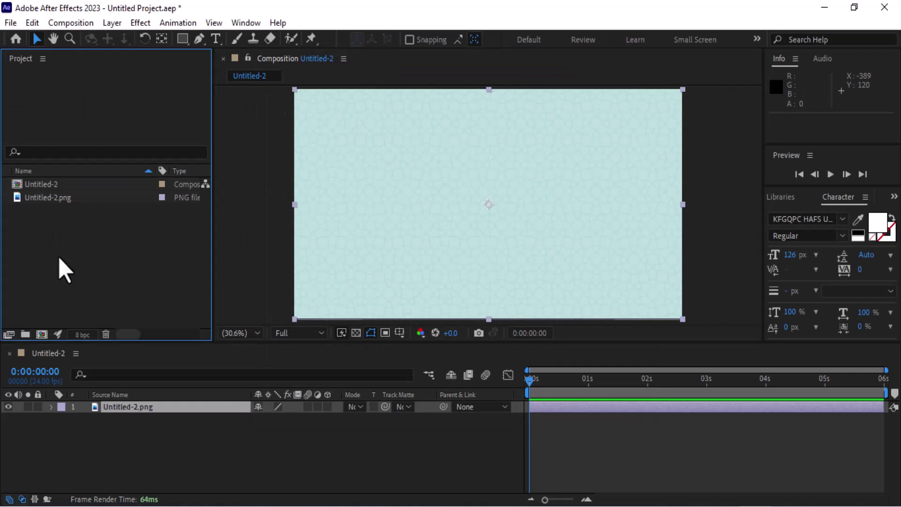
double_click(59, 258)
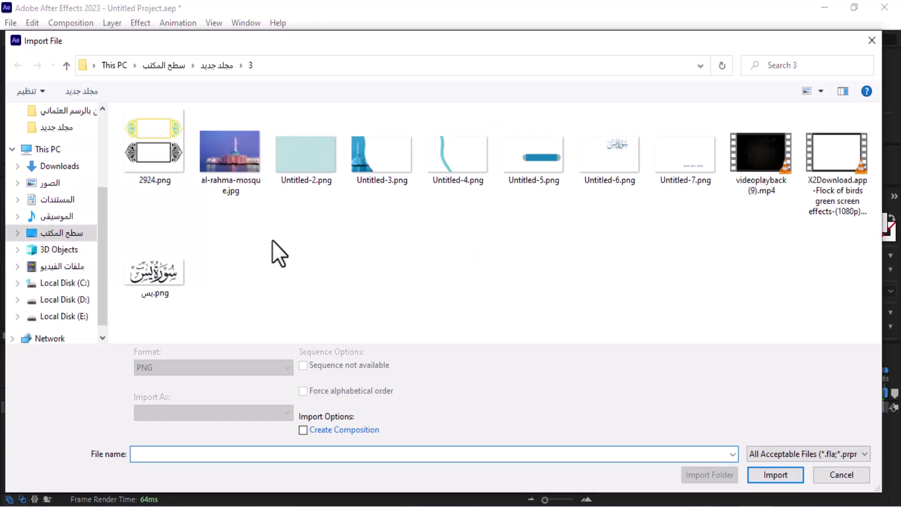
click(379, 156)
click(768, 475)
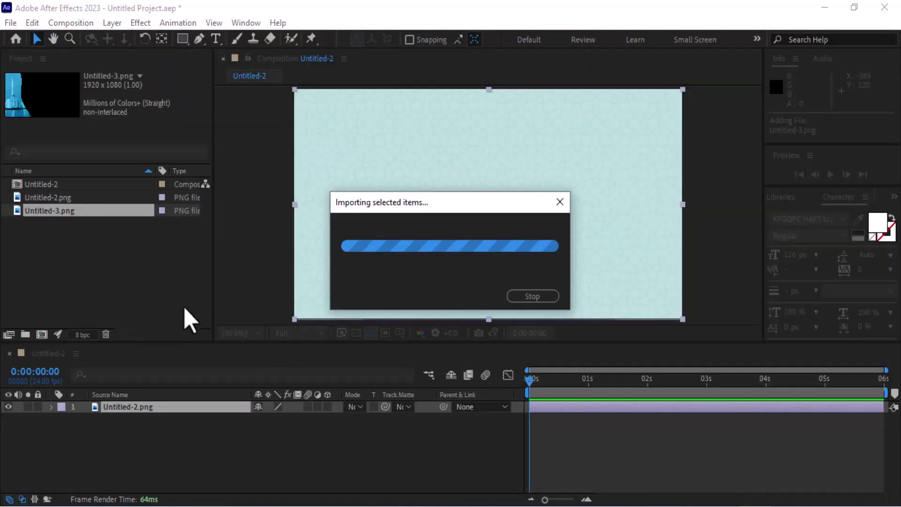
drag(48, 212, 116, 405)
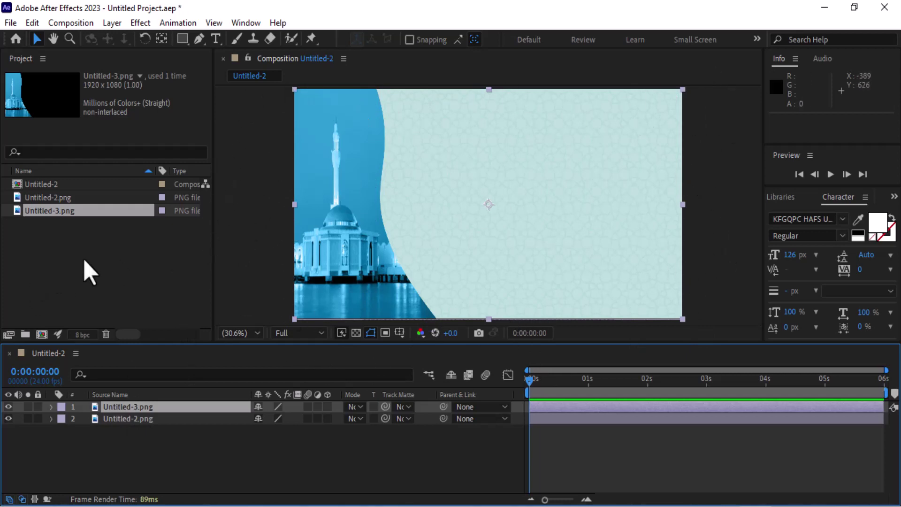
- Import the curved ornament band Untitled-4.png from folder 3 into the project
click(89, 274)
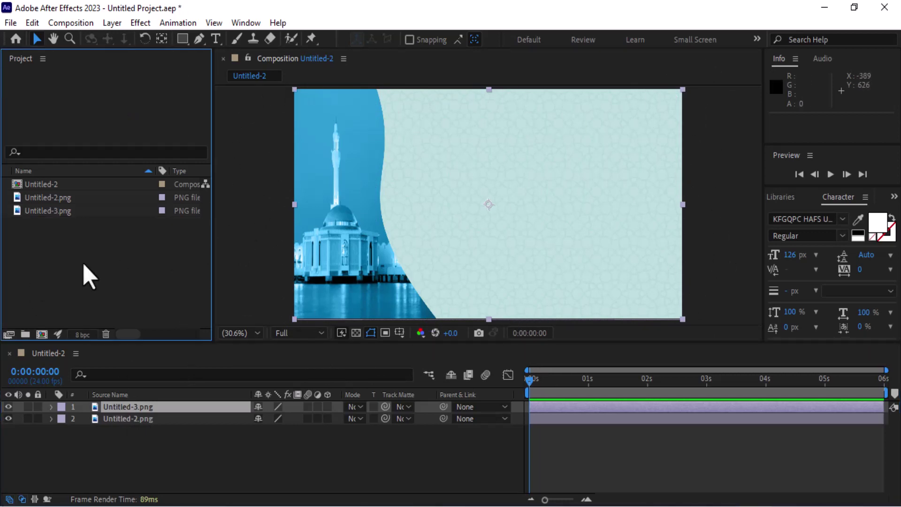
double_click(83, 265)
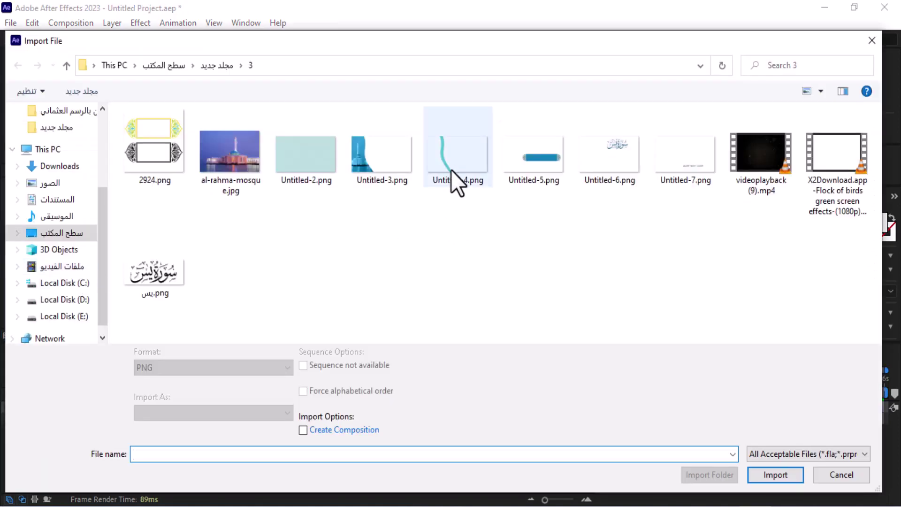
double_click(451, 164)
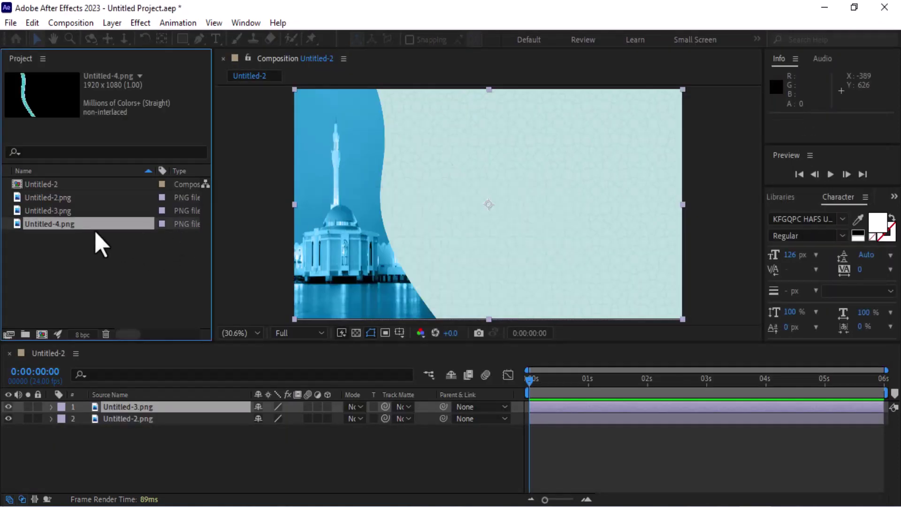
- Add Untitled-4.png above the mosque layer, and import the Surah title image Untitled-6.png from folder 3 and place it as the top layer
drag(95, 225, 114, 402)
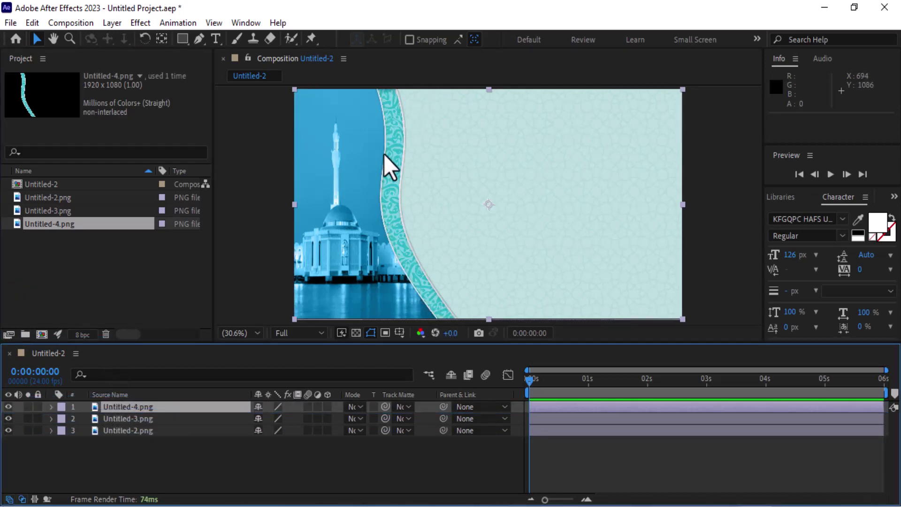
click(131, 263)
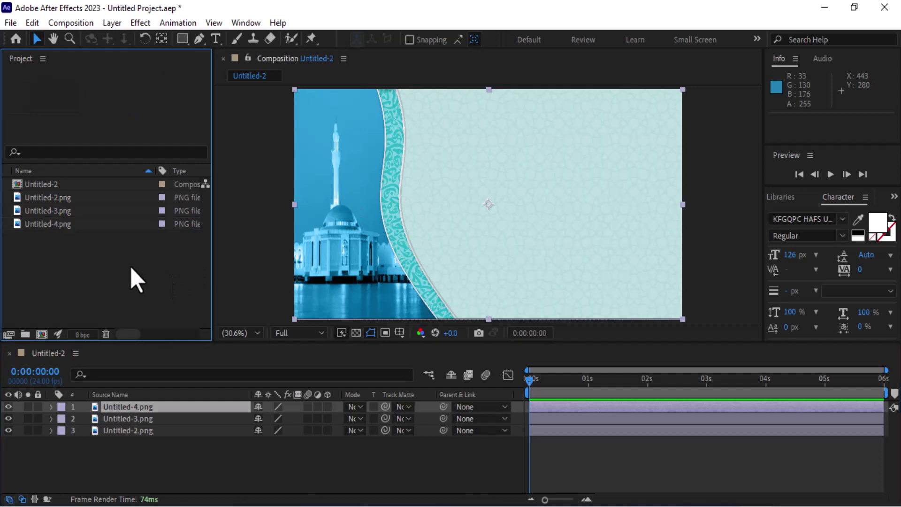
double_click(130, 266)
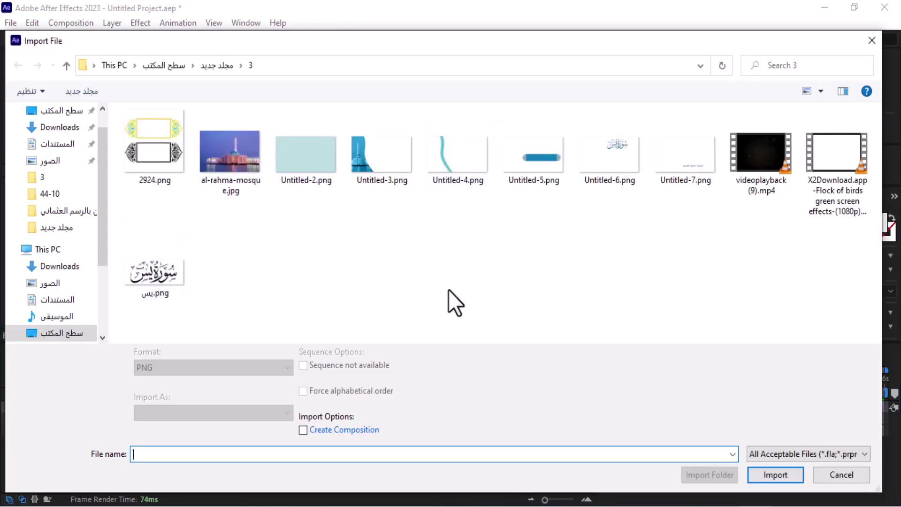
click(604, 157)
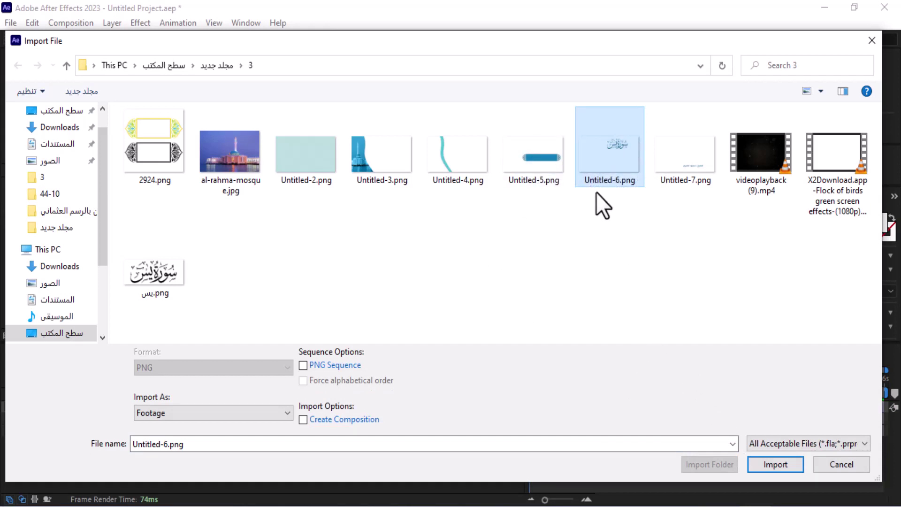
click(757, 465)
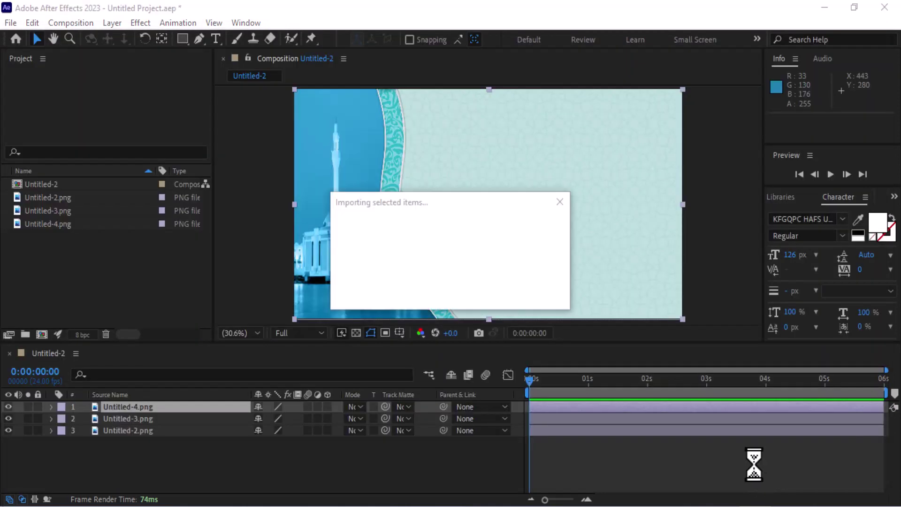
drag(91, 243, 91, 405)
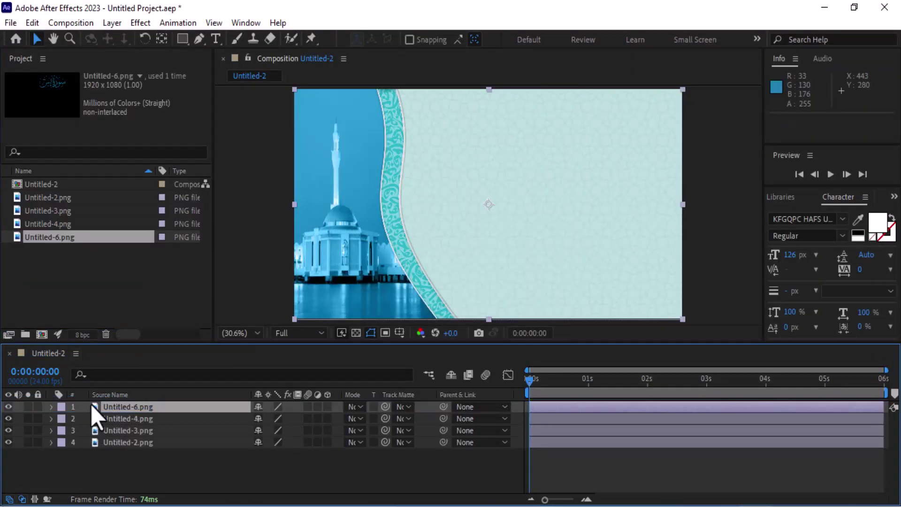
- Import the reciter's name image Untitled-7.png from folder 3 and place it above Untitled-6.png in the composition
click(85, 285)
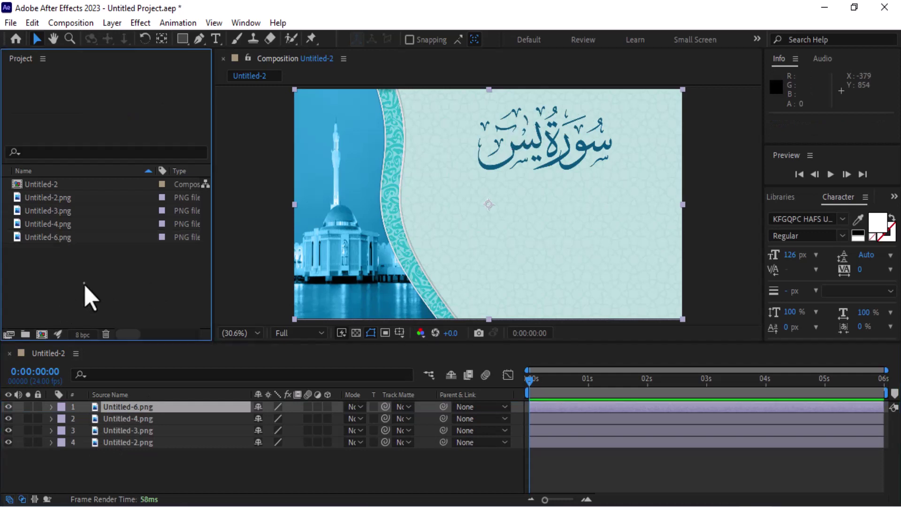
double_click(86, 286)
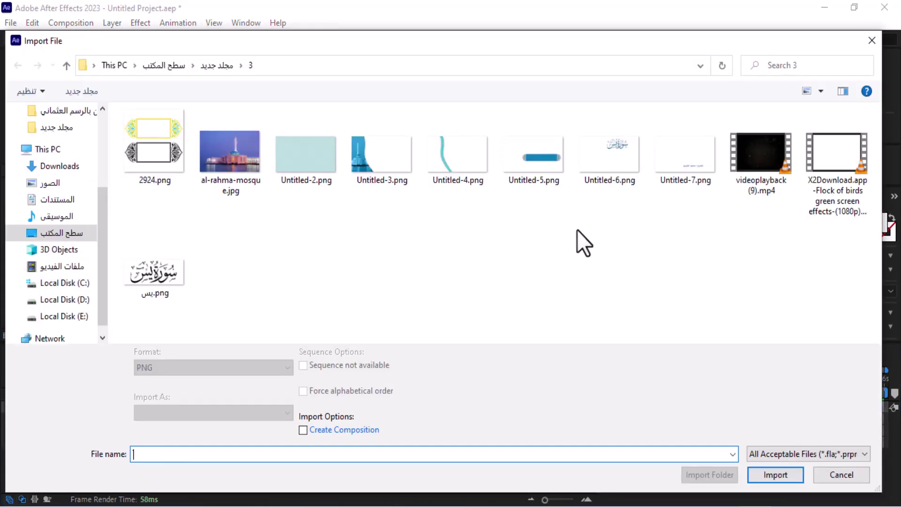
click(681, 162)
click(759, 467)
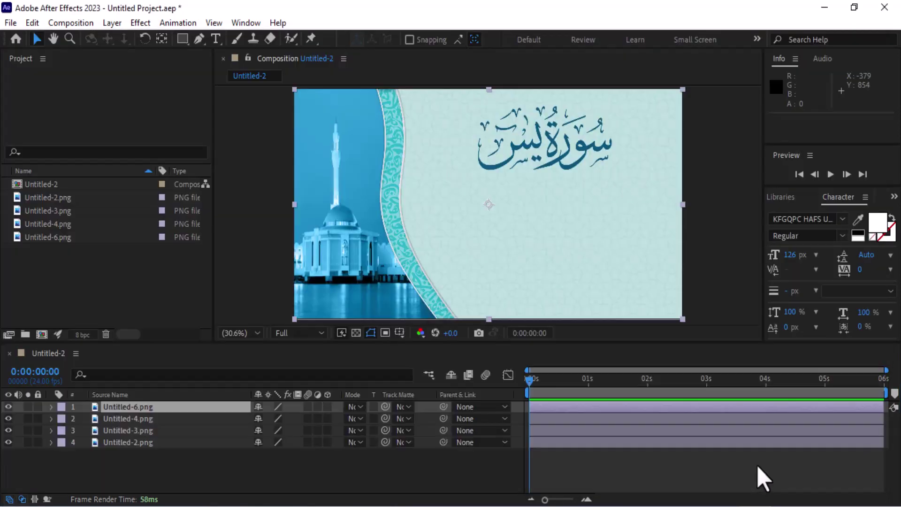
drag(88, 250, 103, 406)
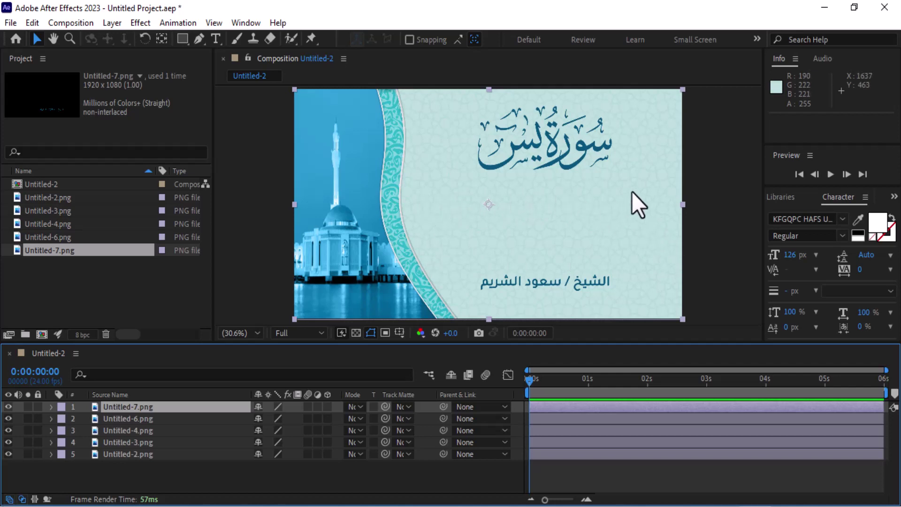
- Import the blue ornamental frame Untitled-5.png from folder 3 and place it above Untitled-7.png in the composition
click(91, 294)
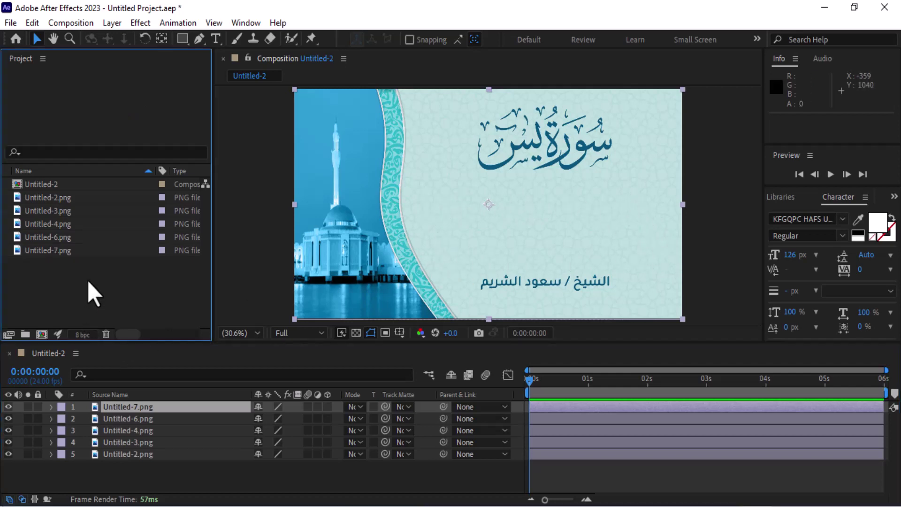
double_click(88, 281)
key(Escape)
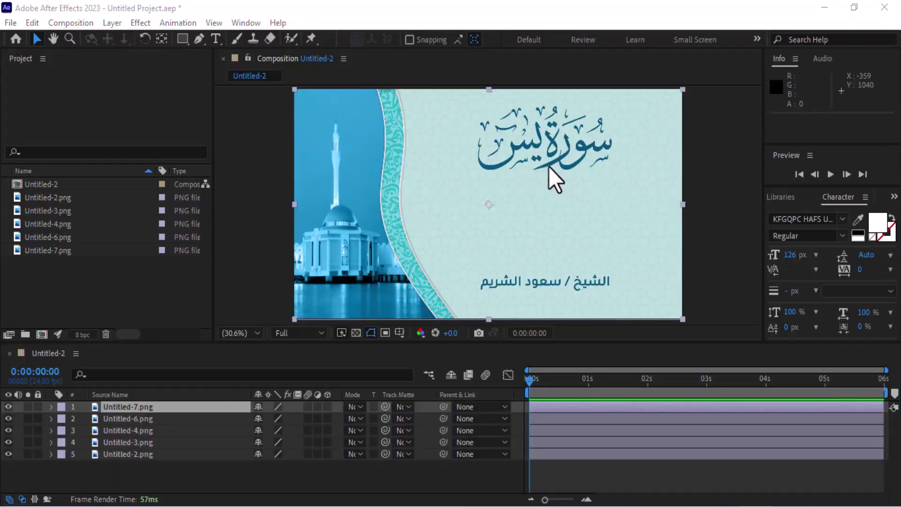
drag(81, 240, 95, 406)
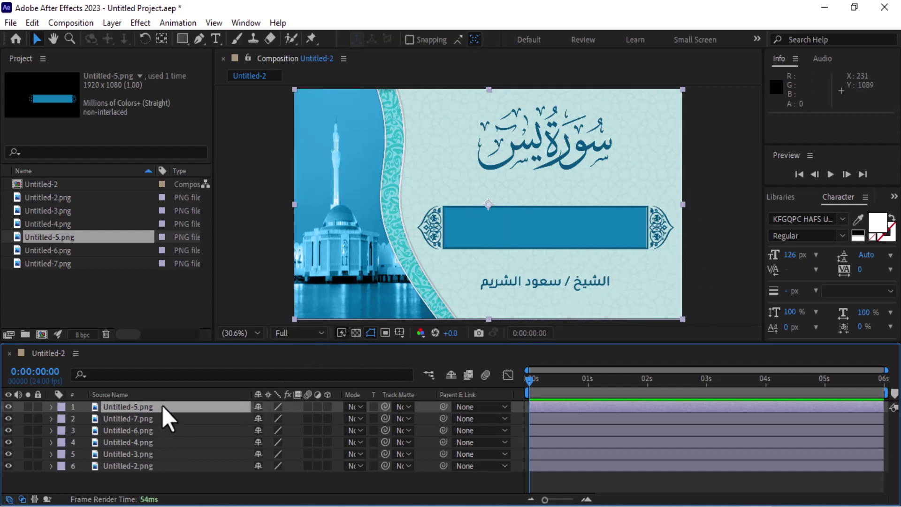
- Undo the last pre-compose and pre-compose the Untitled-5.png frame layer again
key(ctrl+z)
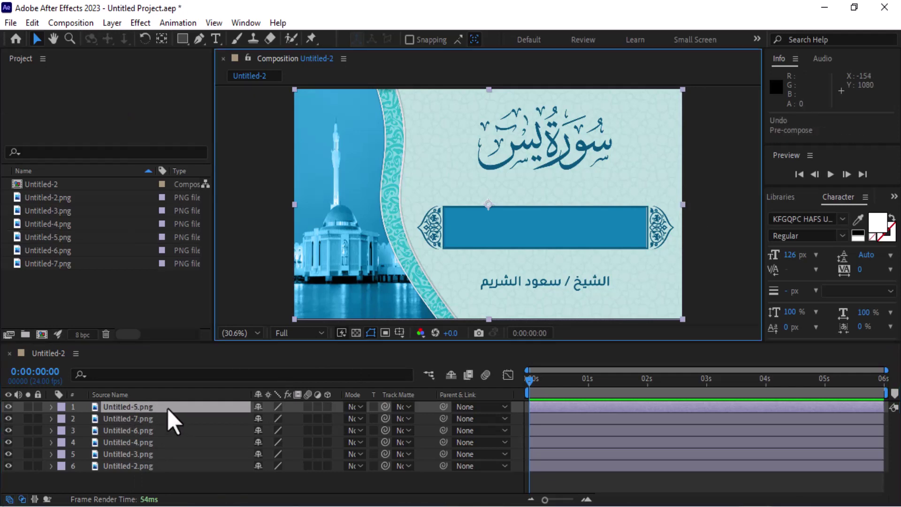
right_click(170, 405)
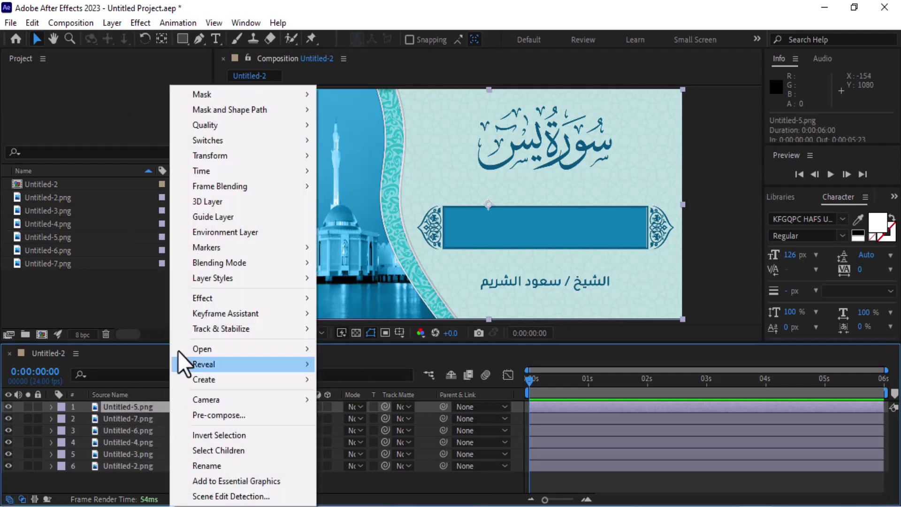
mouse_move(246, 314)
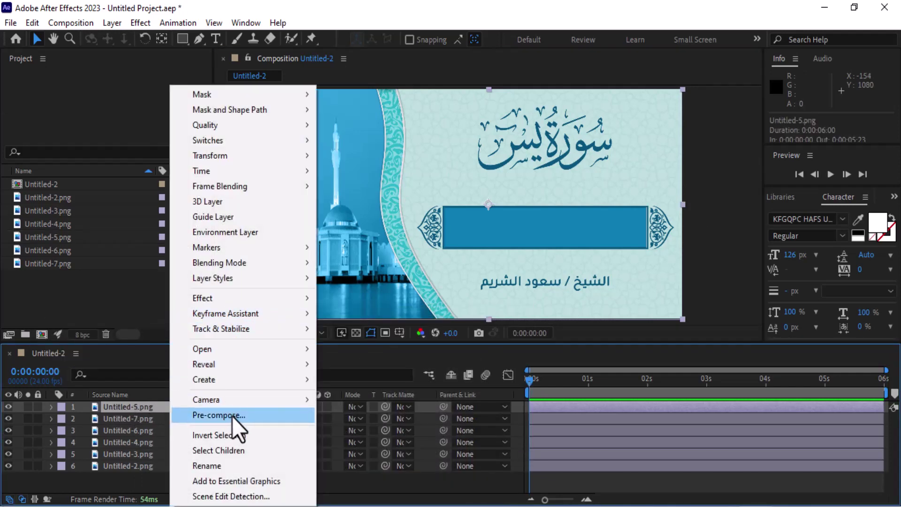
click(234, 415)
click(482, 350)
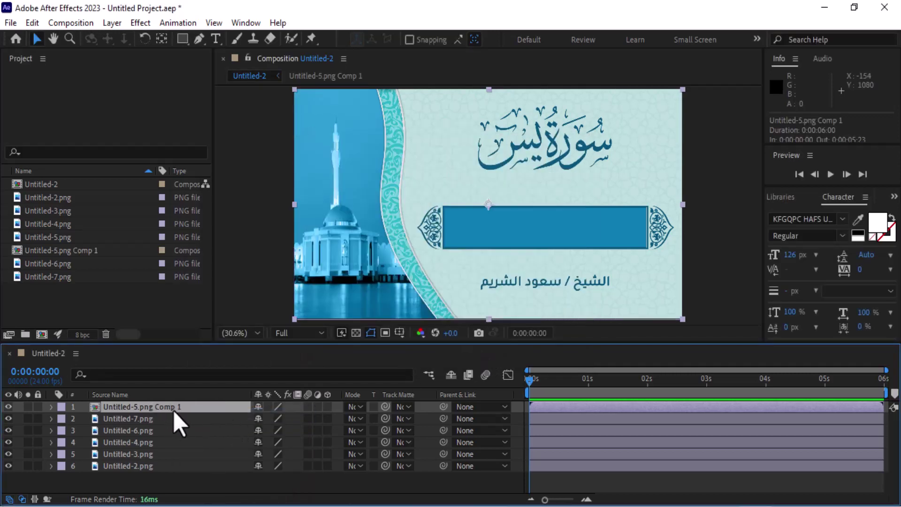
- Open the frame's pre-composition and draw a region of interest of about 1314 x 278 px tightly around the blue frame
double_click(184, 407)
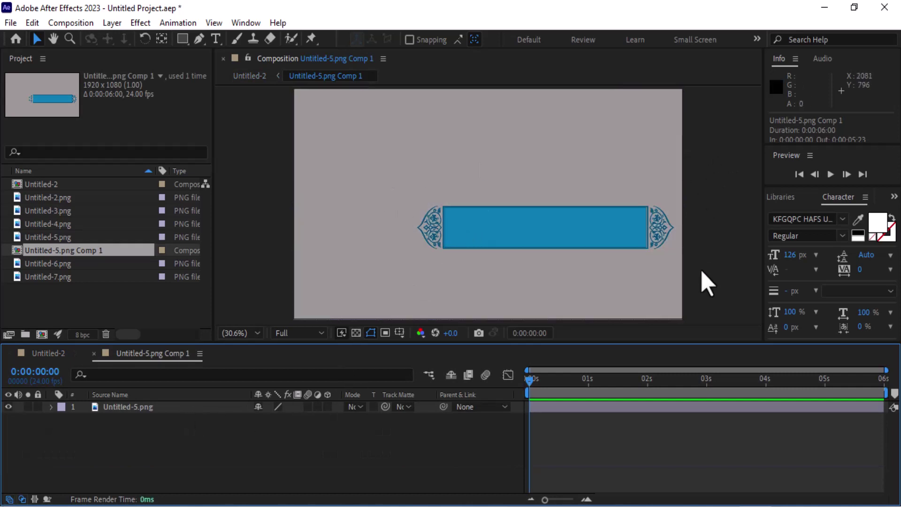
click(385, 333)
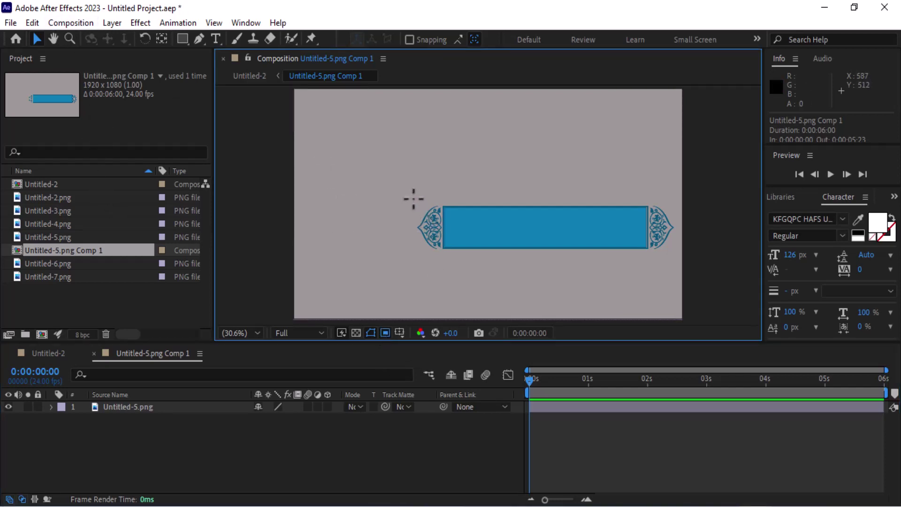
drag(413, 197, 683, 256)
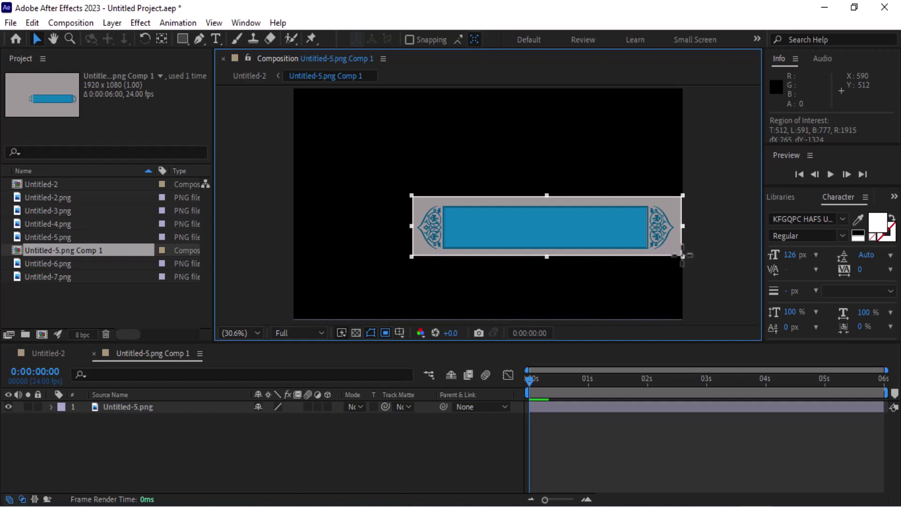
drag(683, 255, 681, 258)
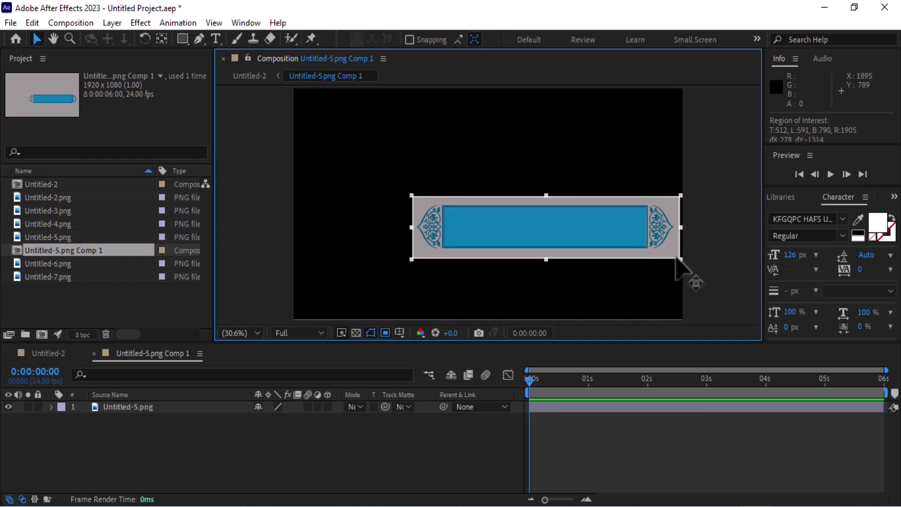
- Show the transparency grid and crop the frame's composition to the region of interest
click(355, 335)
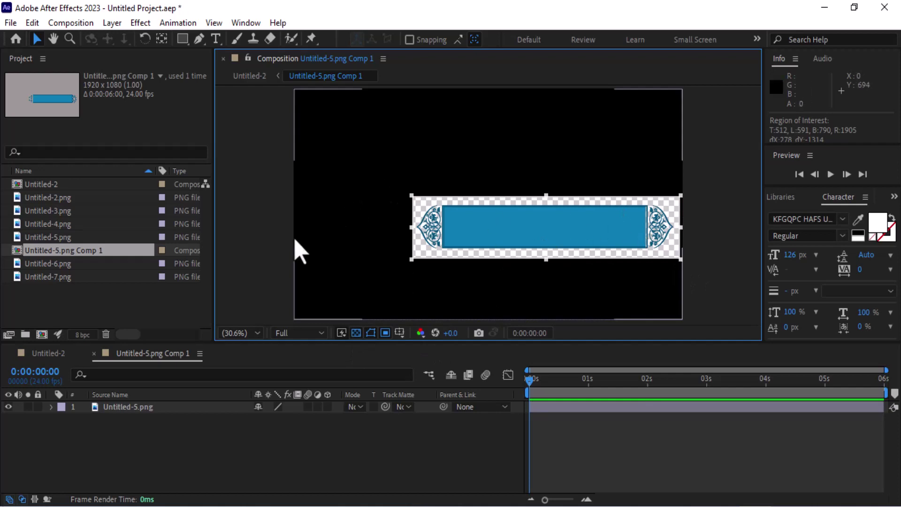
click(63, 24)
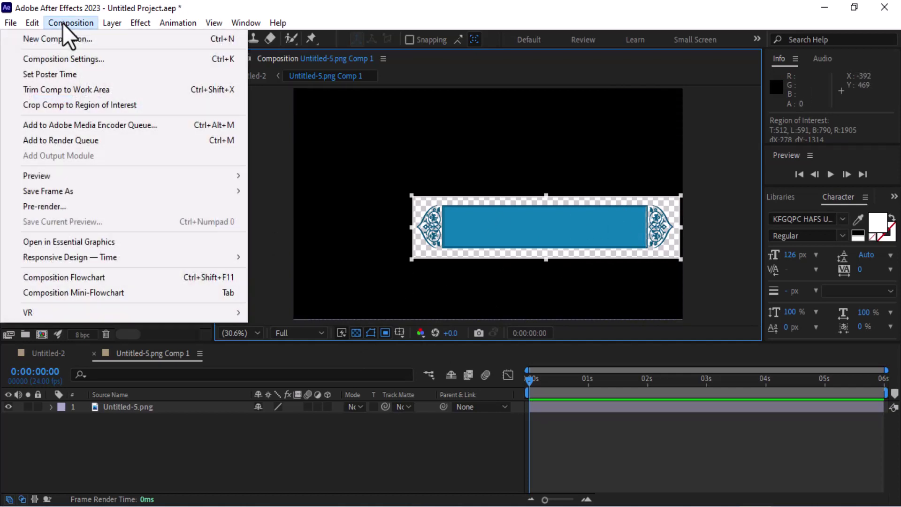
click(68, 105)
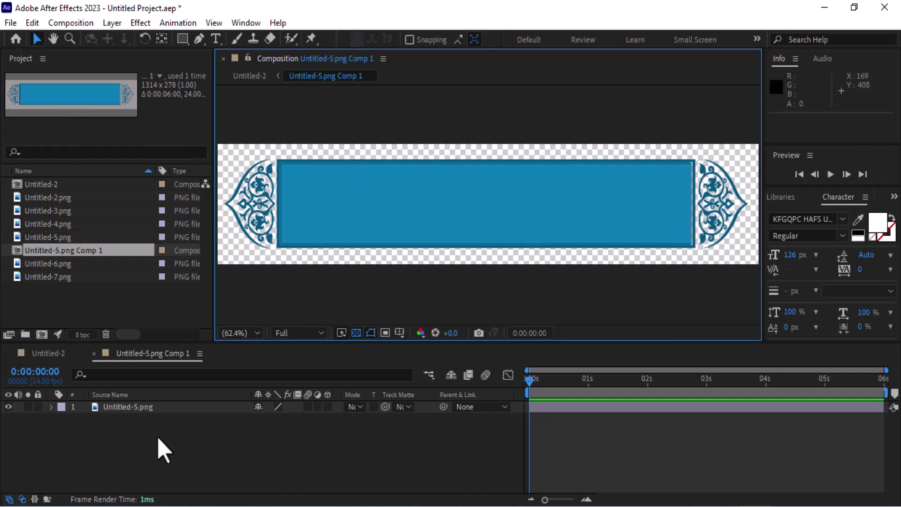
- Return to the Untitled-2 composition and move the cropped frame layer between the Surah title and the reciter's name
click(40, 353)
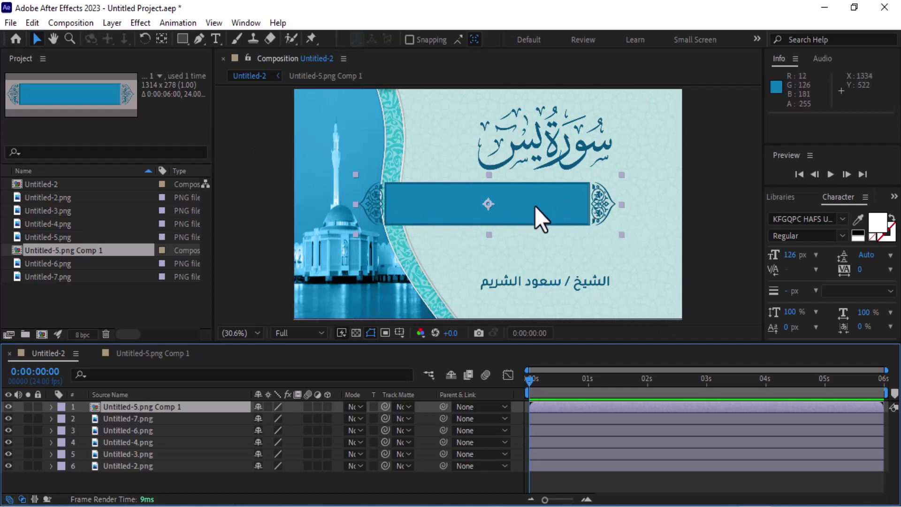
click(456, 201)
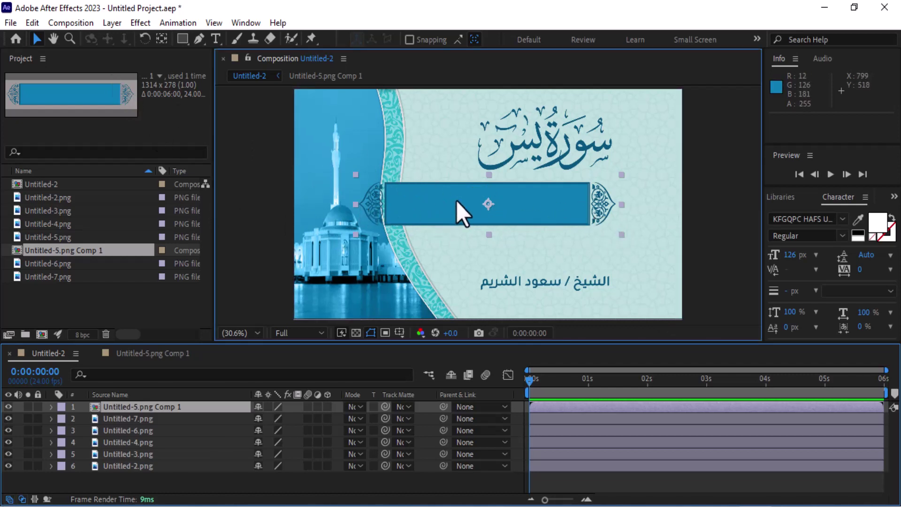
drag(456, 200, 511, 219)
click(198, 487)
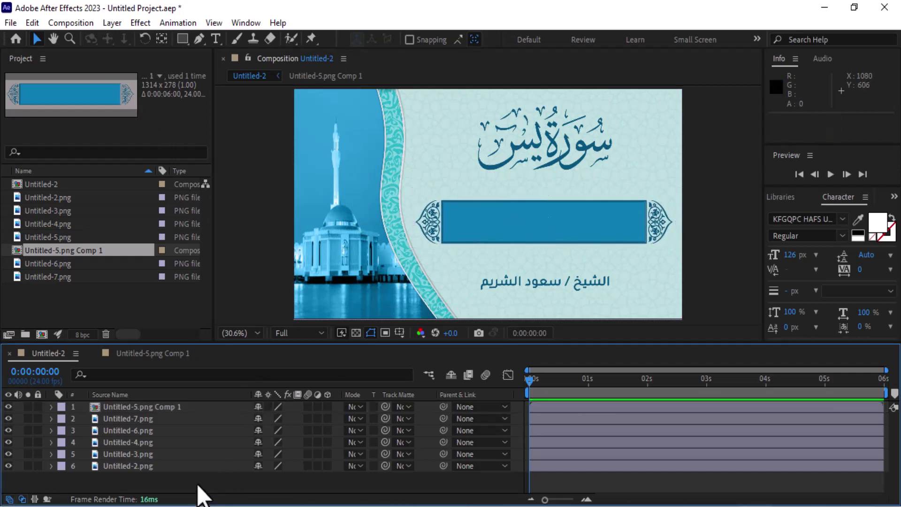
click(508, 221)
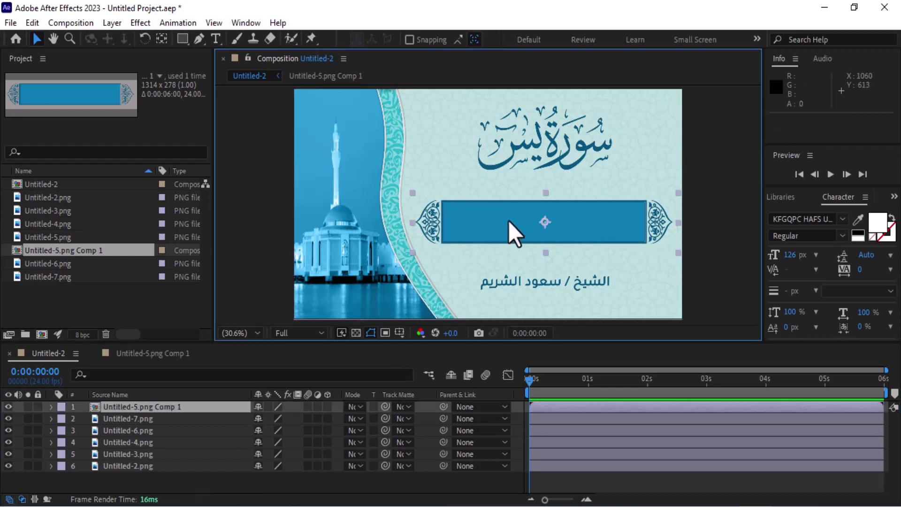
click(219, 488)
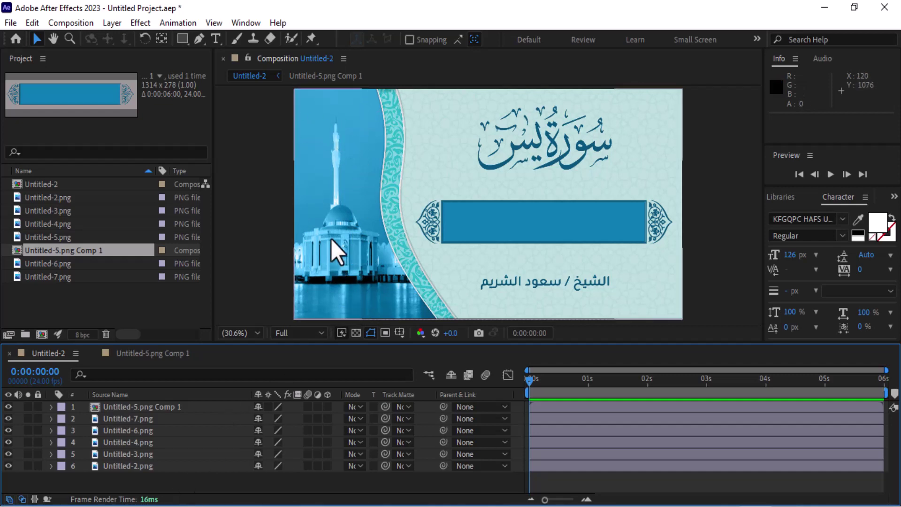
- Rename the background layer Untitled-2.png as الخلفية
click(128, 467)
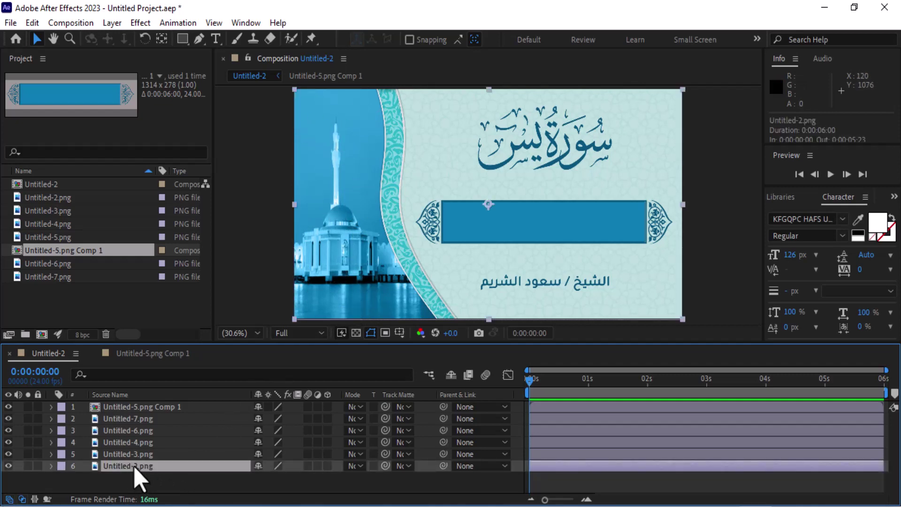
right_click(132, 466)
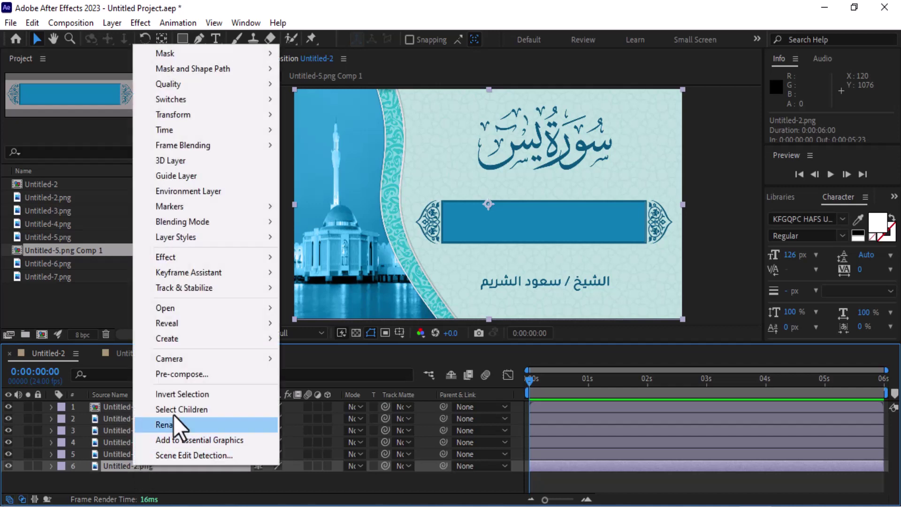
click(174, 428)
text(الخلفي)
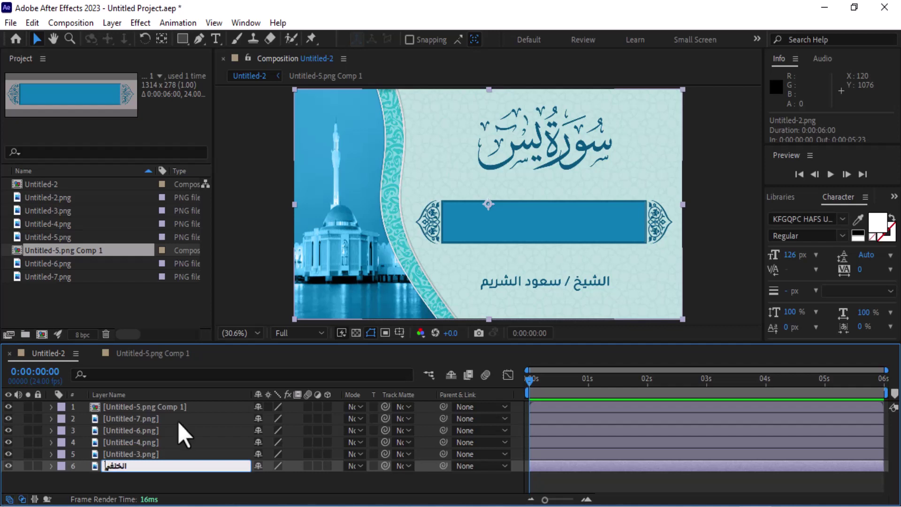
text(ة)
click(147, 455)
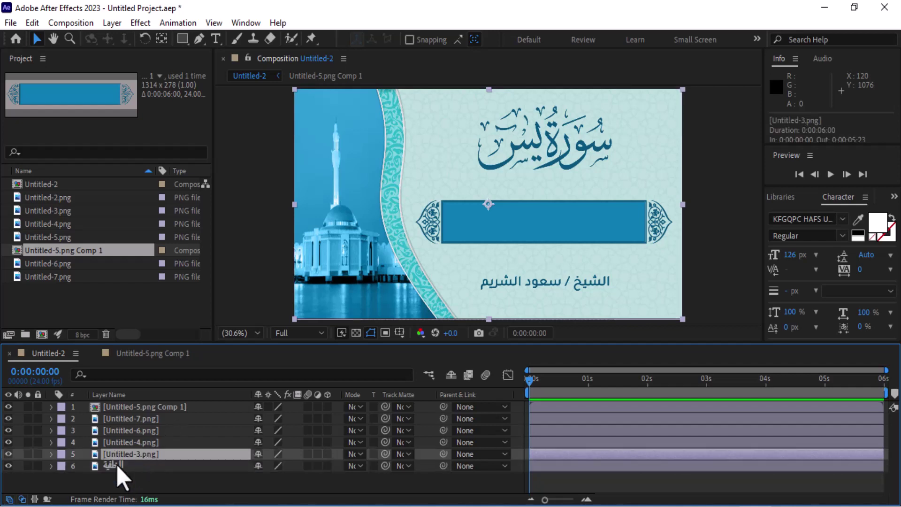
- Check which artwork Untitled-3.png holds by toggling its visibility, and rename the layer المسجد
click(6, 456)
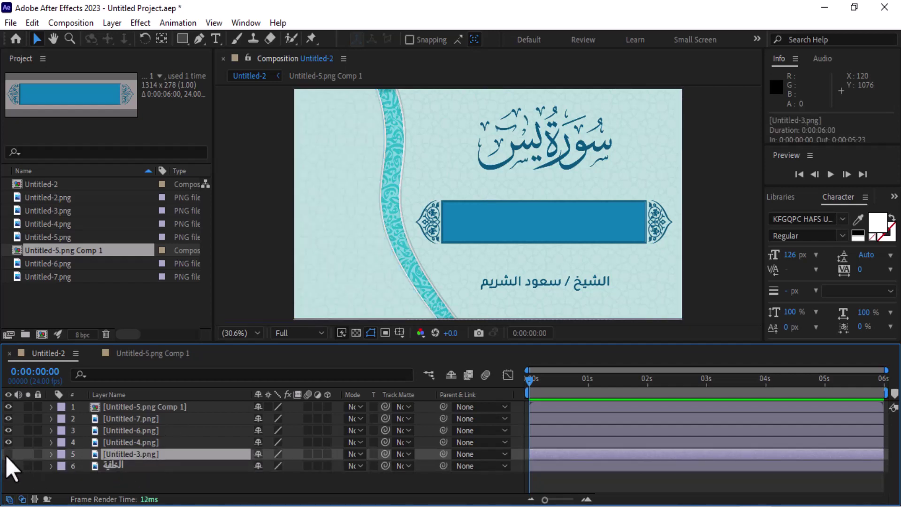
right_click(129, 454)
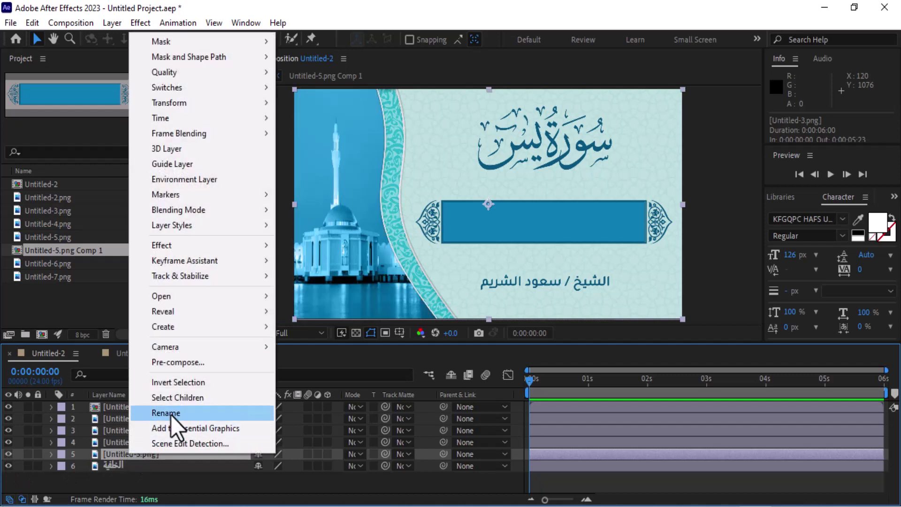
click(170, 415)
text(المسجد)
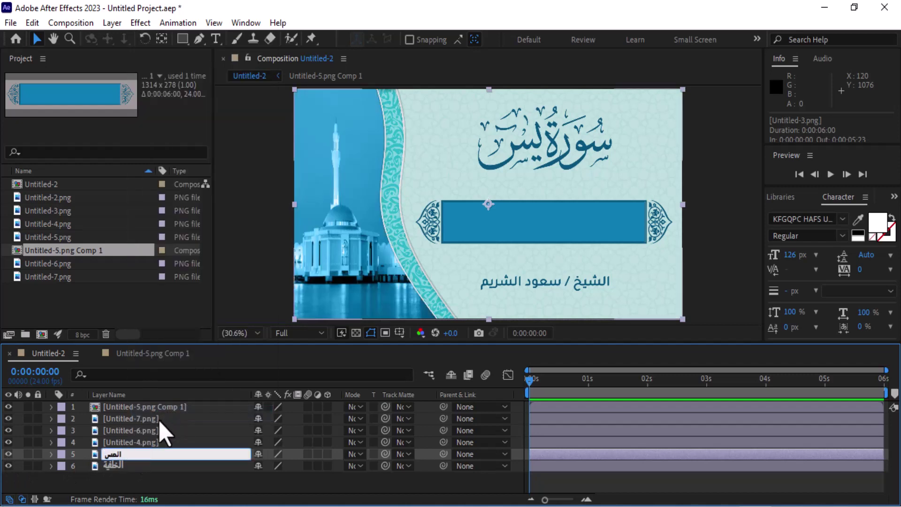
- Identify the Untitled-4.png layer by toggling its visibility and rename it الفاصل
click(132, 443)
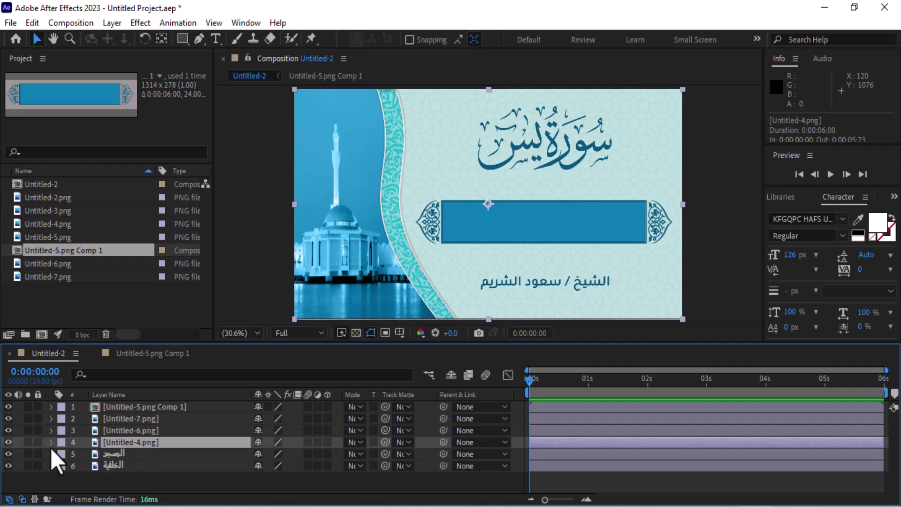
click(8, 442)
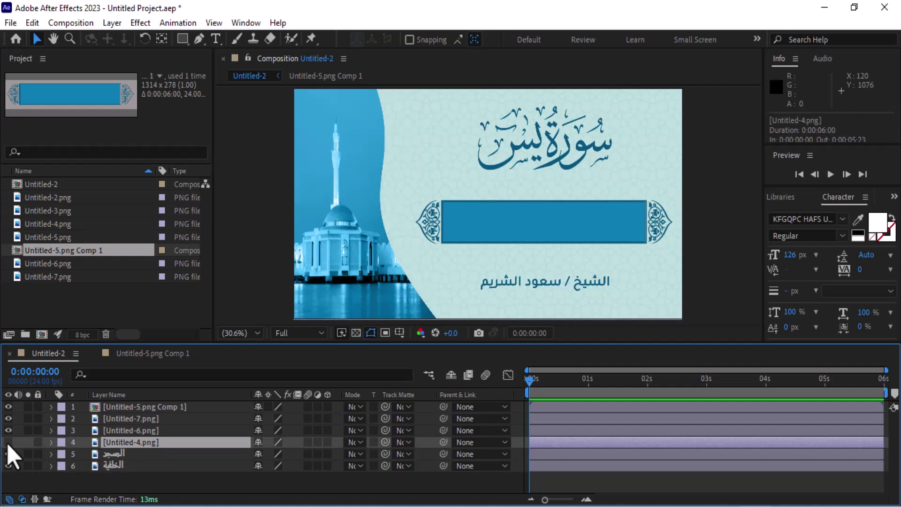
right_click(117, 443)
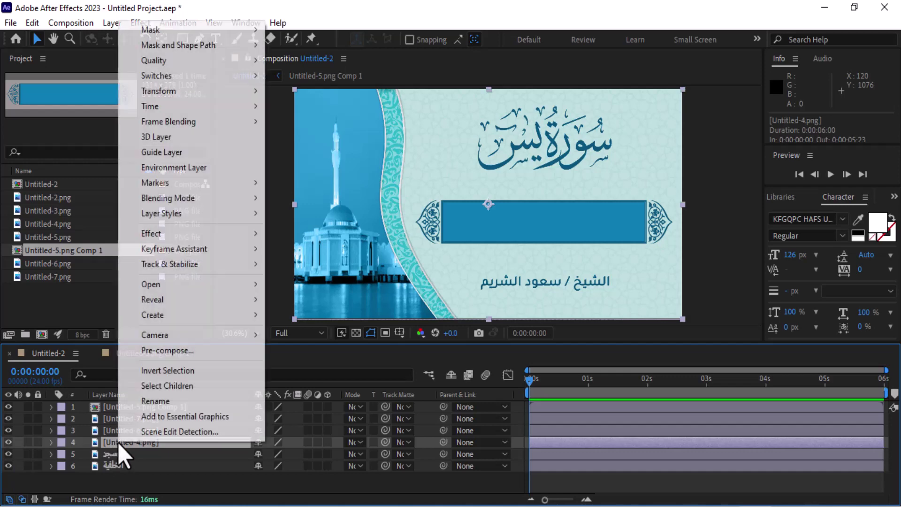
click(170, 401)
text(ال)
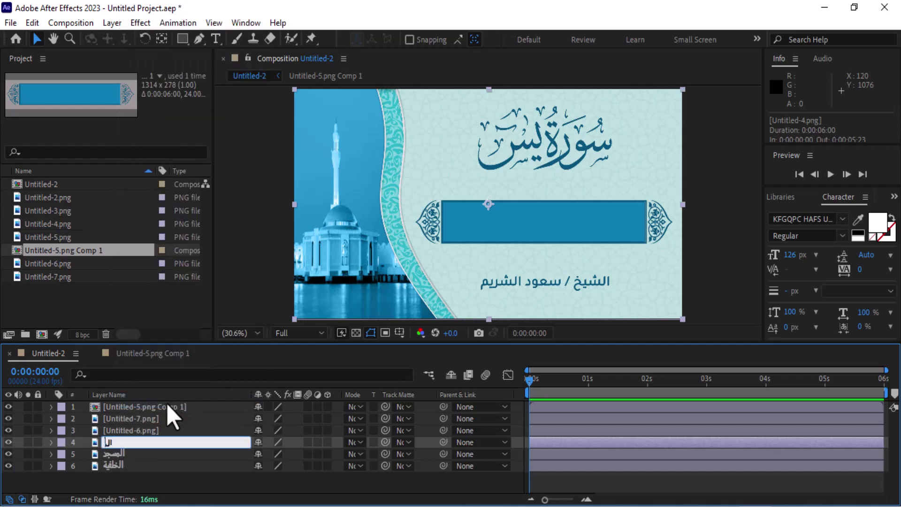
text(فاصل)
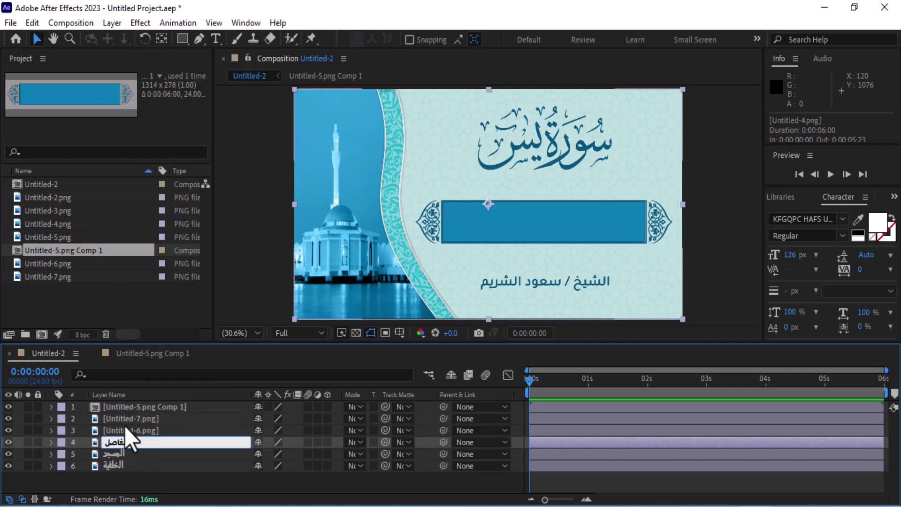
- Identify the Untitled-6.png layer by toggling its visibility and rename it يس
click(128, 429)
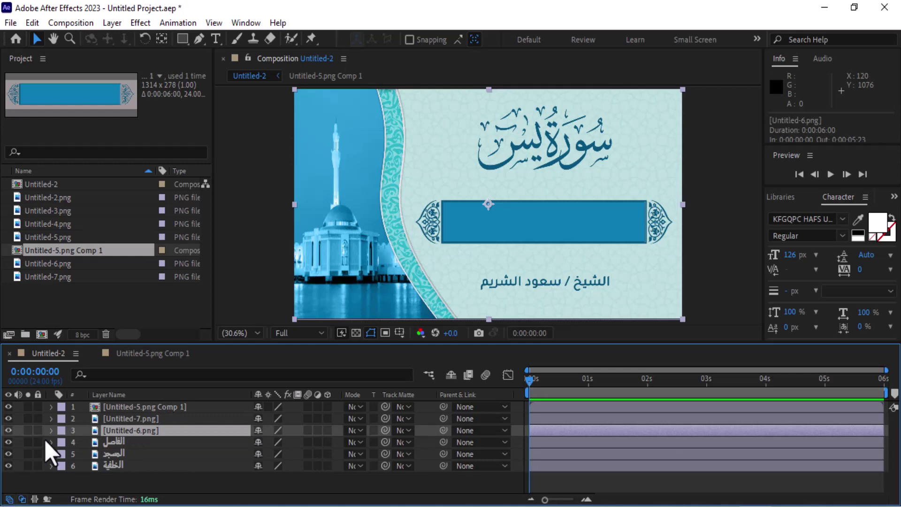
click(7, 430)
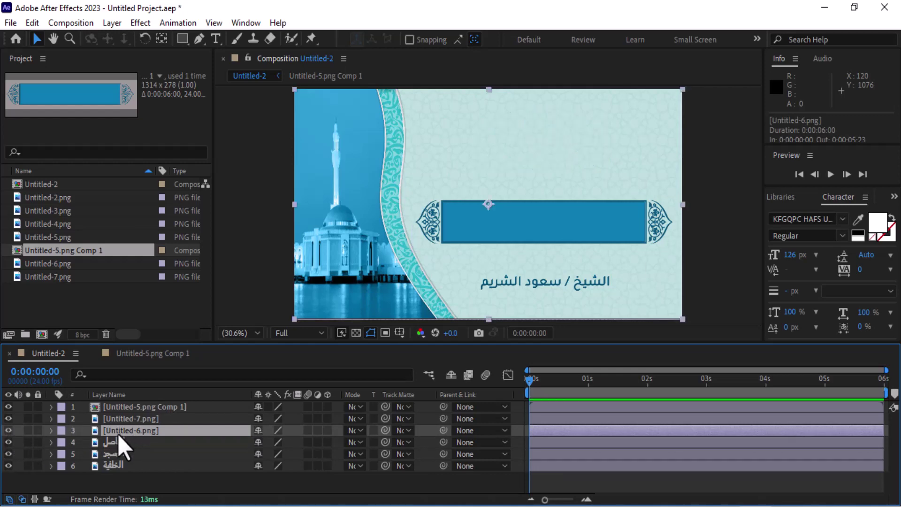
right_click(117, 432)
click(154, 392)
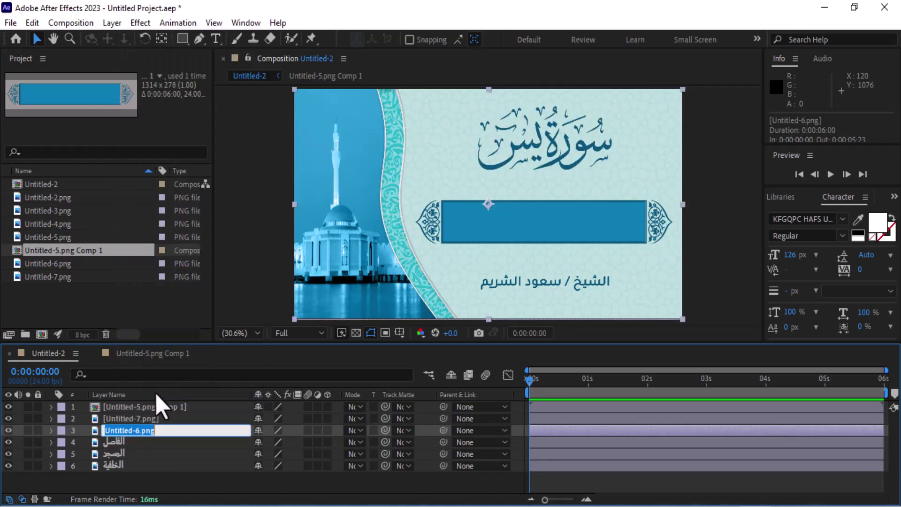
text(يس)
- Identify the Untitled-7.png layer by toggling its visibility and rename it الشريم
click(123, 418)
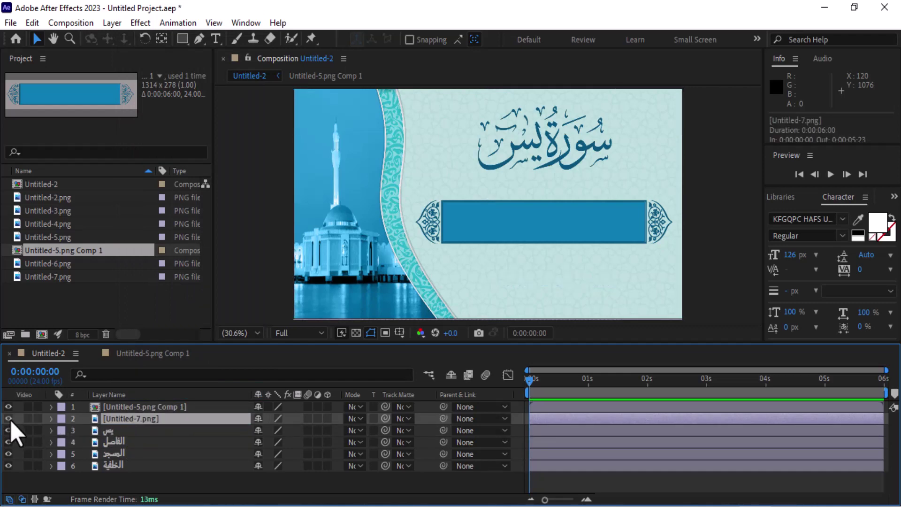
click(9, 418)
right_click(125, 419)
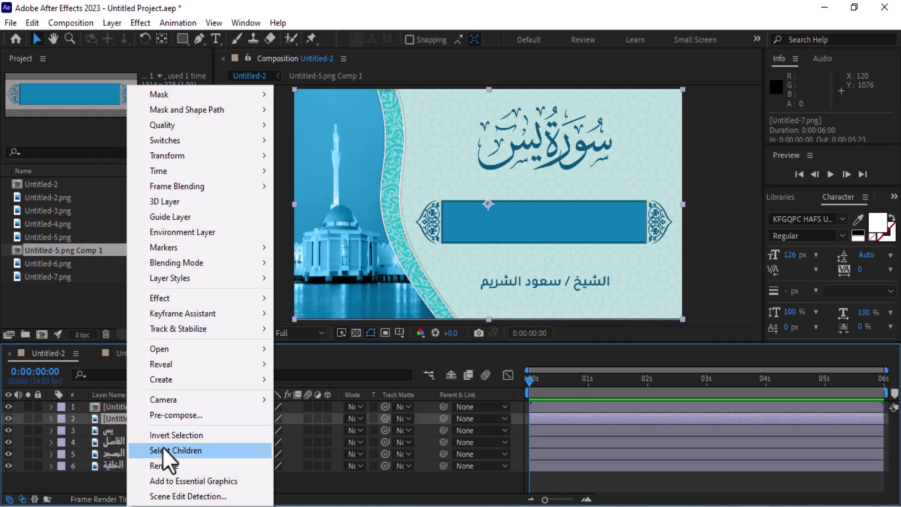
click(172, 466)
text(الشريط)
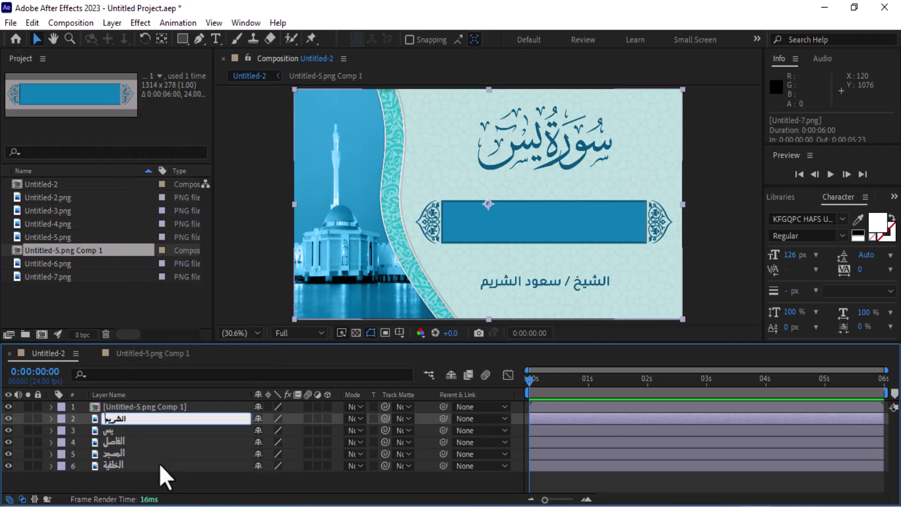
text(م)
- Rename the cropped frame layer Untitled-5.png Comp 1 as مربع النص
click(121, 409)
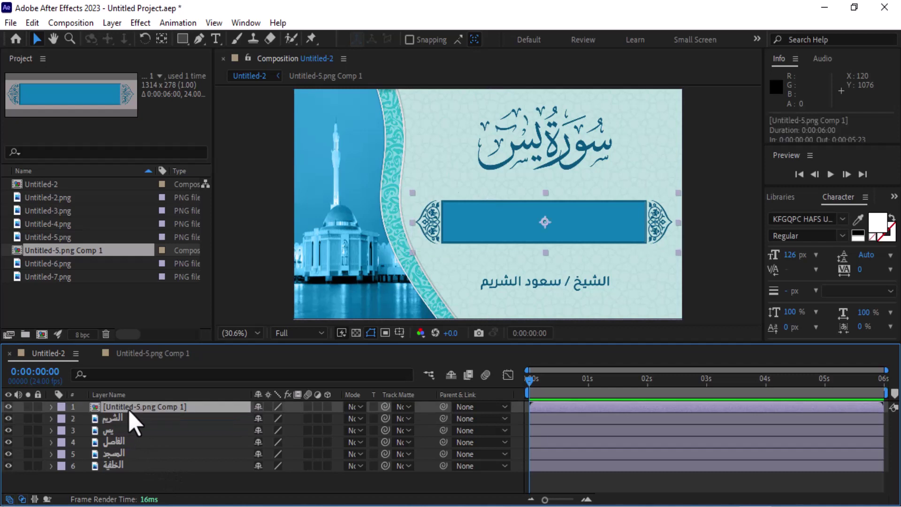
right_click(134, 410)
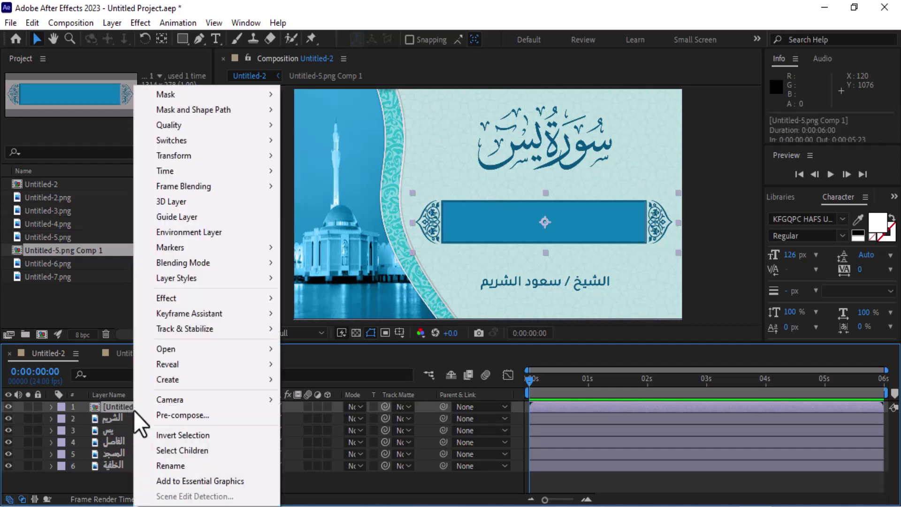
click(177, 466)
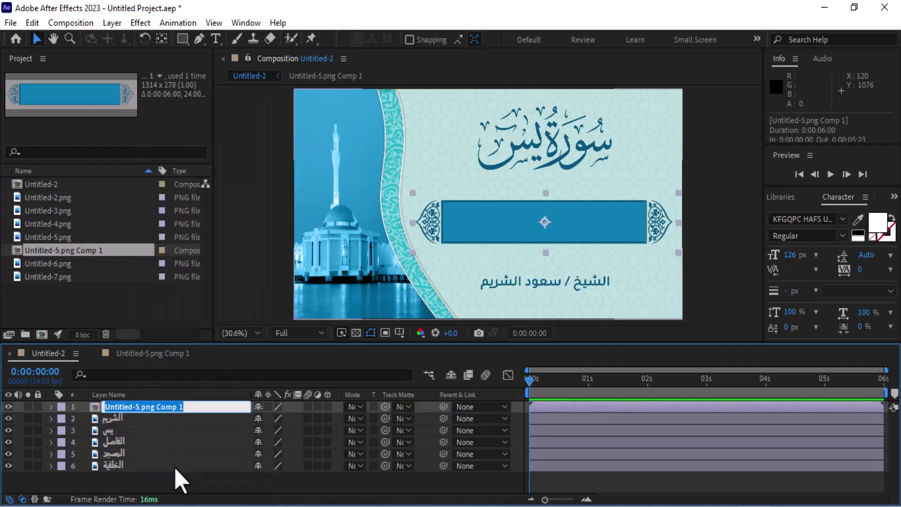
text(اربع)
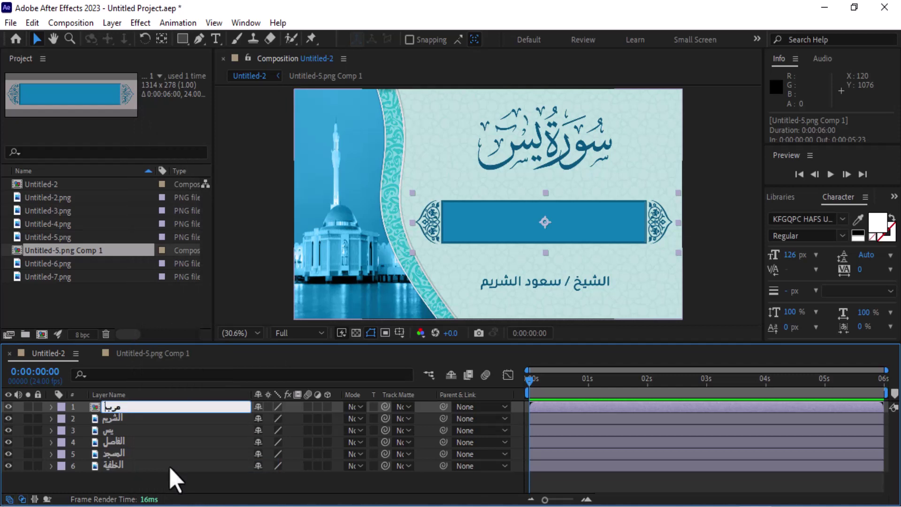
text( النص)
- Lock the background layer الخلفية and select the المسجد layer
click(136, 465)
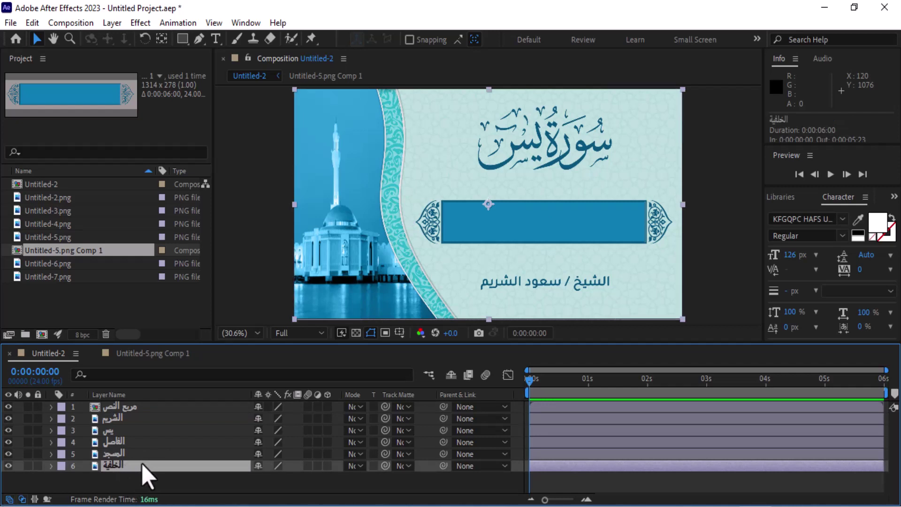
click(37, 466)
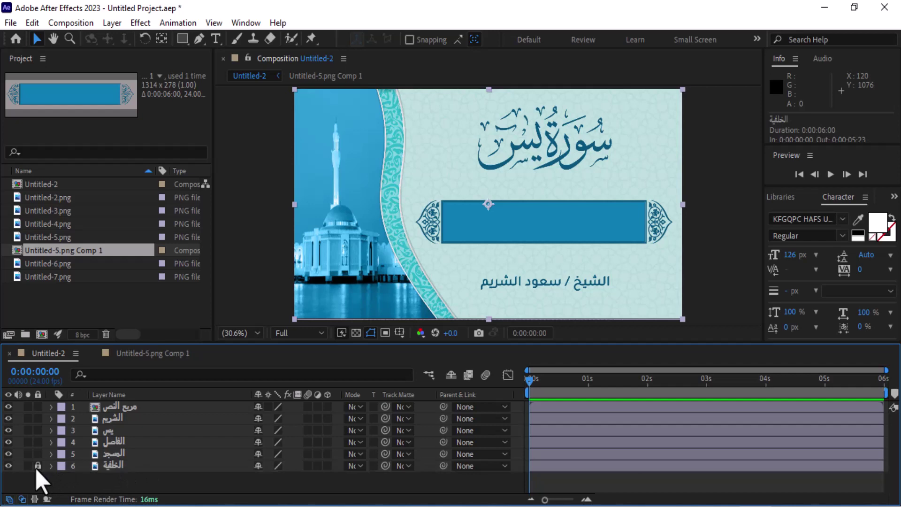
click(117, 454)
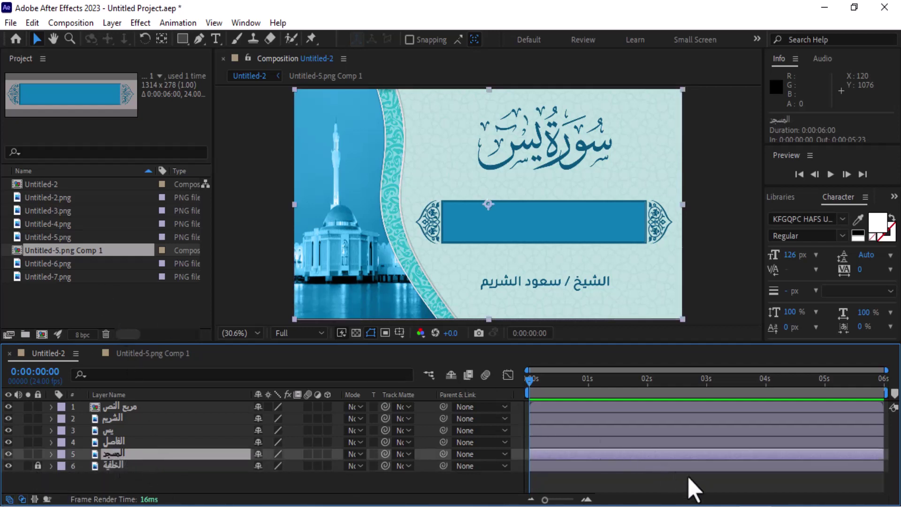
- Switch to the source folder and preview the flock of birds green screen clip and videoplayback (9).mp4 in VLC
key(alt+Tab)
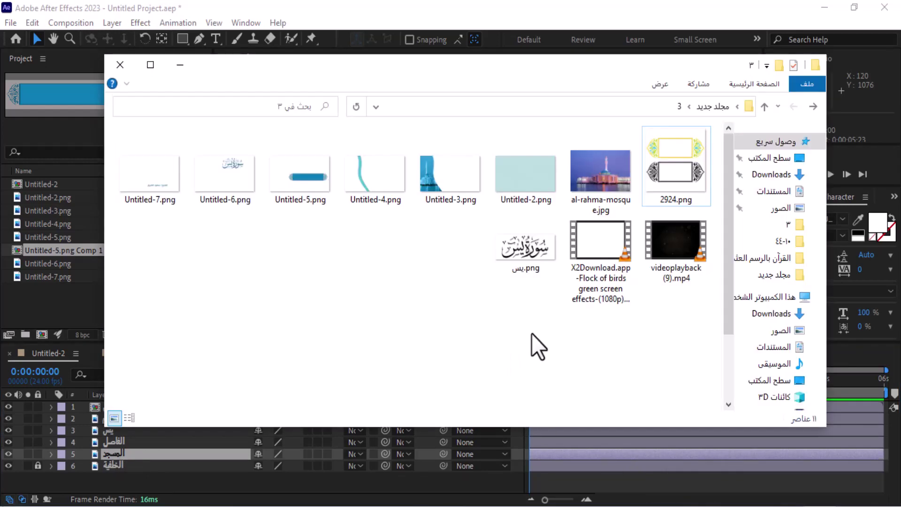
click(599, 248)
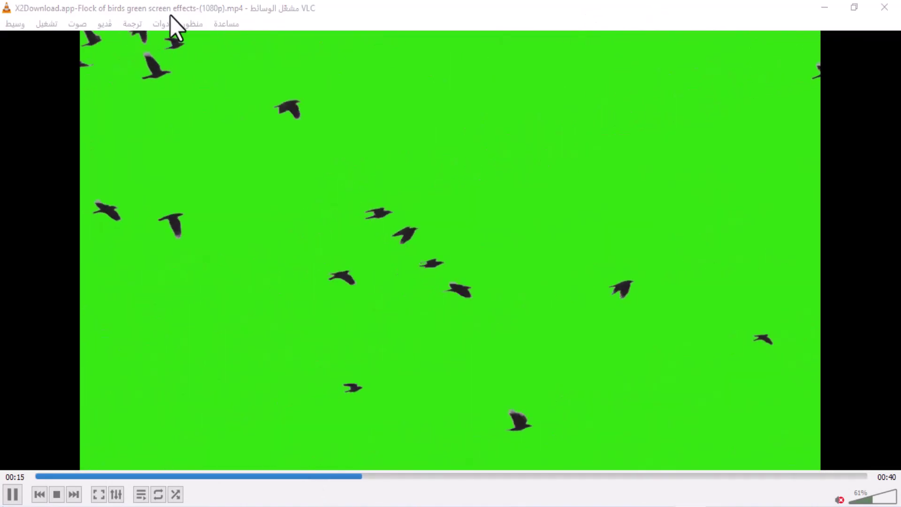
click(878, 5)
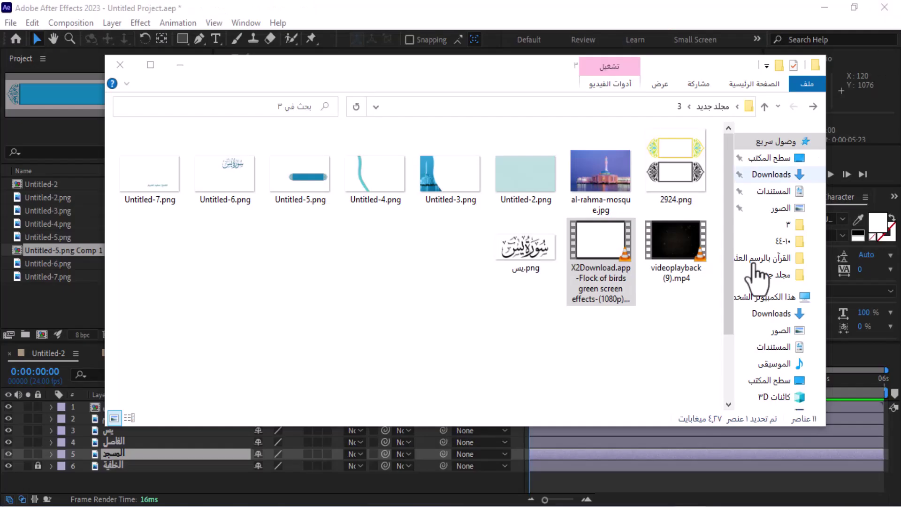
click(677, 249)
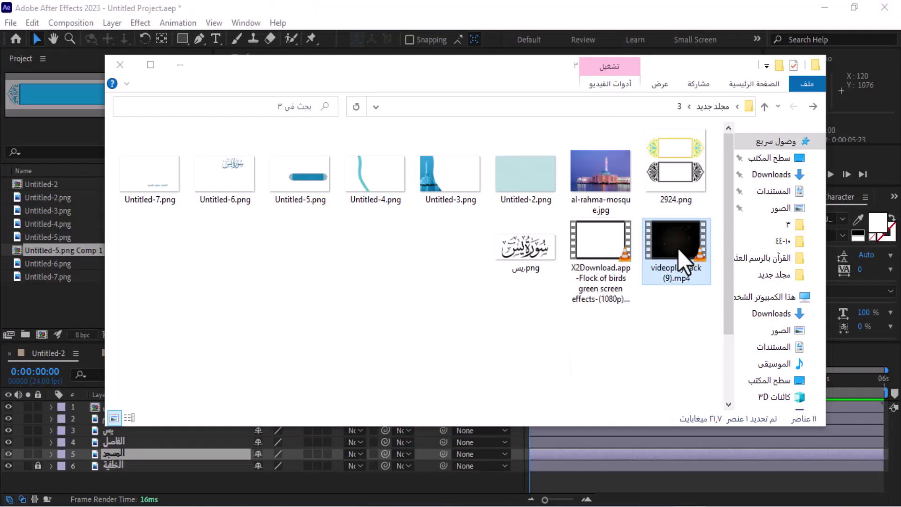
double_click(672, 252)
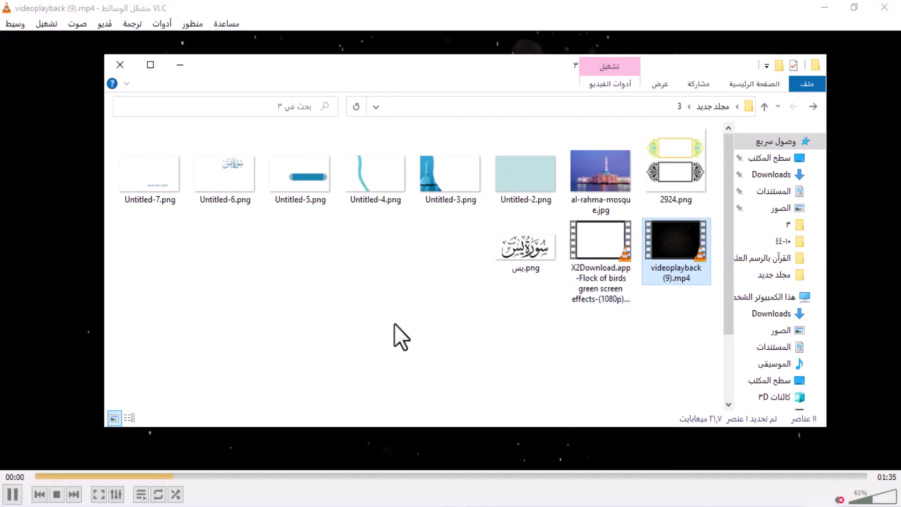
click(180, 65)
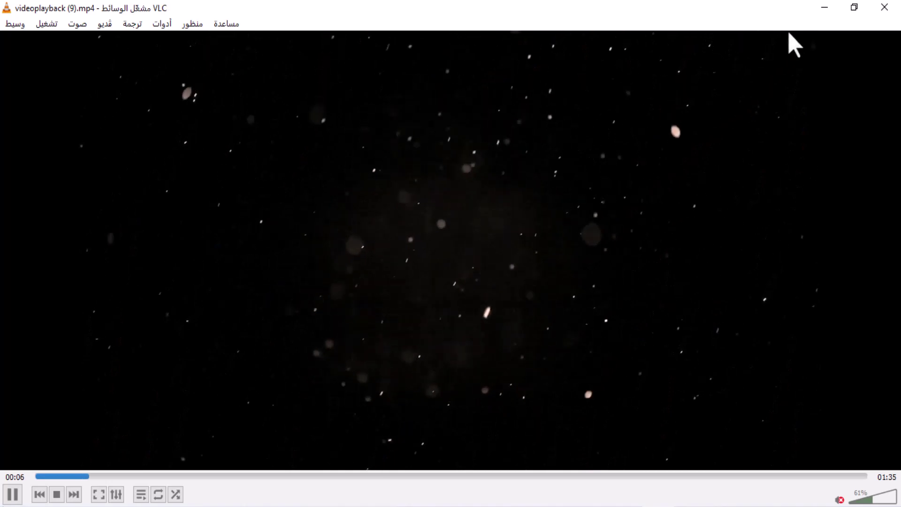
click(885, 7)
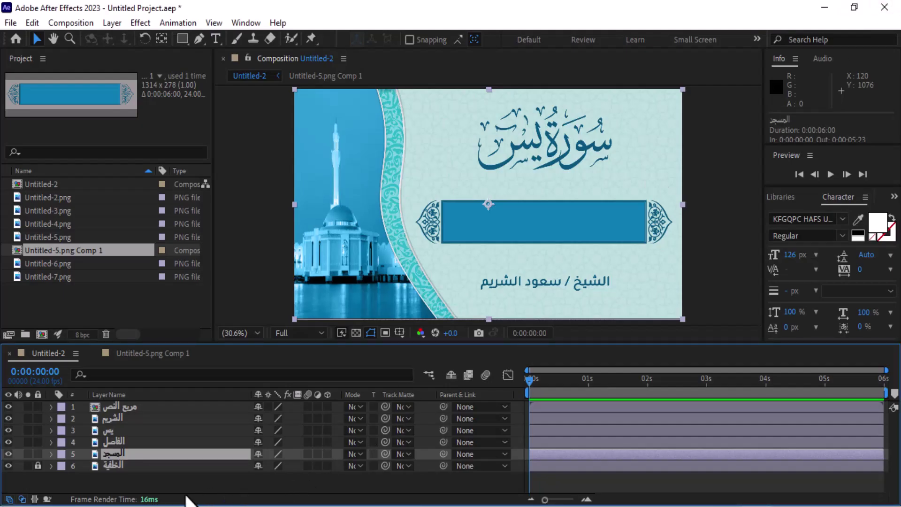
- Import videoplayback (9).mp4 as footage and add it to the Untitled-2 composition directly above the المسجد layer
click(174, 480)
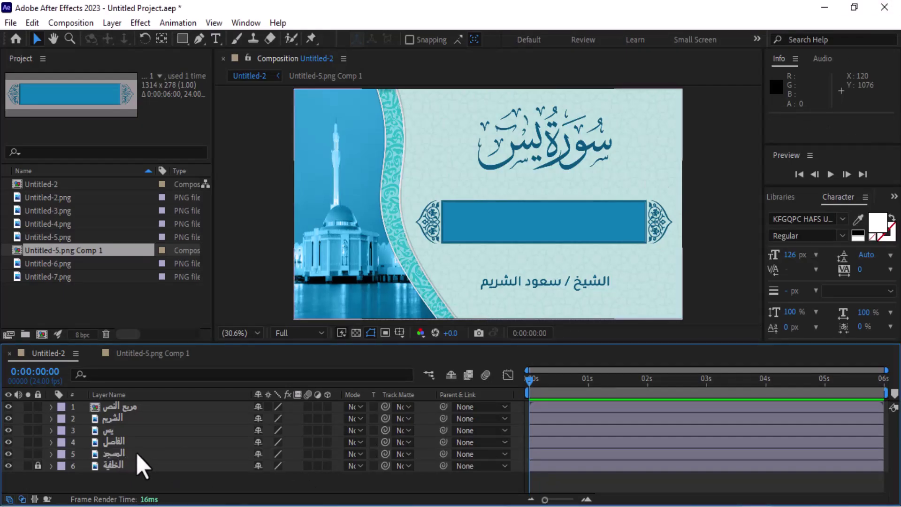
click(127, 307)
double_click(128, 308)
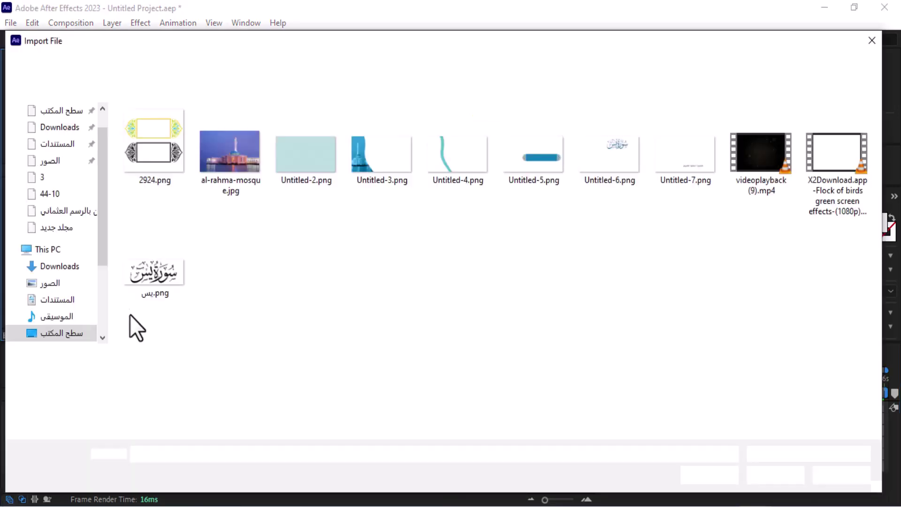
click(783, 163)
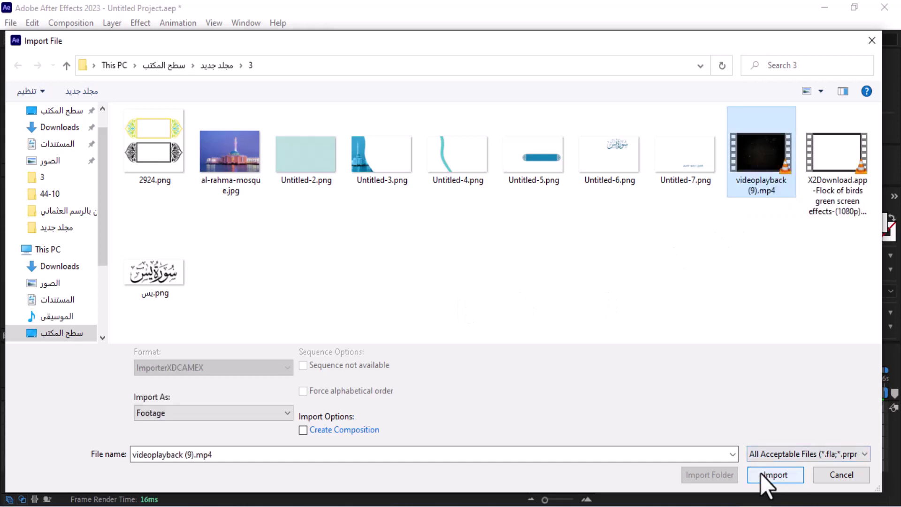
click(761, 473)
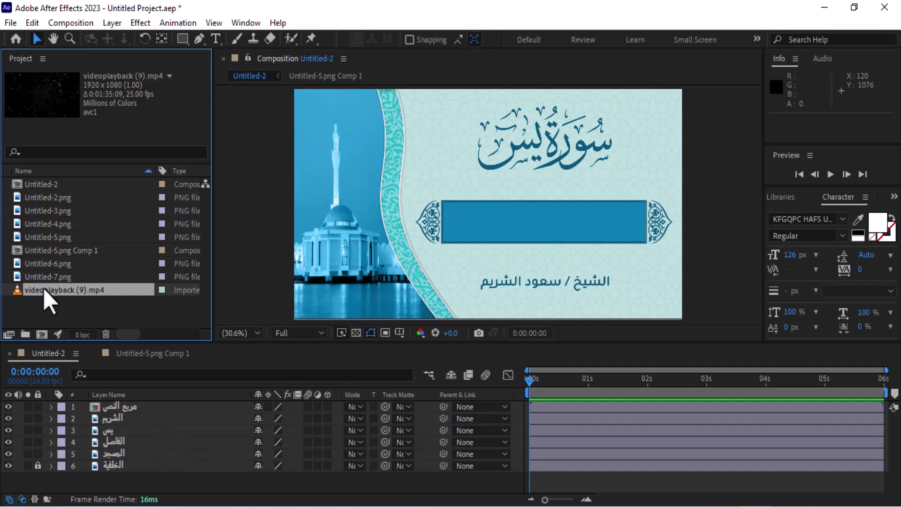
drag(44, 291, 84, 450)
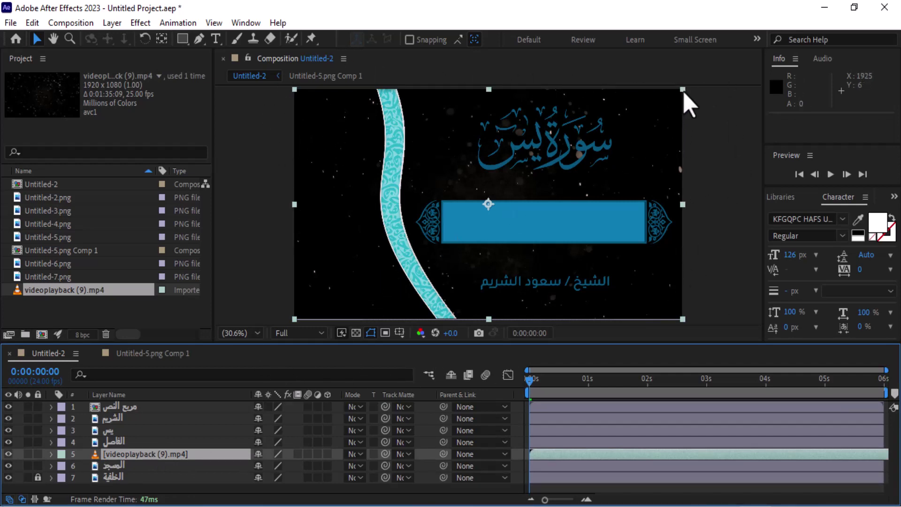
- Narrow the particle clip to about half the frame's width and move it over the mosque, to about position 320.5, 533.5
drag(684, 93, 591, 87)
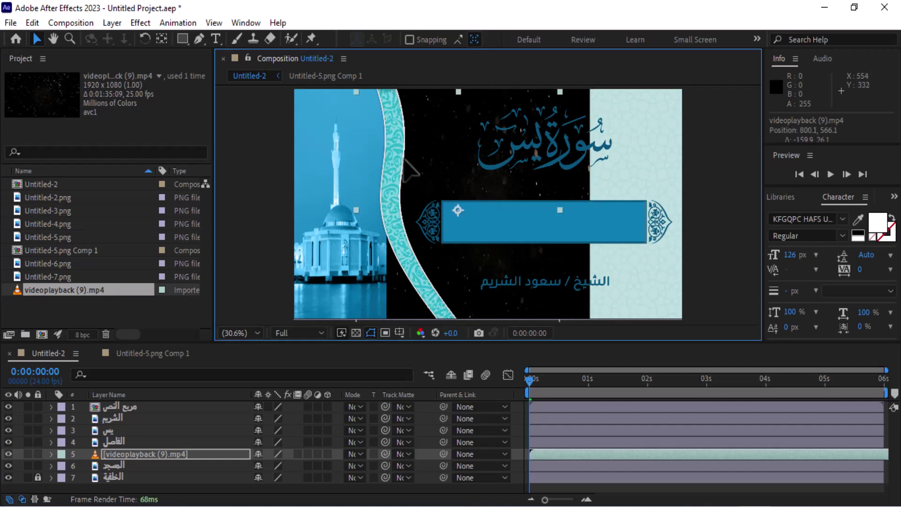
drag(425, 159, 309, 157)
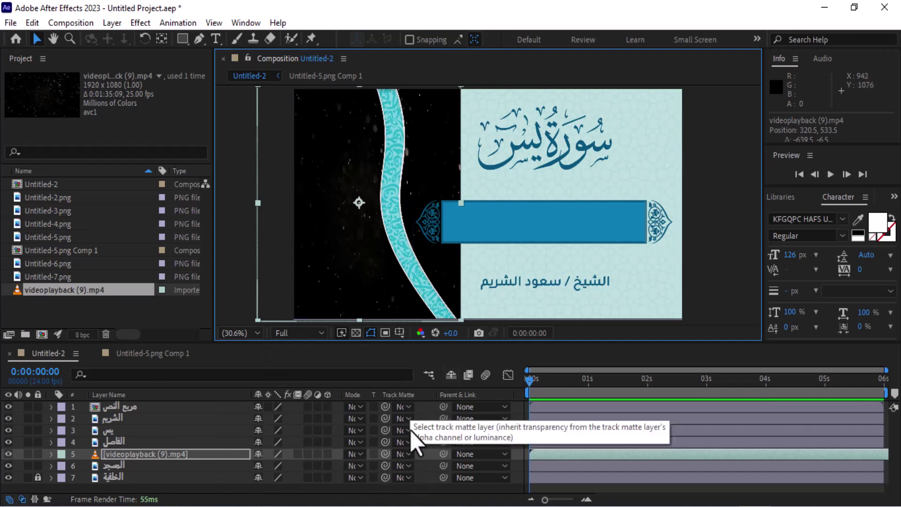
- Blend the particle clip in Screen mode with the المسجد layer as its track matte, keeping المسجد visible
click(406, 454)
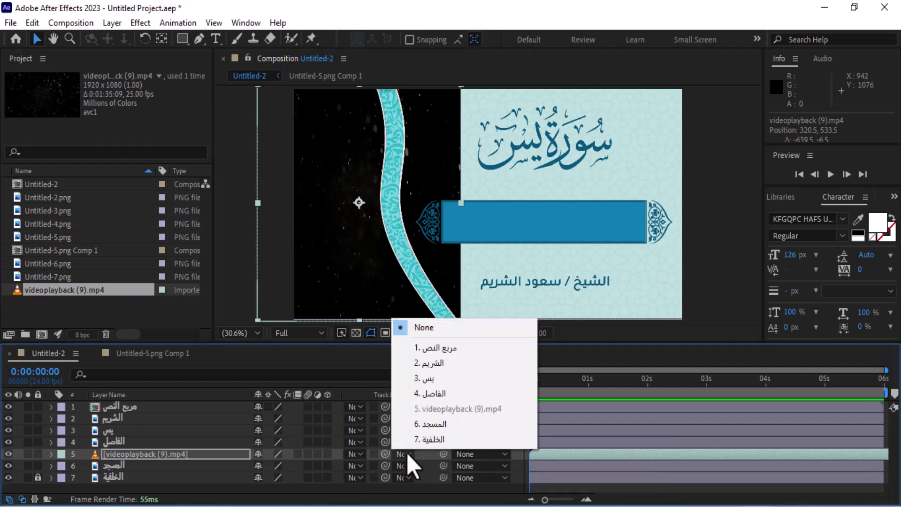
click(436, 424)
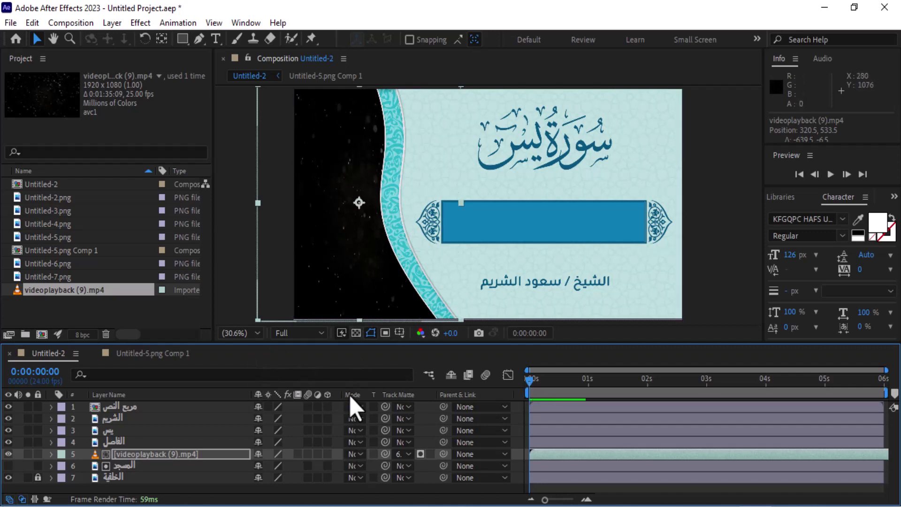
click(360, 454)
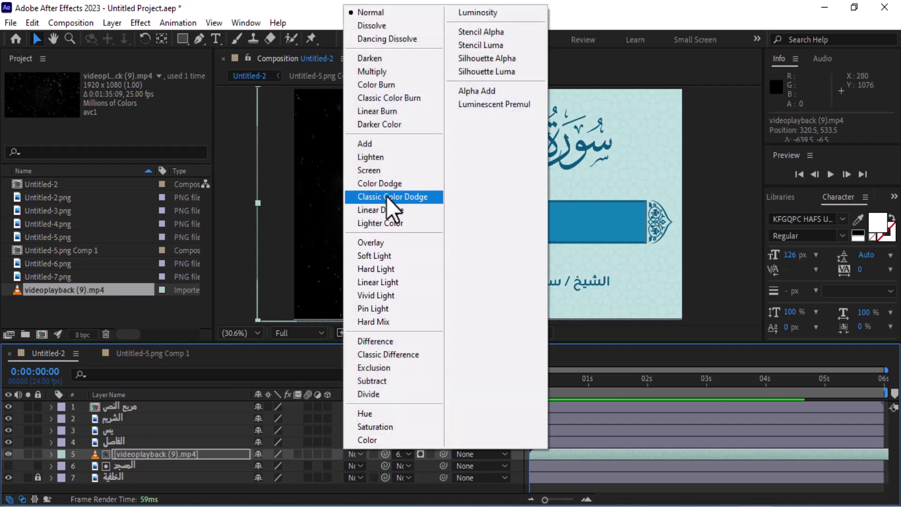
click(386, 172)
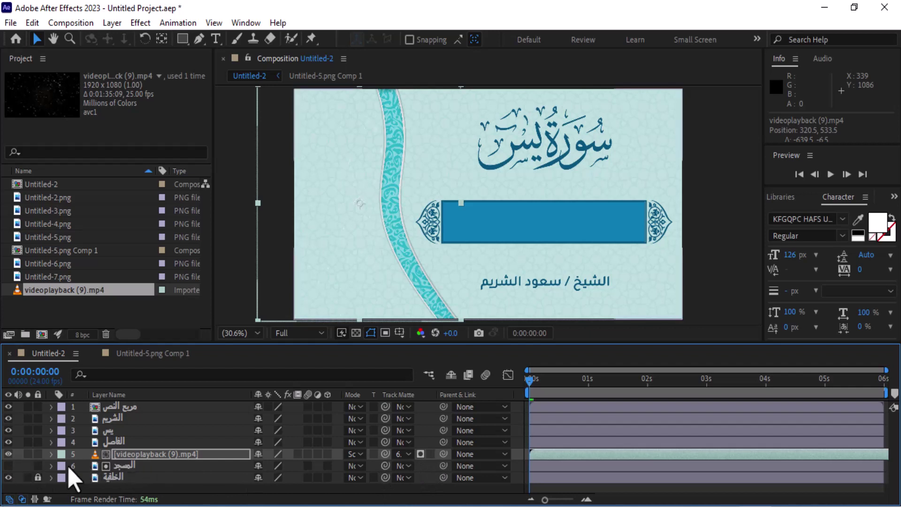
click(9, 466)
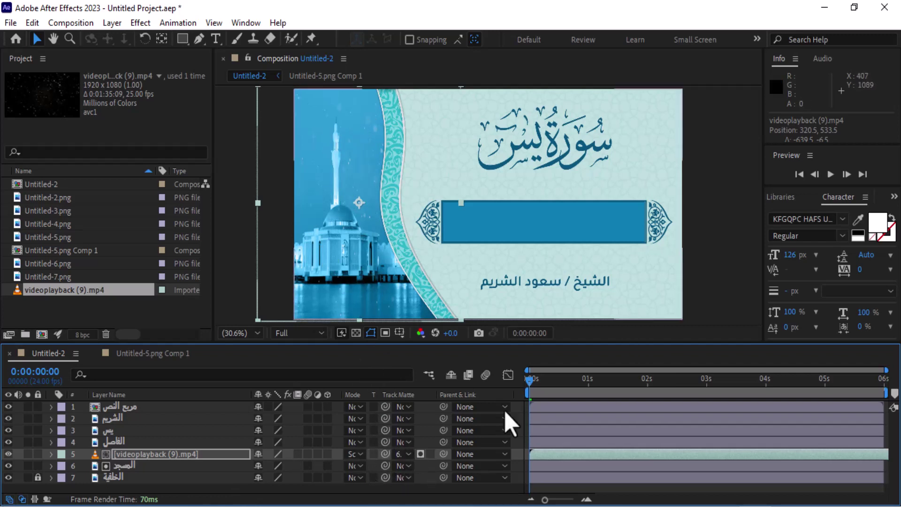
- Play back the composition from the start to check the particles over the mosque
click(828, 174)
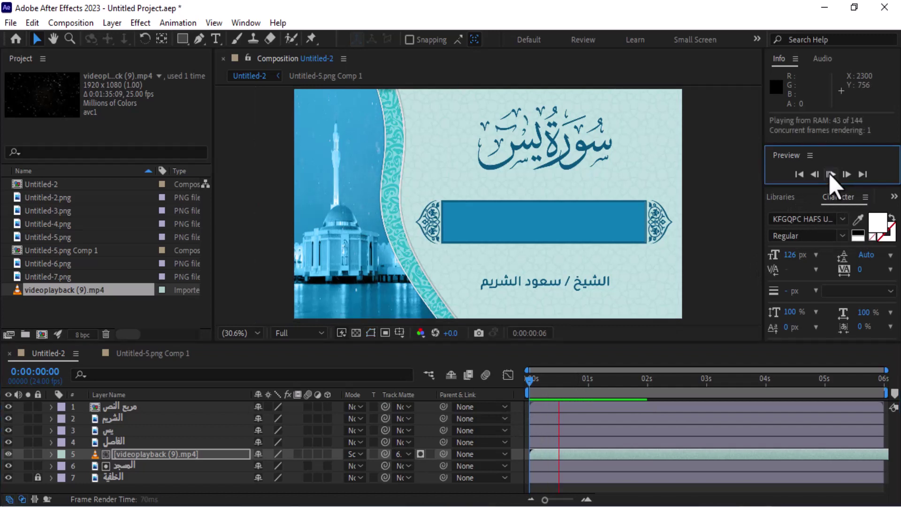
click(799, 175)
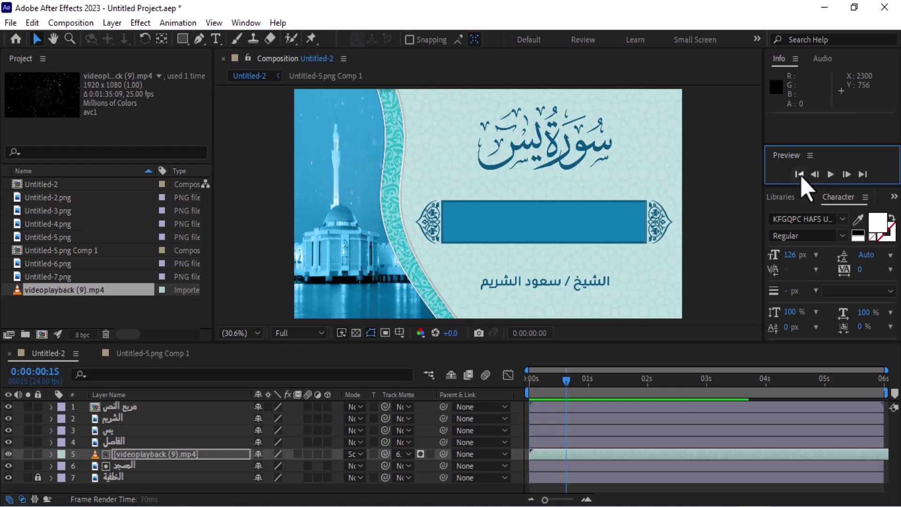
click(830, 174)
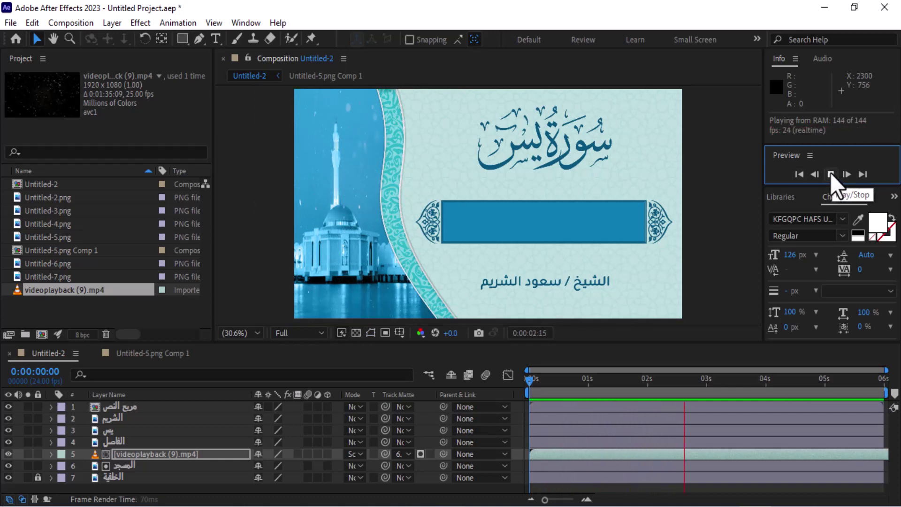
click(829, 173)
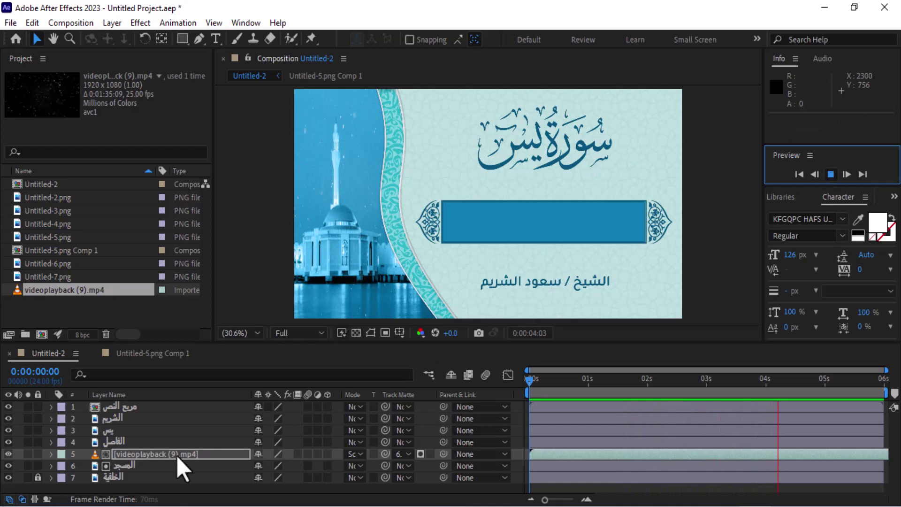
- Import the flock of birds green screen clip as footage and add it directly above the videoplayback (9).mp4 layer
double_click(83, 312)
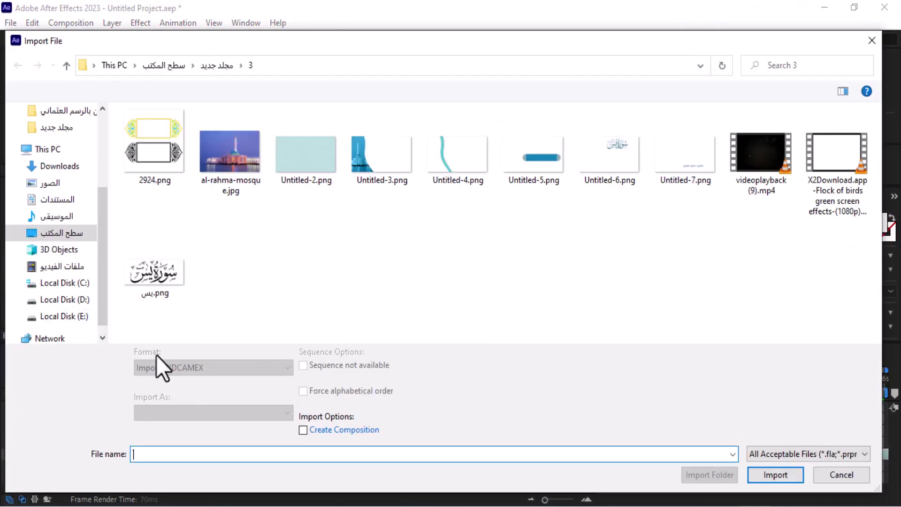
click(837, 157)
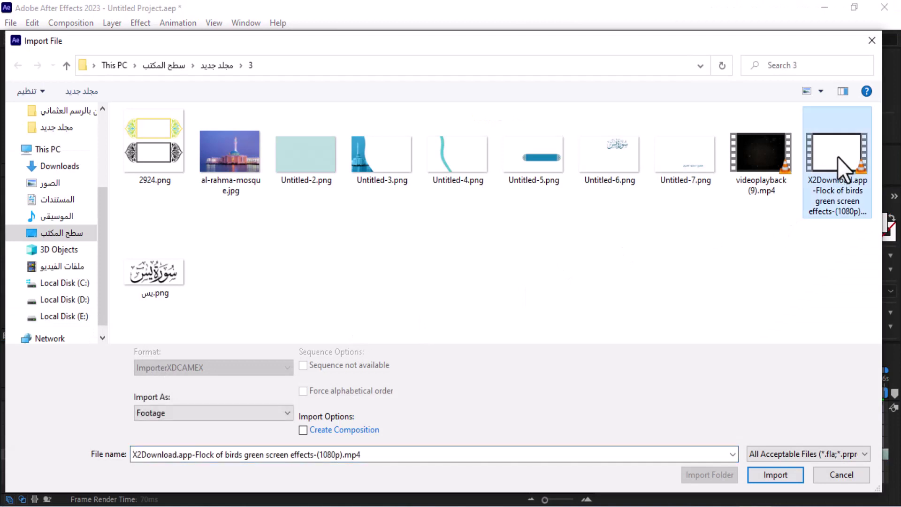
double_click(838, 157)
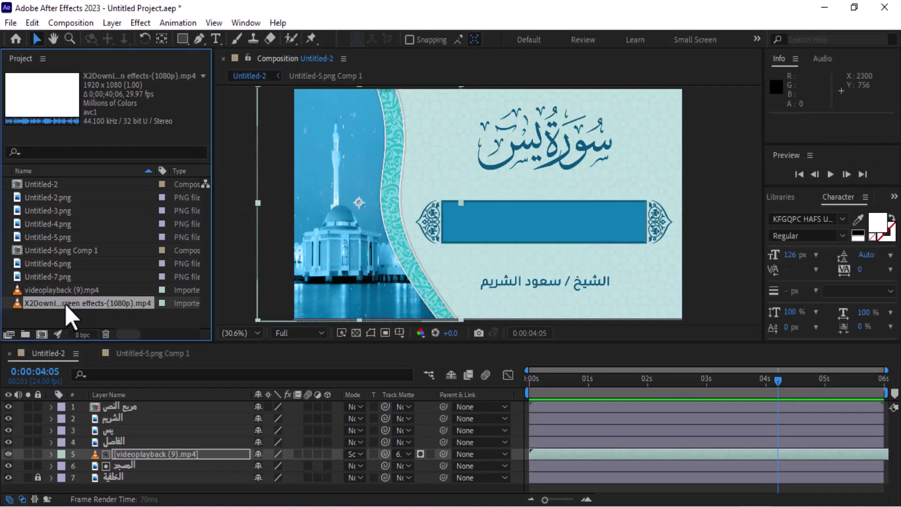
drag(61, 303, 90, 446)
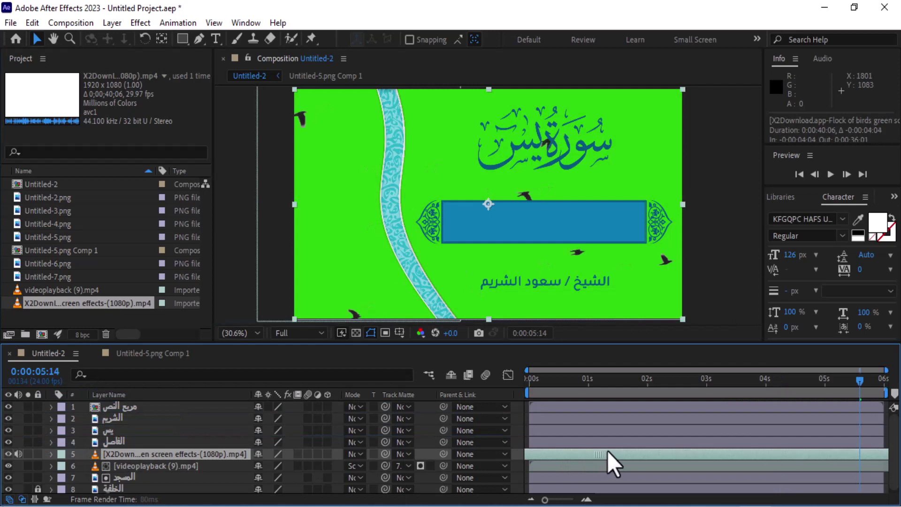
- Trim away the part of the birds clip before 0:00:05:07 and move the remainder to start at 0:00:00:00
mouse_move(858, 386)
mouse_down()
mouse_move(815, 388)
mouse_move(854, 387)
mouse_move(834, 390)
mouse_move(841, 389)
mouse_up()
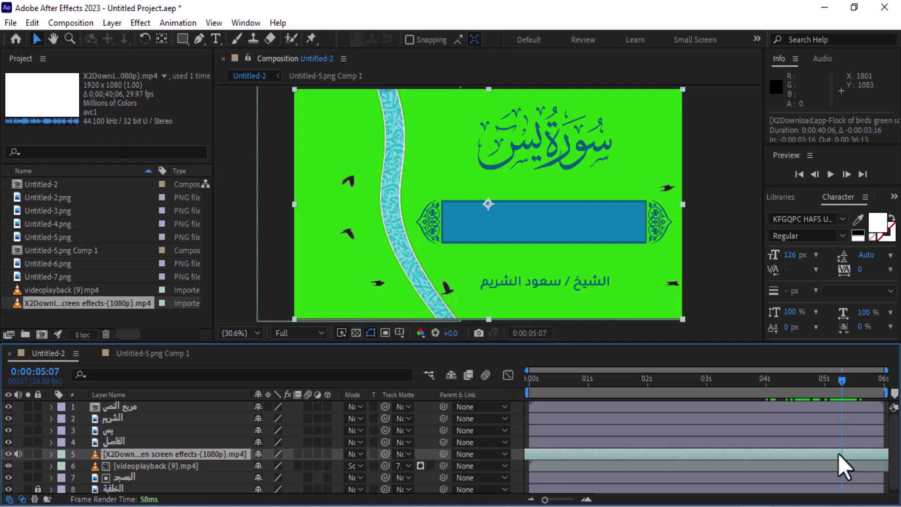
key(ctrl+shift+d)
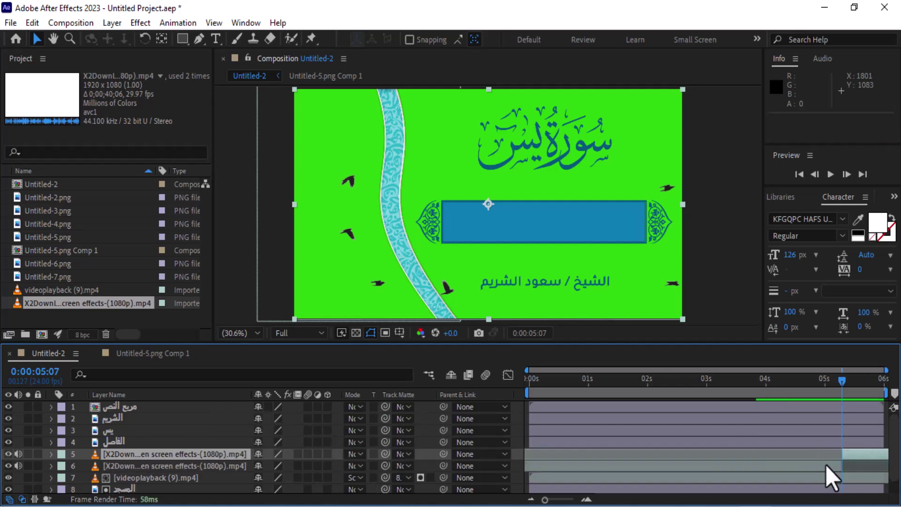
click(826, 465)
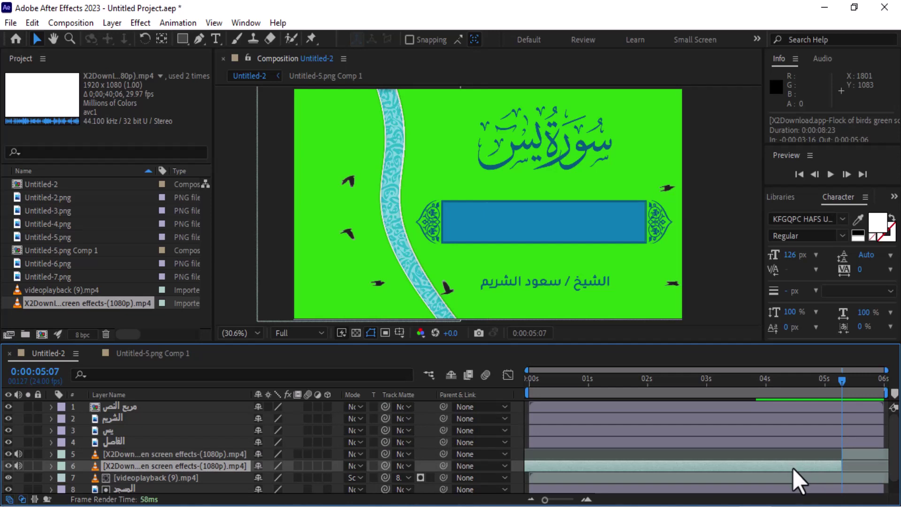
key(Delete)
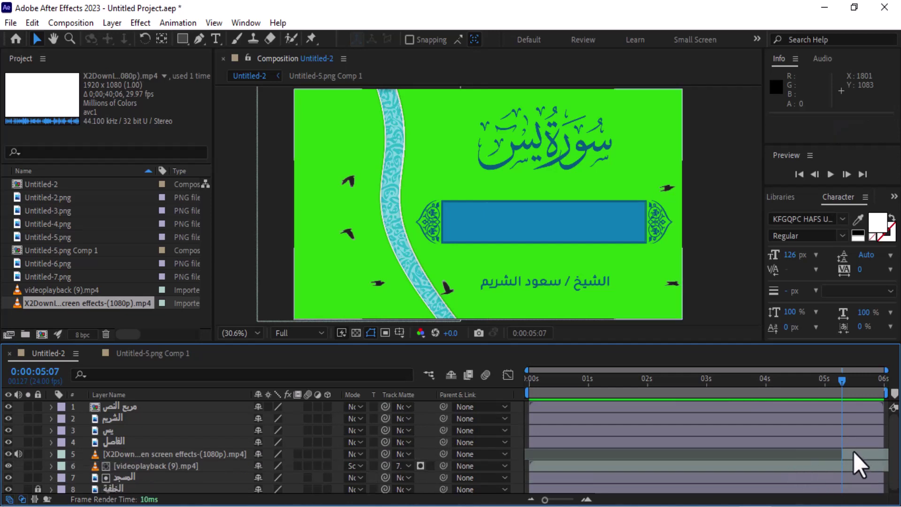
drag(853, 451, 543, 454)
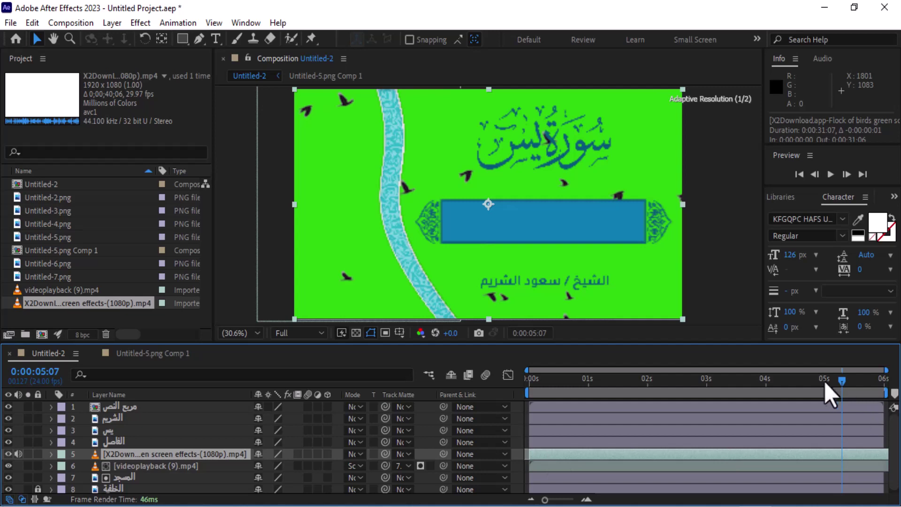
- Scale the birds clip to about 49%, 88% and place it over the mosque at about position 314, 429.1
drag(840, 381, 503, 412)
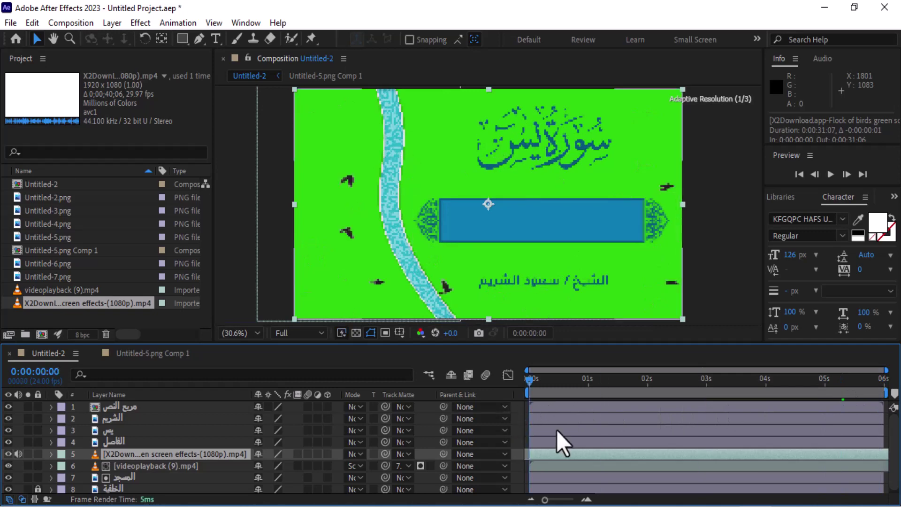
drag(683, 89, 589, 88)
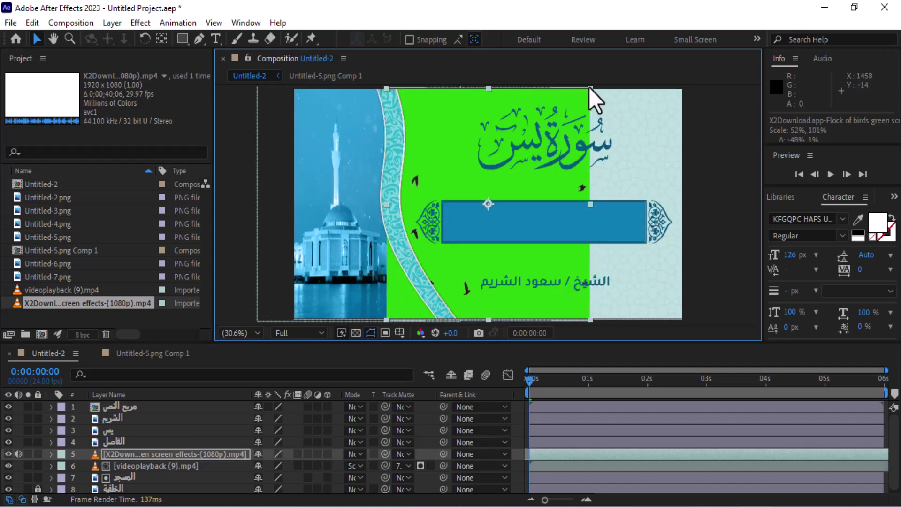
drag(453, 170, 445, 168)
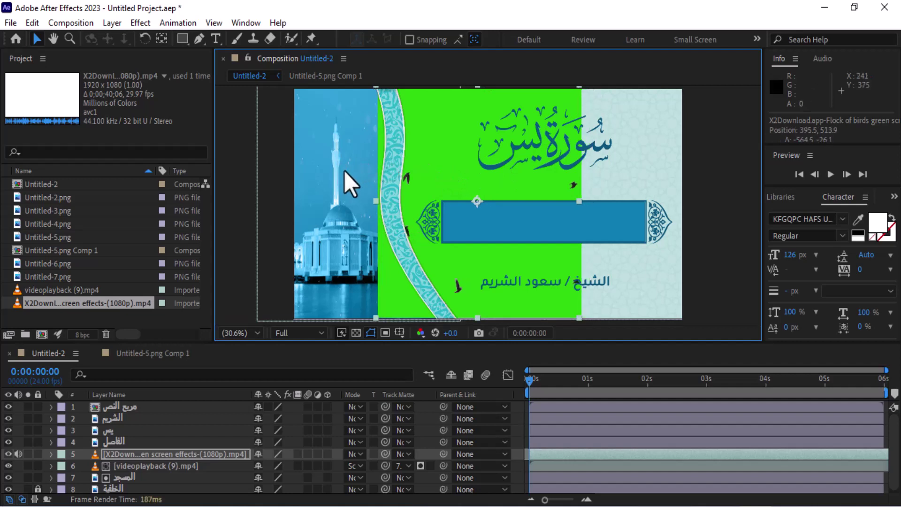
drag(345, 181, 409, 197)
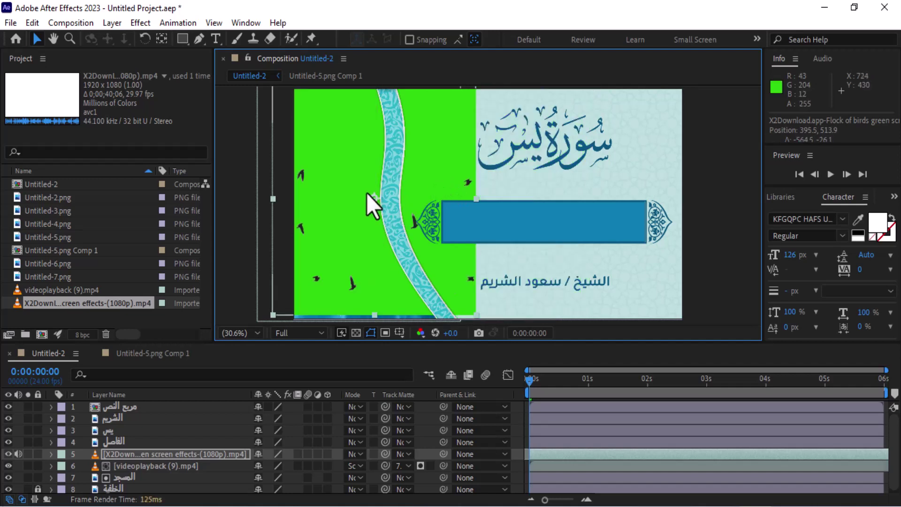
drag(373, 314, 375, 300)
mouse_move(348, 179)
mouse_down()
mouse_move(335, 149)
mouse_move(337, 176)
mouse_up()
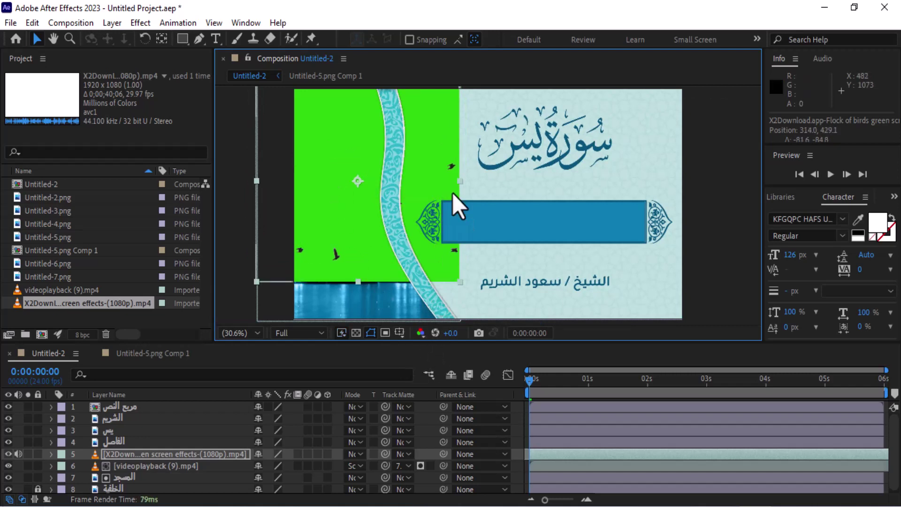
drag(457, 184, 451, 184)
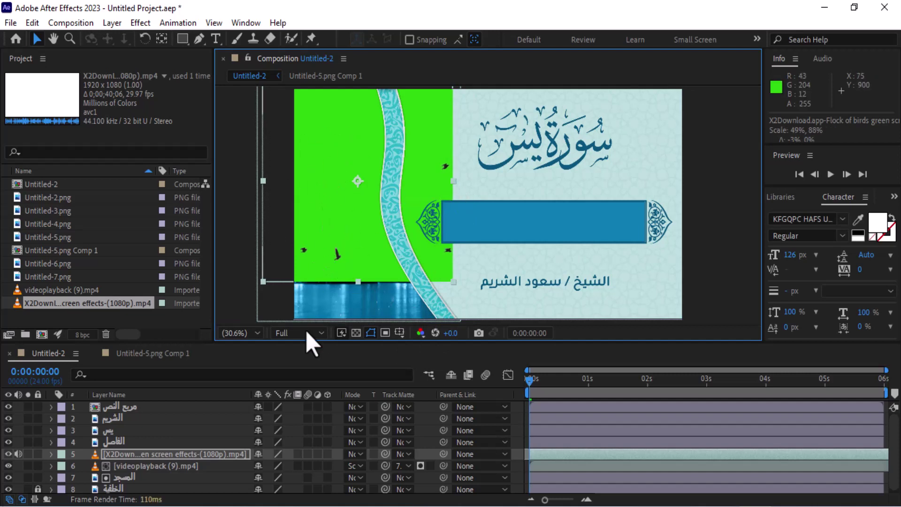
- Apply the Keylight (1.2) keying effect to the birds layer
click(154, 319)
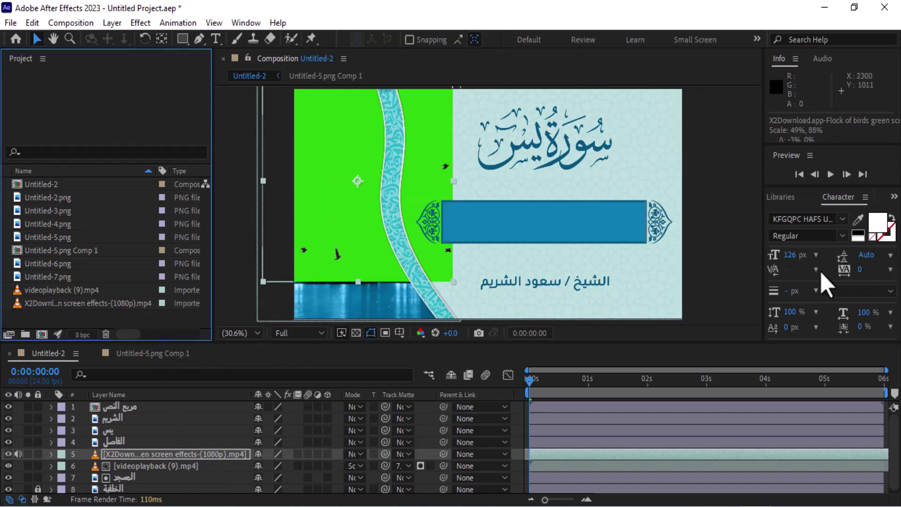
click(865, 198)
click(879, 199)
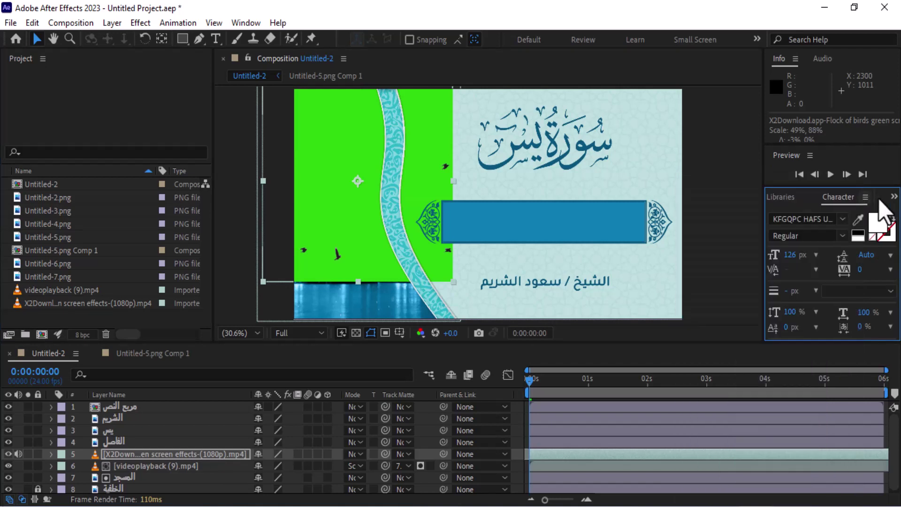
click(893, 196)
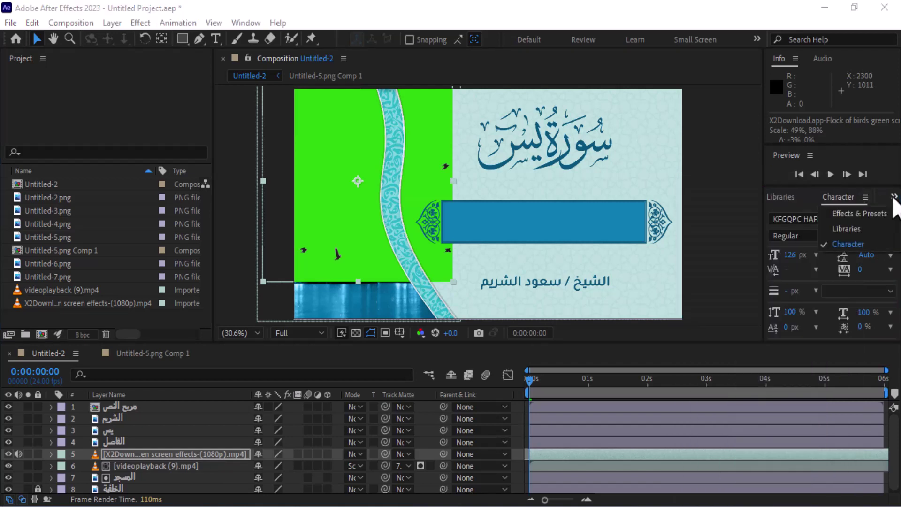
click(853, 215)
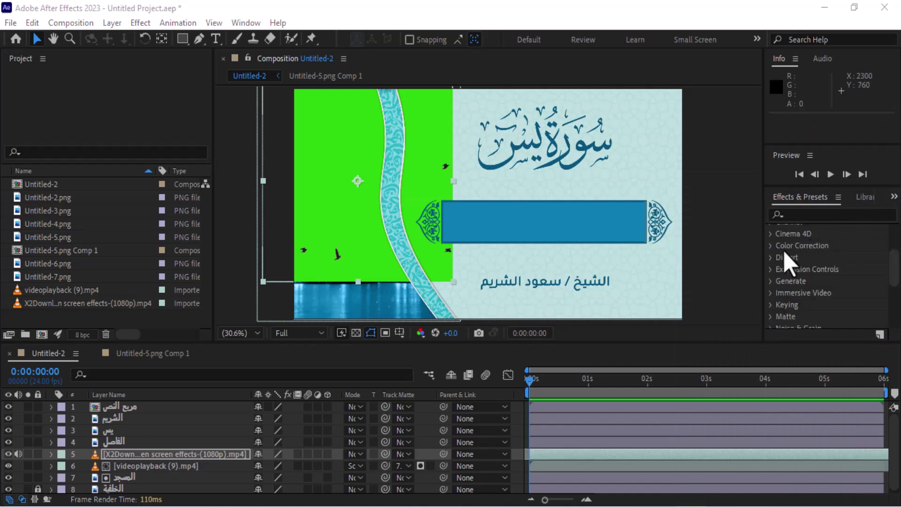
click(786, 304)
drag(897, 288, 897, 301)
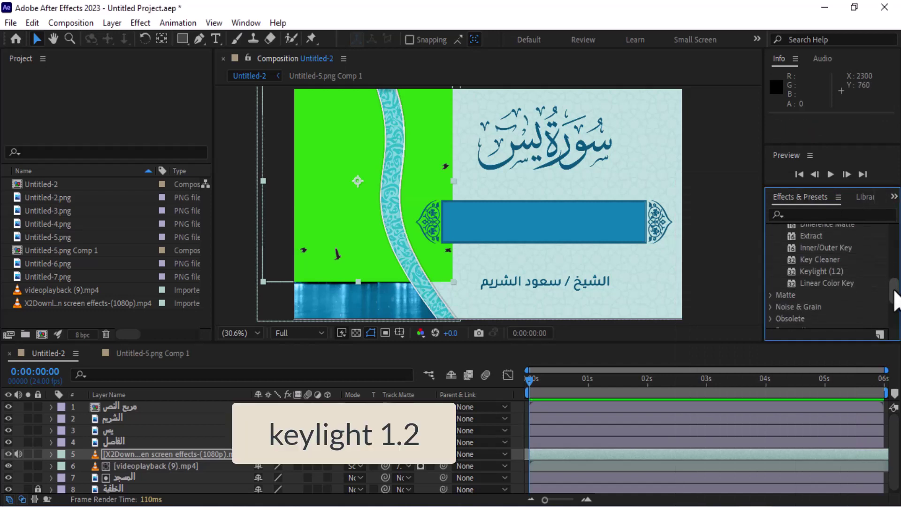
click(817, 273)
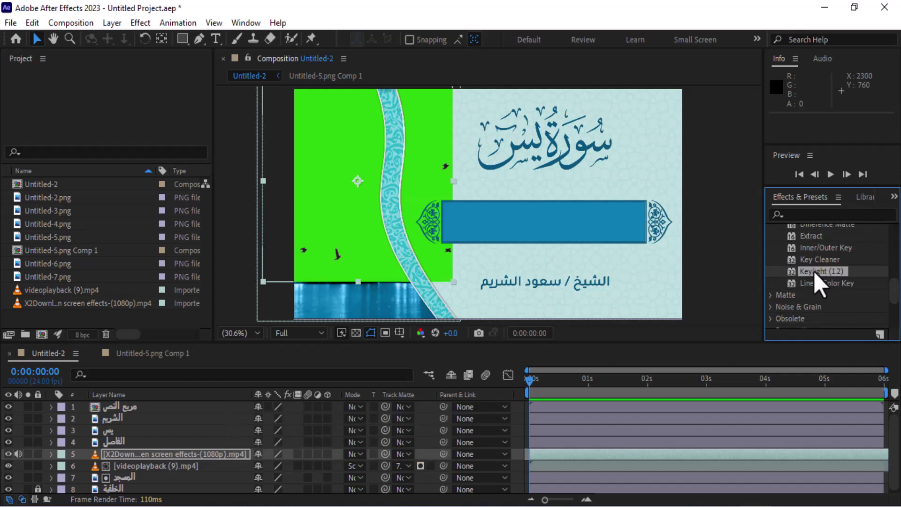
drag(814, 272, 174, 455)
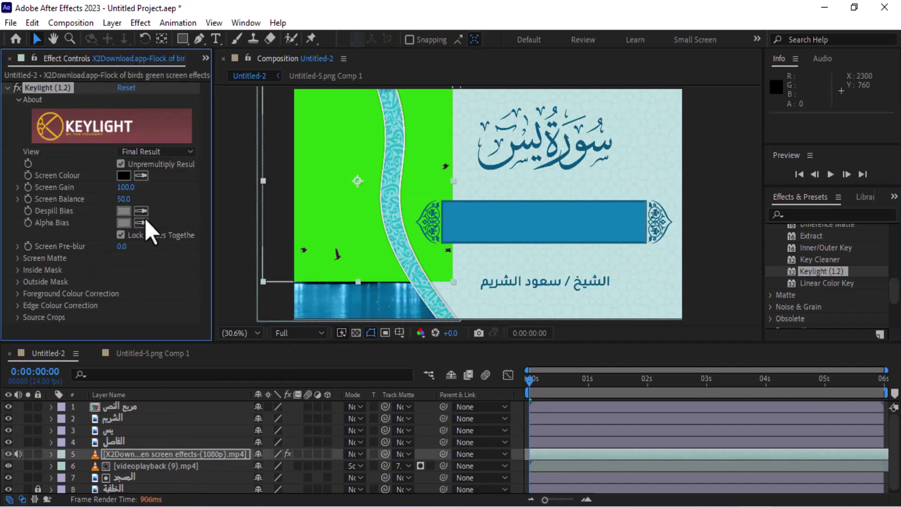
- Key out the birds clip's green background by sampling it as Keylight's Screen Colour
click(140, 175)
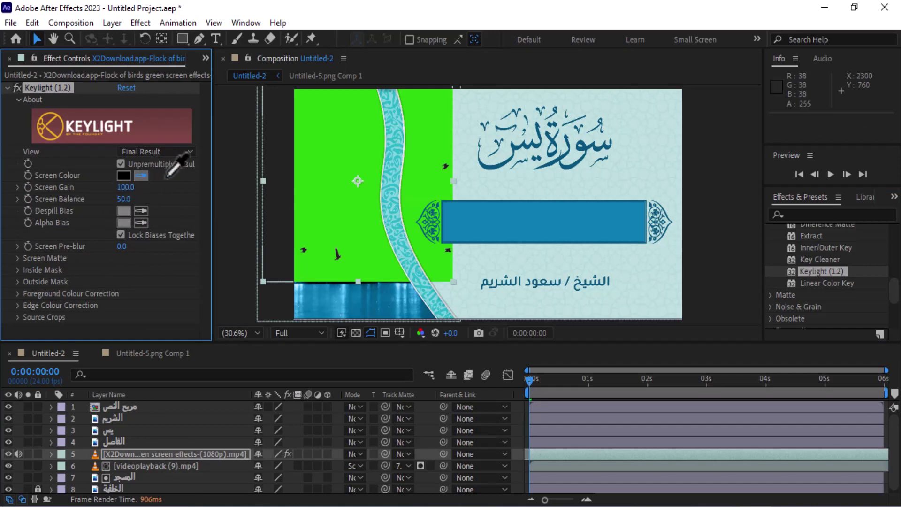
click(368, 138)
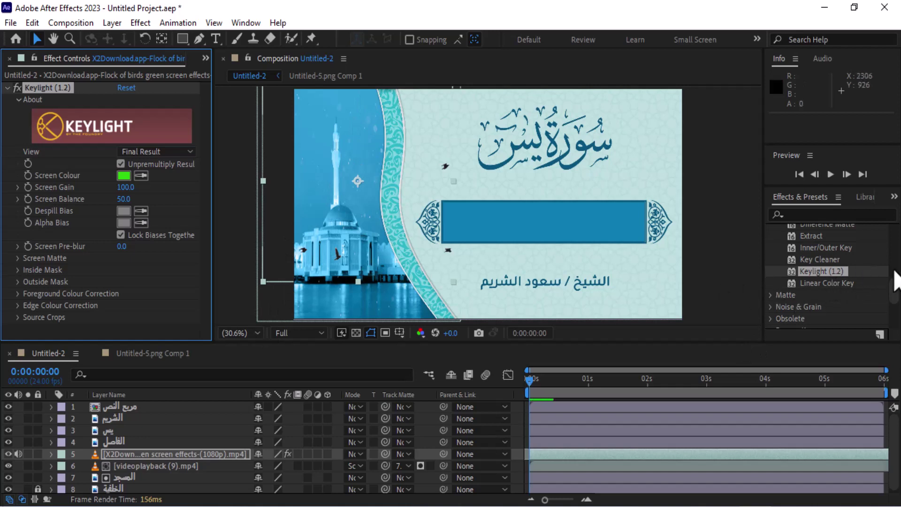
drag(894, 296, 894, 232)
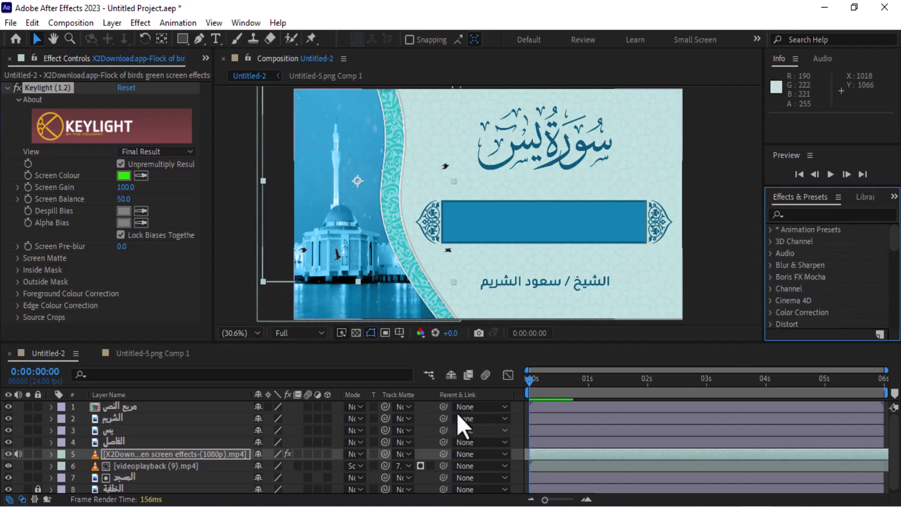
mouse_move(531, 379)
mouse_down()
mouse_move(544, 377)
mouse_move(524, 379)
mouse_move(542, 376)
mouse_move(534, 376)
mouse_up()
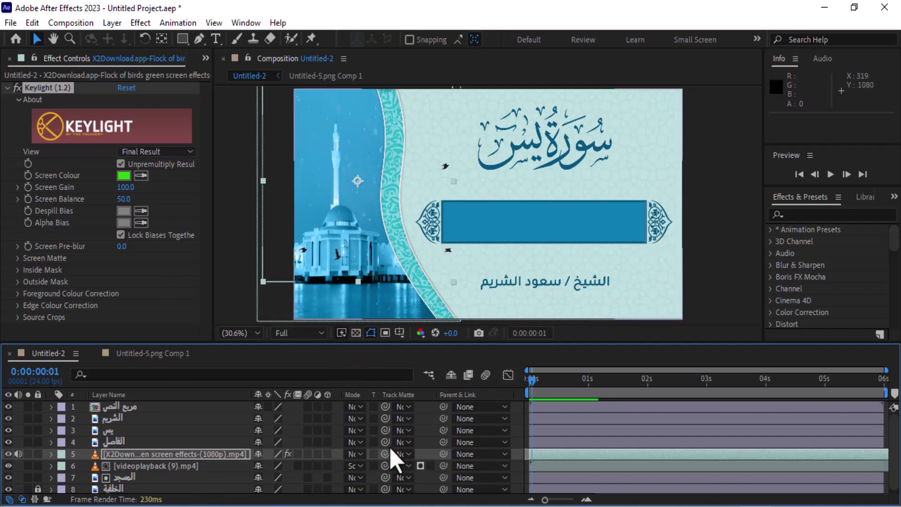
- Set the birds layer's track matte to layer 7, the المسجد layer, and preview the result from the start
click(407, 454)
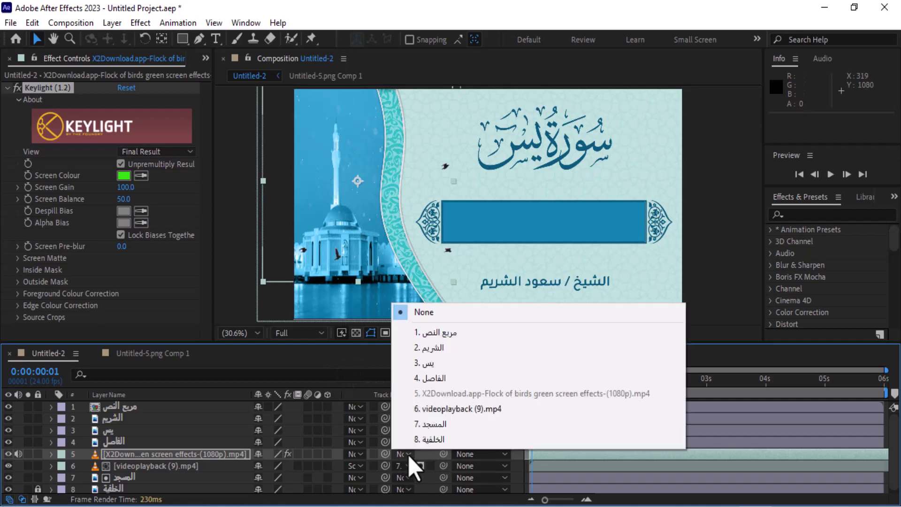
click(431, 424)
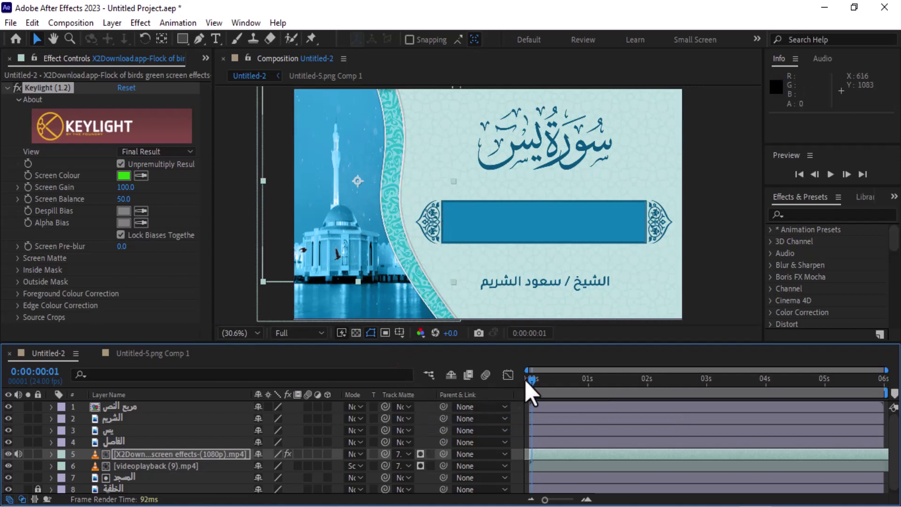
mouse_move(525, 380)
mouse_down()
mouse_move(545, 381)
mouse_move(513, 382)
mouse_up()
click(831, 174)
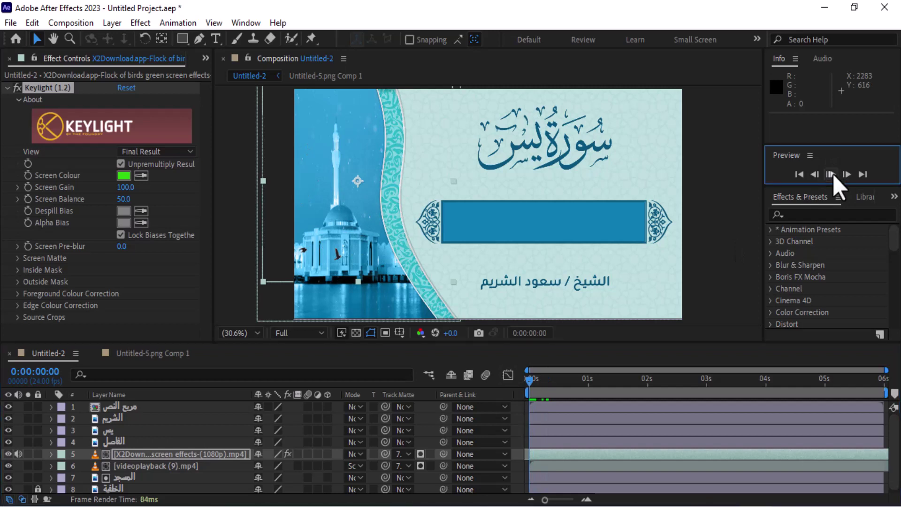
click(831, 175)
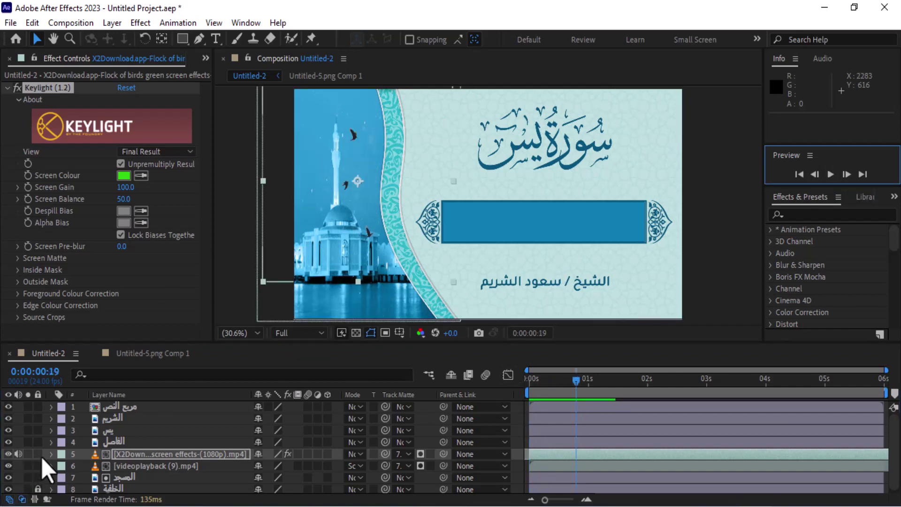
- Mute the birds layer's audio and play the composition preview from the first frame
click(19, 455)
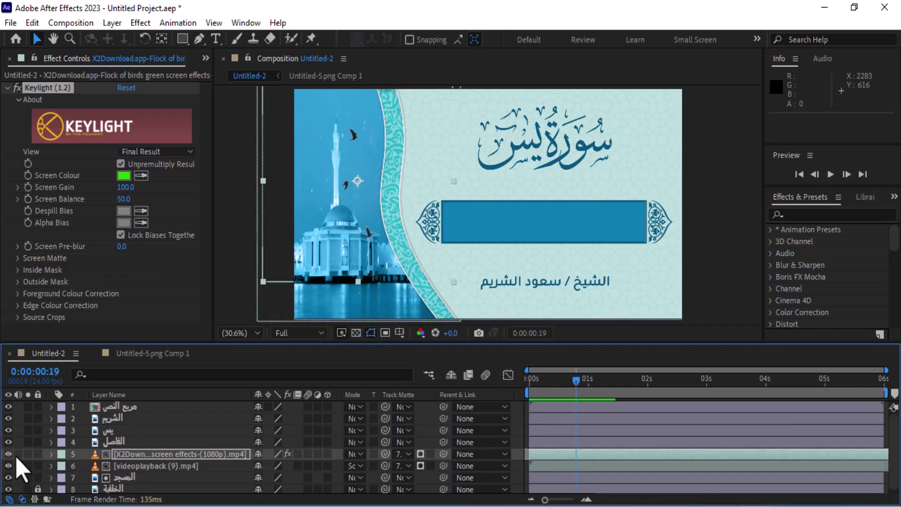
click(800, 174)
click(830, 174)
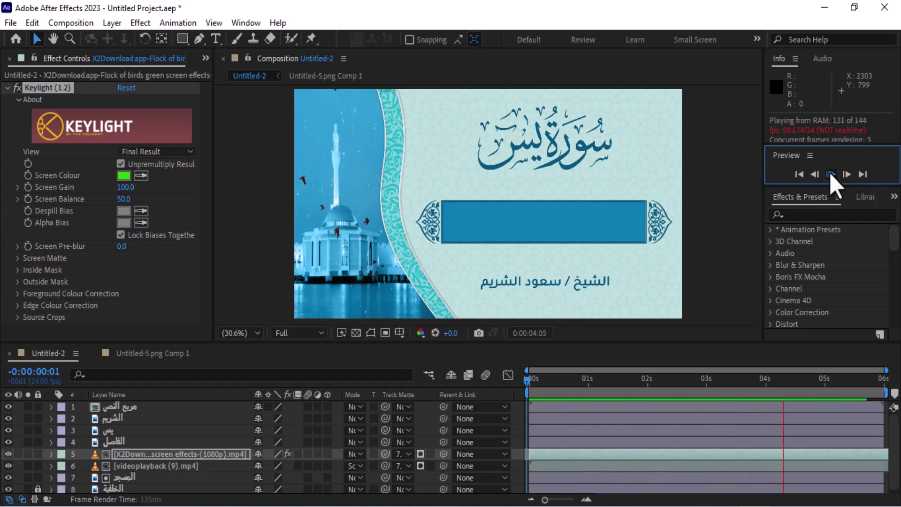
click(829, 173)
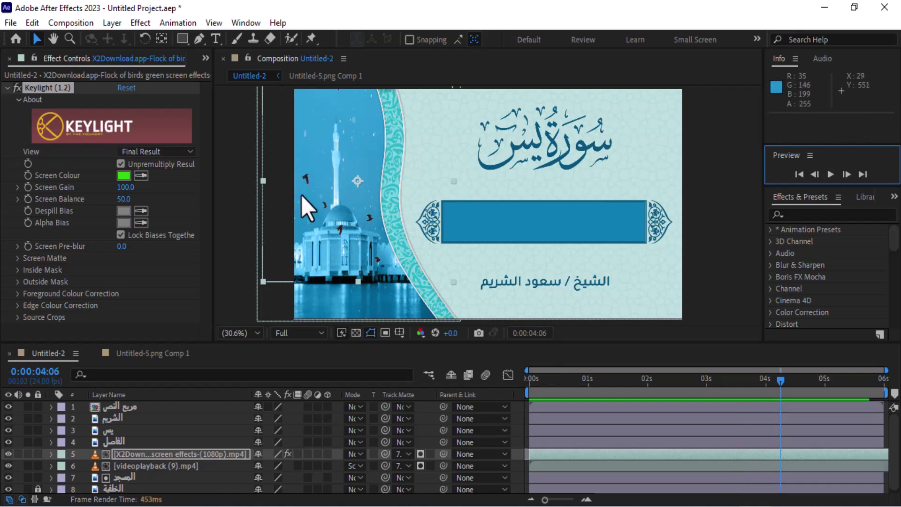
- Set the birds layer's blending mode to Overlay and preview the composition
click(358, 453)
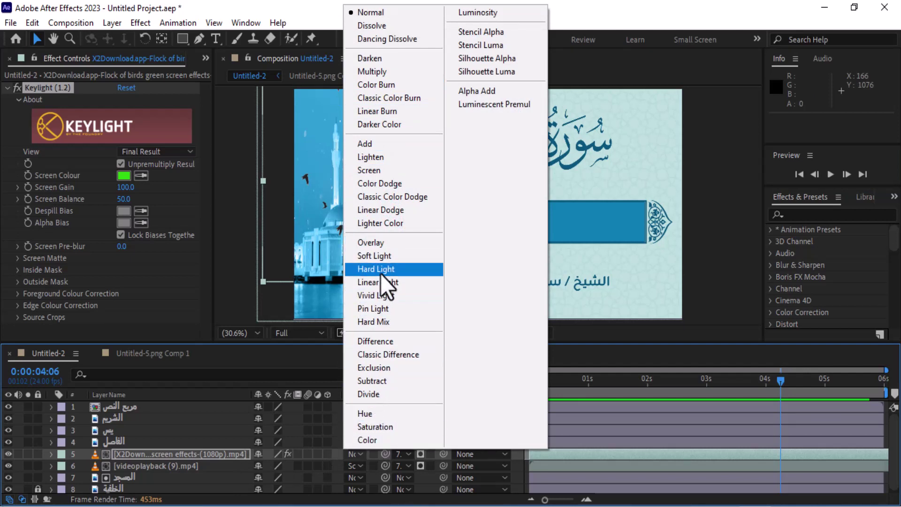
click(393, 243)
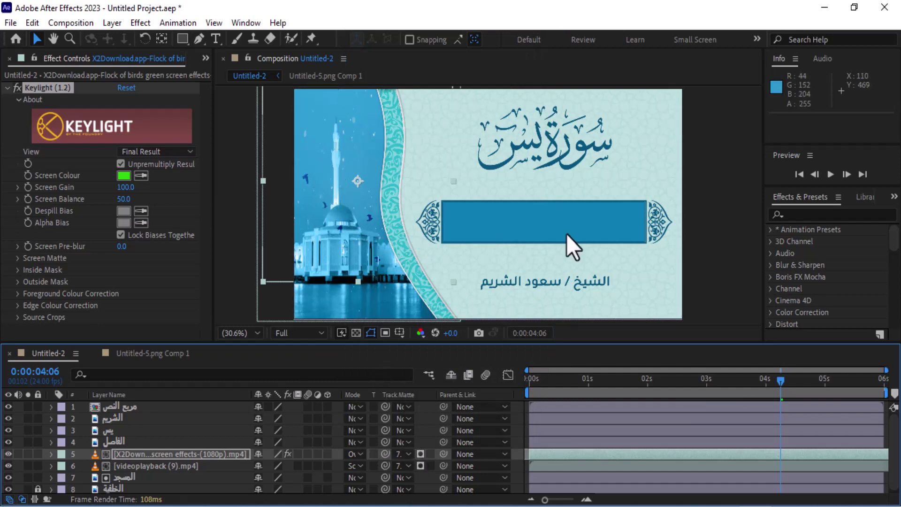
click(827, 174)
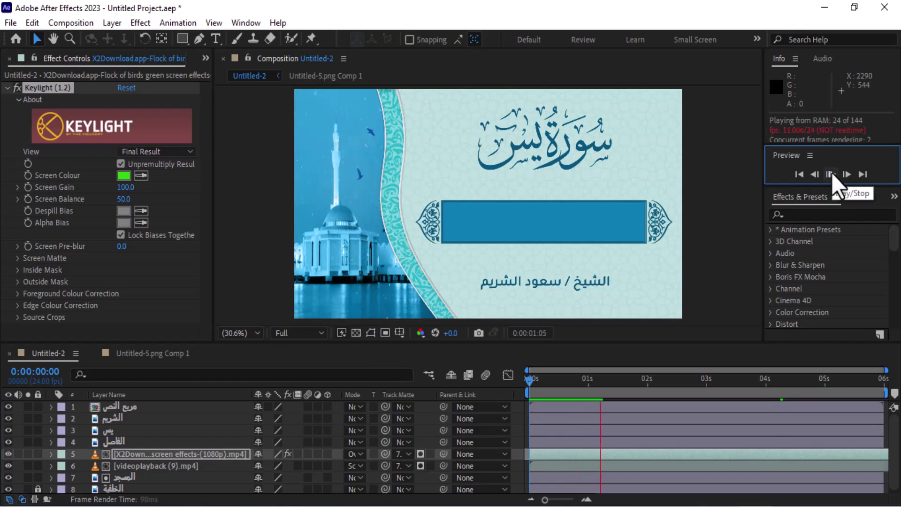
click(831, 174)
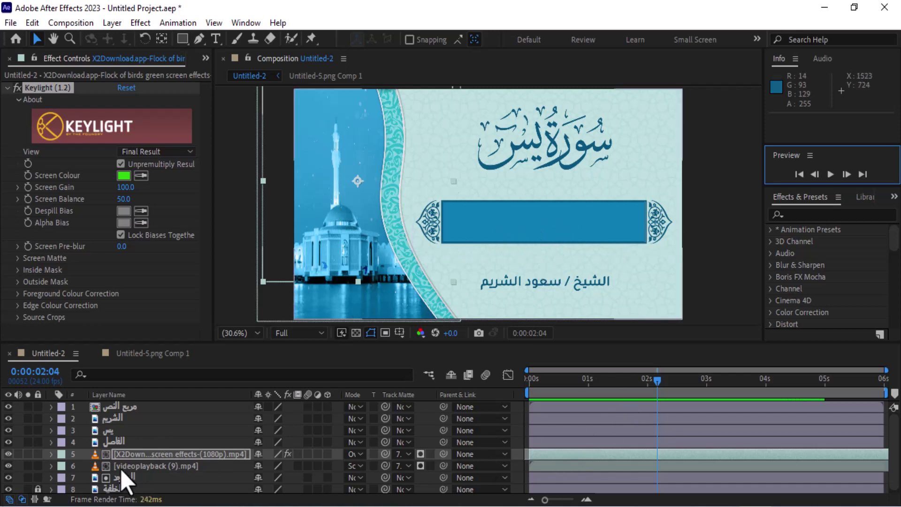
- Use the Move Anchor Point script to centre the مربع النص layer's anchor point after trying the side positions
click(131, 405)
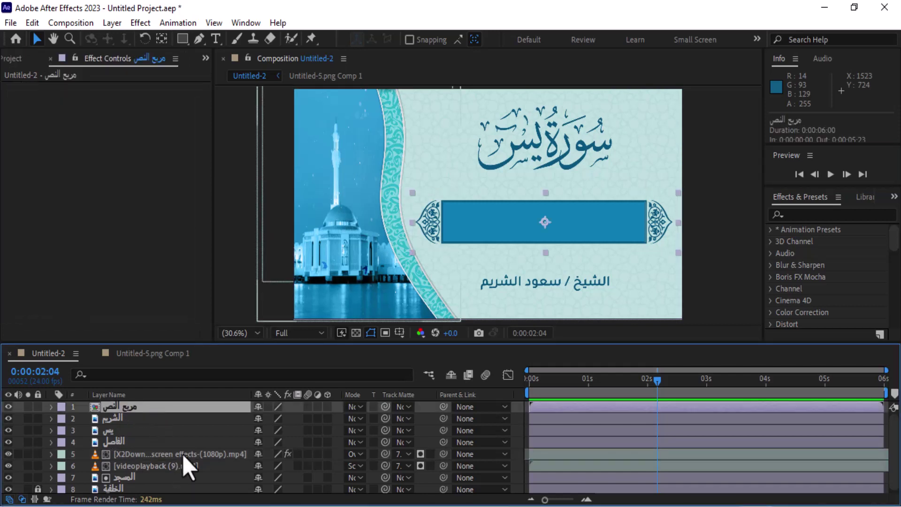
click(49, 58)
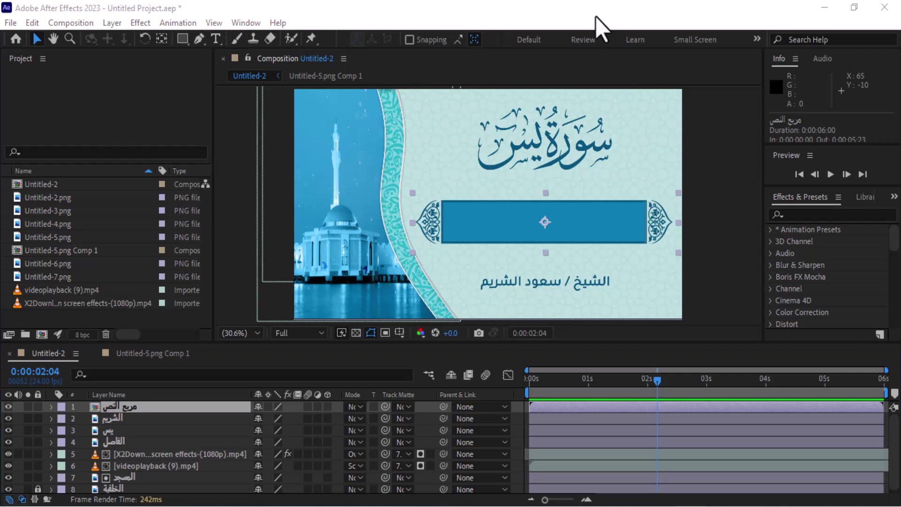
click(241, 23)
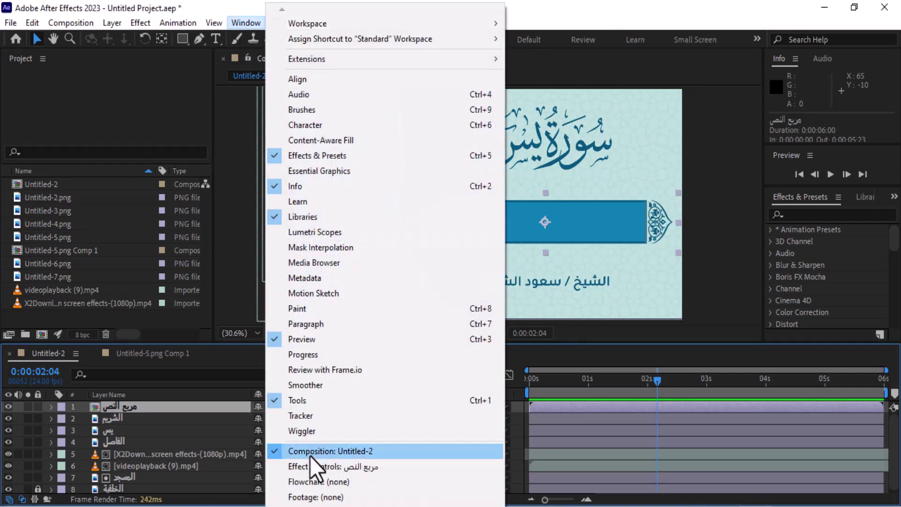
scroll(384, 264, down, 5)
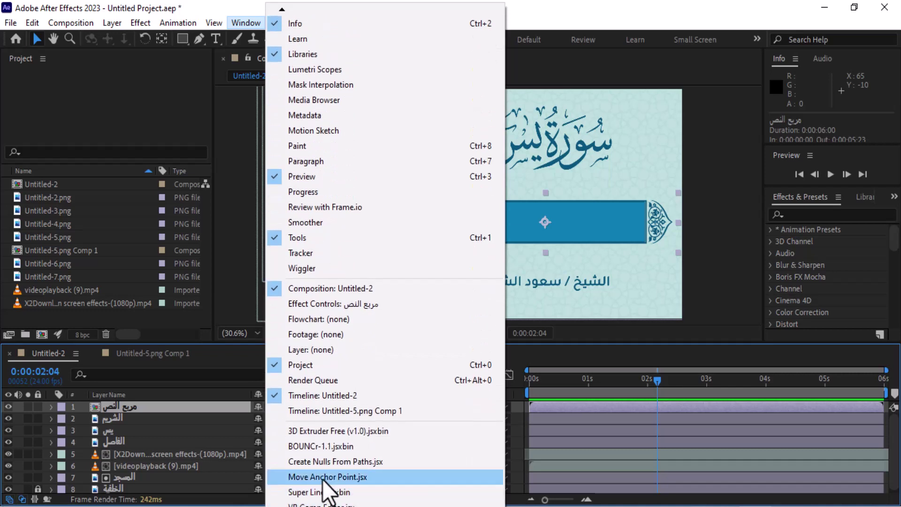
click(323, 479)
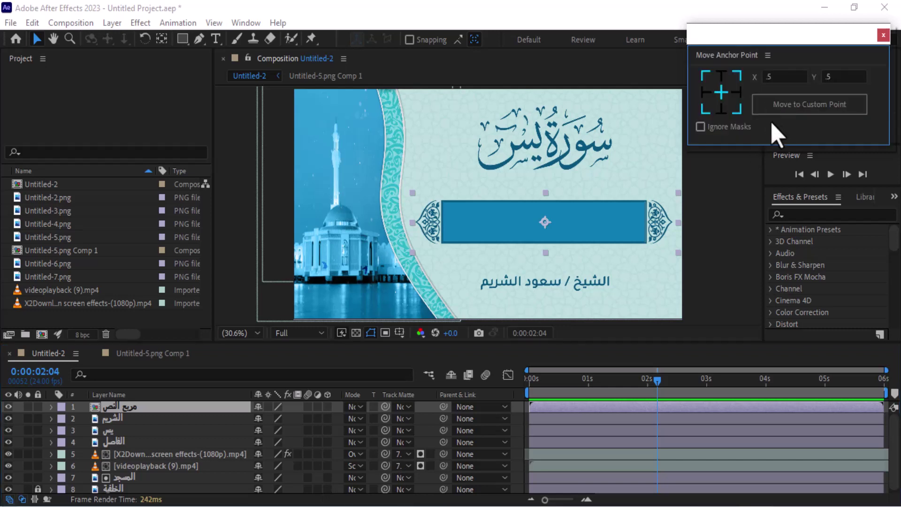
click(724, 93)
click(736, 94)
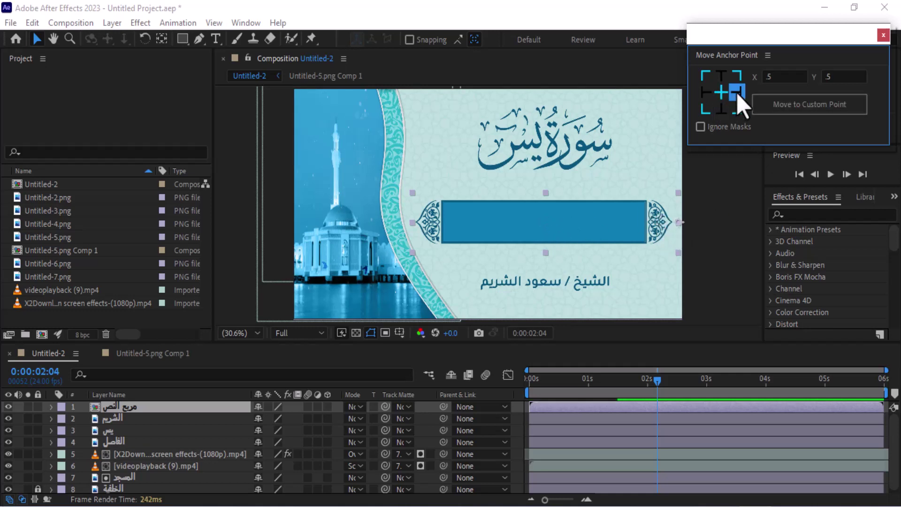
click(702, 93)
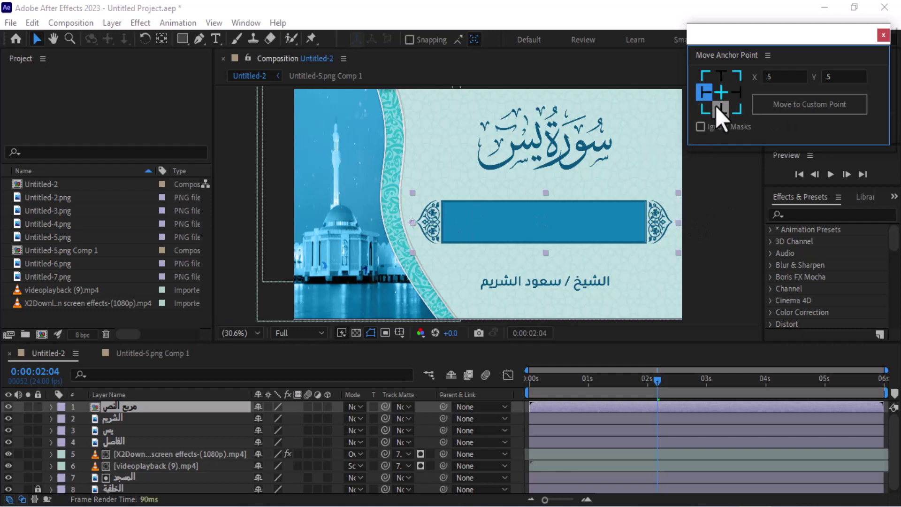
click(720, 92)
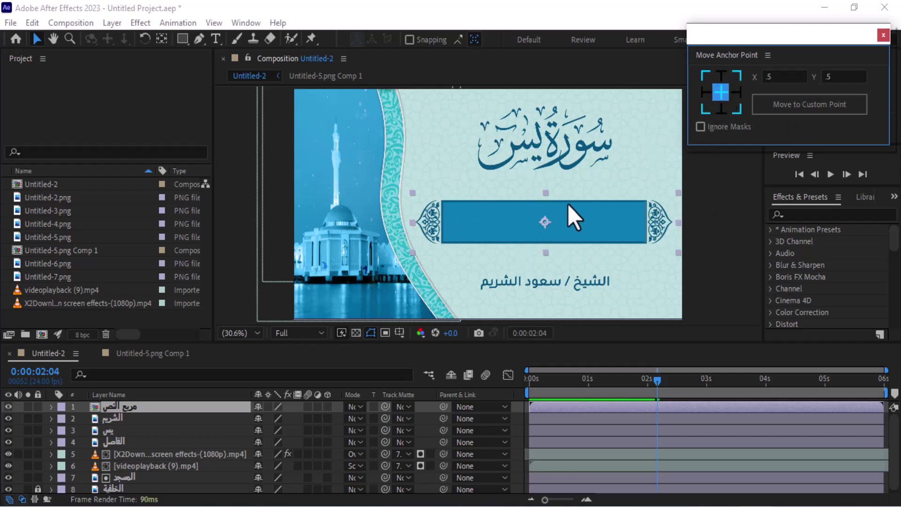
drag(789, 53, 562, 89)
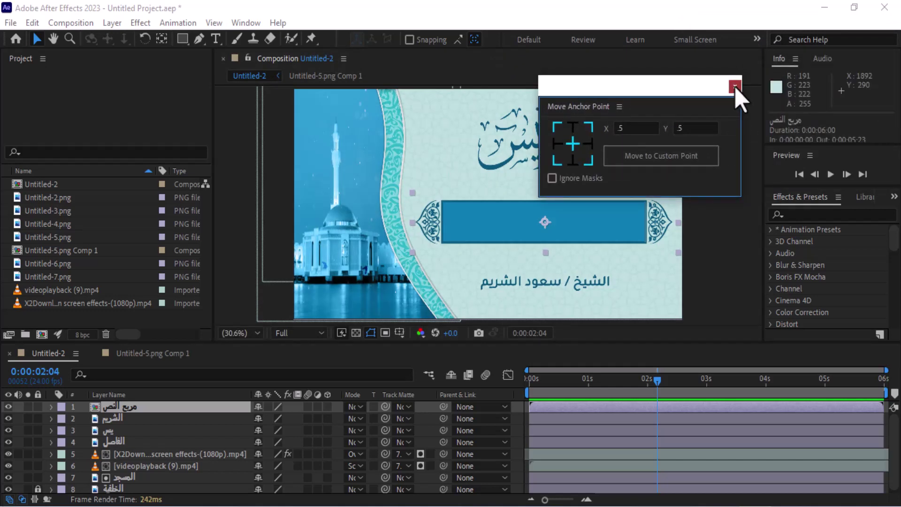
click(733, 87)
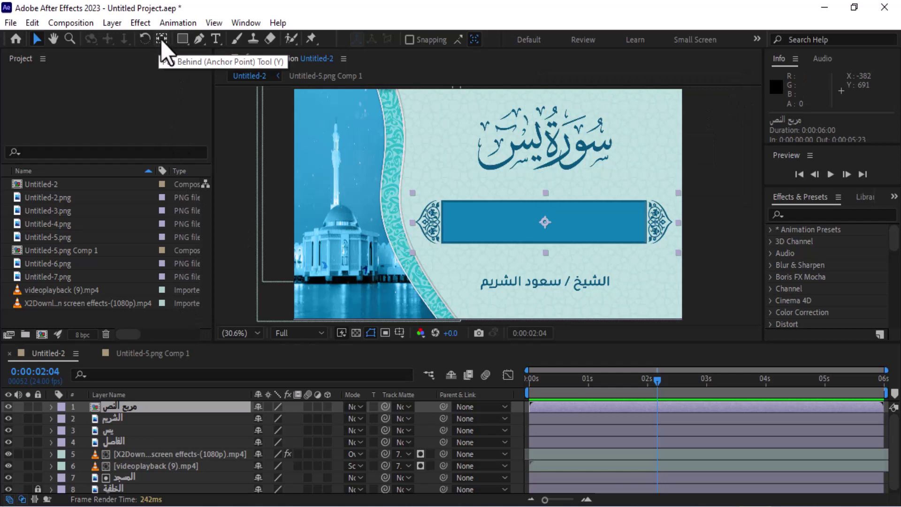
- Unlink the مربع النص layer's scale proportions and add a Scale keyframe of 100%, 100% at 0:00:01:00
click(589, 379)
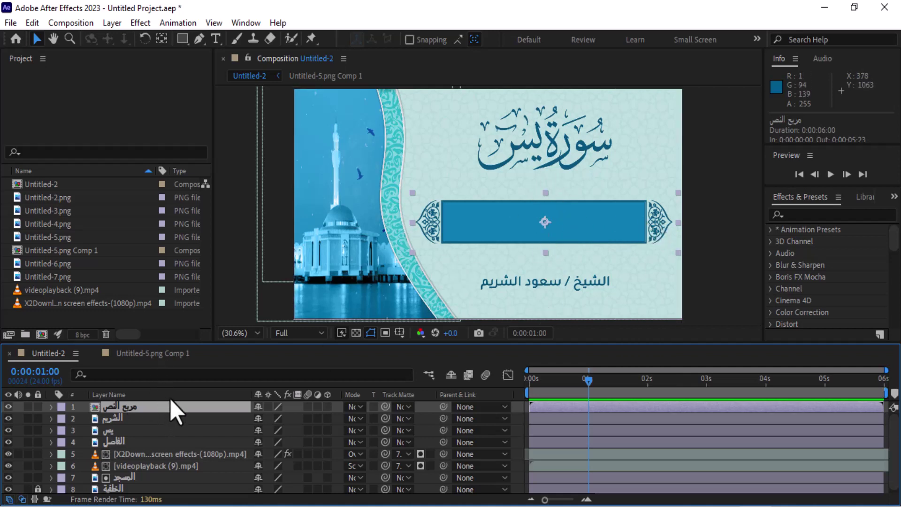
click(50, 407)
click(63, 420)
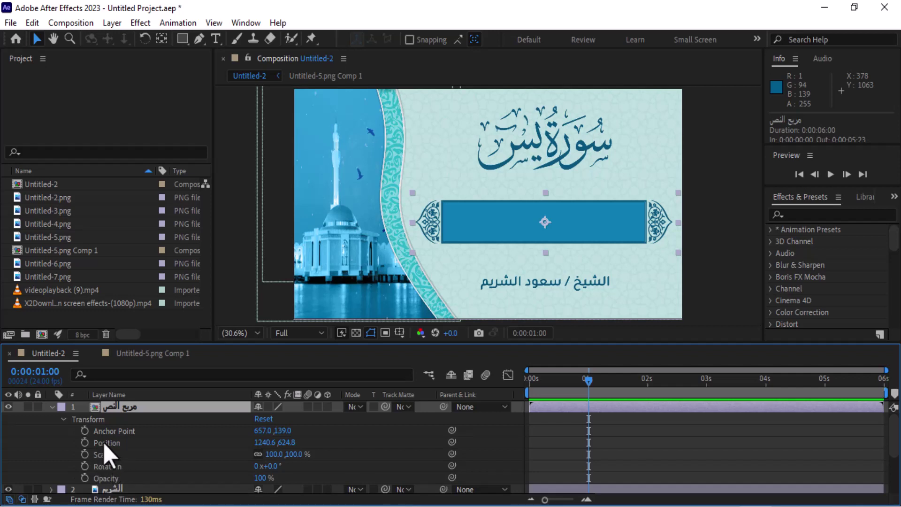
key(ctrl+z)
click(187, 451)
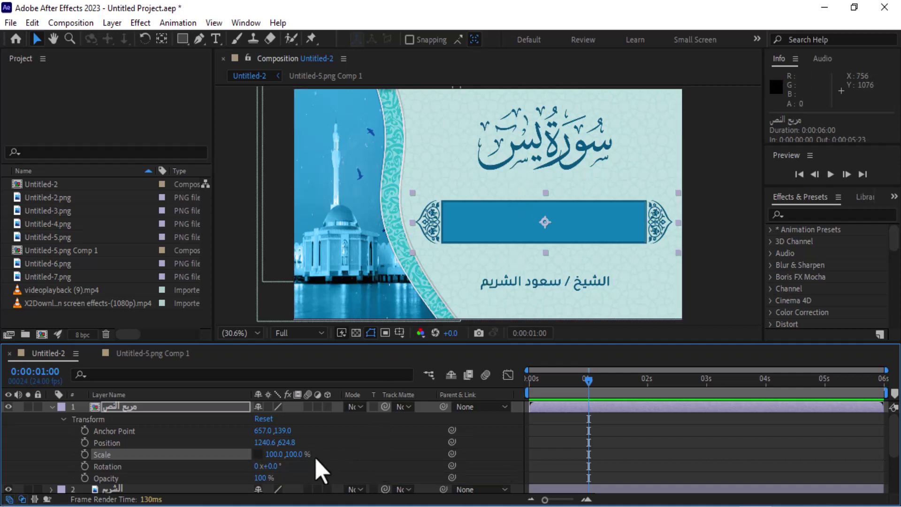
click(84, 454)
- Set the مربع النص layer's horizontal scale to 0% at 0:00:00:00, keeping the vertical scale at 100%
key(ctrl+z)
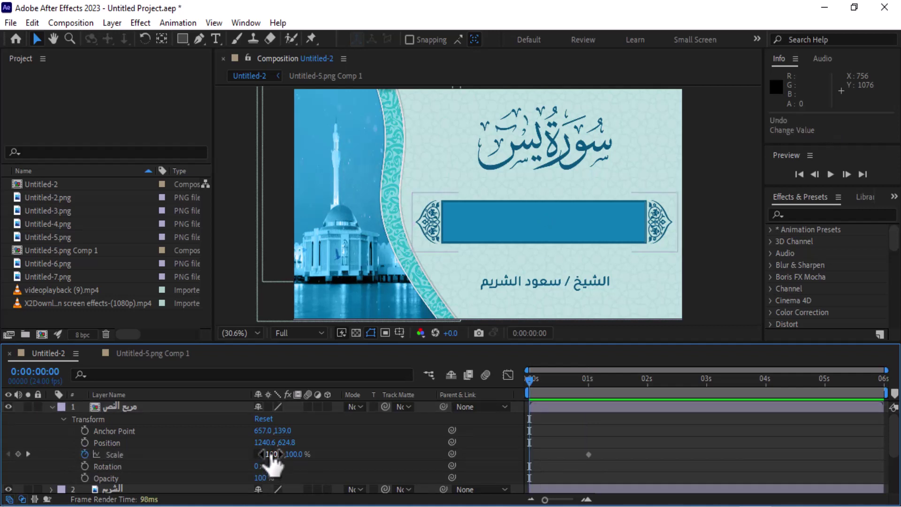
drag(268, 455, 266, 456)
click(266, 456)
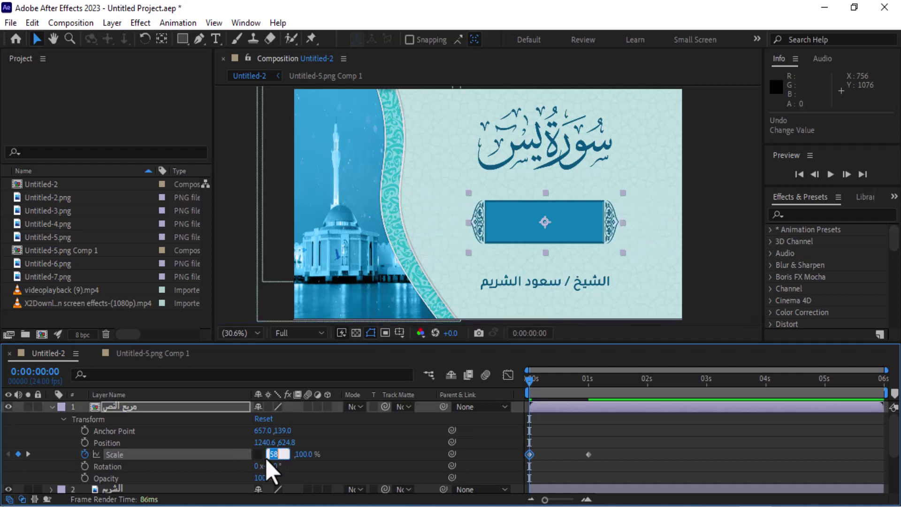
text(0)
key(Return)
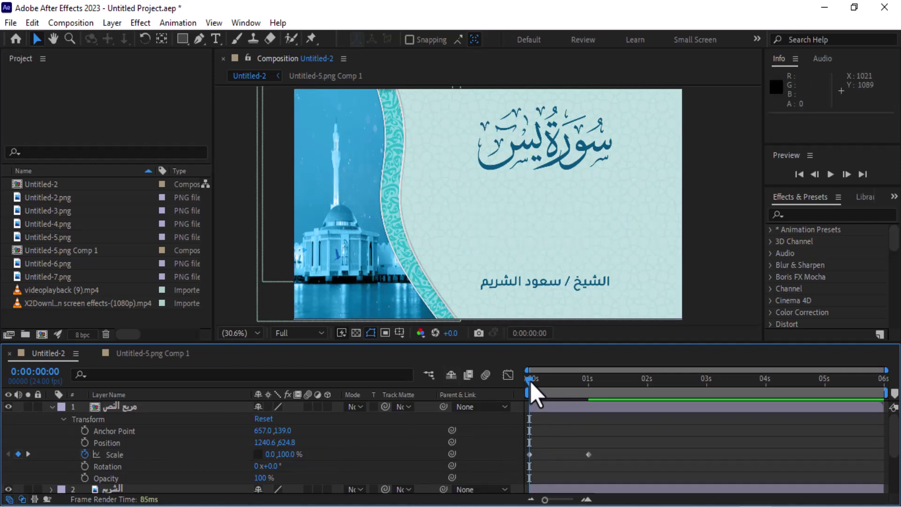
- Copy both Scale keyframes, paste them at 0:00:05:01, and shift the pasted pair so its last keyframe falls at 0:00:05:23
drag(530, 380, 589, 387)
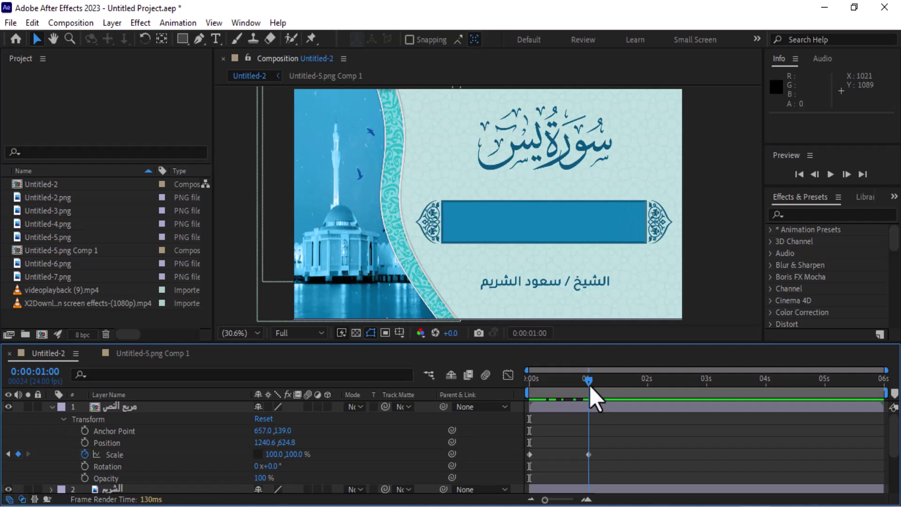
drag(589, 385, 588, 392)
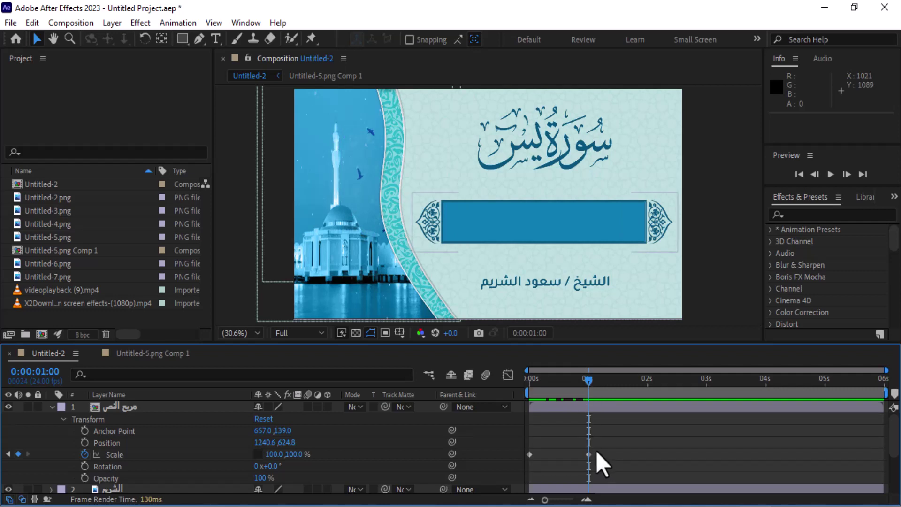
drag(596, 455, 523, 463)
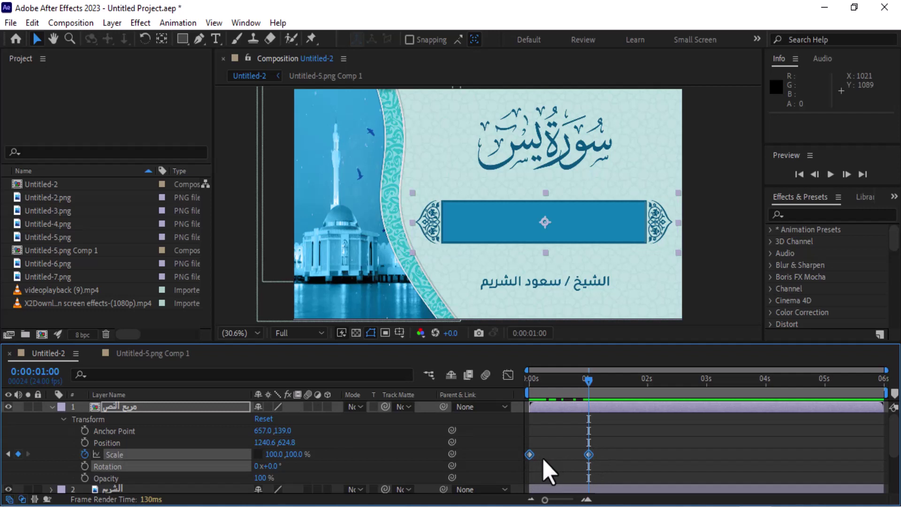
key(ctrl+c)
drag(589, 383, 827, 414)
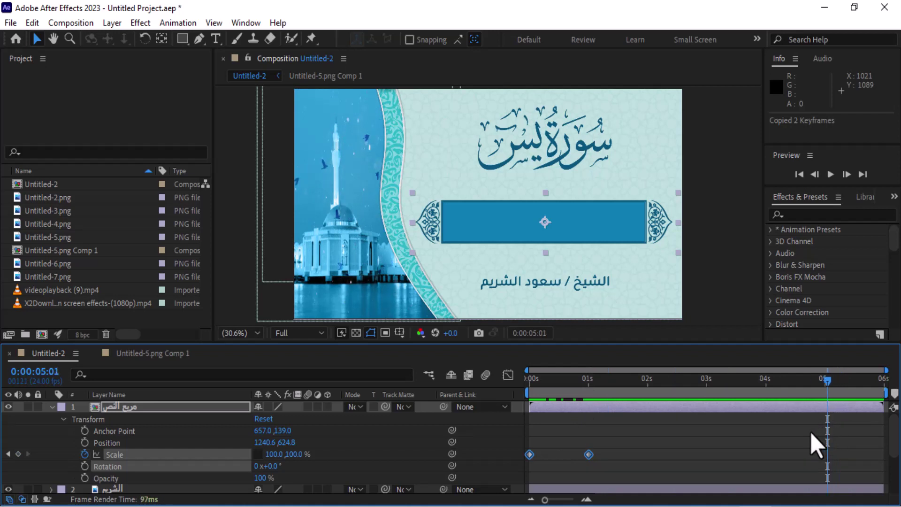
key(ctrl+v)
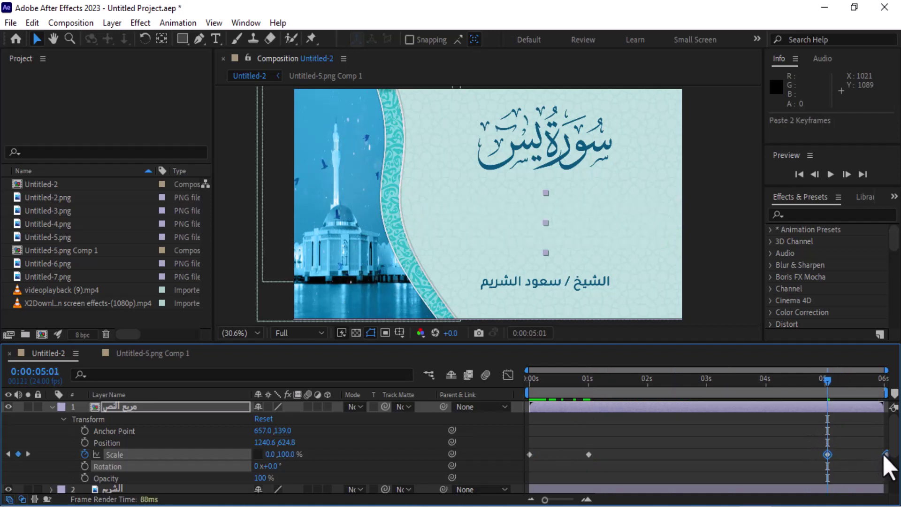
mouse_move(885, 456)
mouse_down()
mouse_move(821, 462)
mouse_move(884, 456)
mouse_up()
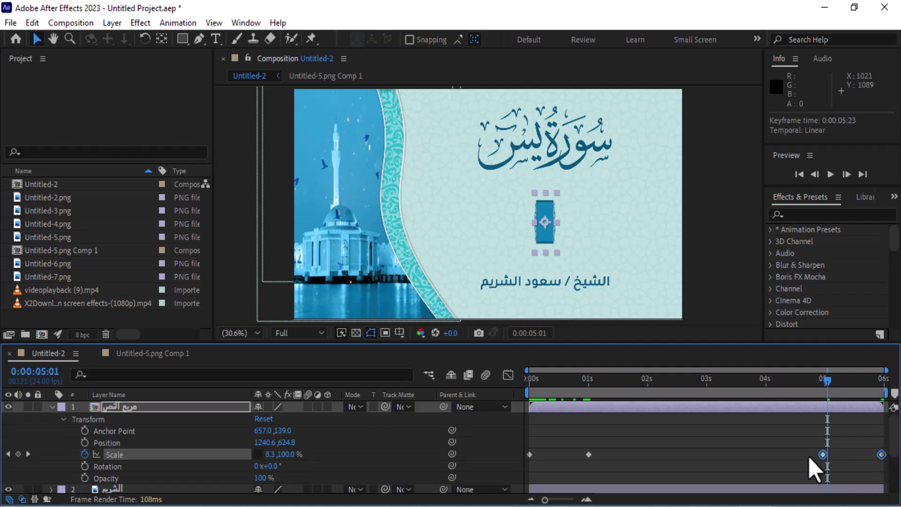
- Time-reverse the last two Scale keyframes of the مربع النص layer and preview the composition from the start
drag(807, 450, 886, 463)
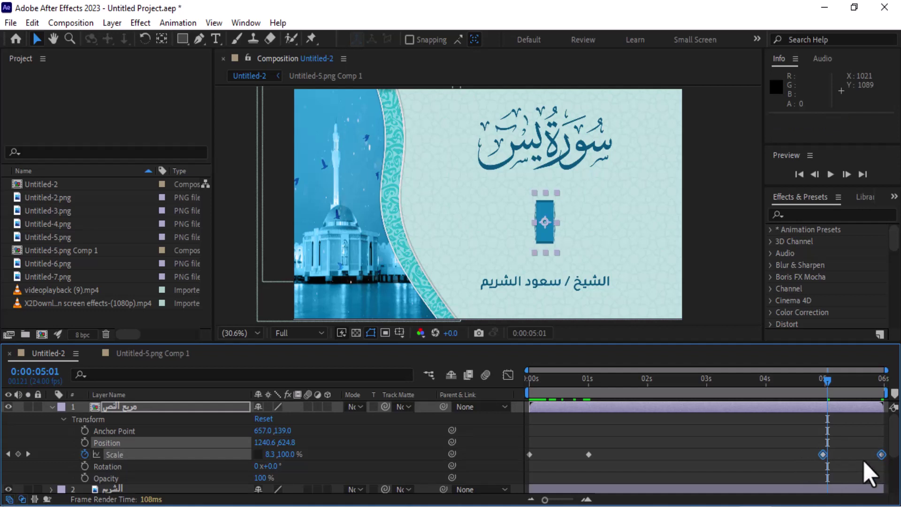
right_click(823, 457)
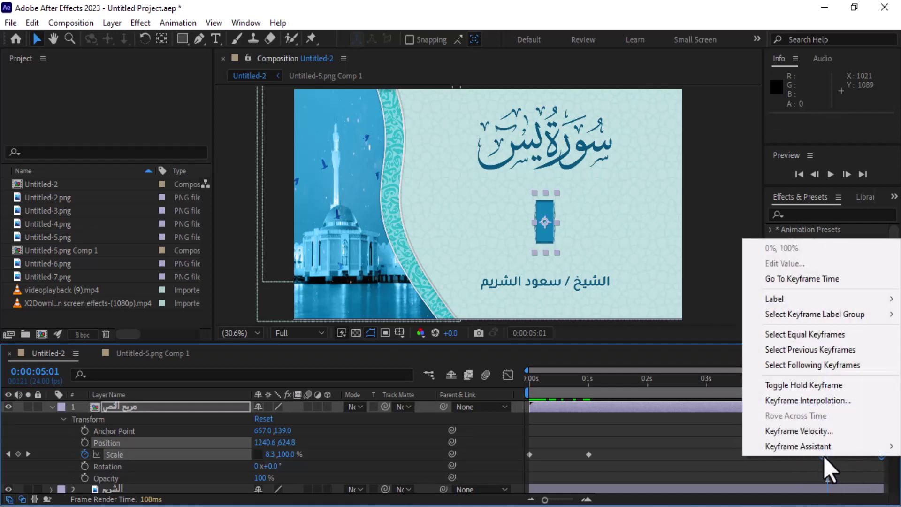
mouse_move(805, 450)
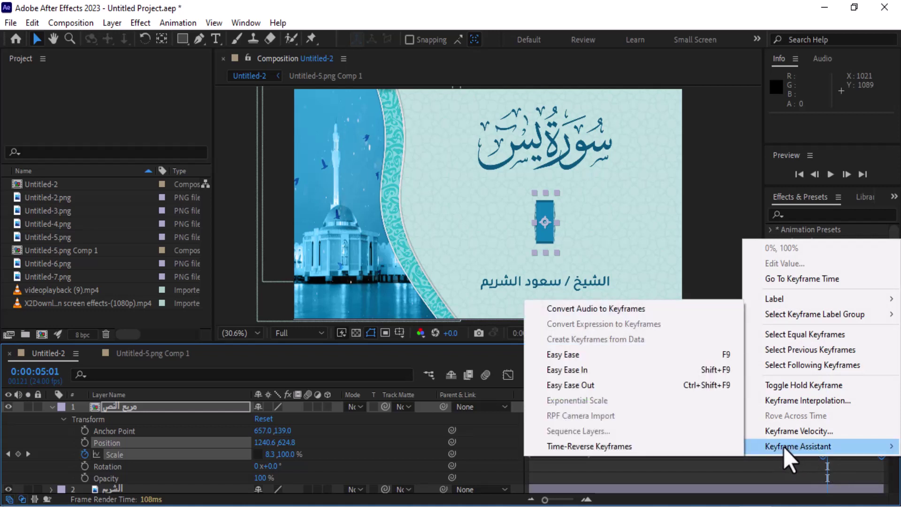
click(604, 447)
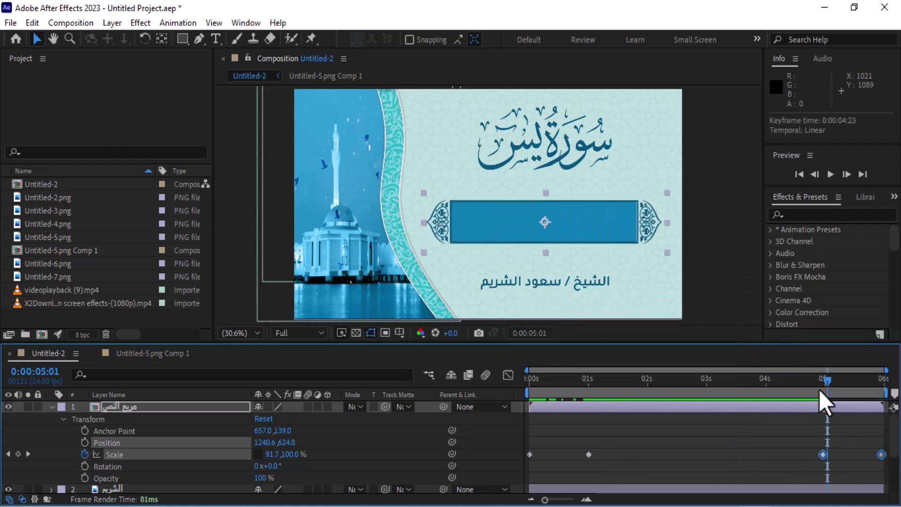
drag(824, 385, 499, 399)
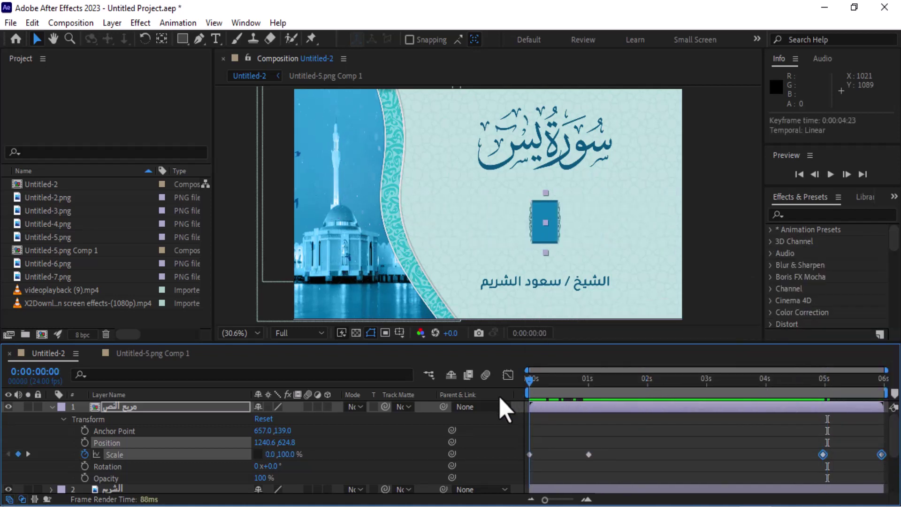
click(829, 175)
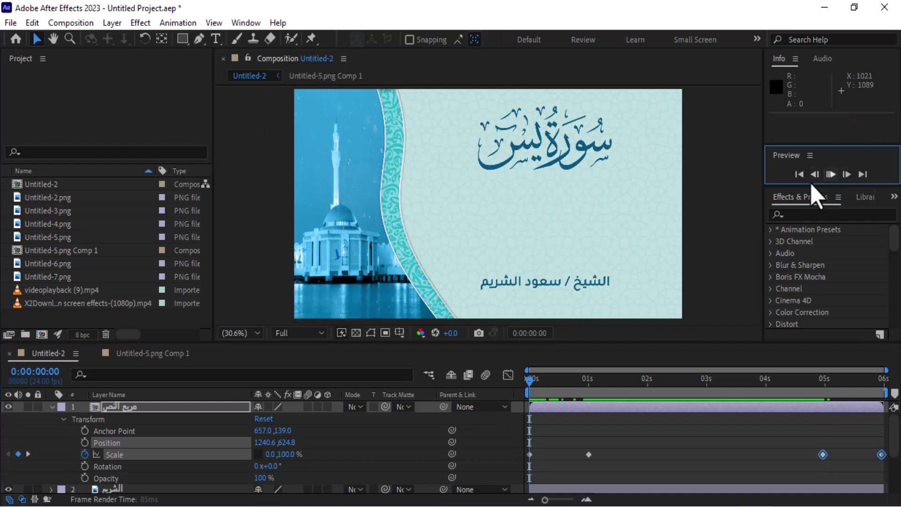
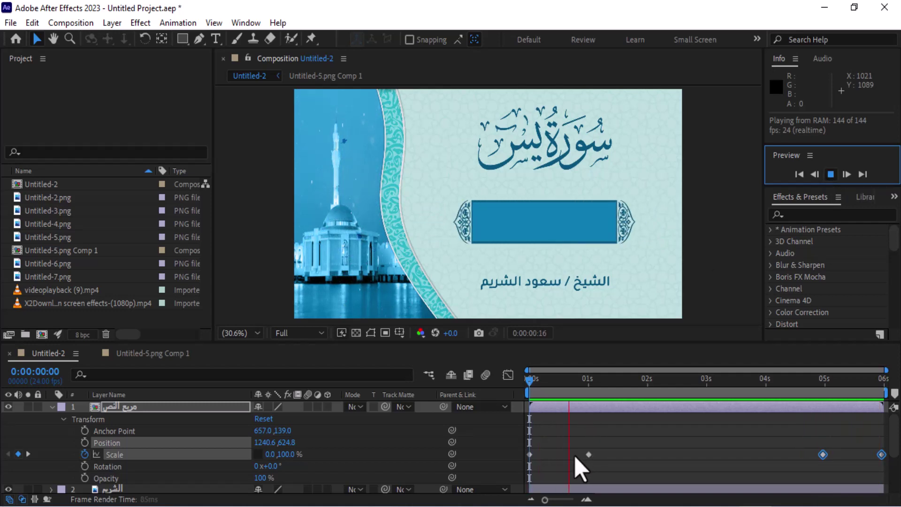
- Move the second Scale keyframe of مربع النص to 0:00:00:17 and the third to 0:00:05:05
drag(588, 454, 570, 455)
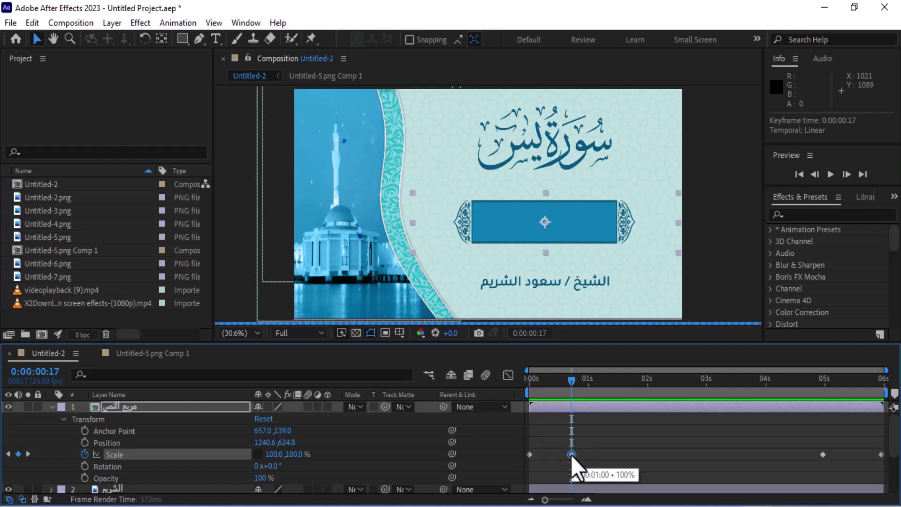
click(822, 454)
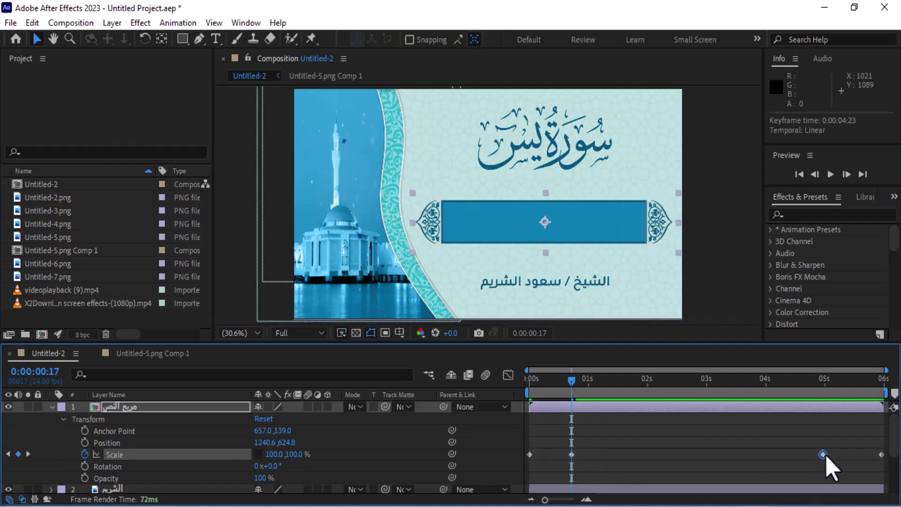
drag(826, 455, 842, 454)
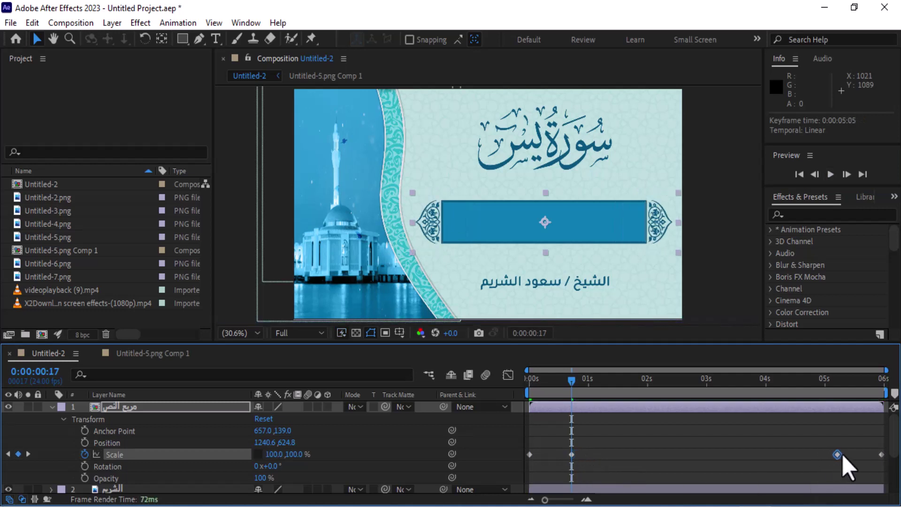
- Shorten the frame's opening and closing by moving the second Scale keyframe to about 0:00:00:18 and the third to 0:00:14:08, and preview the timing
click(830, 174)
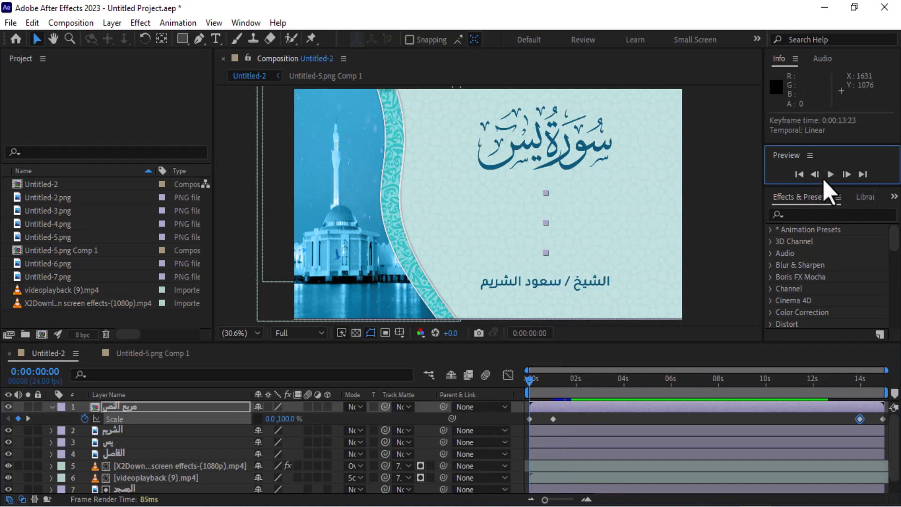
click(830, 174)
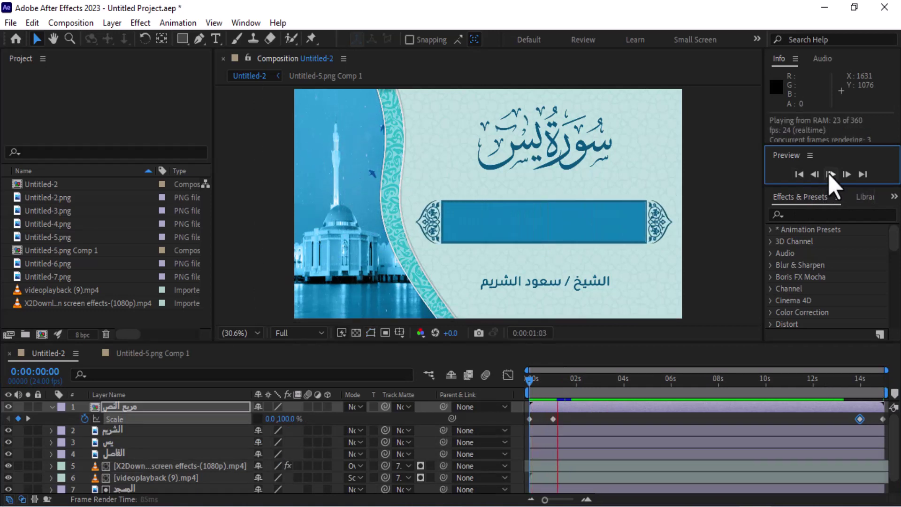
click(830, 174)
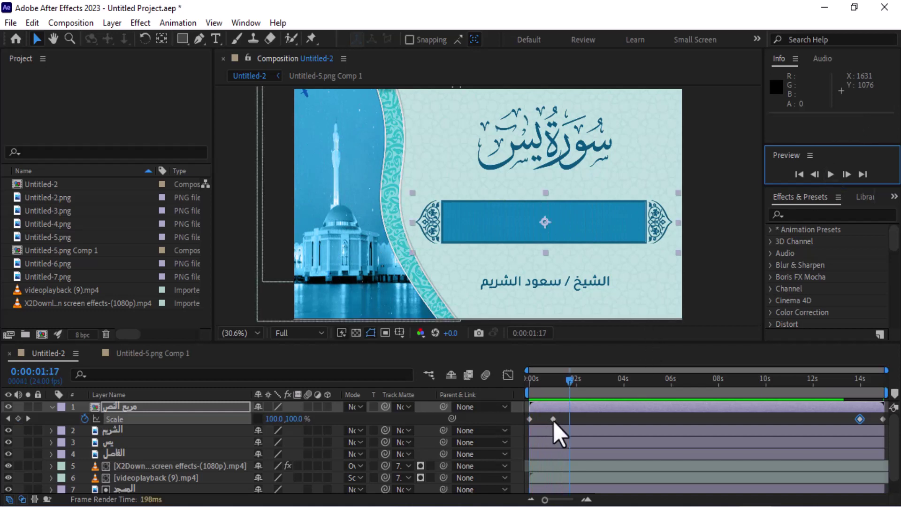
drag(553, 421, 547, 421)
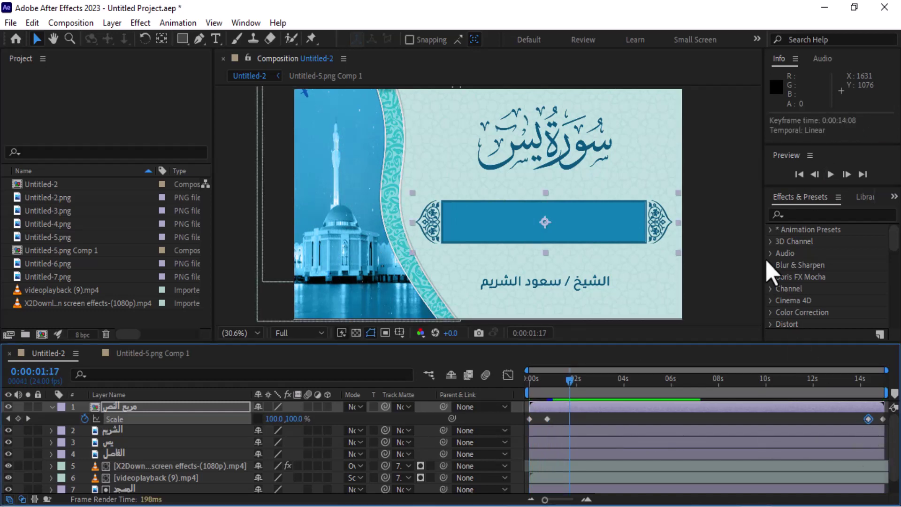
click(799, 175)
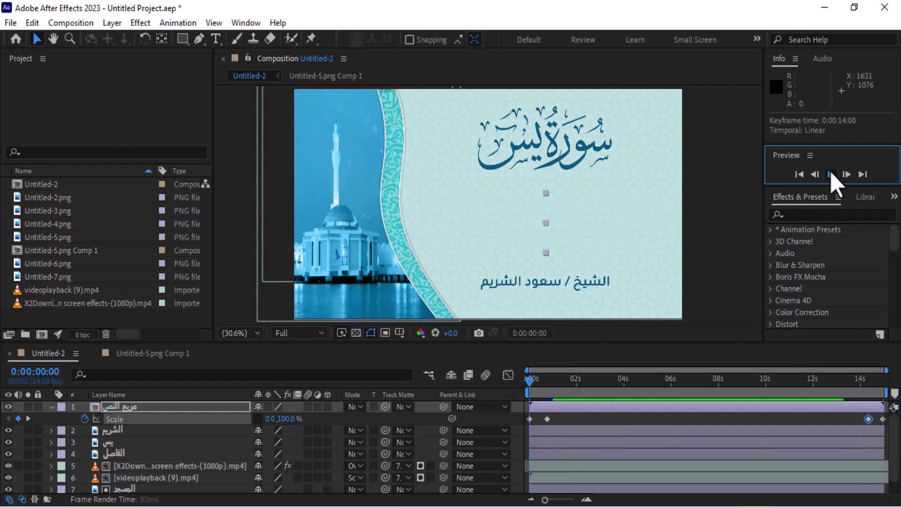
click(830, 174)
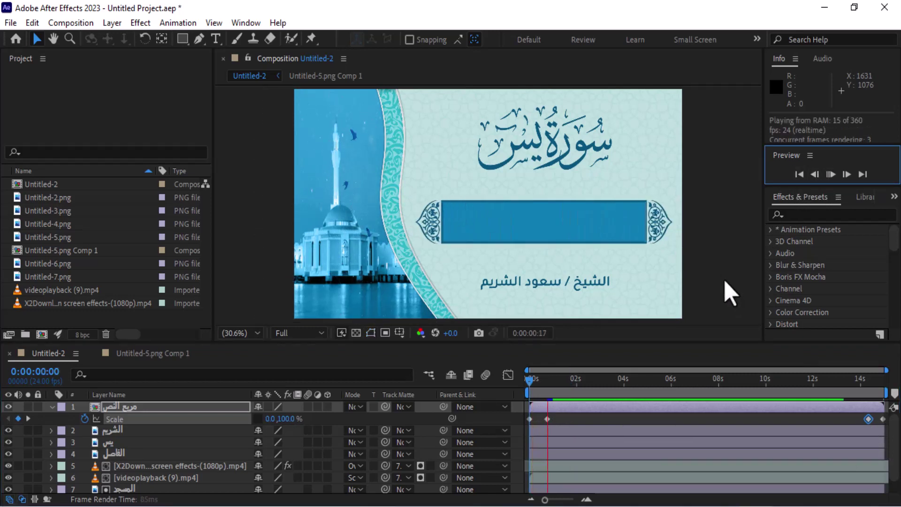
click(830, 174)
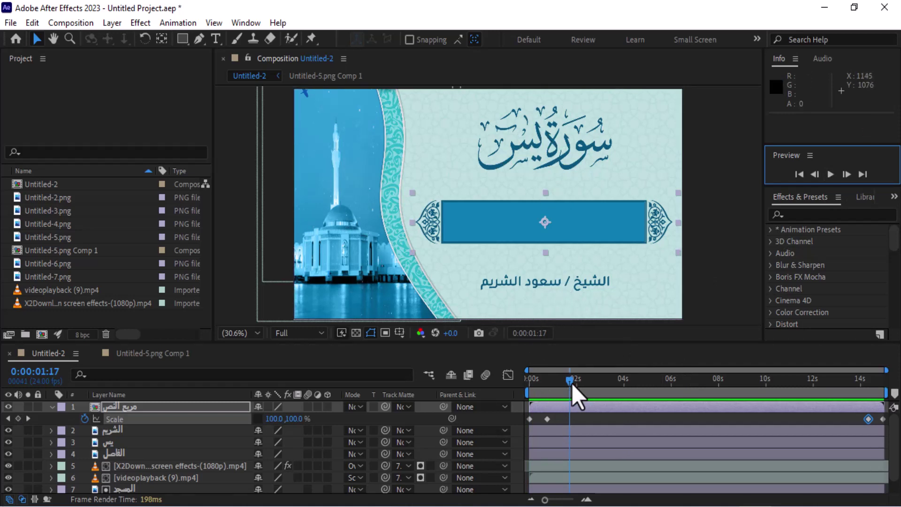
- Stagger the layer starts with مربع النص at about 0:00:00:06, يس at 0:00:01:04 and الشريم at 0:00:01:19, and preview them
drag(571, 379, 529, 379)
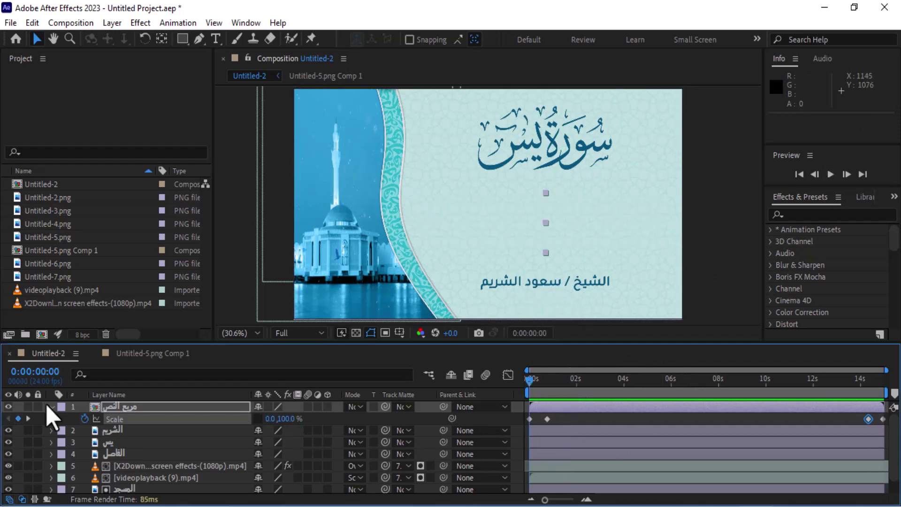
click(50, 407)
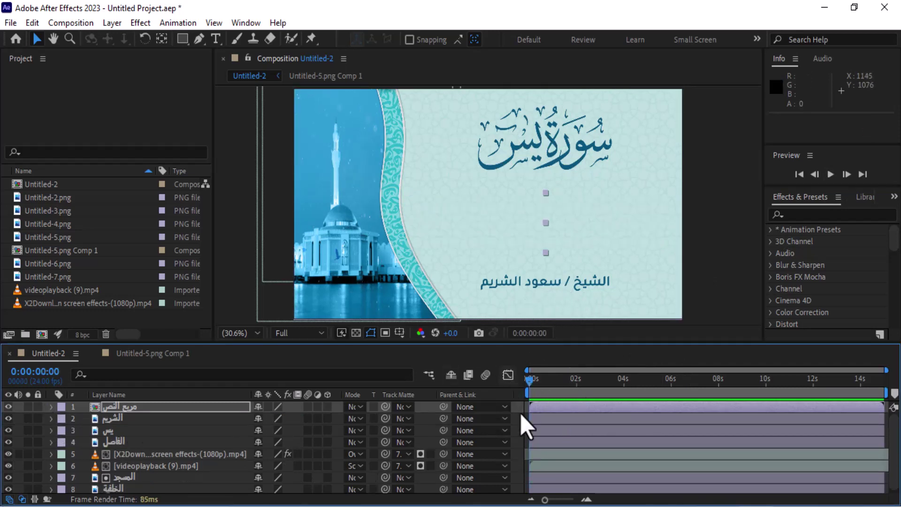
mouse_move(564, 430)
mouse_down()
mouse_move(570, 415)
mouse_move(557, 429)
mouse_up()
click(801, 175)
click(827, 175)
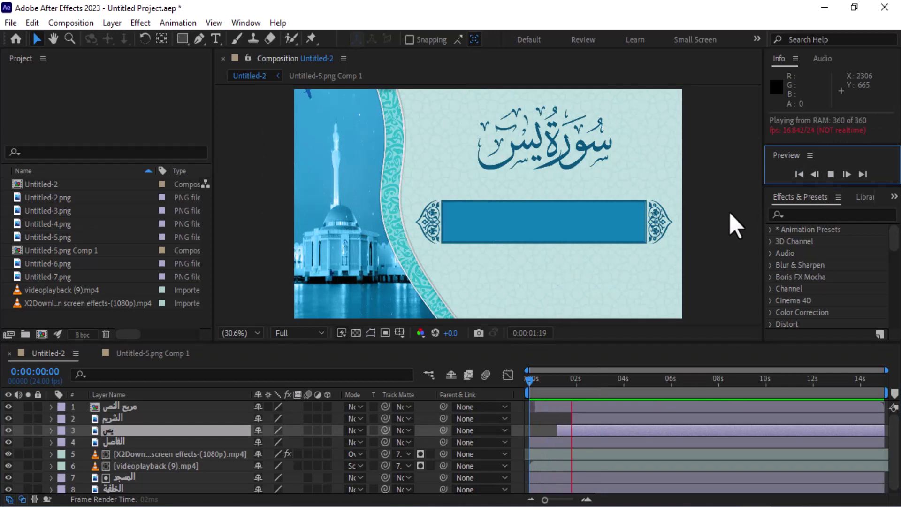
click(831, 174)
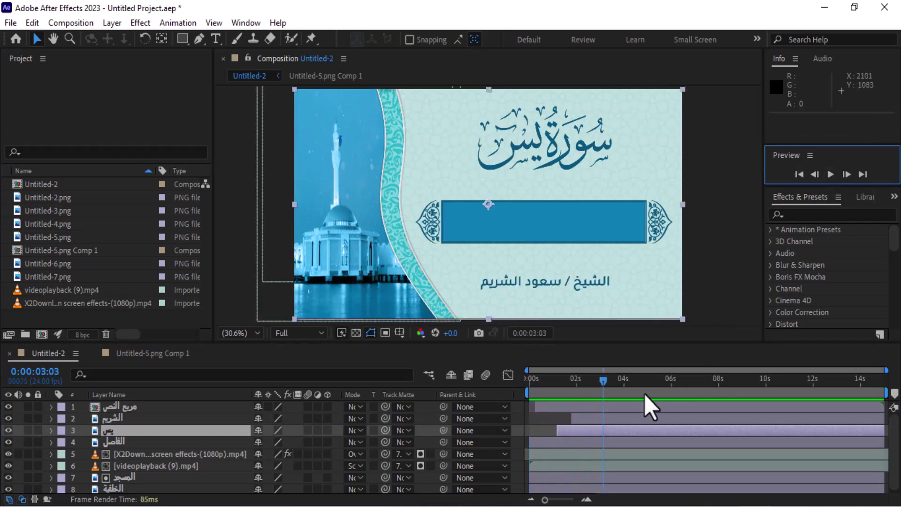
- Fade in the يس layer with Opacity keyframes of 0% at 0:00:01:05 and 100% at 0:00:02:05, and preview the fade
drag(592, 385, 558, 401)
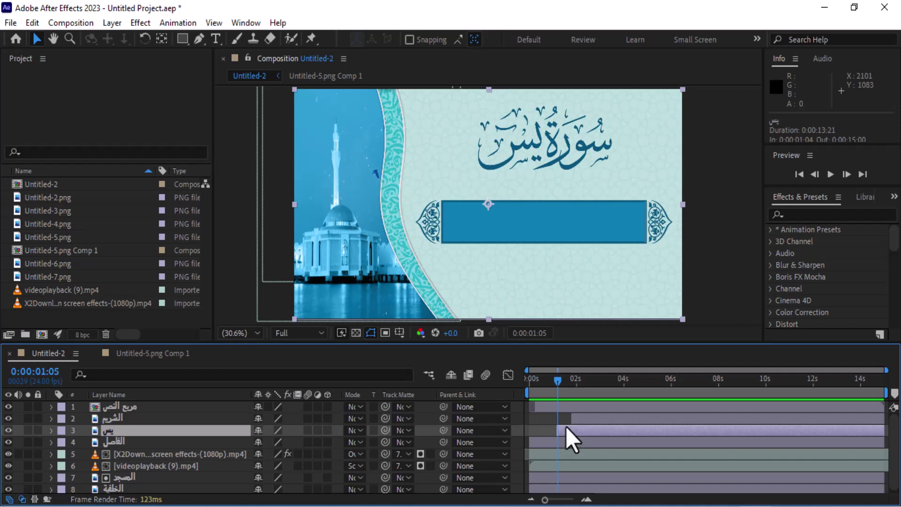
key(t)
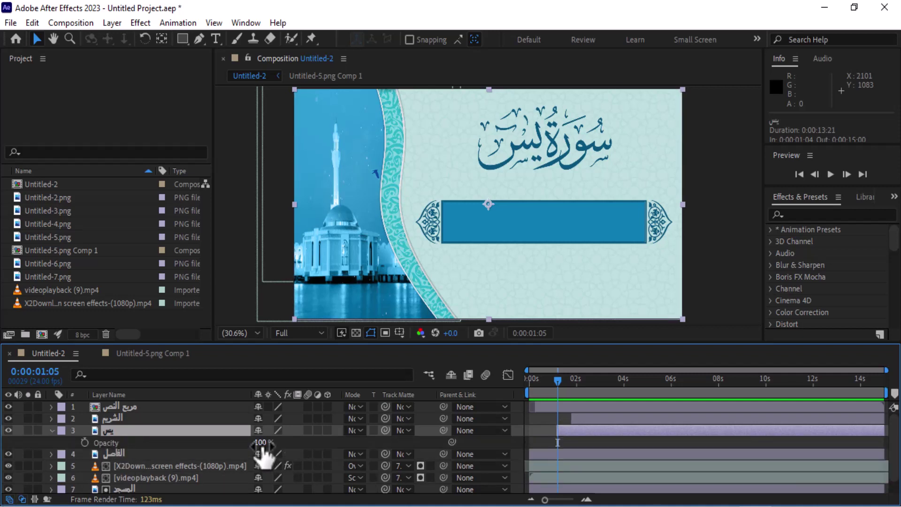
drag(558, 382, 580, 382)
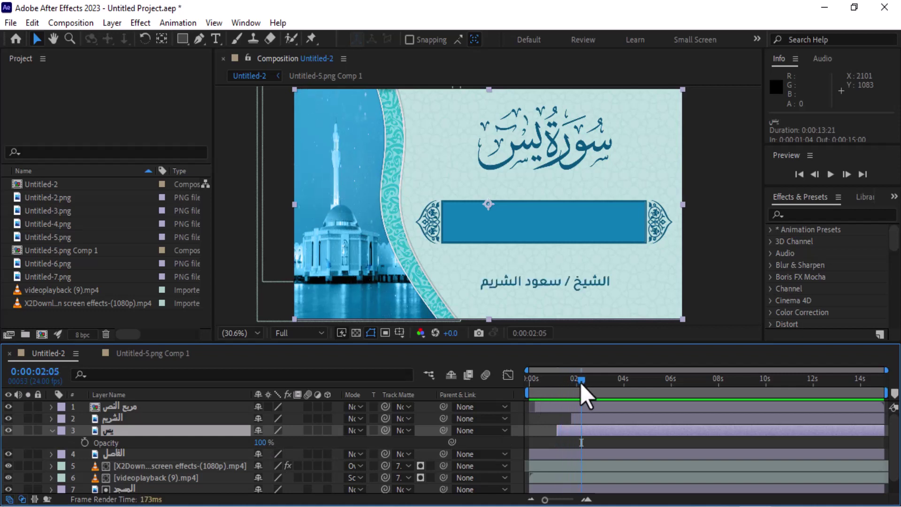
click(85, 442)
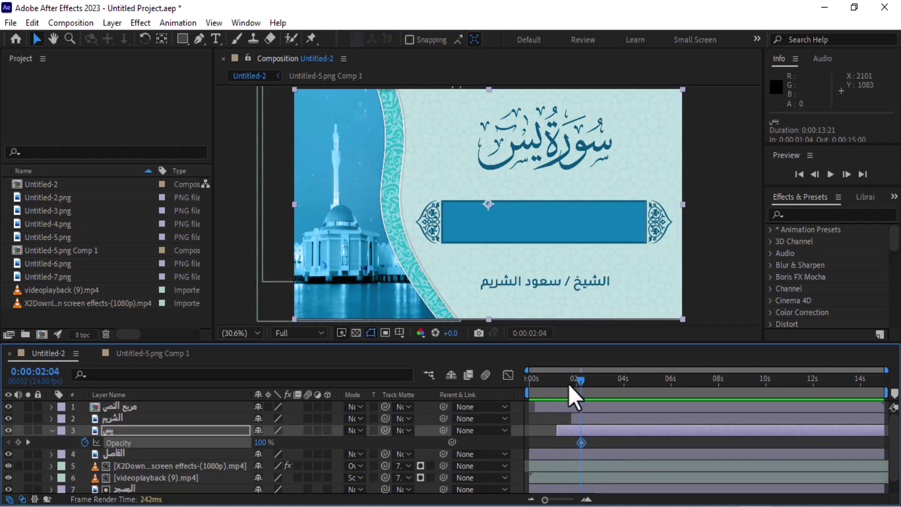
drag(569, 385, 560, 386)
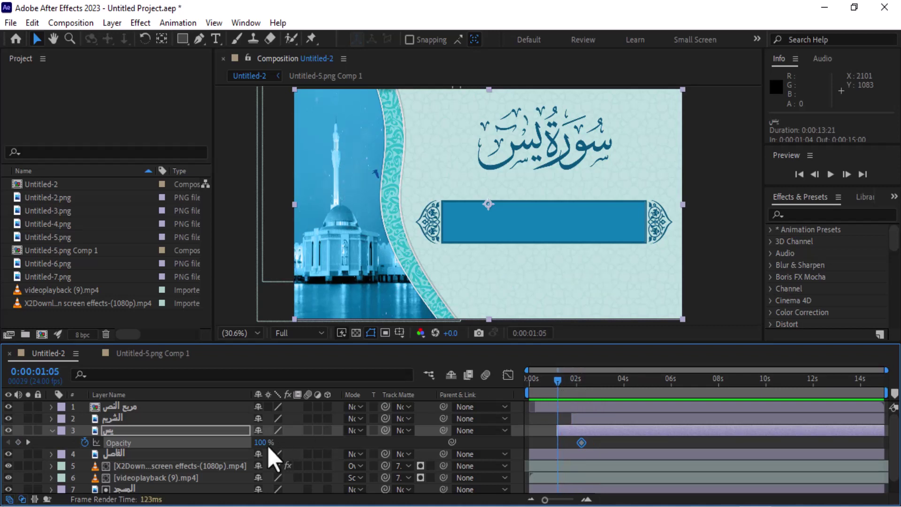
text(0)
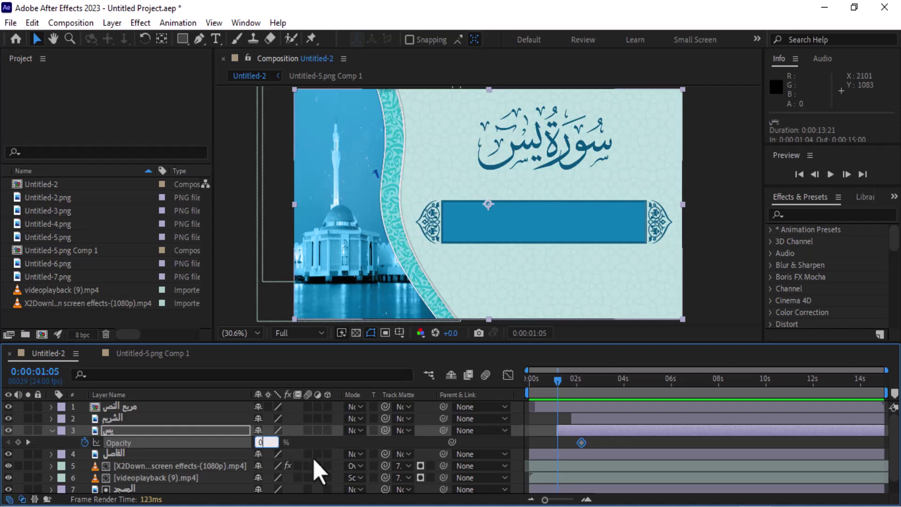
click(539, 442)
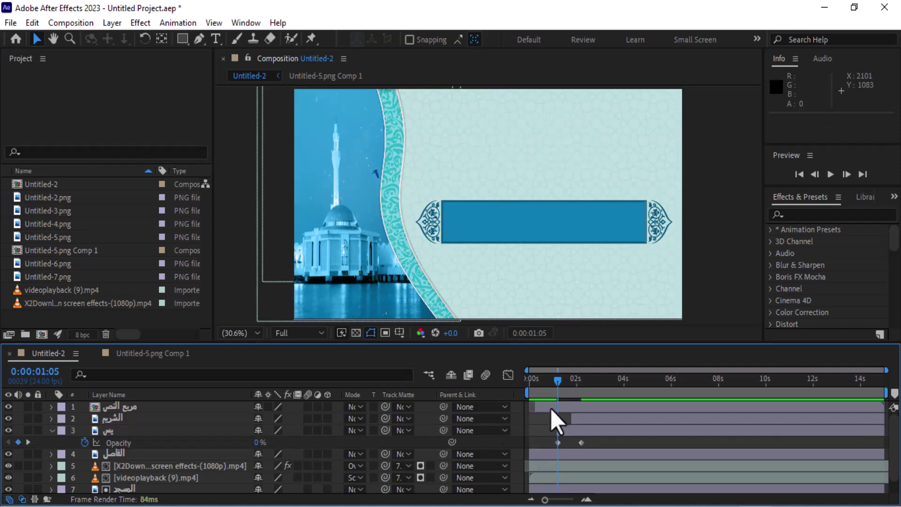
drag(559, 381, 538, 385)
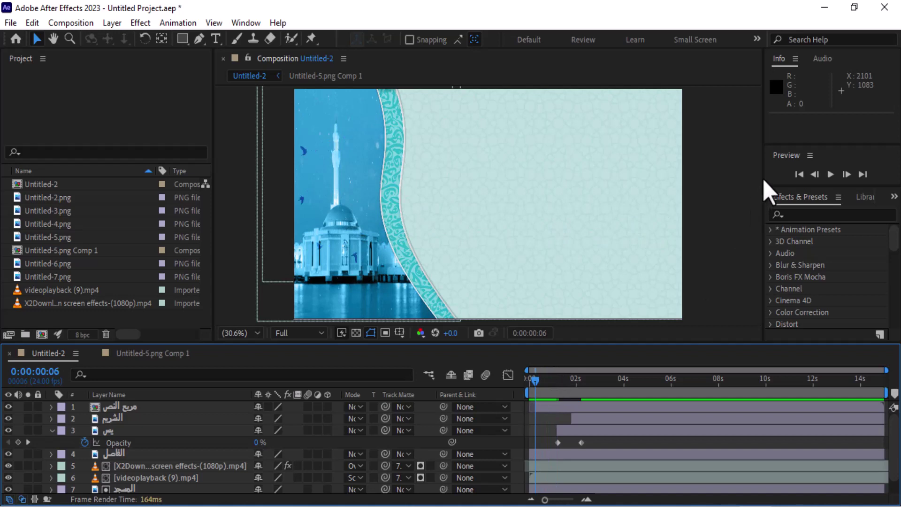
click(831, 174)
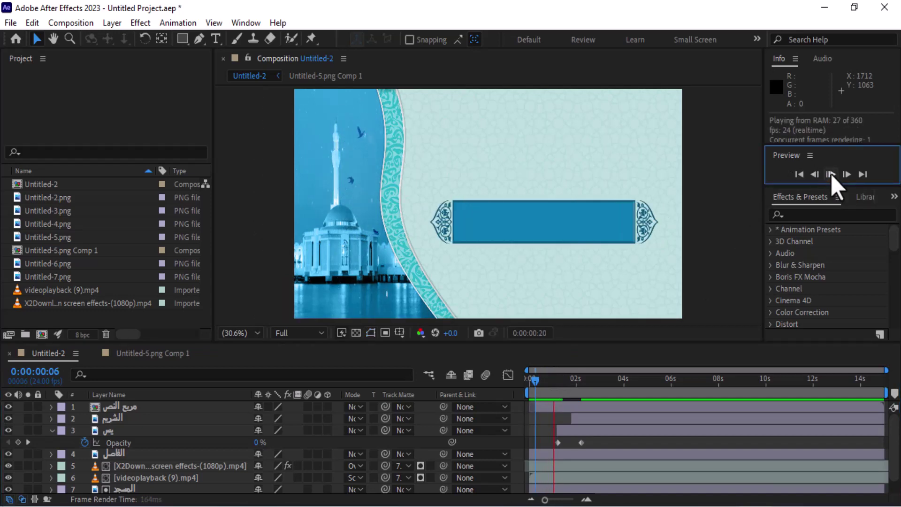
click(831, 175)
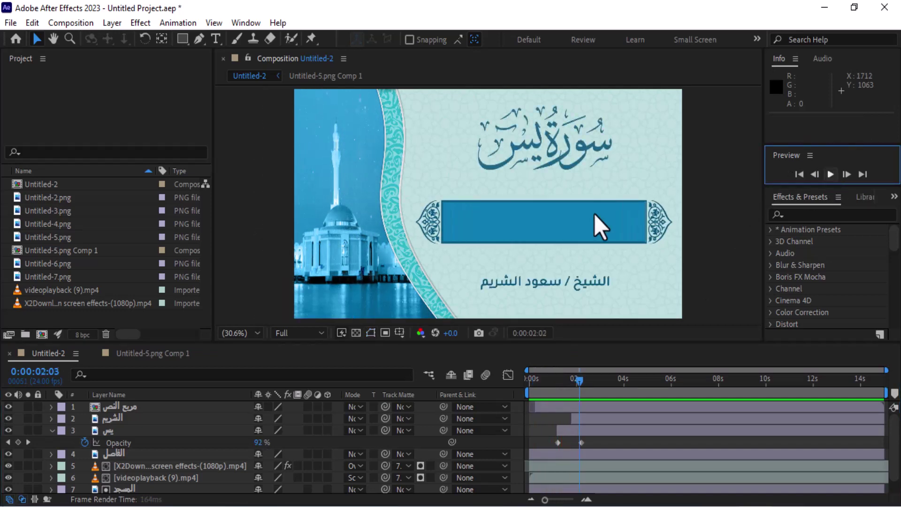
- Copy both Opacity keyframes from the يس layer and paste them onto the الشريم layer at its in point, 0:00:01:19
click(598, 444)
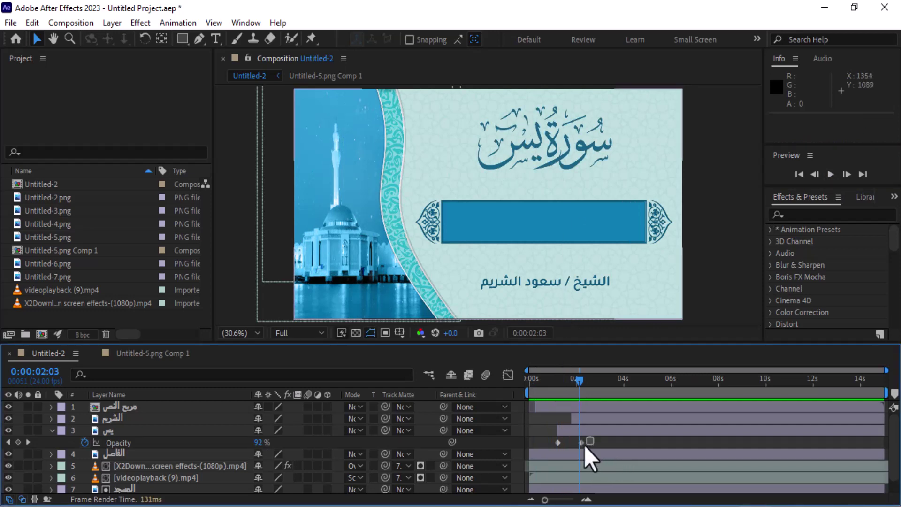
drag(584, 446, 549, 447)
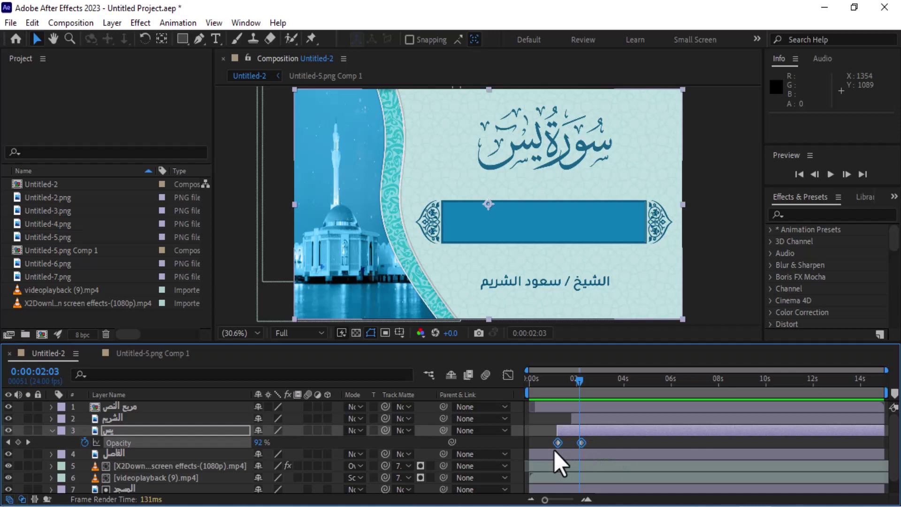
key(ctrl+c)
click(586, 418)
key(i)
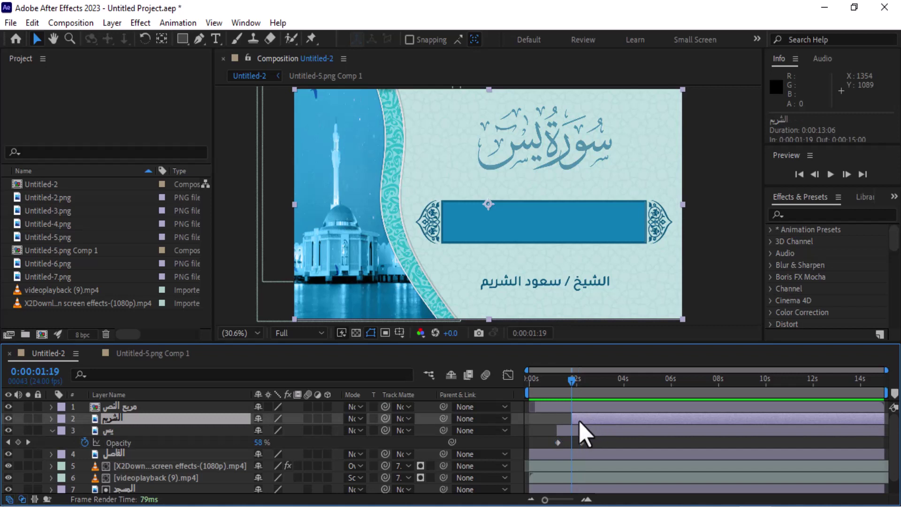
key(ctrl+v)
key(ctrl+v)
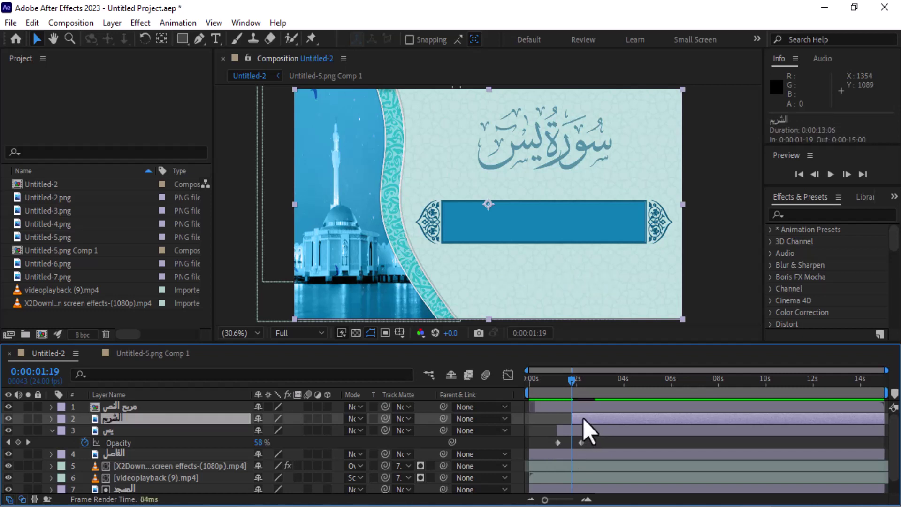
- Preview the الشريم layer's pasted fade-in from the start of the composition, then collapse the الشريم and يس layer properties
key(u)
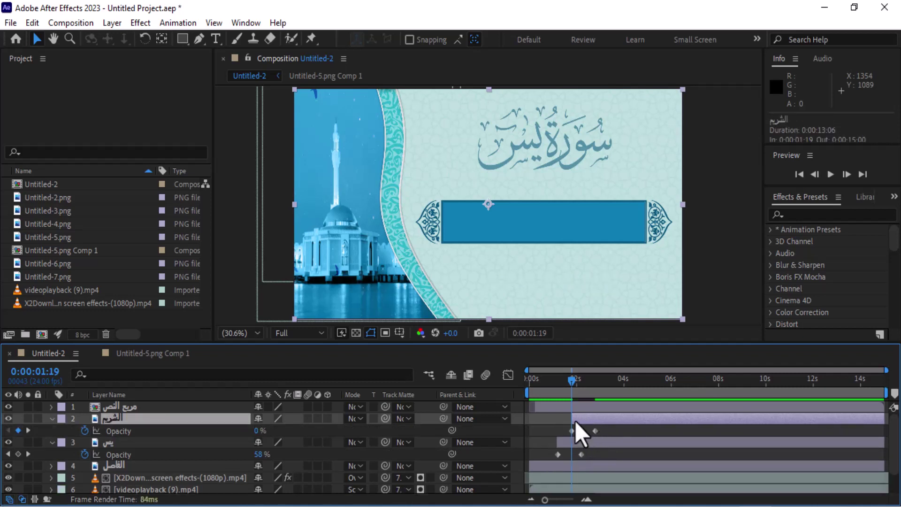
click(802, 174)
click(828, 176)
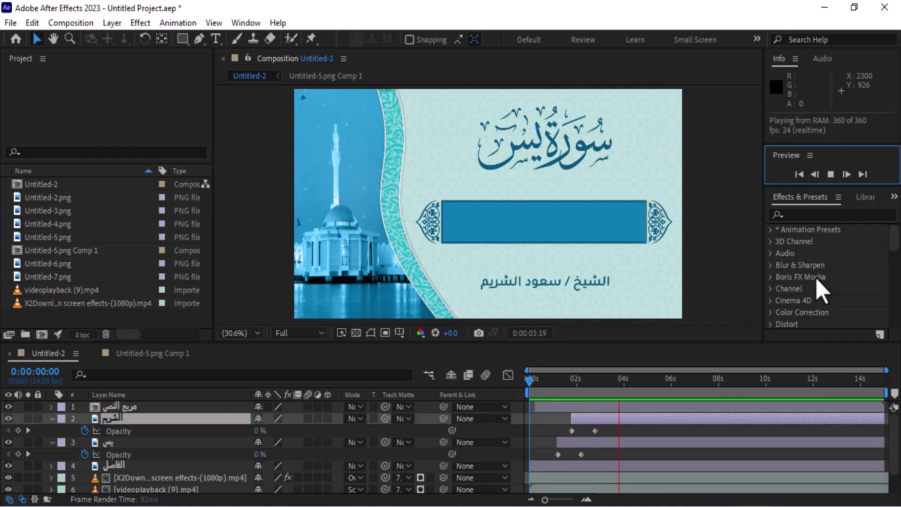
click(831, 174)
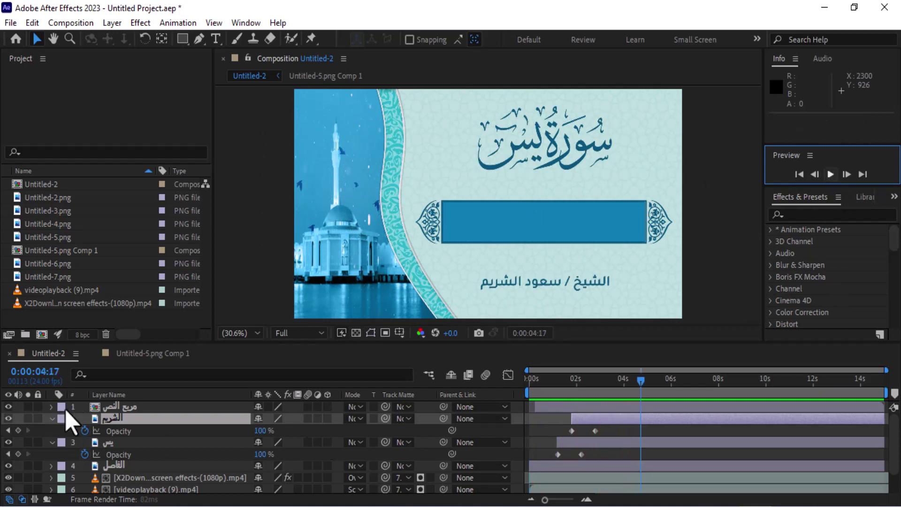
click(51, 418)
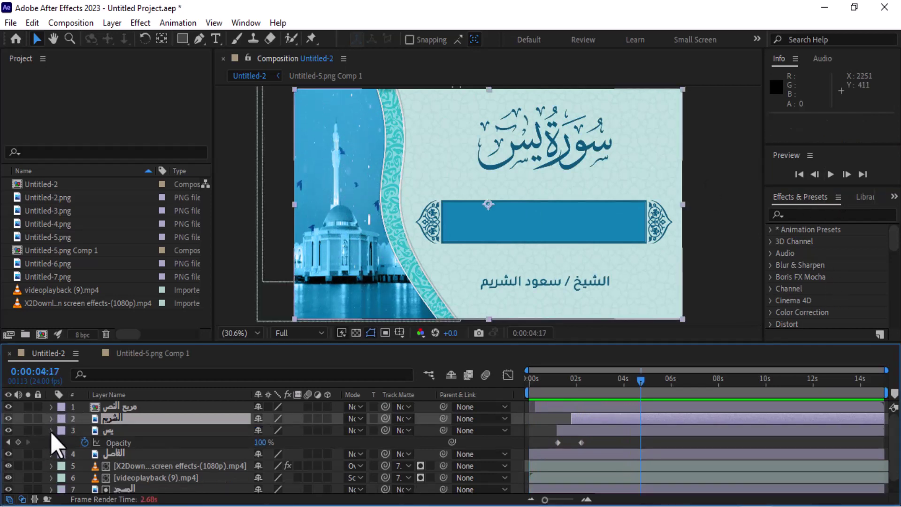
click(51, 431)
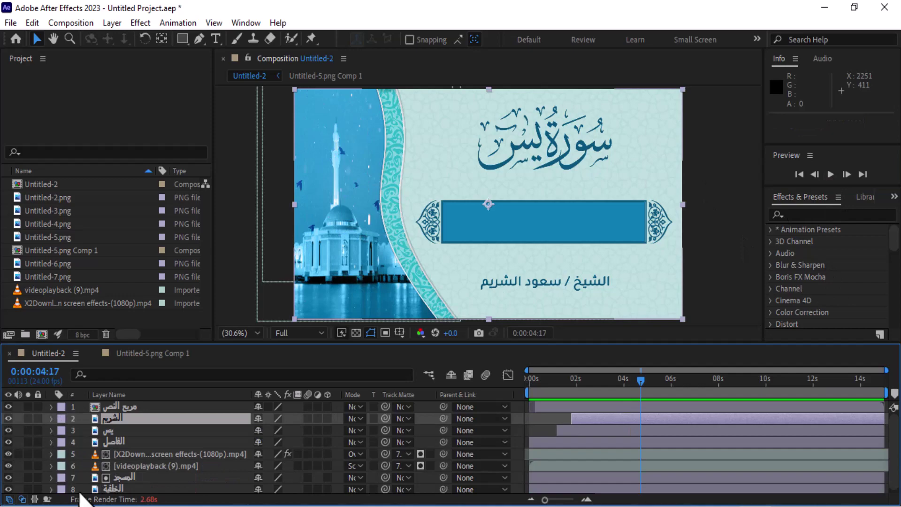
- Switch to File Explorer, open UthmanicHafs1 Ver09.doc from the القرآن بالرسم العثماني folder, and copy verse 26, starting with قيل
click(214, 500)
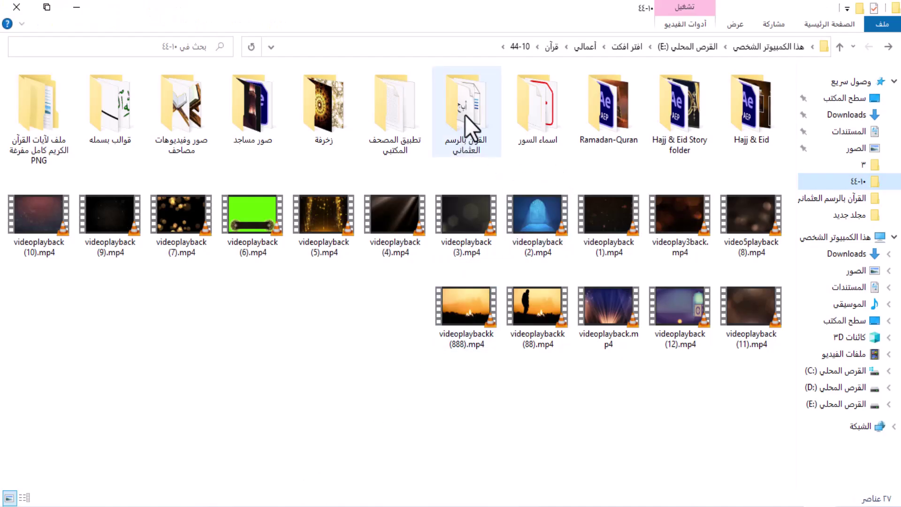
double_click(468, 102)
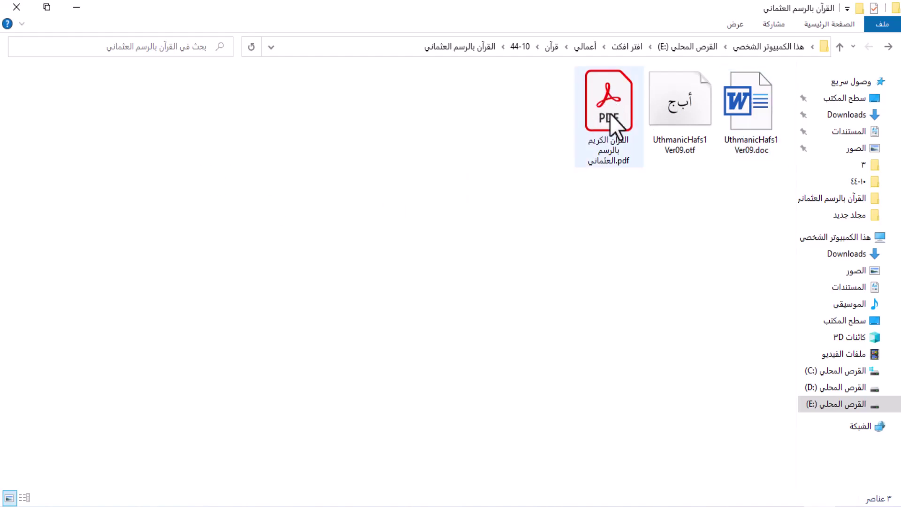
double_click(749, 108)
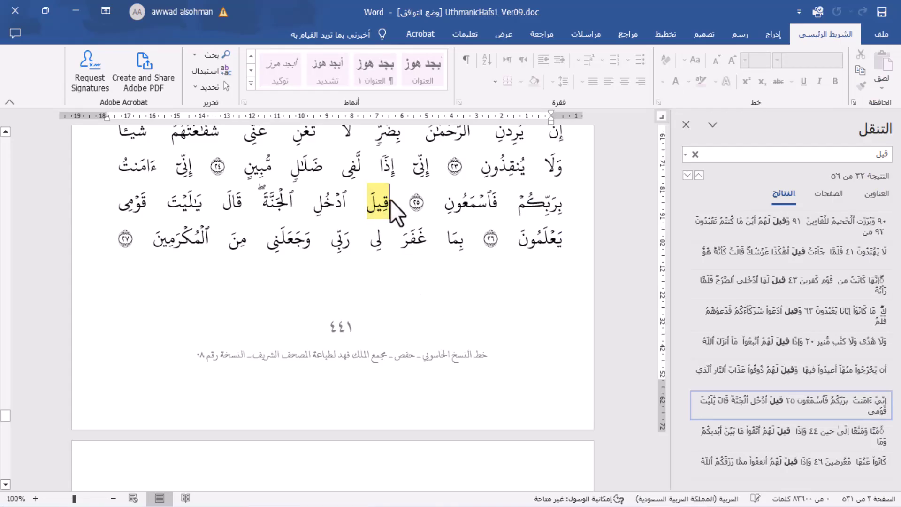
drag(388, 201, 277, 229)
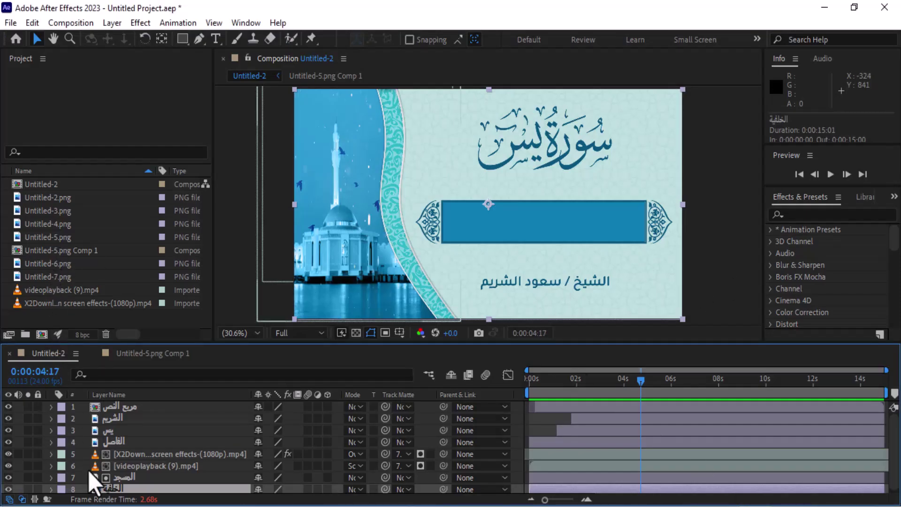
- In After Effects, draw a paragraph text box filling the blue frame, paste the copied verse, and delete the spare empty text layer
key(ctrl+alt+shift+t)
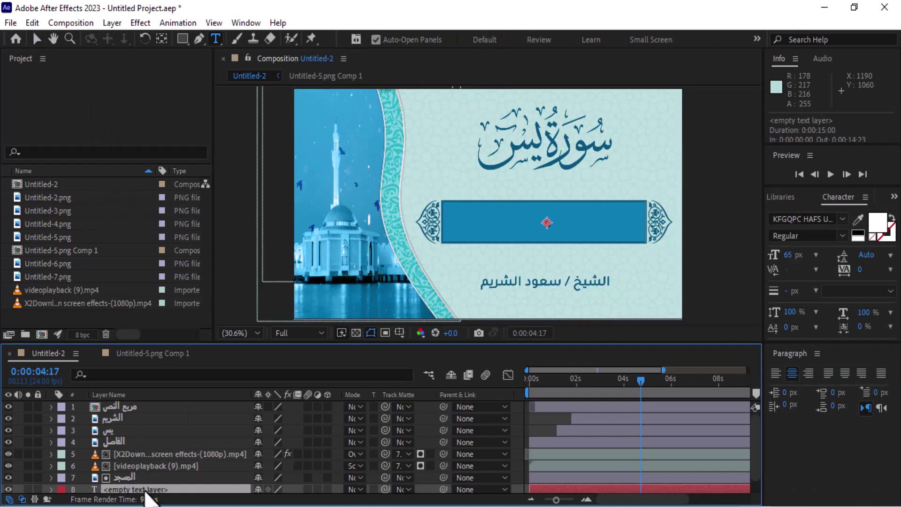
drag(148, 489, 153, 408)
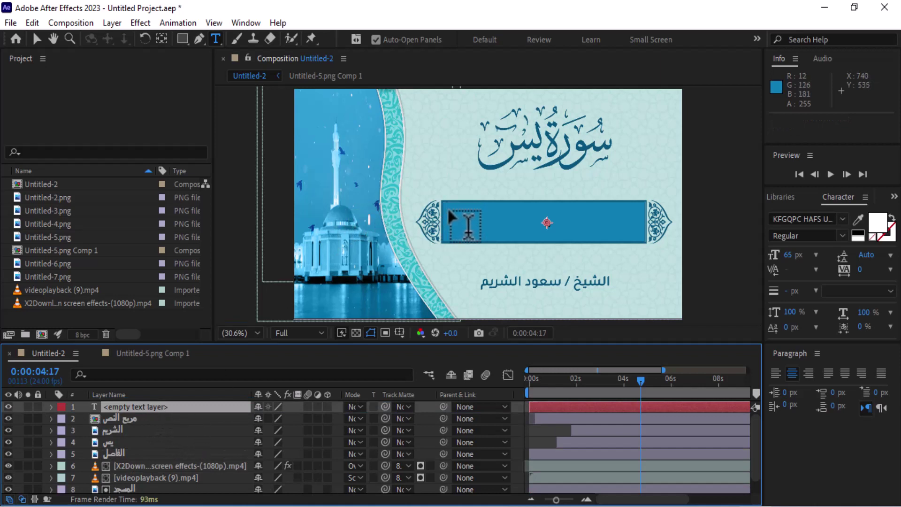
drag(444, 202, 645, 243)
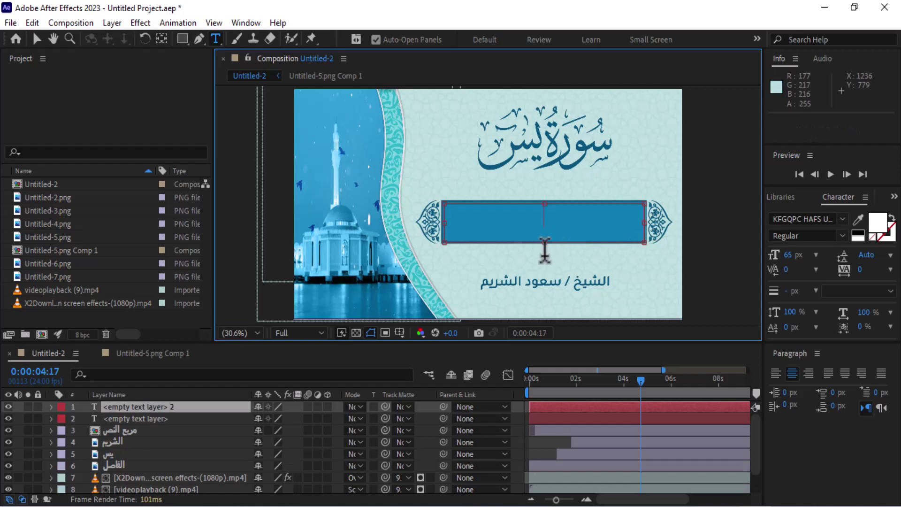
right_click(545, 218)
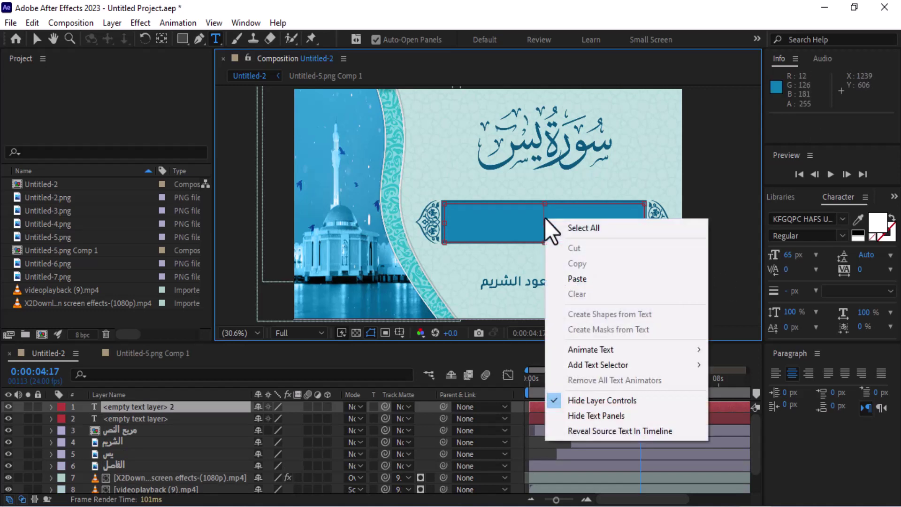
click(572, 279)
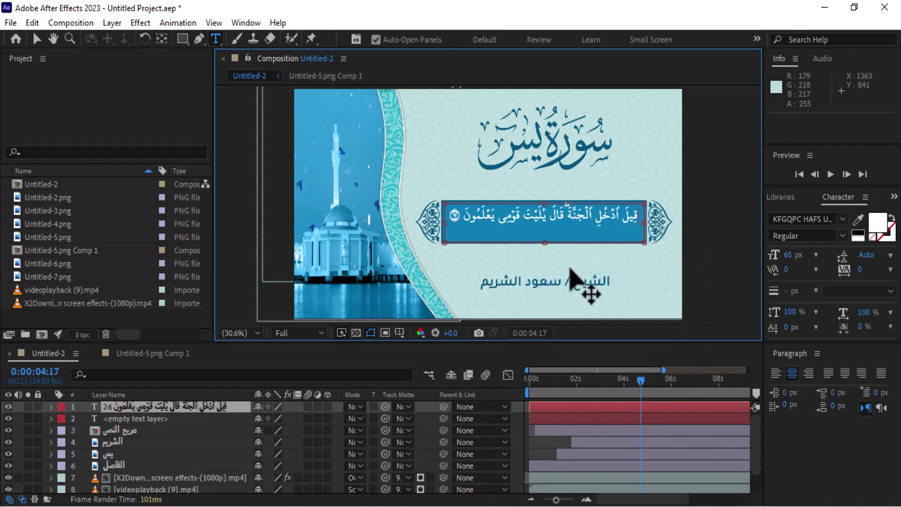
click(141, 419)
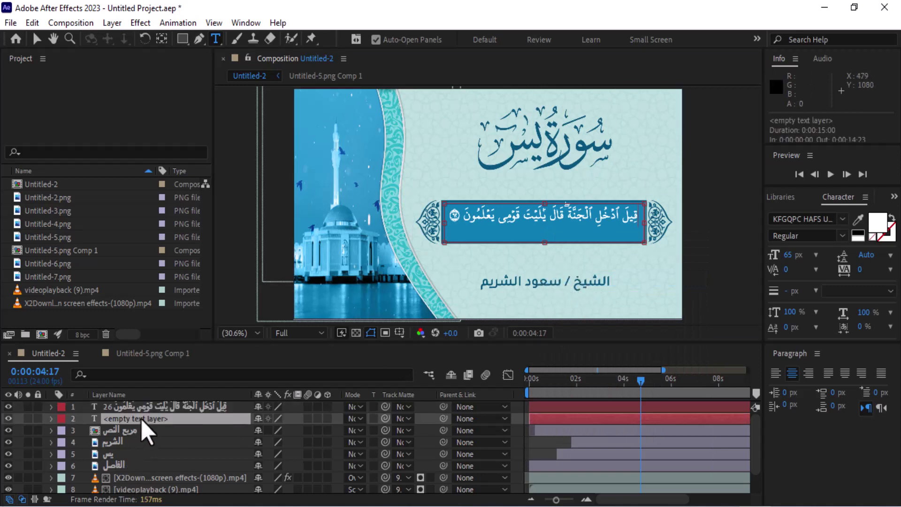
key(Delete)
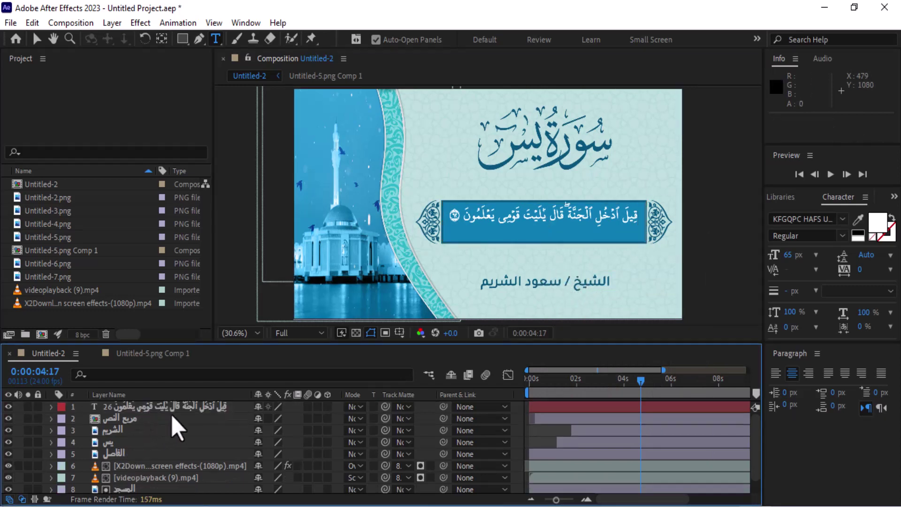
- Move the verse text down to Position 1235.0, 656.5 inside the blue frame, and close the floating Paragraph panel
click(183, 408)
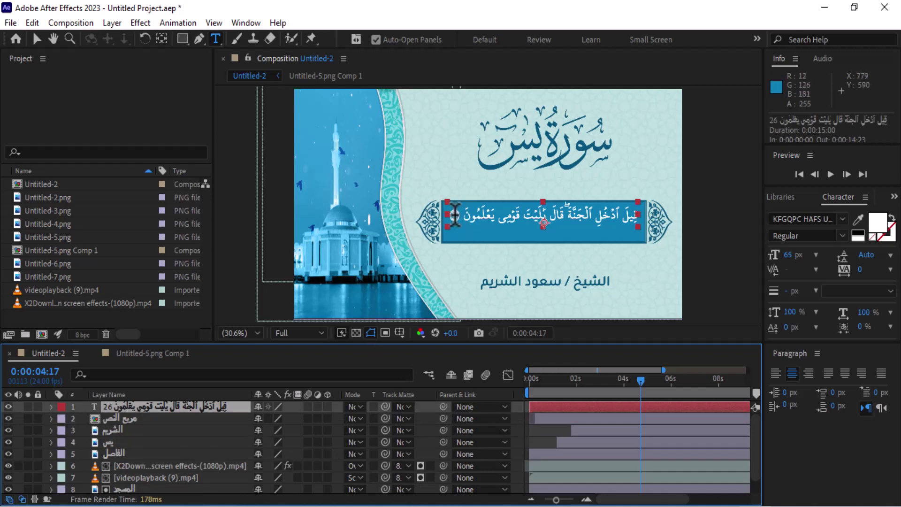
click(502, 217)
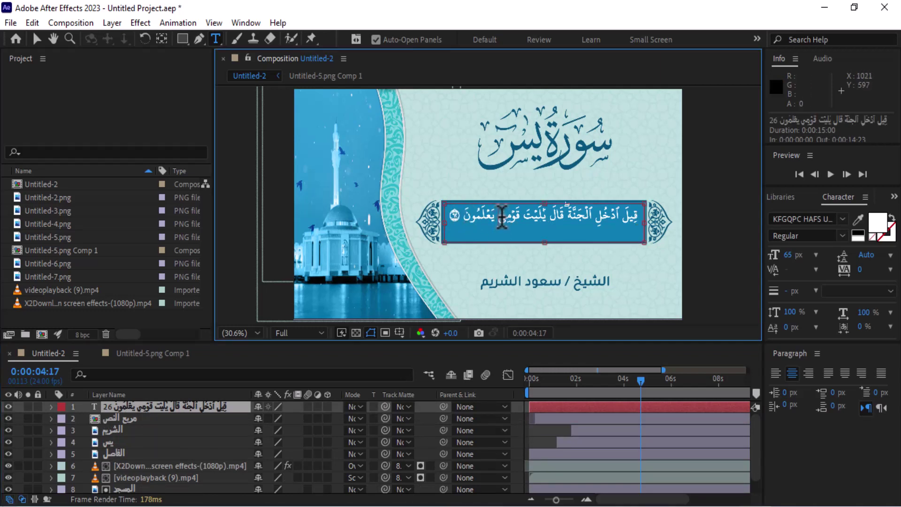
click(37, 38)
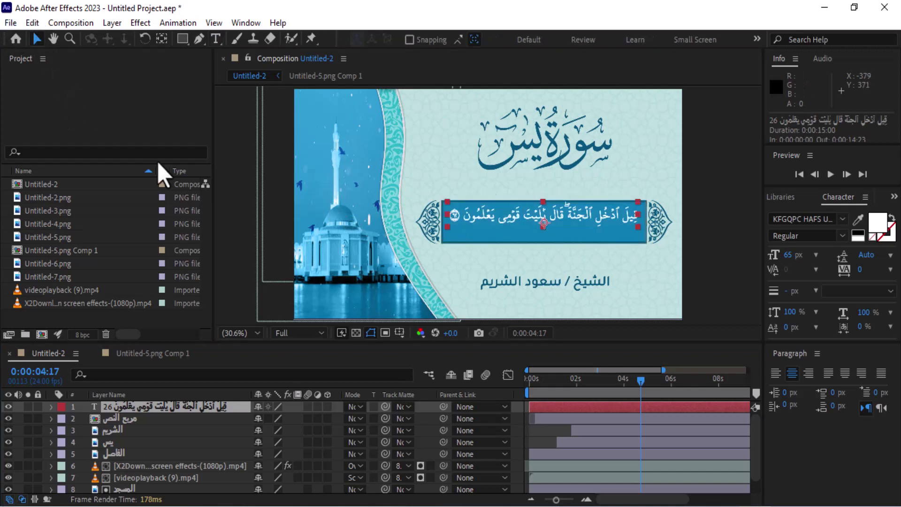
key(shift+Down)
key(shift+Down)
key(shift+Down)
key(shift+Down)
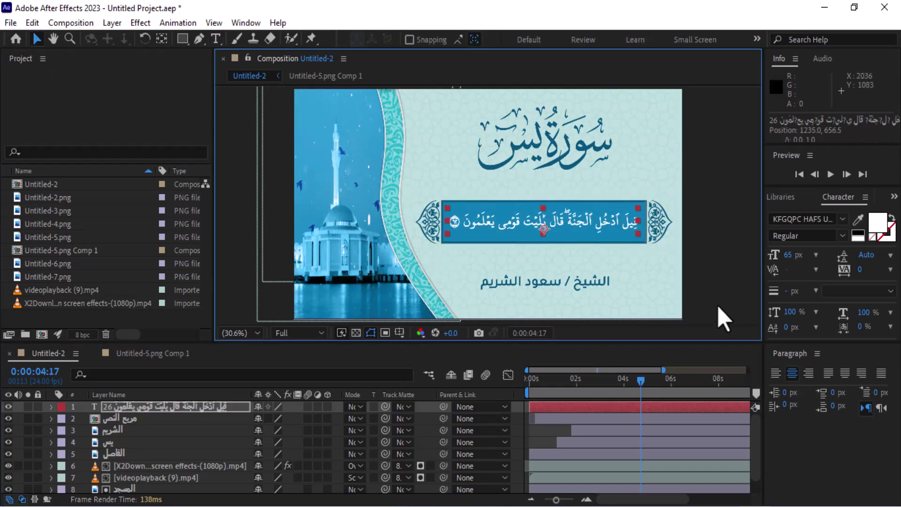
click(817, 353)
click(786, 196)
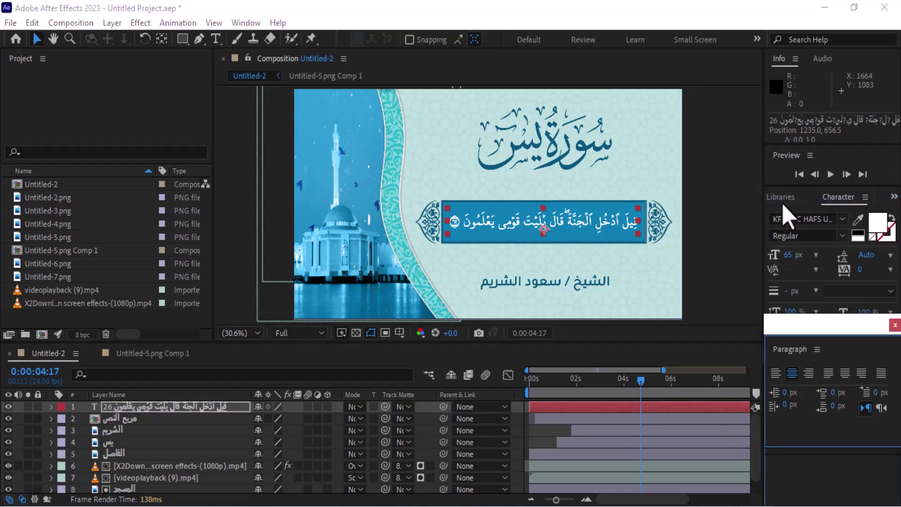
click(895, 324)
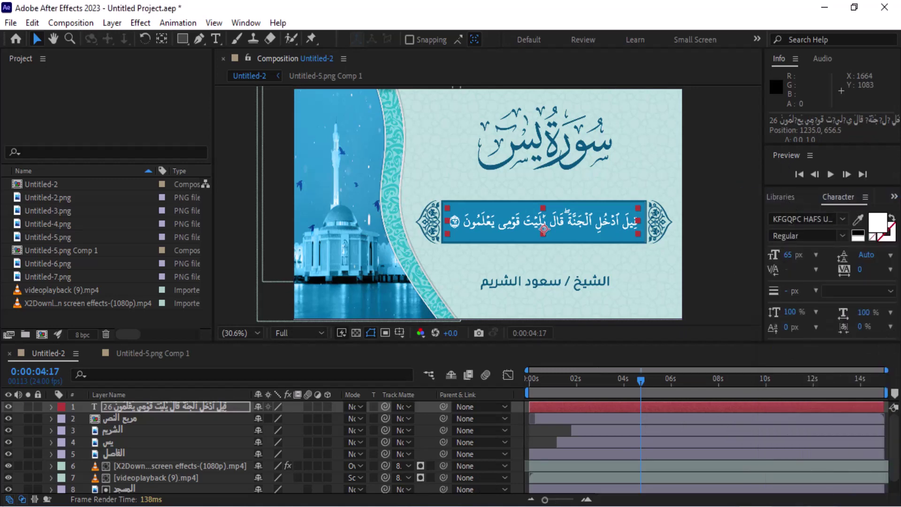
- Trim the verse 26 layer to run from 0:00:02:10 to 0:00:08:07, and duplicate it with the copy starting at 0:00:08:15
click(161, 402)
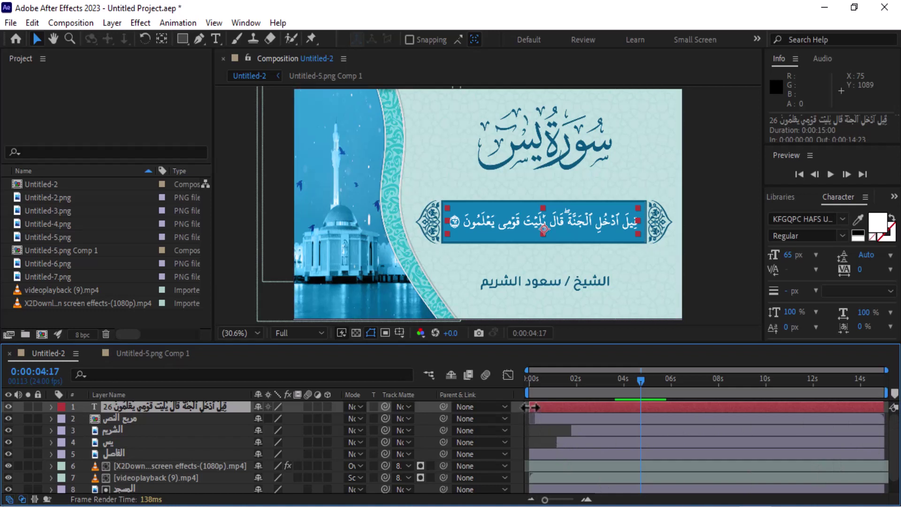
drag(529, 407, 587, 402)
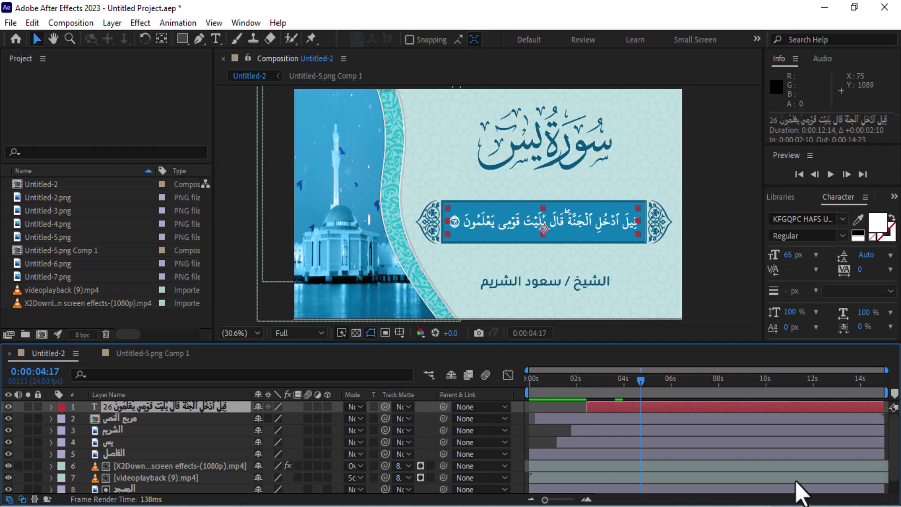
drag(877, 405, 733, 404)
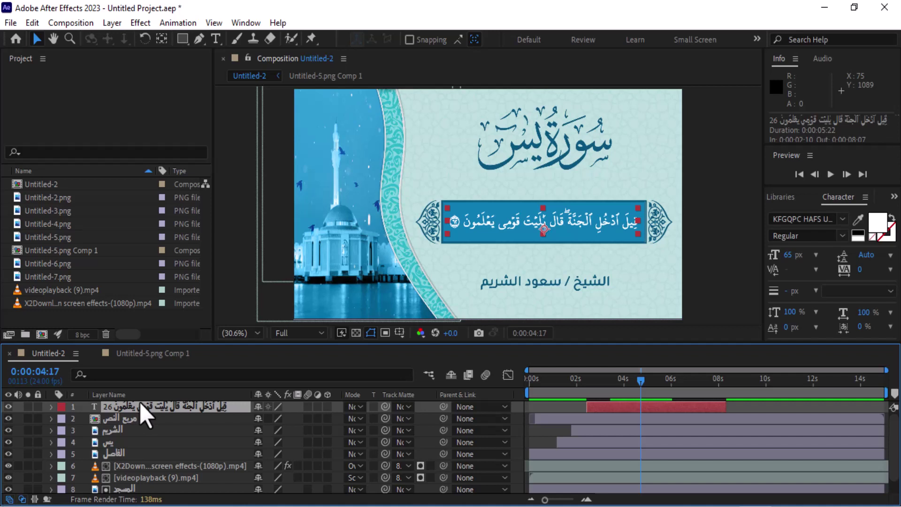
key(ctrl+d)
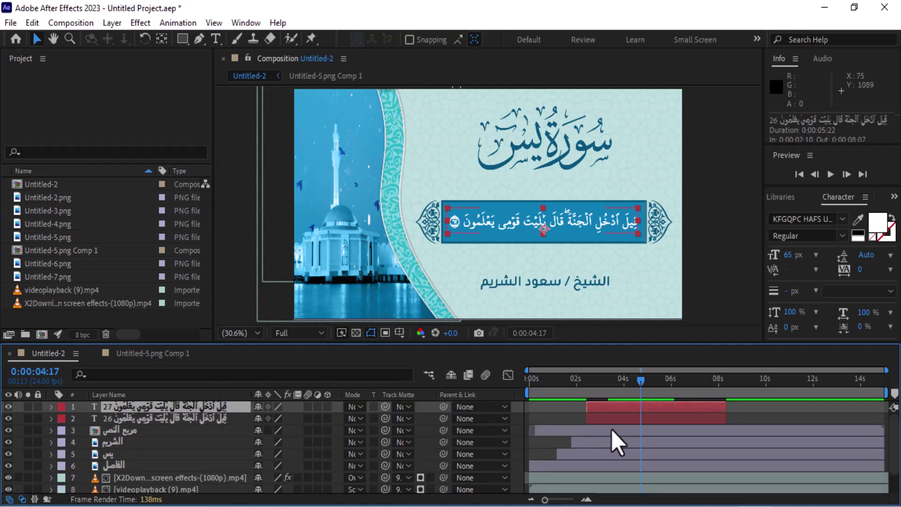
drag(606, 411, 749, 409)
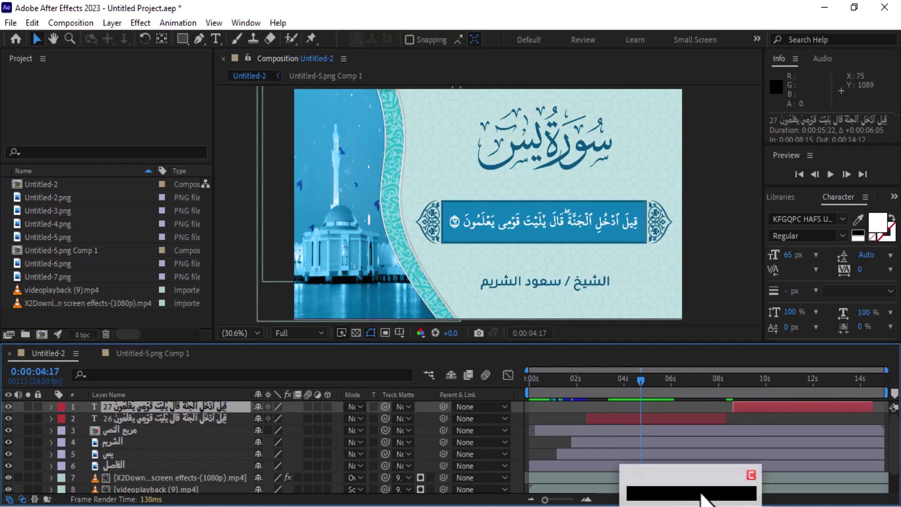
- Switch to the Word document, copy verse 27 from بما to the end of its verse number, and return to After Effects
click(702, 498)
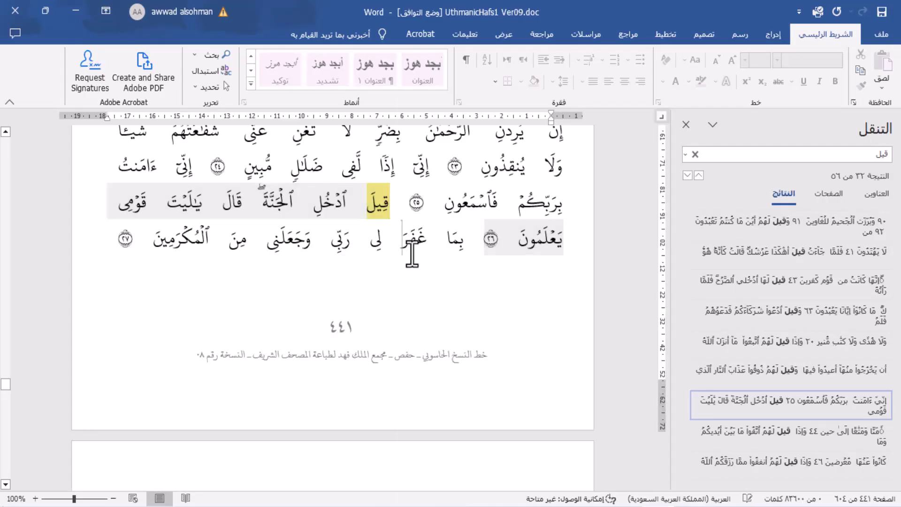
drag(466, 240, 115, 243)
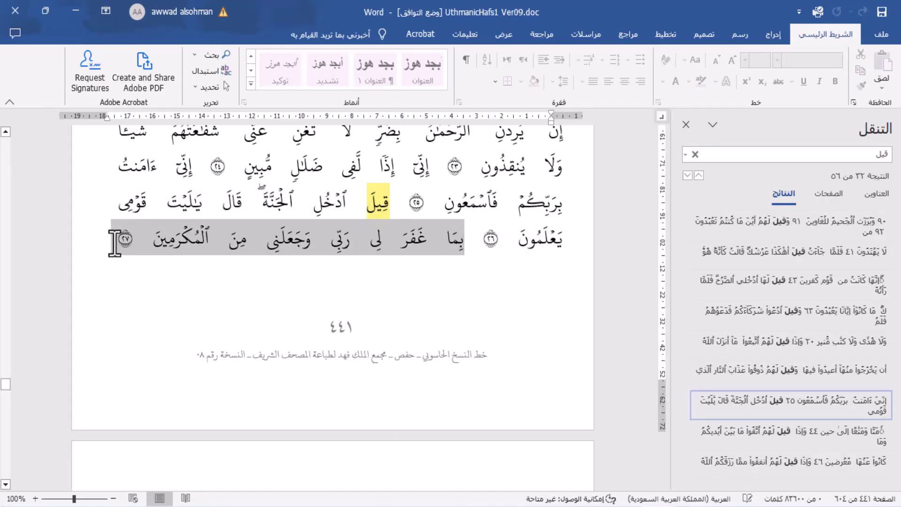
right_click(162, 238)
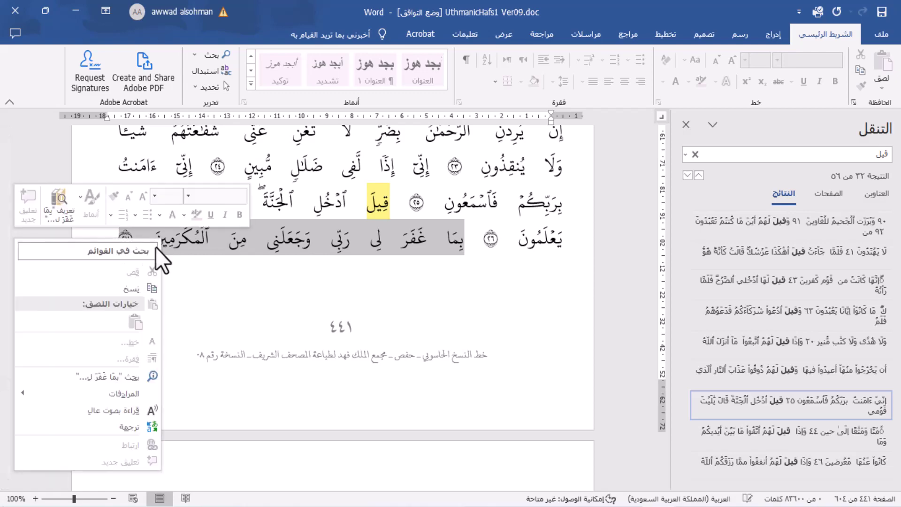
click(141, 288)
key(alt+Tab)
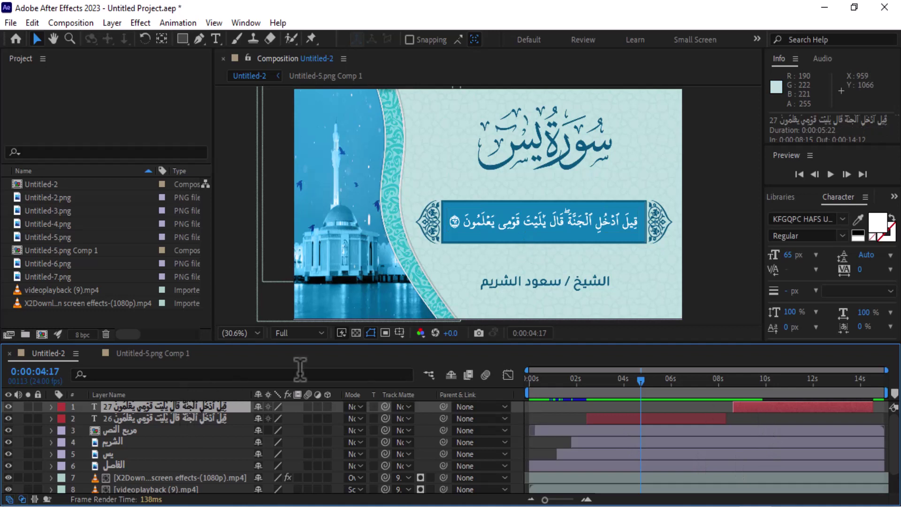
- Replace the text of the duplicated verse layer with the copied verse 27
click(214, 40)
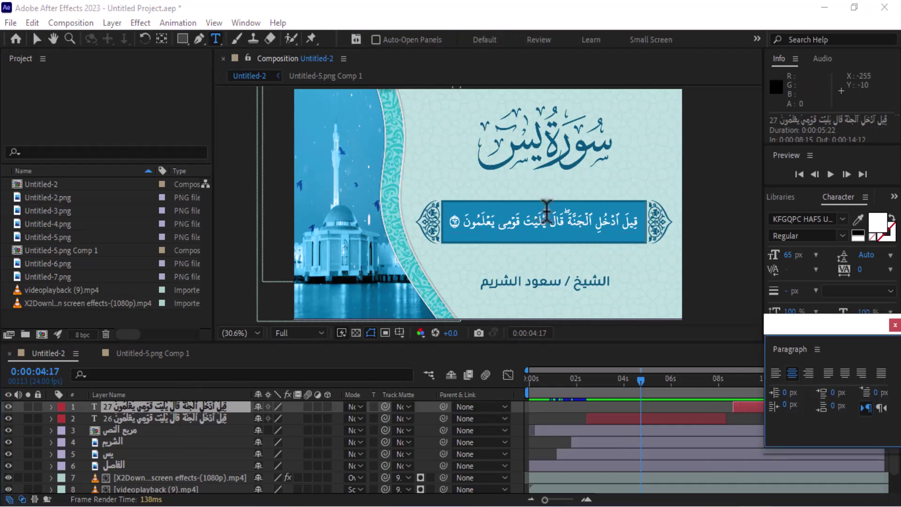
click(529, 221)
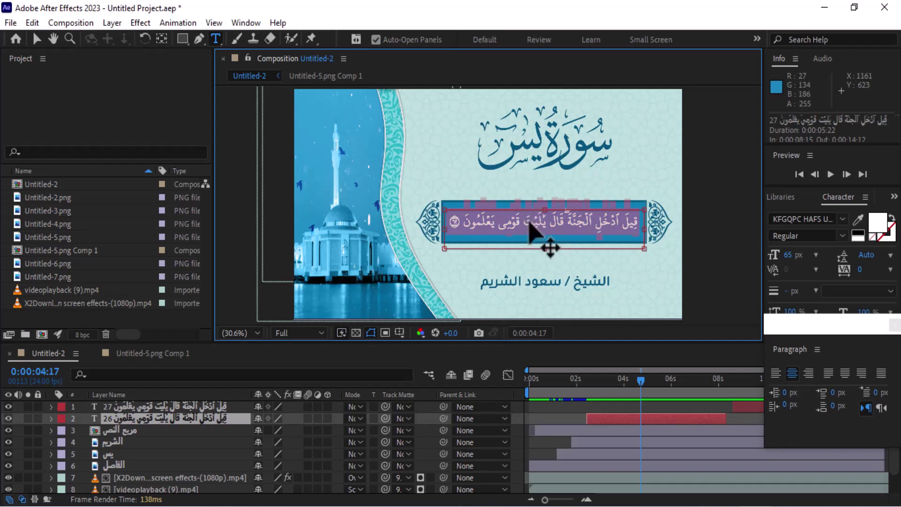
key(ctrl+a)
key(ctrl+v)
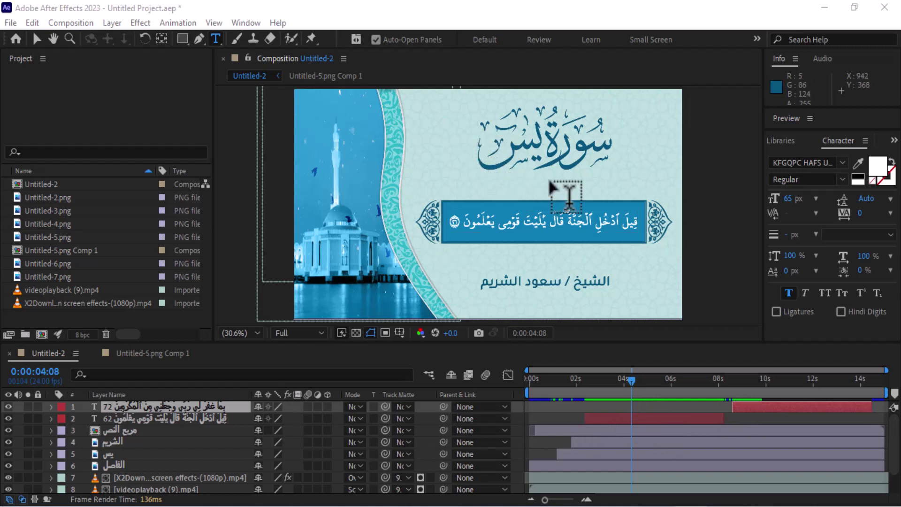
- Preview the verse animation from the start, and reveal the Opacity keyframes on both verse text layers
drag(582, 381, 607, 385)
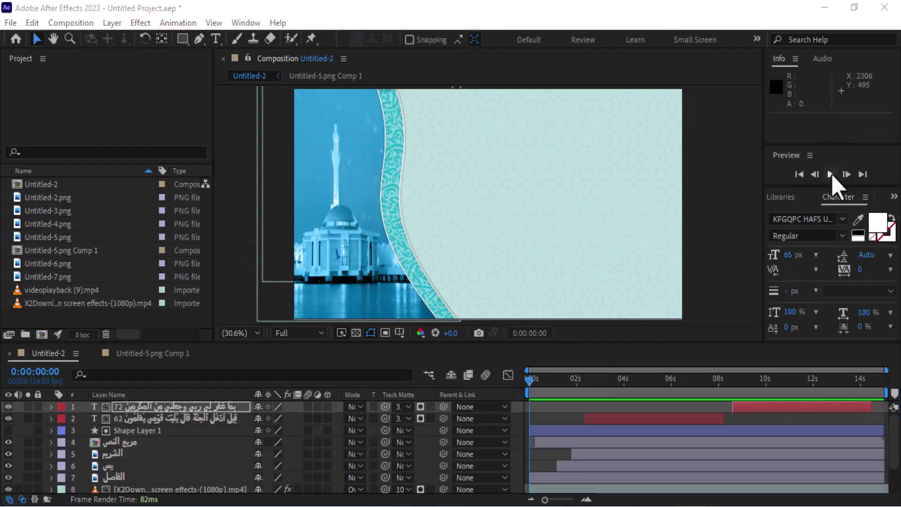
click(830, 174)
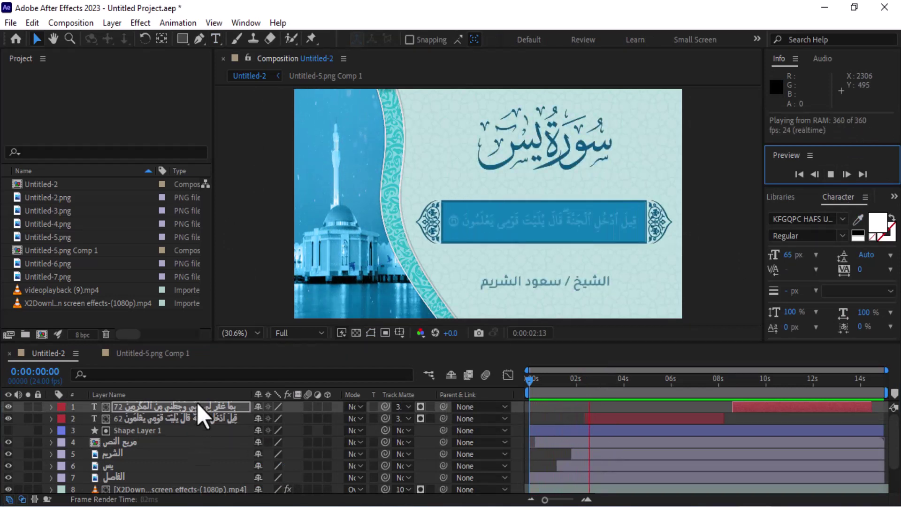
key(t)
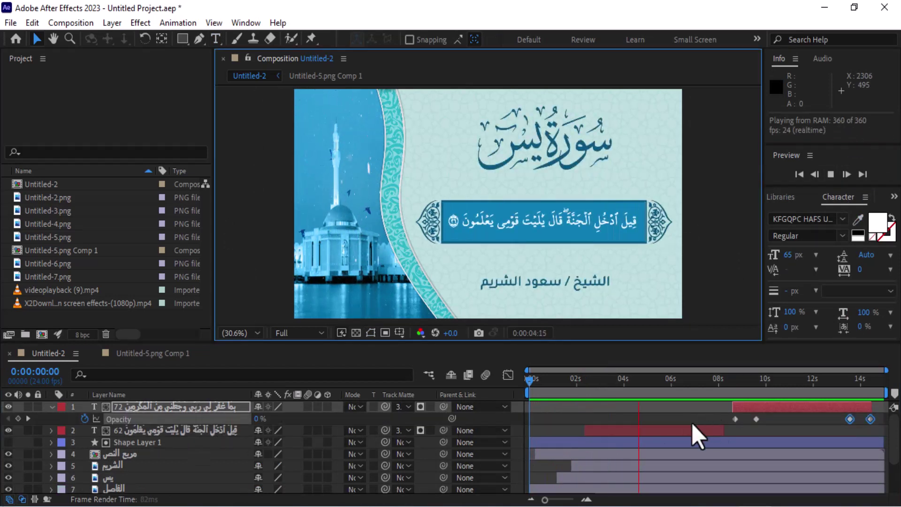
click(594, 431)
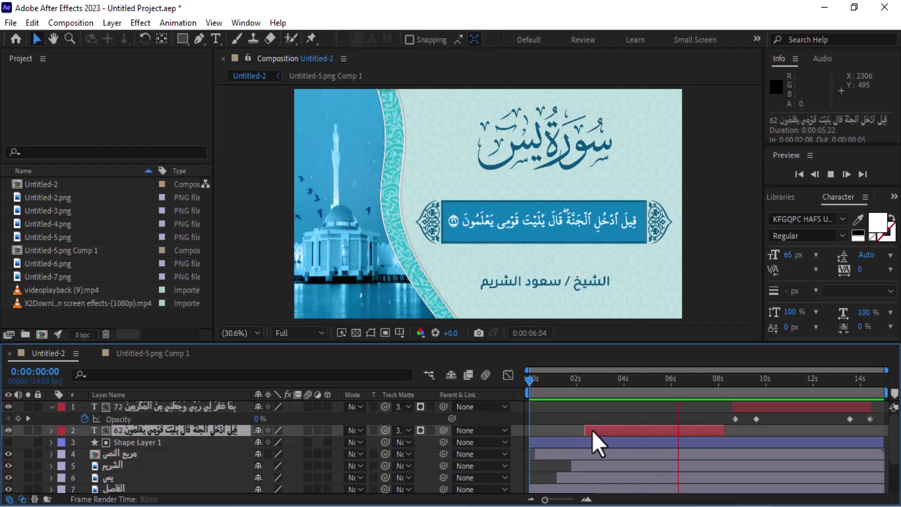
key(t)
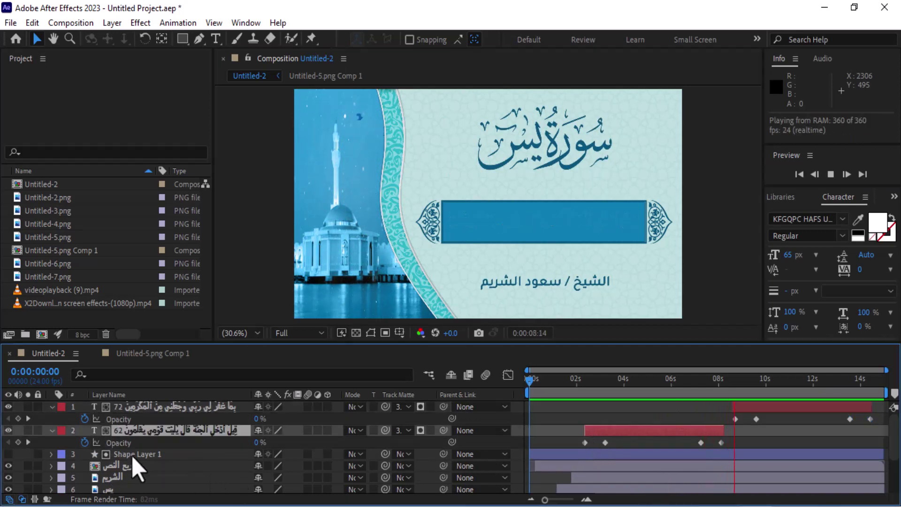